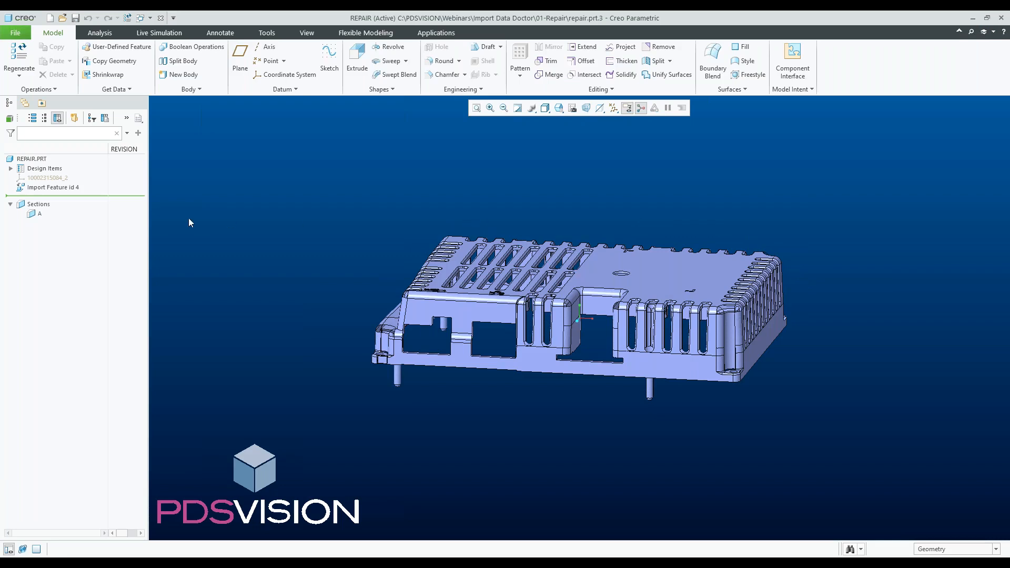
- Turn cross section A on to inspect the clipped enclosure, then deactivate it again
click(40, 219)
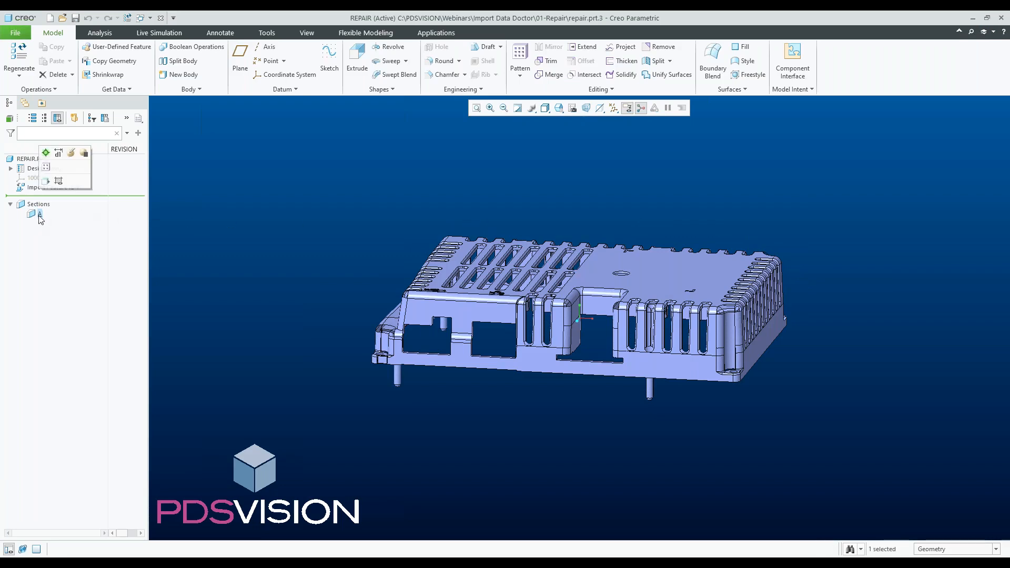
click(46, 153)
middle_drag(337, 247, 372, 255)
scroll(441, 288, down, 6)
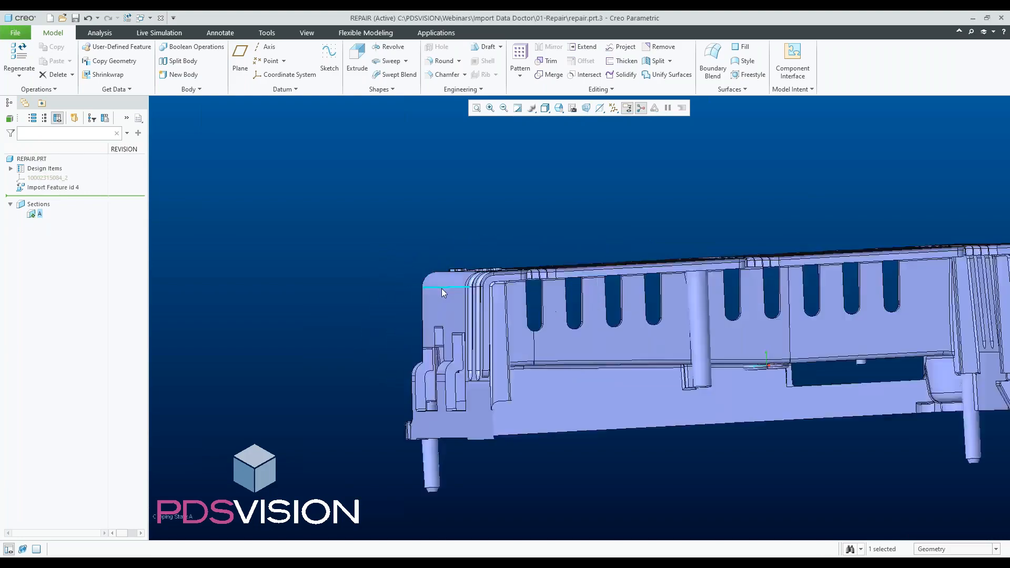
middle_drag(481, 289, 456, 280)
scroll(441, 261, up, 5)
right_click(37, 215)
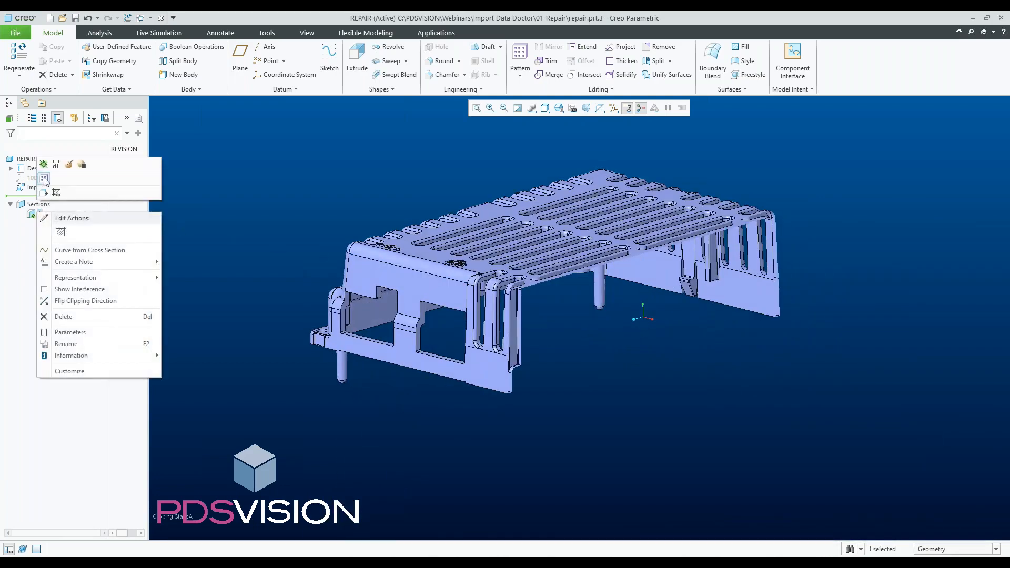
click(44, 164)
- Switch the display style to Hidden Line and inspect the enclosure's edges
click(545, 108)
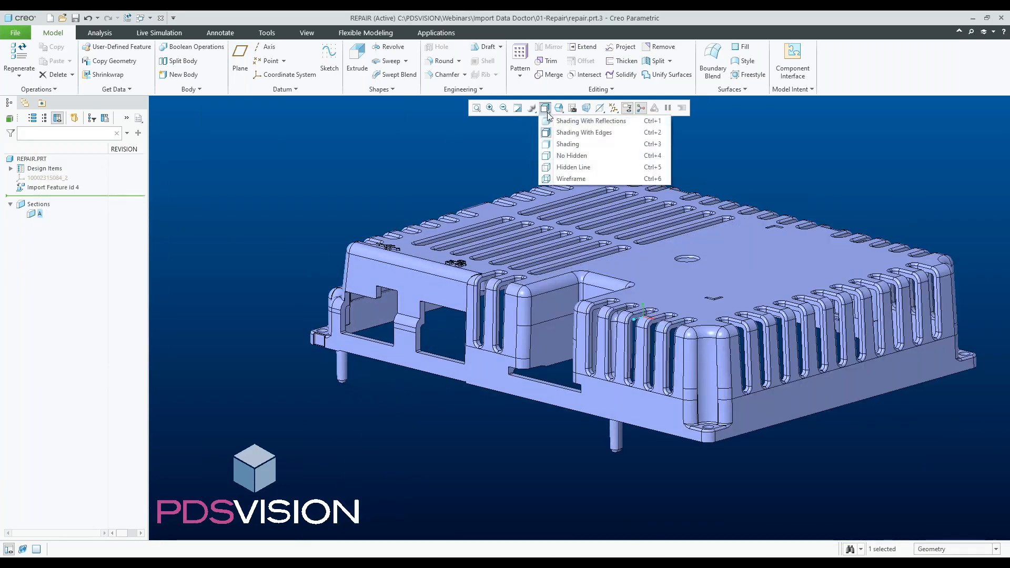
click(572, 168)
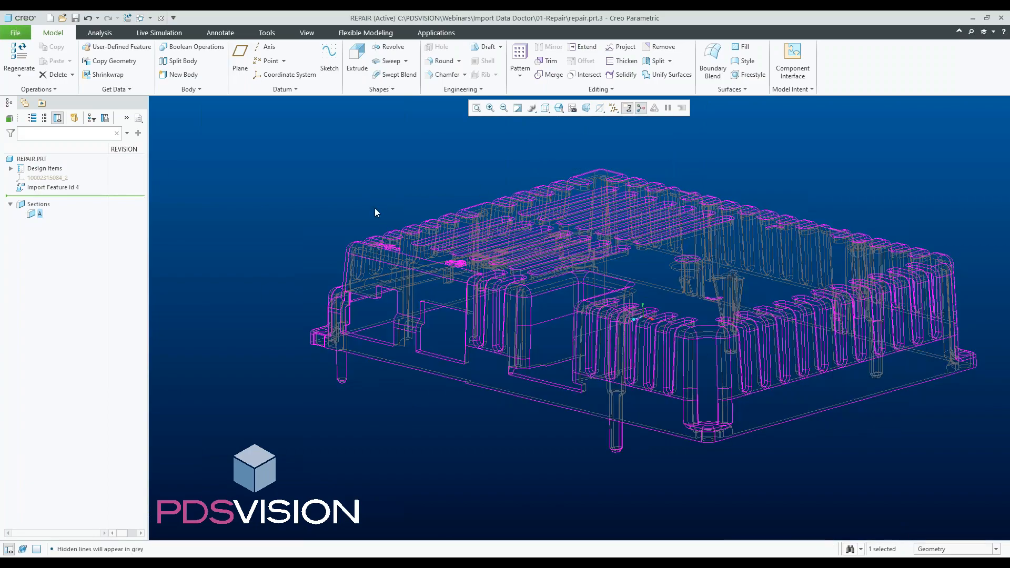
middle_drag(375, 207, 412, 266)
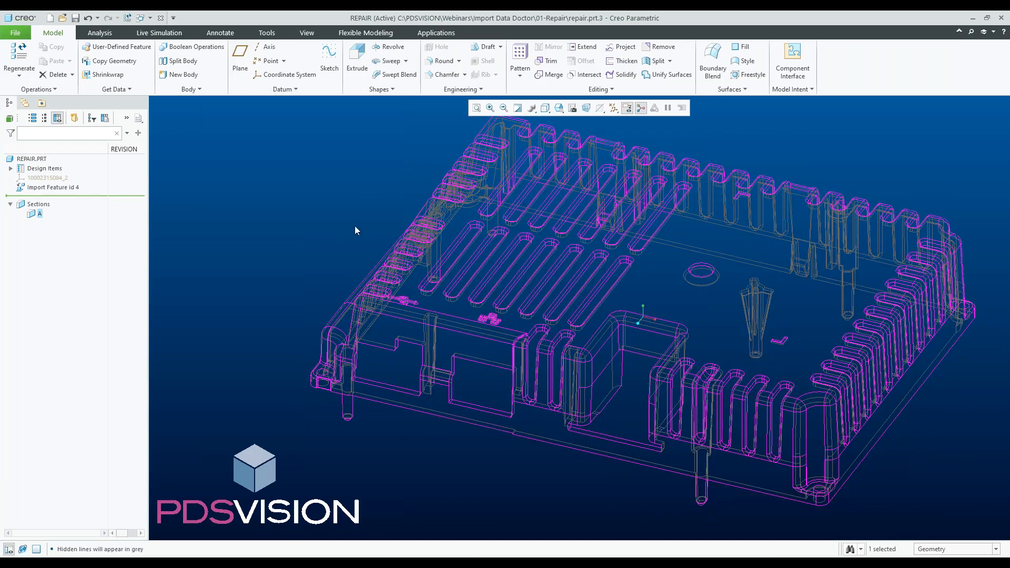
scroll(332, 272, down, 2)
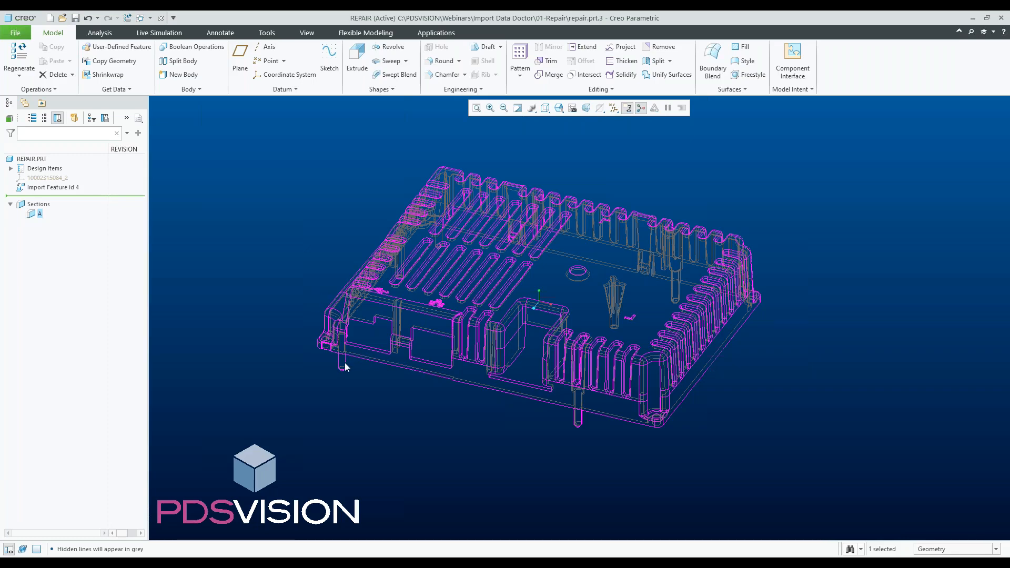
scroll(424, 386, down, 2)
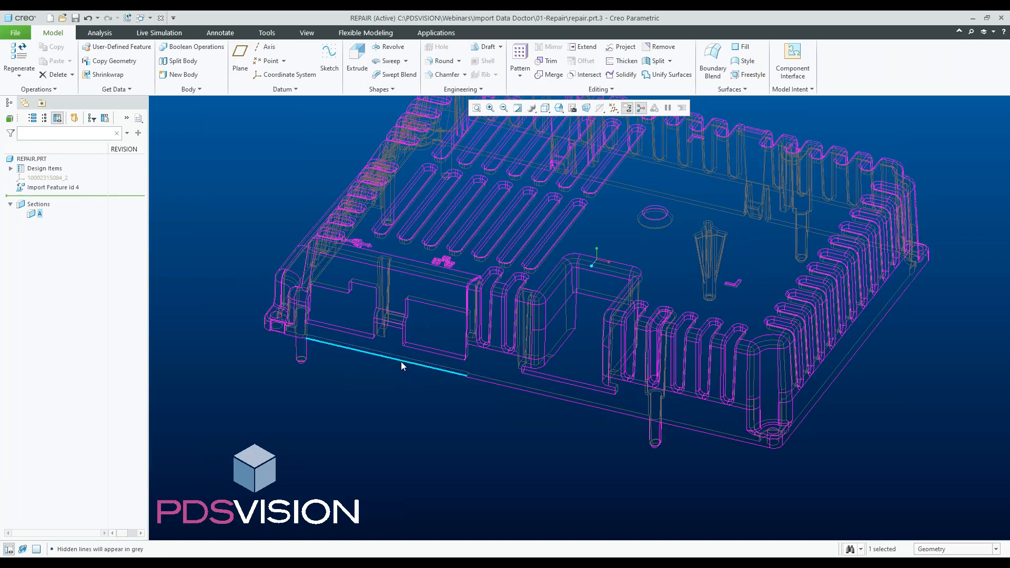
scroll(401, 362, up, 2)
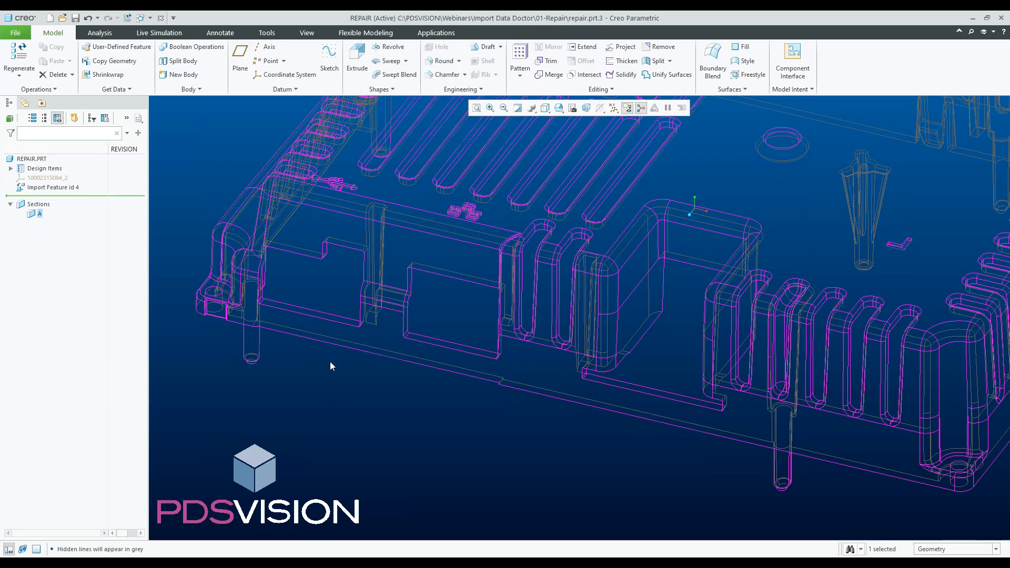
click(24, 35)
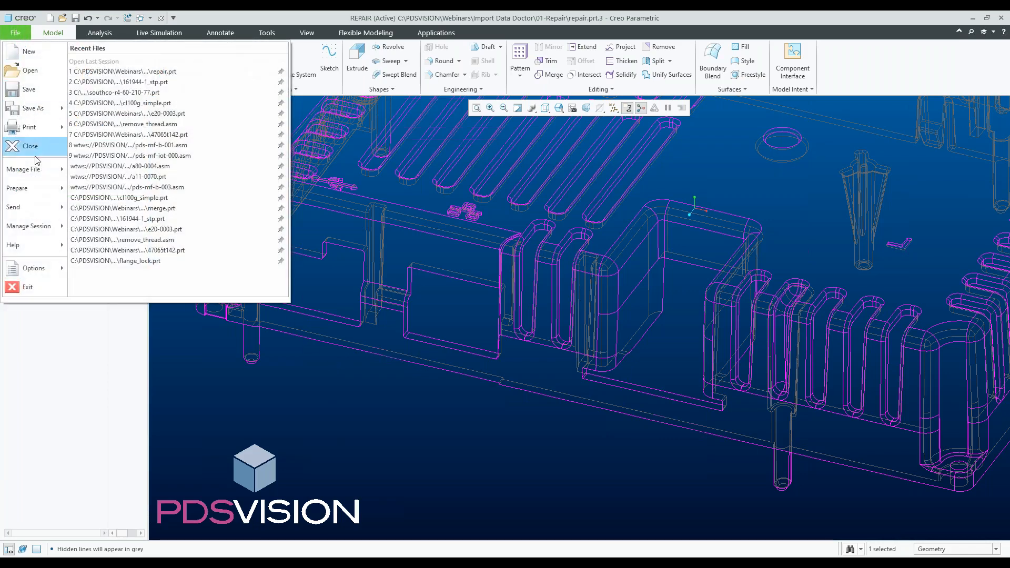
mouse_move(25, 270)
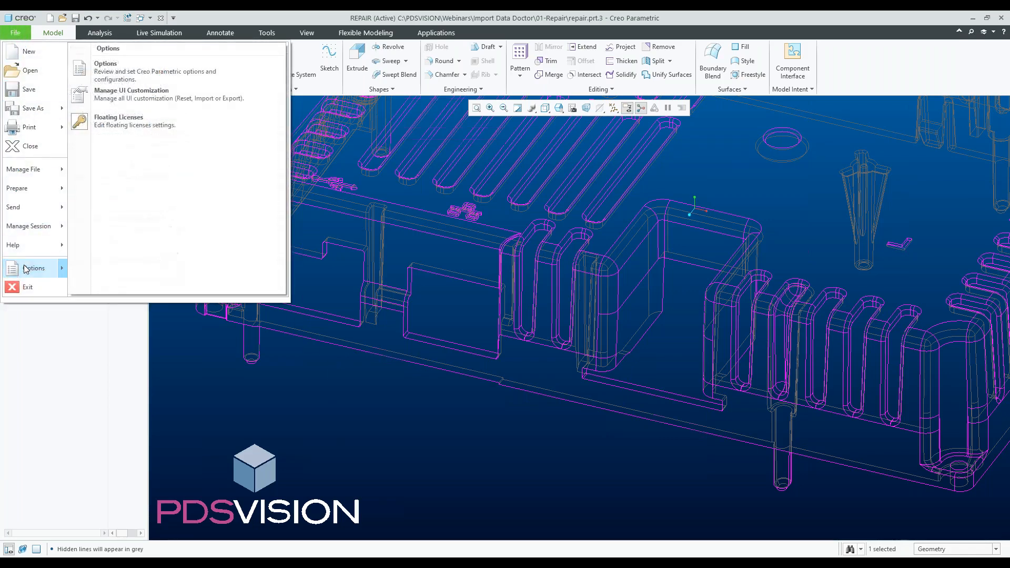
click(104, 66)
click(289, 140)
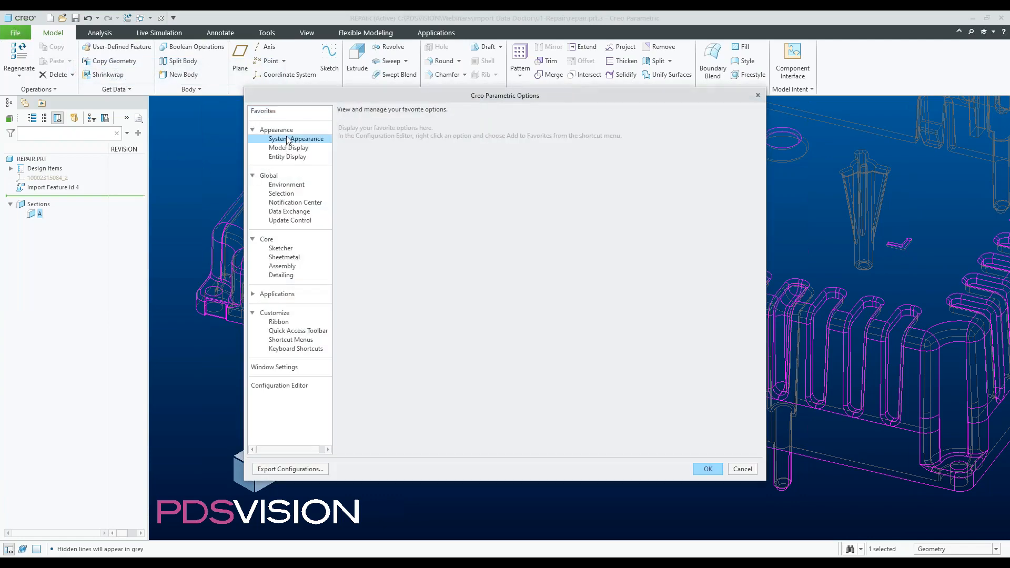
click(361, 192)
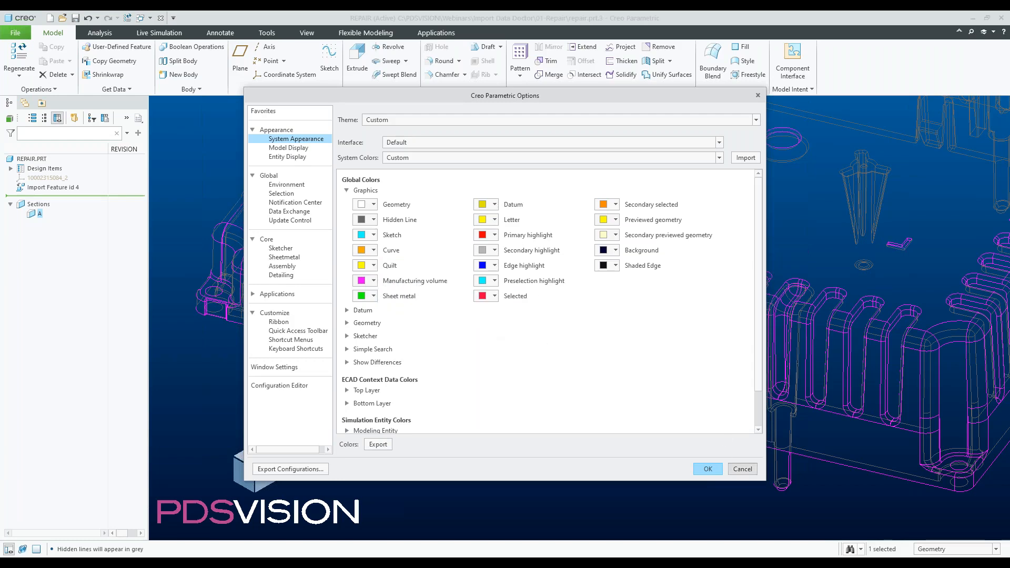
click(742, 469)
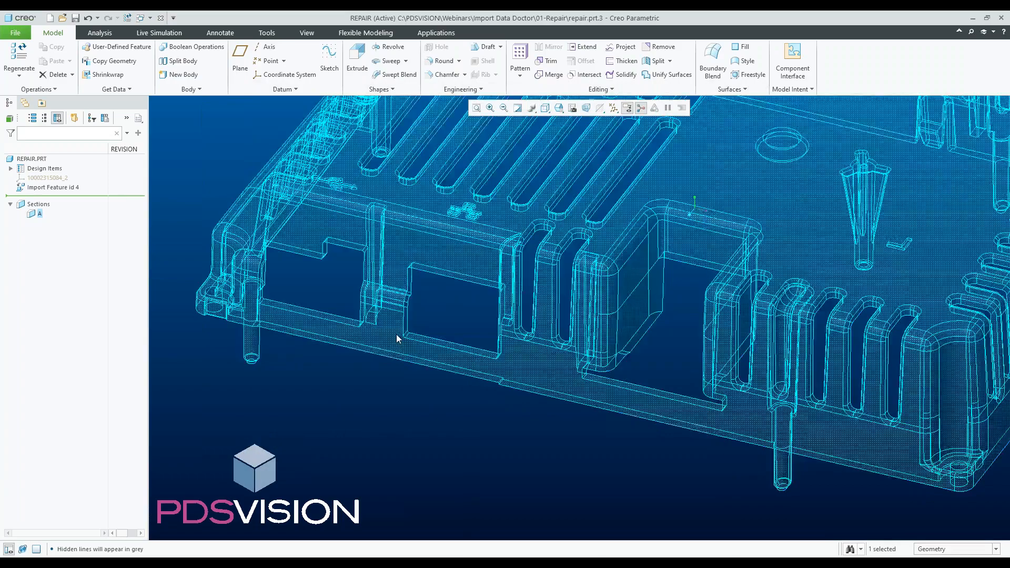
- Switch the display style to Wireframe
scroll(398, 337, up, 4)
mouse_move(398, 337)
middle_down()
mouse_move(440, 309)
mouse_move(425, 315)
middle_up()
click(545, 108)
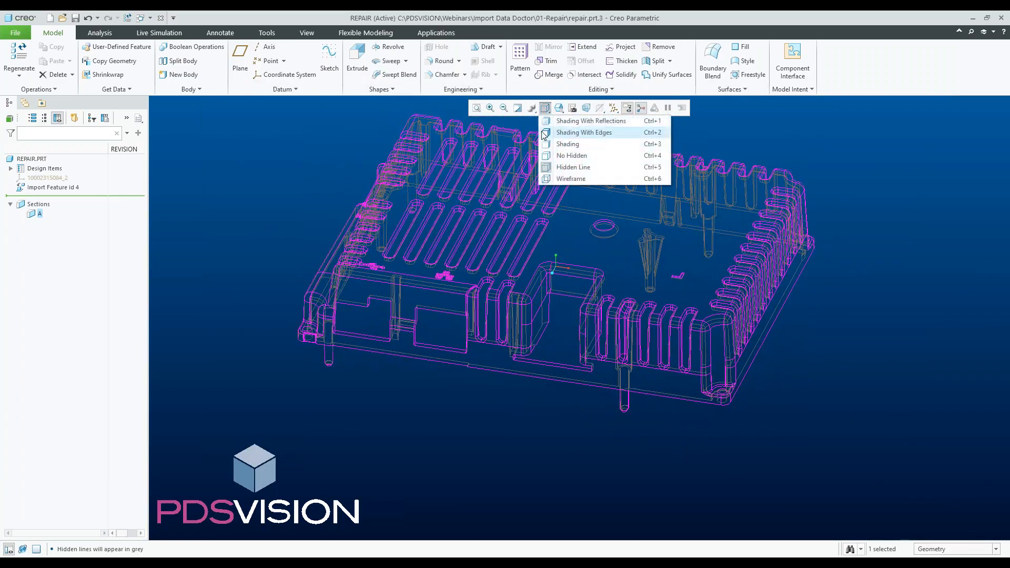
click(562, 179)
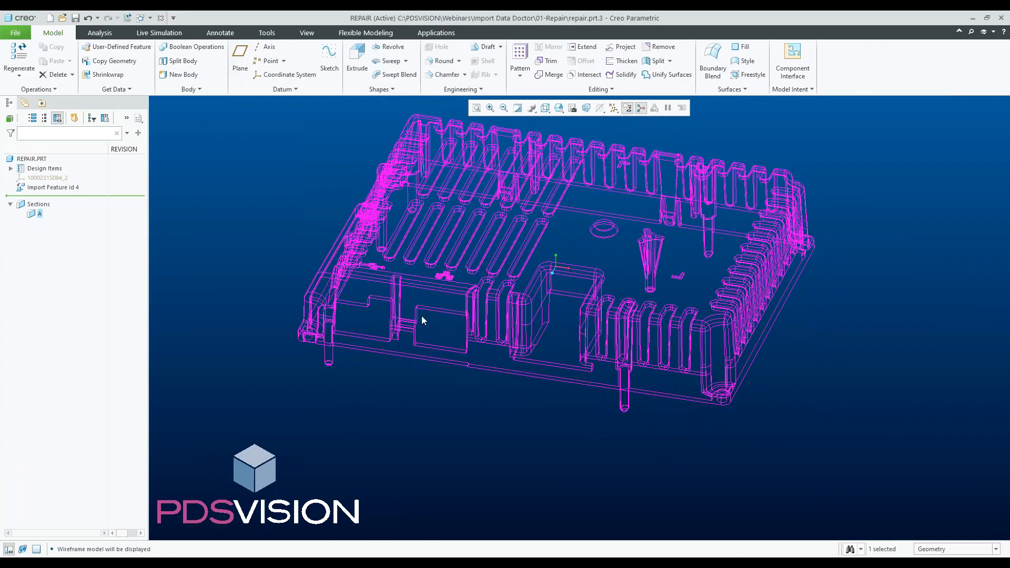
- Edit the definition of Import Feature id 4 and open Import Data Doctor at the wavy corner edge
scroll(405, 363, down, 3)
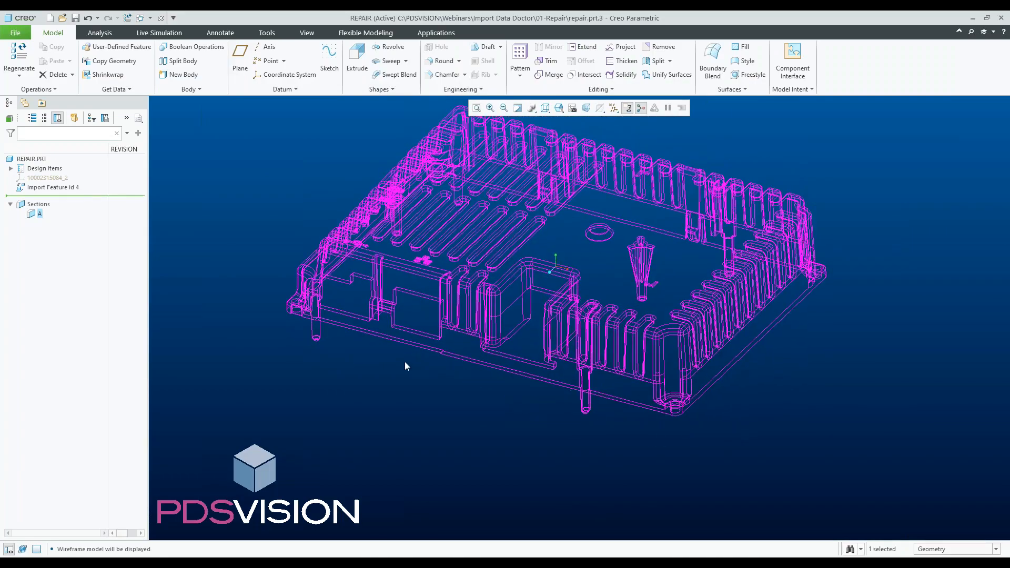
scroll(381, 308, down, 5)
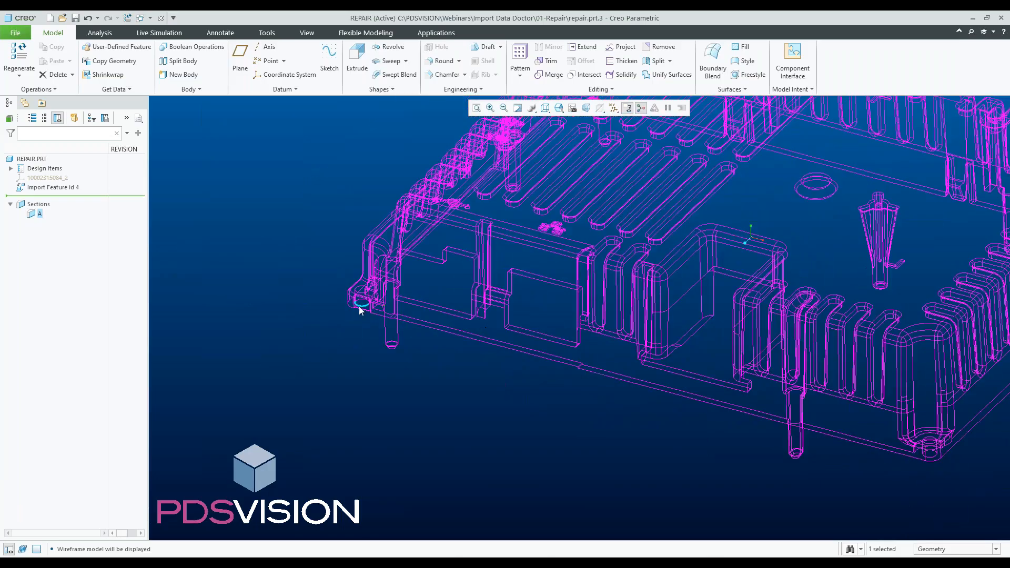
scroll(520, 303, down, 5)
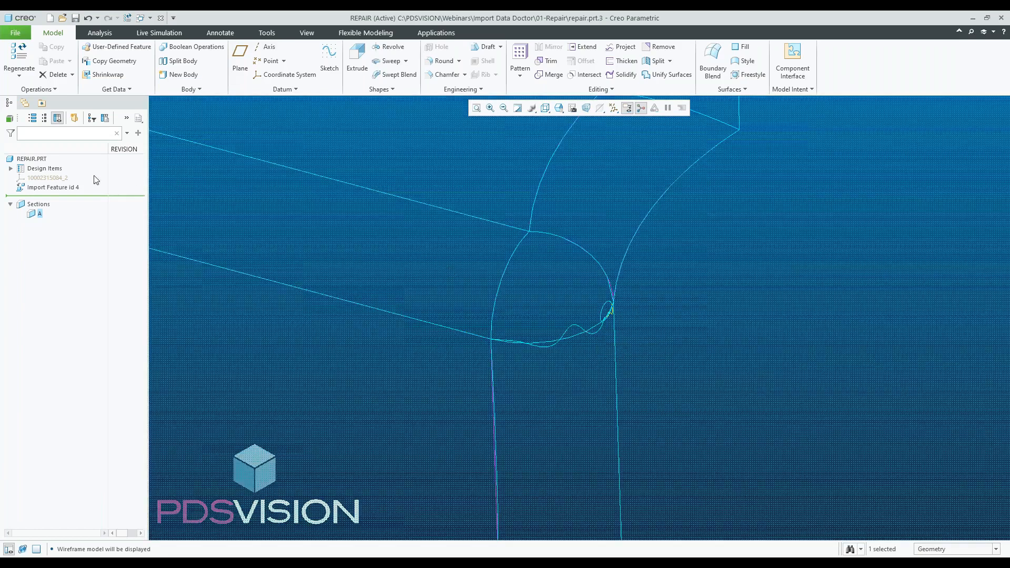
click(53, 187)
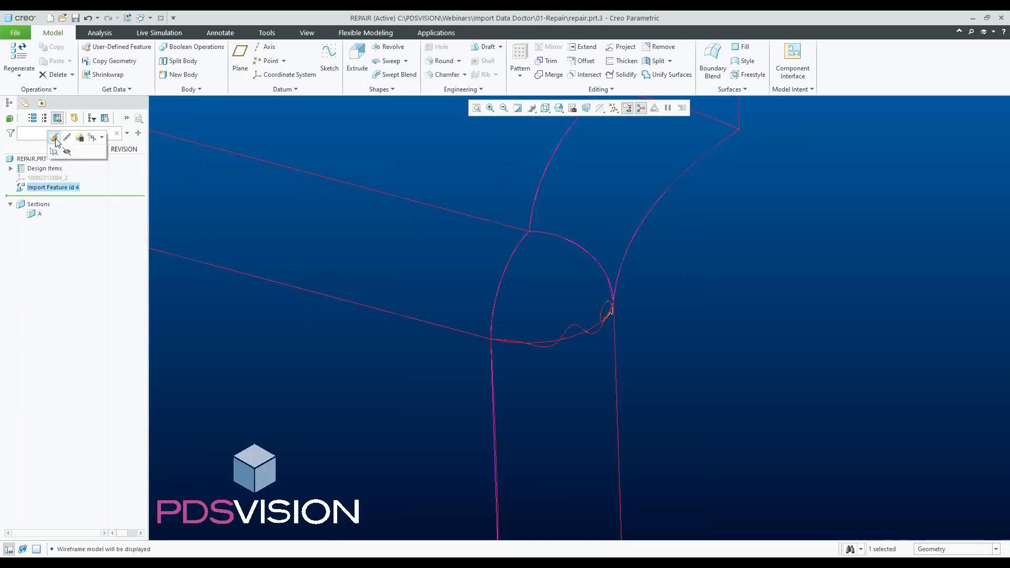
click(55, 138)
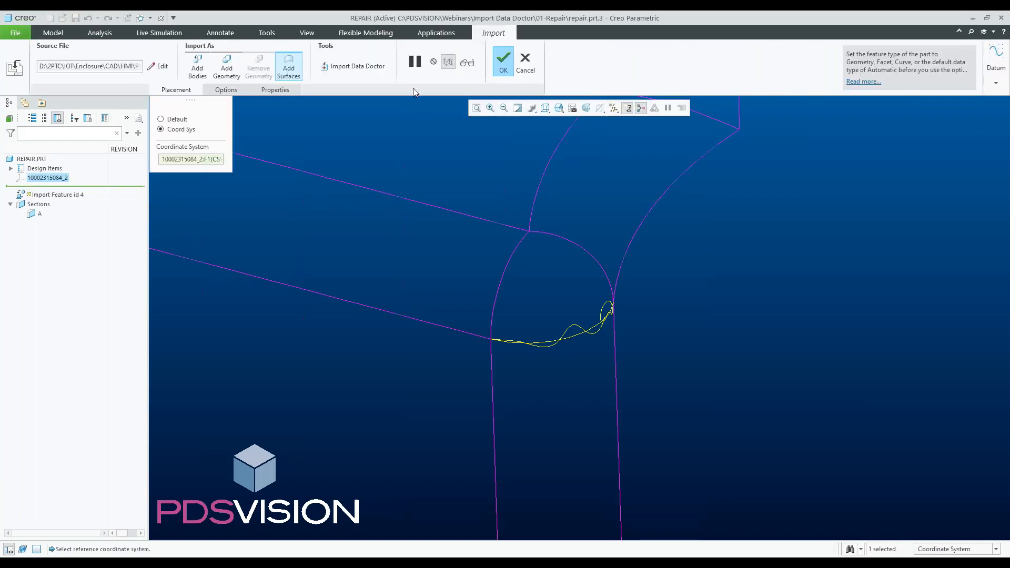
click(357, 67)
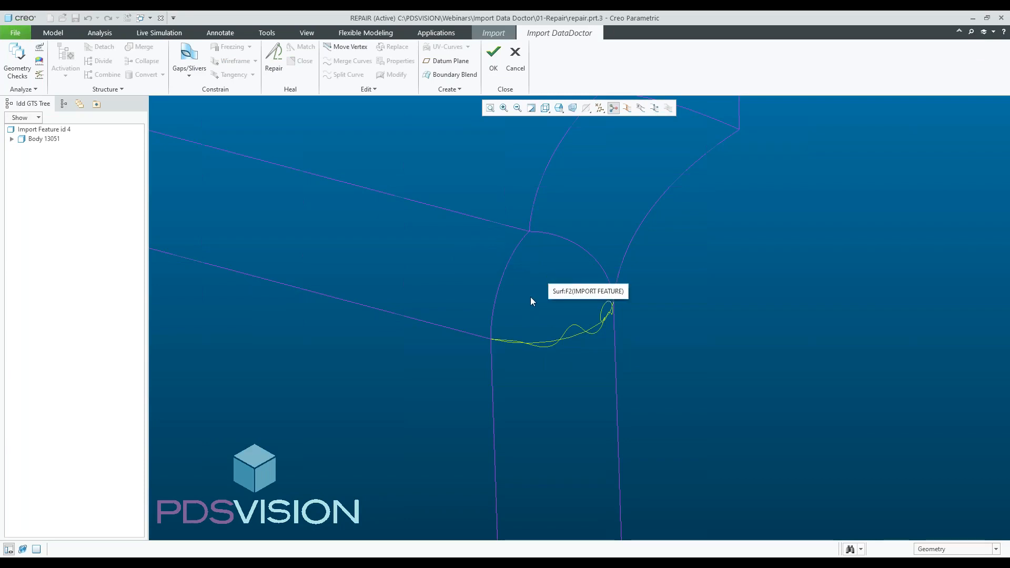
- Select the rounded corner surface and the adjacent wall surface, then repair them with Repair Tangency enabled
click(538, 285)
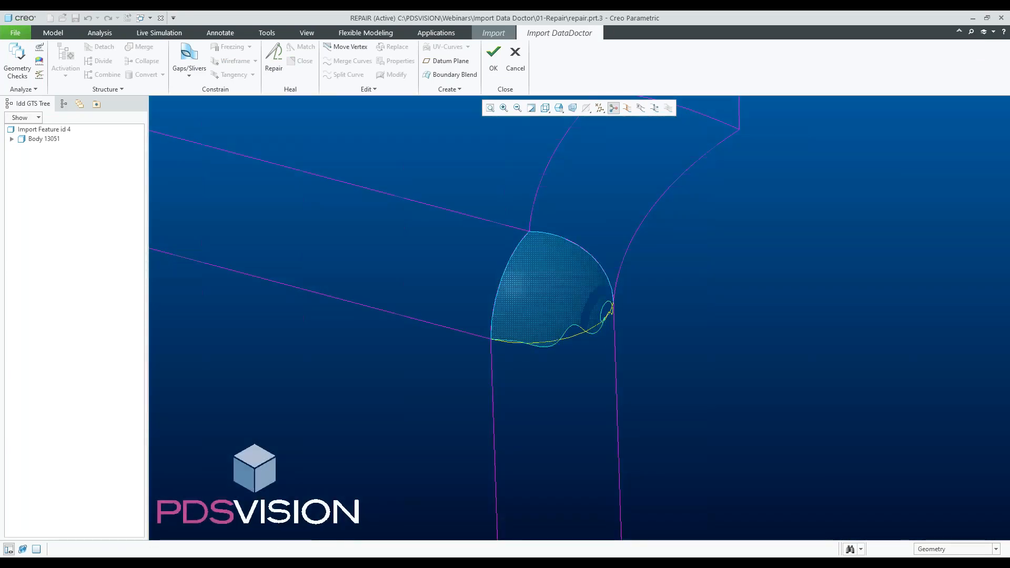
click(538, 288)
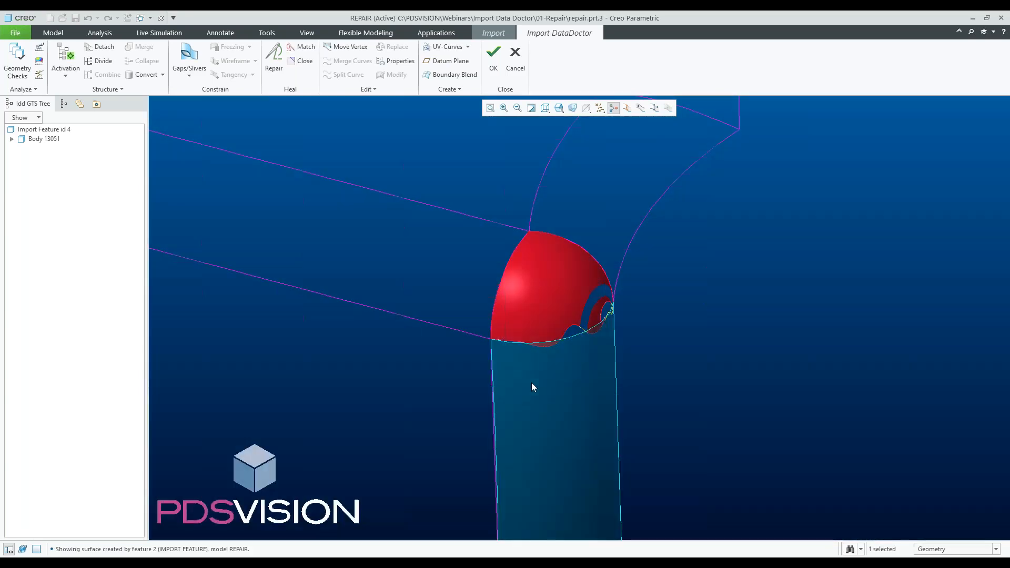
ctrl+click(531, 387)
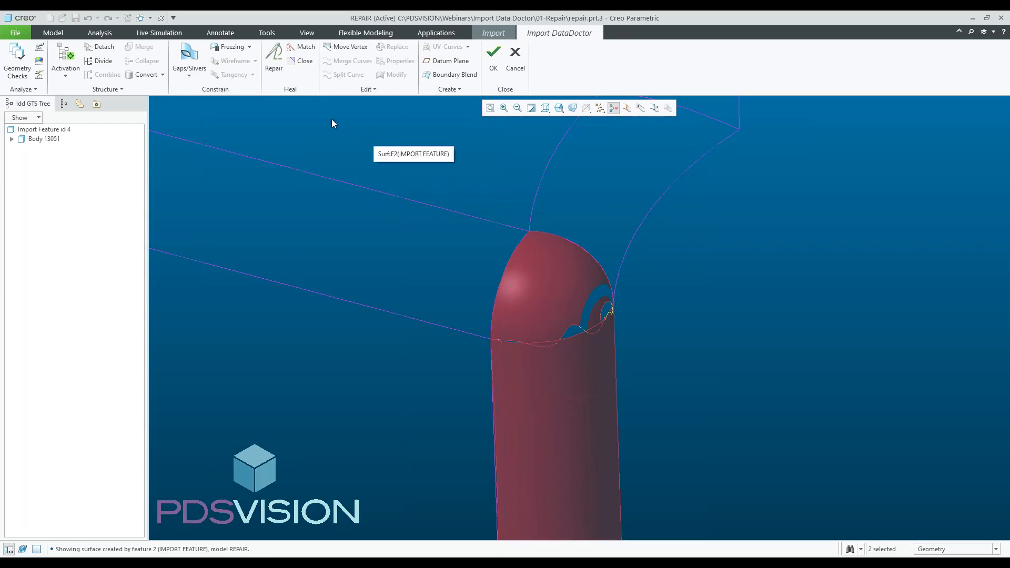
click(273, 57)
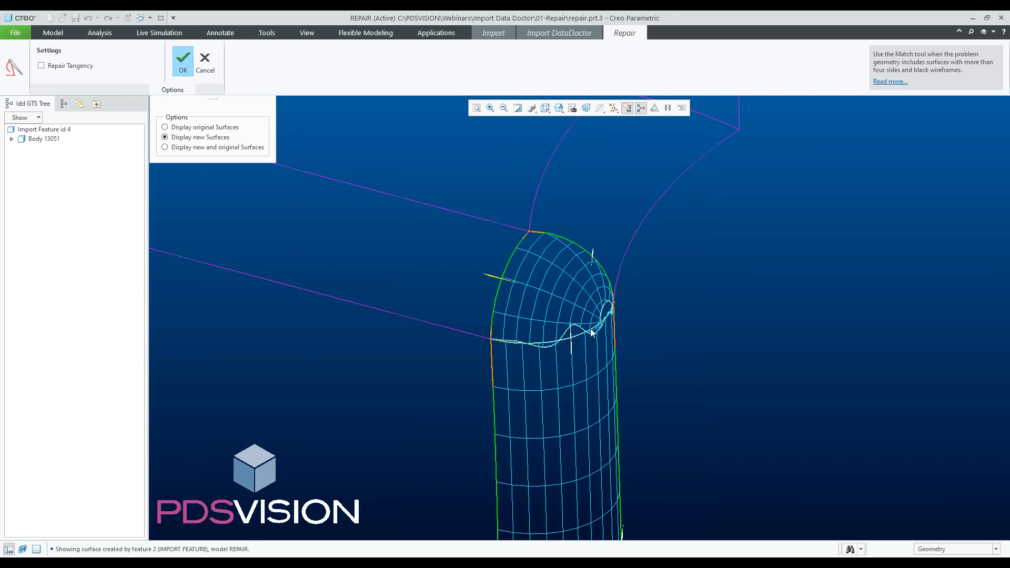
click(572, 337)
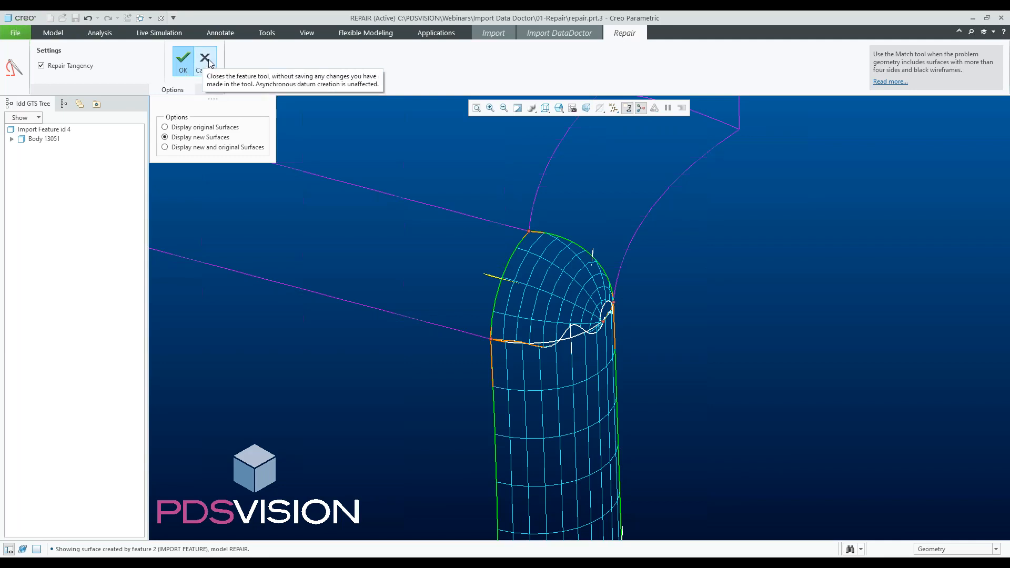
click(185, 65)
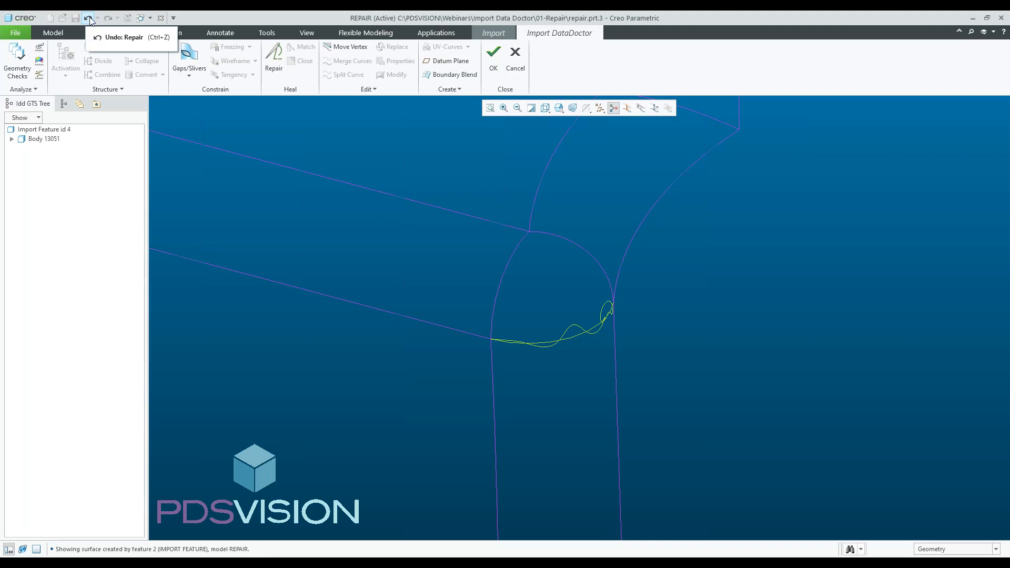
- Undo the repair and run Repair again on the corner surfaces without Repair Tangency
click(90, 18)
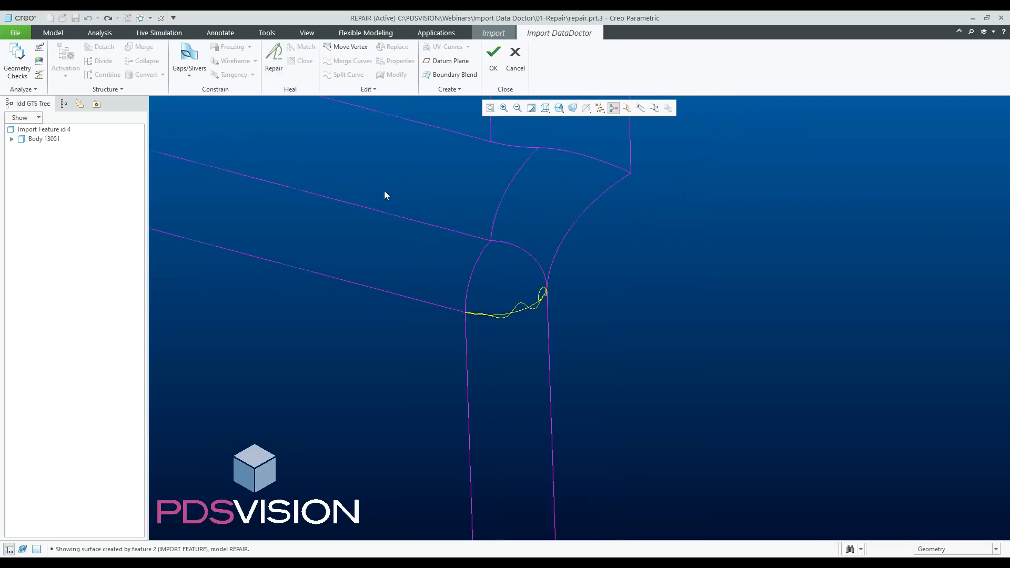
scroll(379, 231, down, 4)
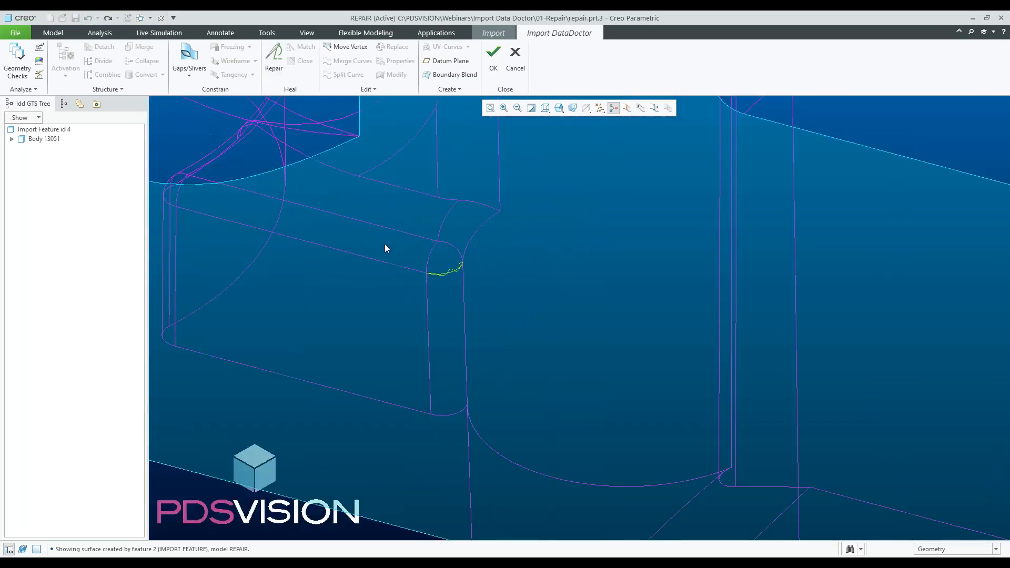
click(272, 60)
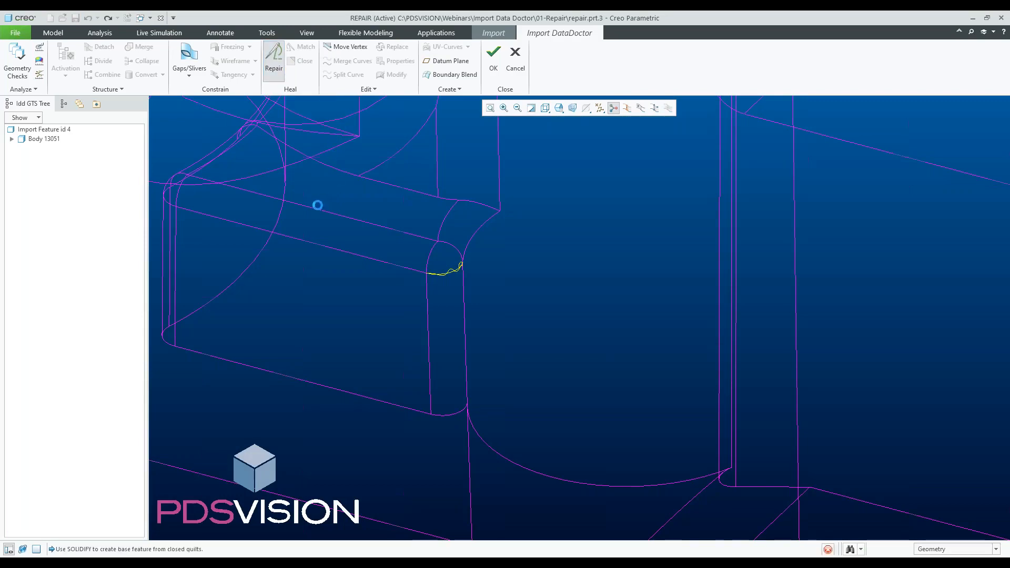
scroll(442, 281, up, 5)
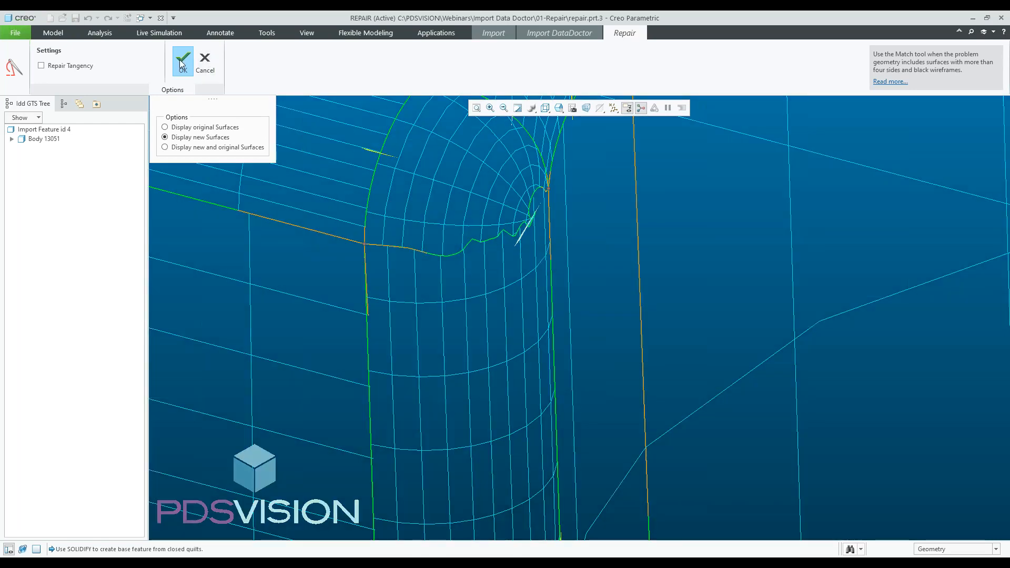
click(182, 60)
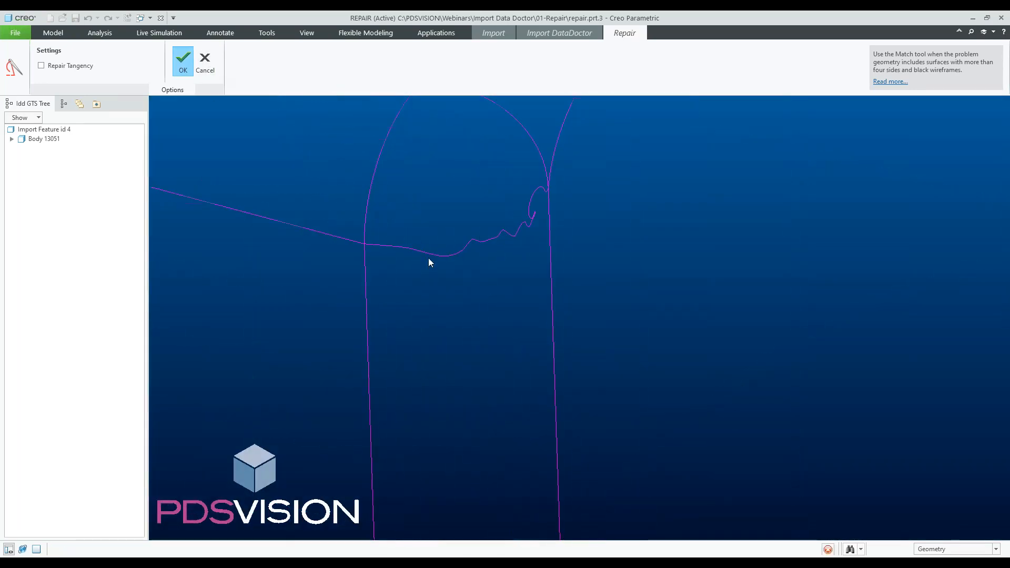
- Close Import Data Doctor, keeping the repaired geometry
scroll(510, 273, up, 1)
scroll(510, 274, up, 1)
middle_click(510, 273)
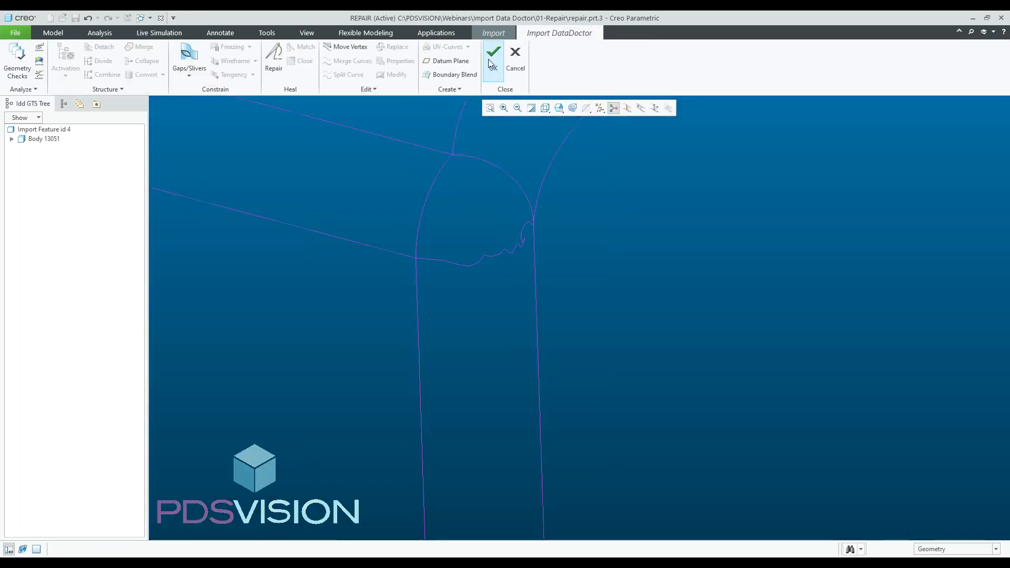
click(488, 59)
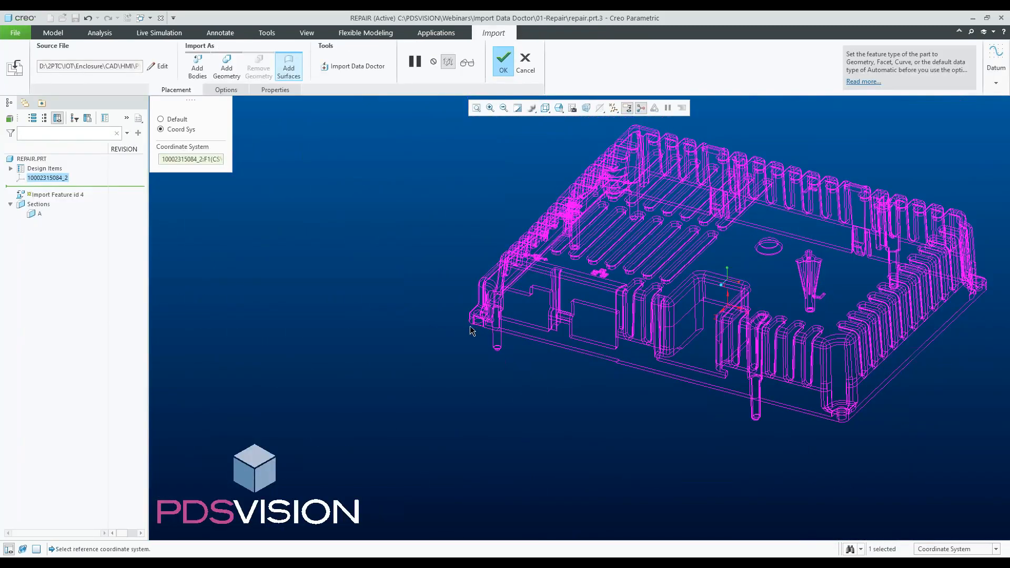
- Switch the import type to Add Geometry, preview it, and complete the Import feature
click(225, 68)
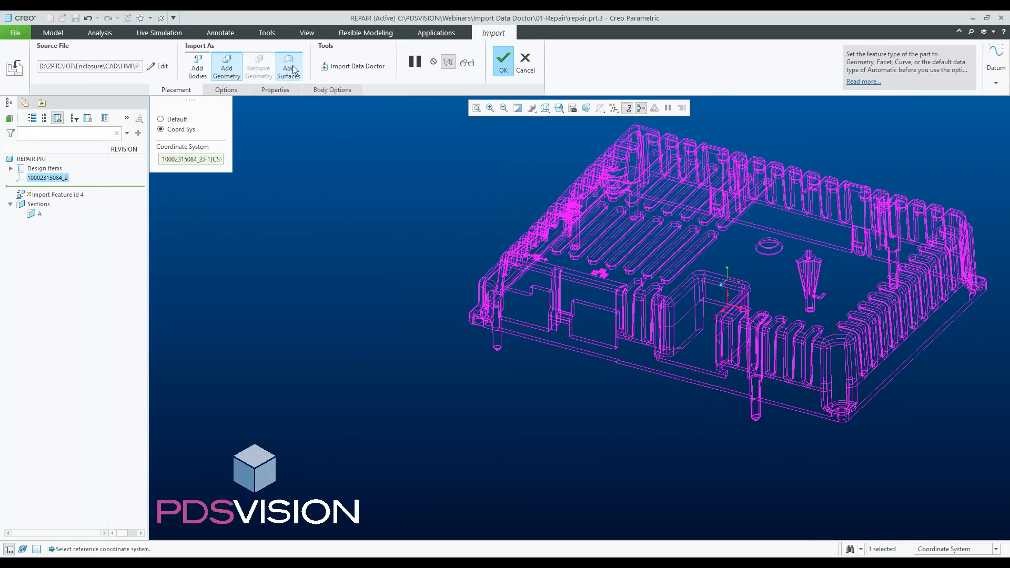
click(468, 62)
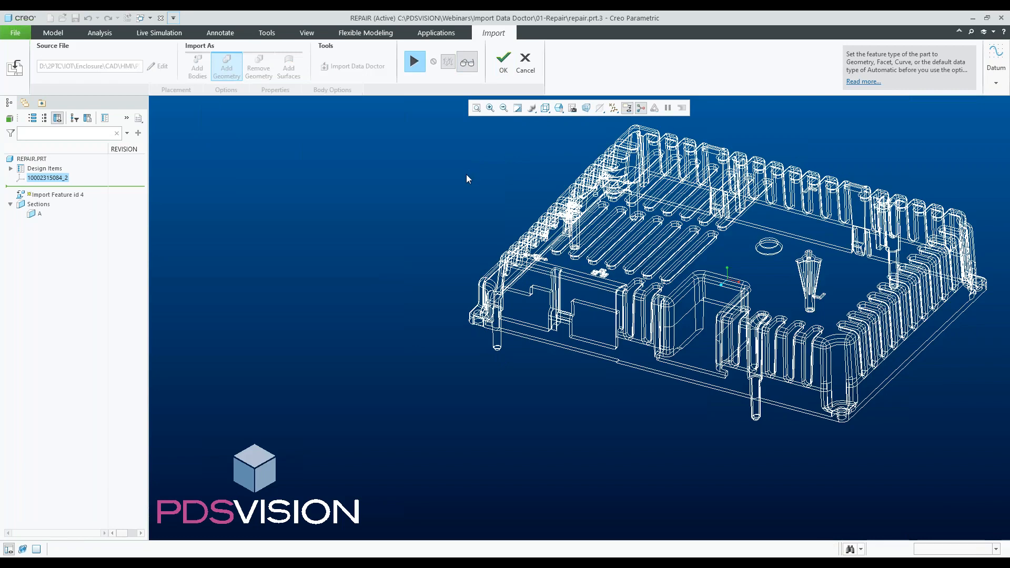
click(502, 63)
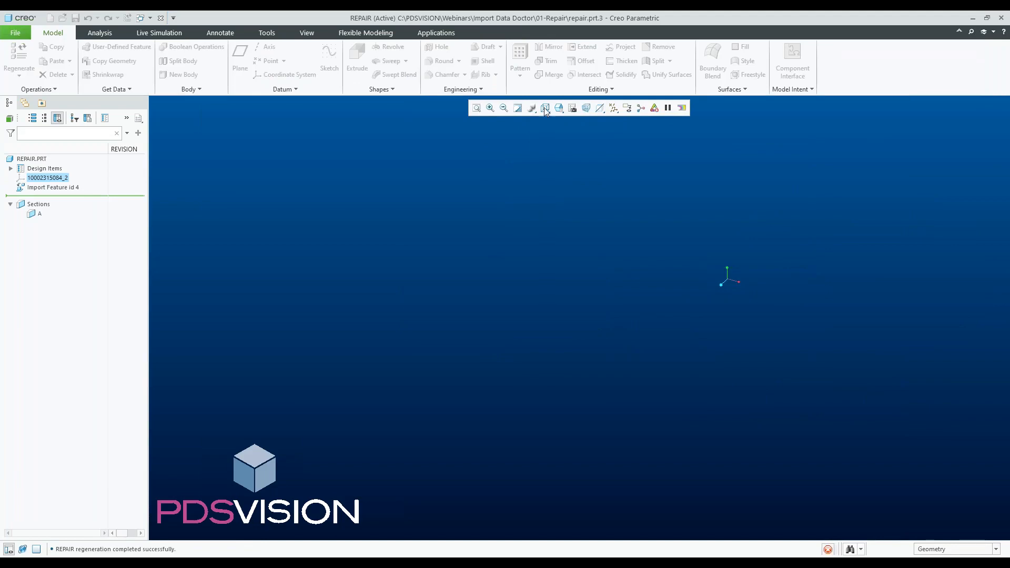
- Set the display style to Shading With Edges and activate cross-section A
click(546, 109)
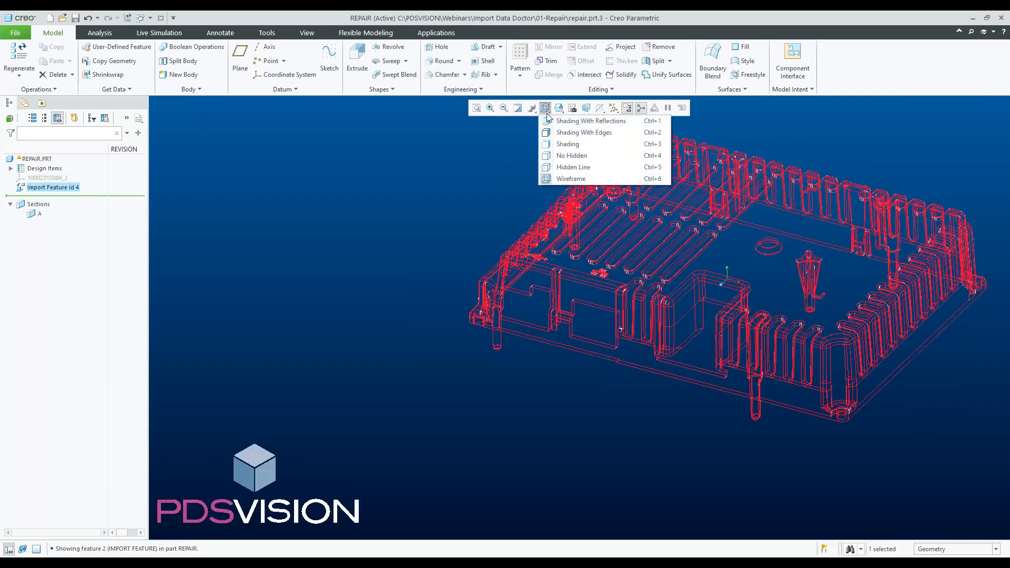
click(556, 133)
scroll(406, 226, down, 3)
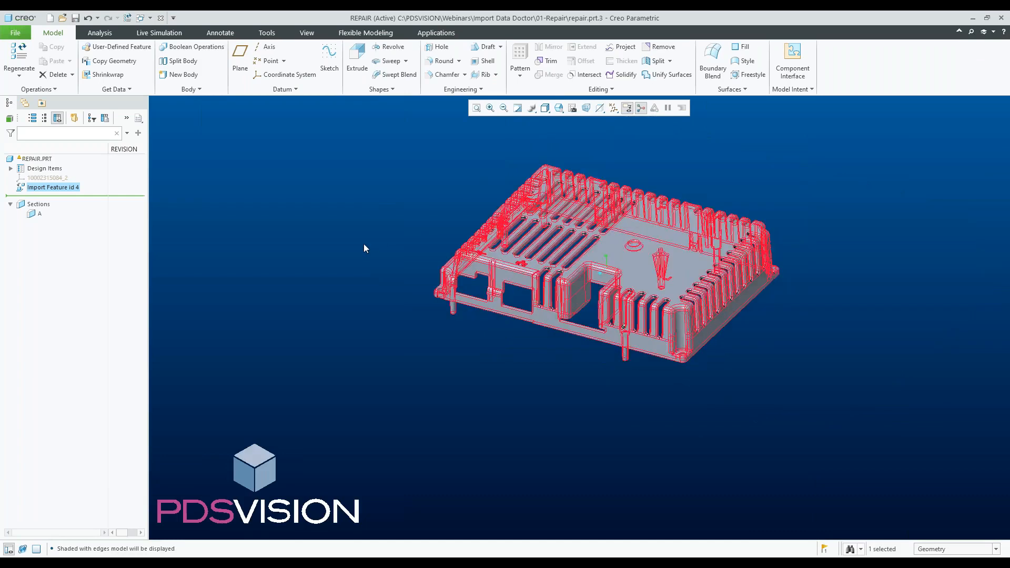
click(364, 244)
click(39, 214)
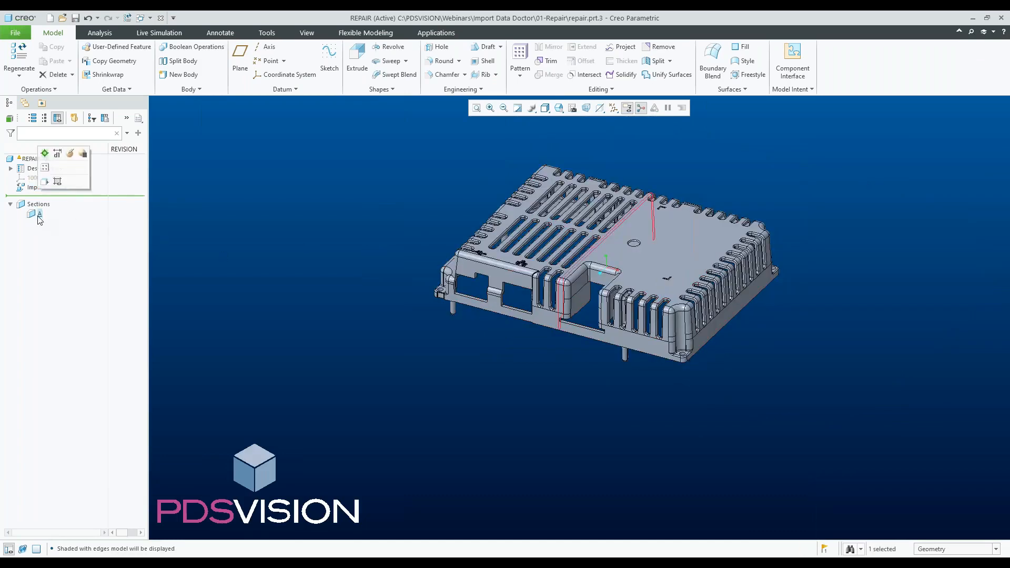
click(45, 155)
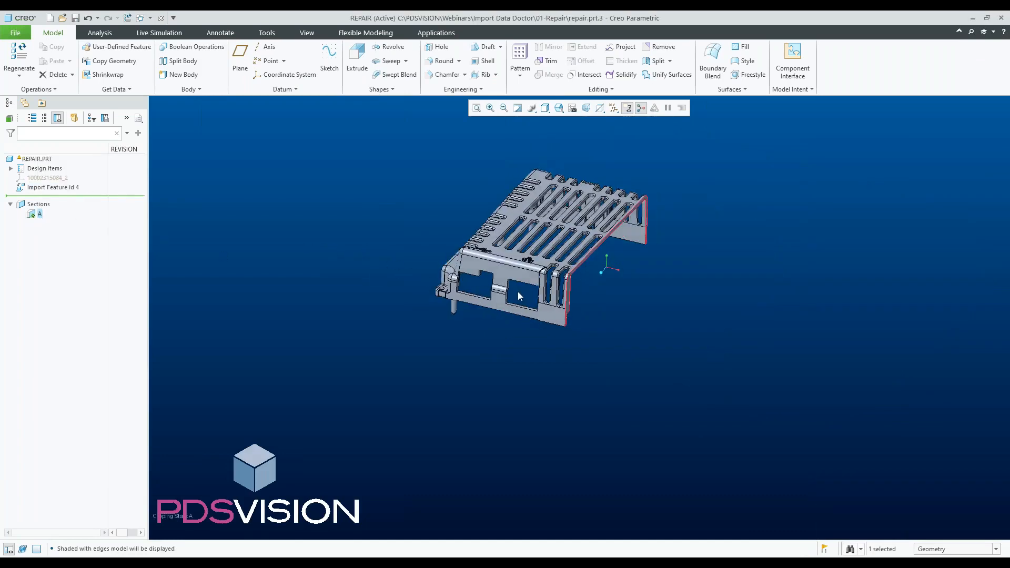
- Examine the repaired corner edge in the sectioned view
scroll(539, 301, up, 3)
middle_drag(542, 301, 349, 231)
click(348, 230)
scroll(408, 270, up, 4)
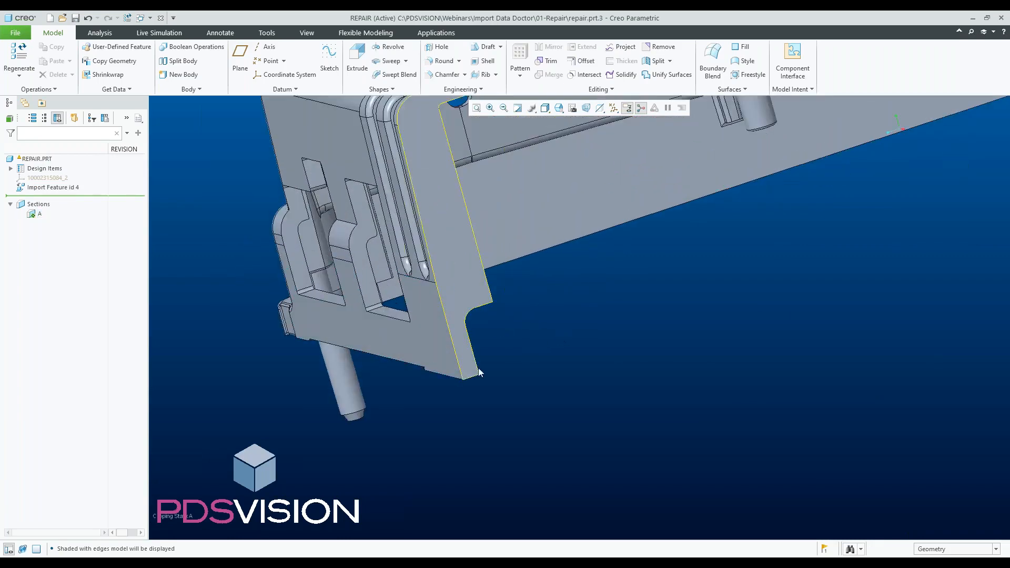
scroll(478, 371, down, 3)
middle_drag(535, 337, 591, 347)
scroll(592, 347, down, 2)
scroll(592, 348, down, 2)
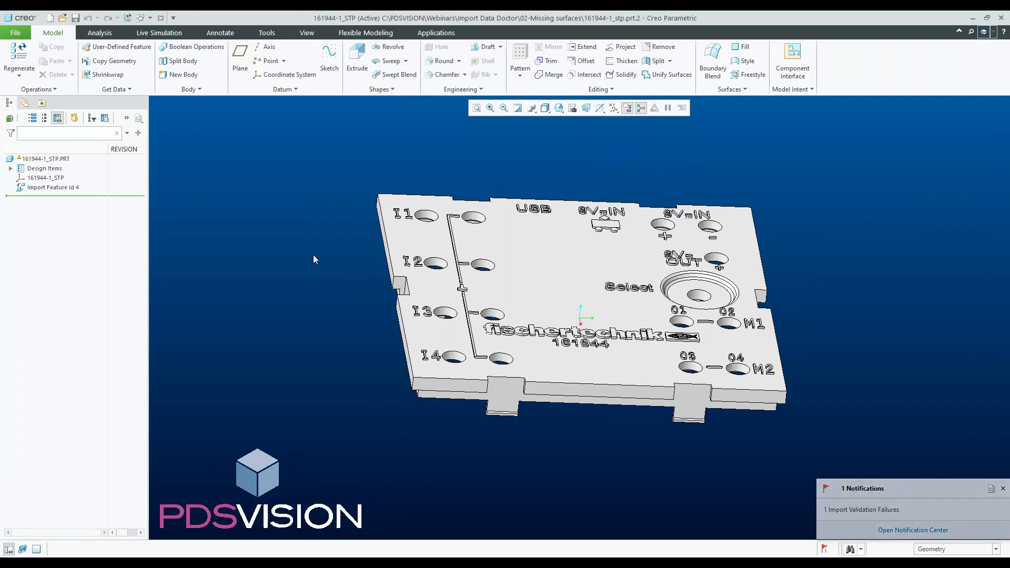
- Switch the display to wireframe and inspect the raised lettering on the fischertechnik plate
scroll(396, 338, down, 5)
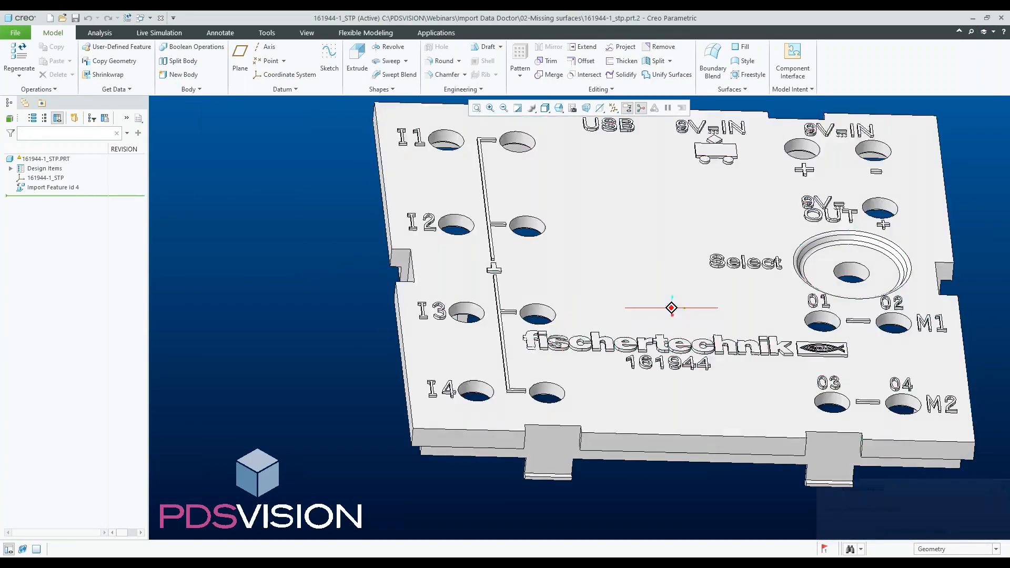
middle_drag(500, 387, 500, 364)
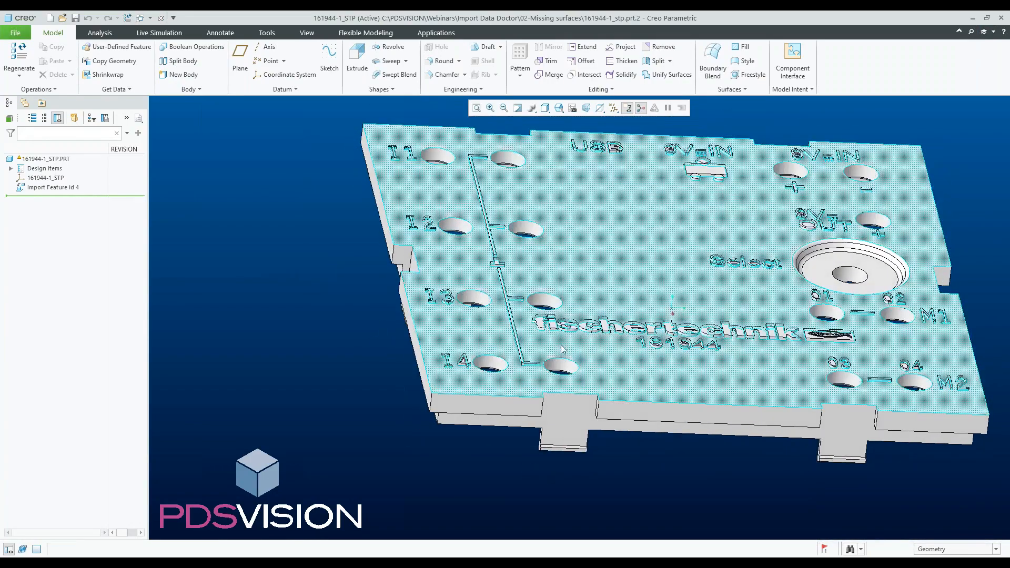
scroll(565, 327, down, 5)
scroll(430, 295, down, 6)
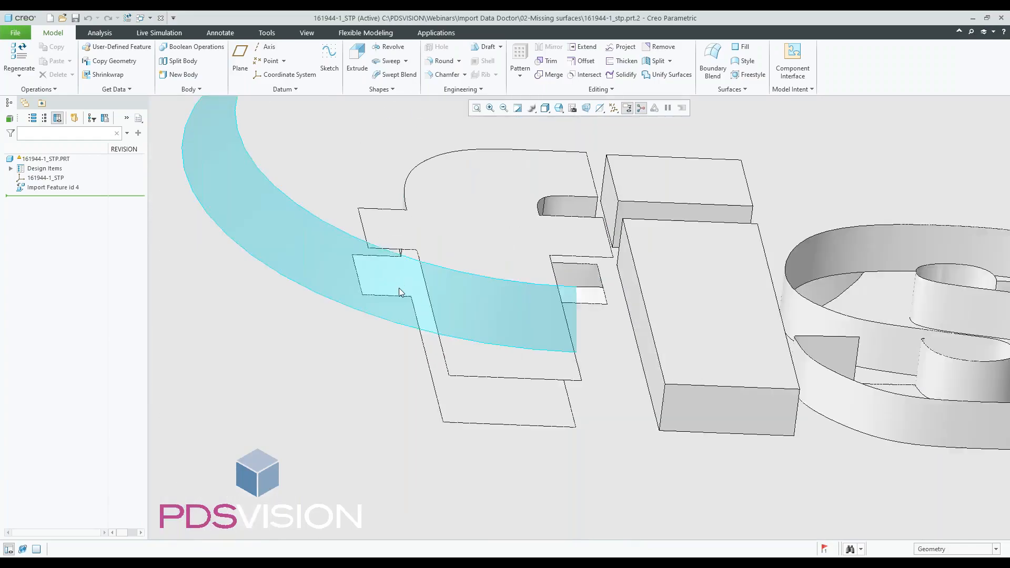
scroll(664, 326, up, 5)
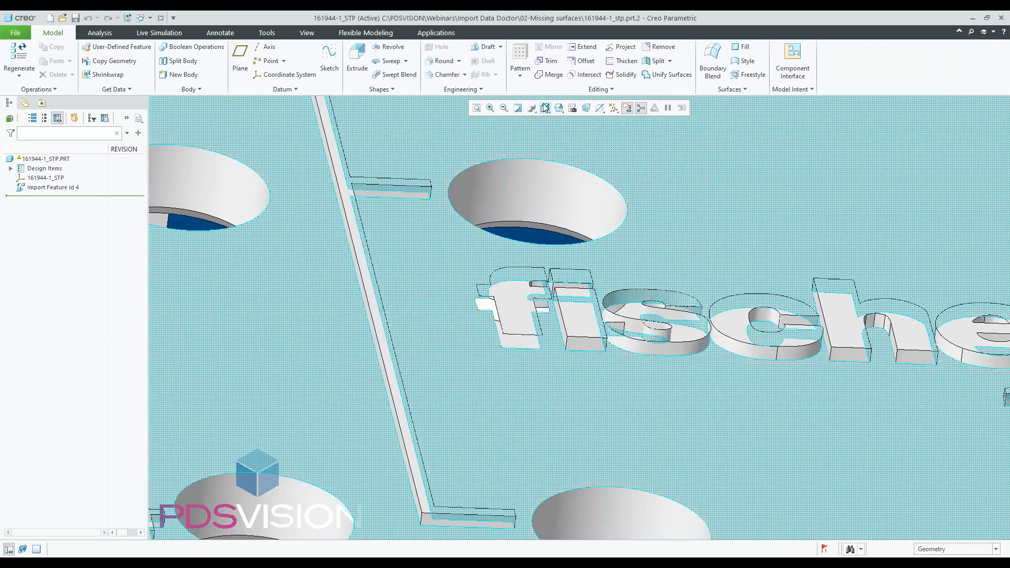
click(545, 108)
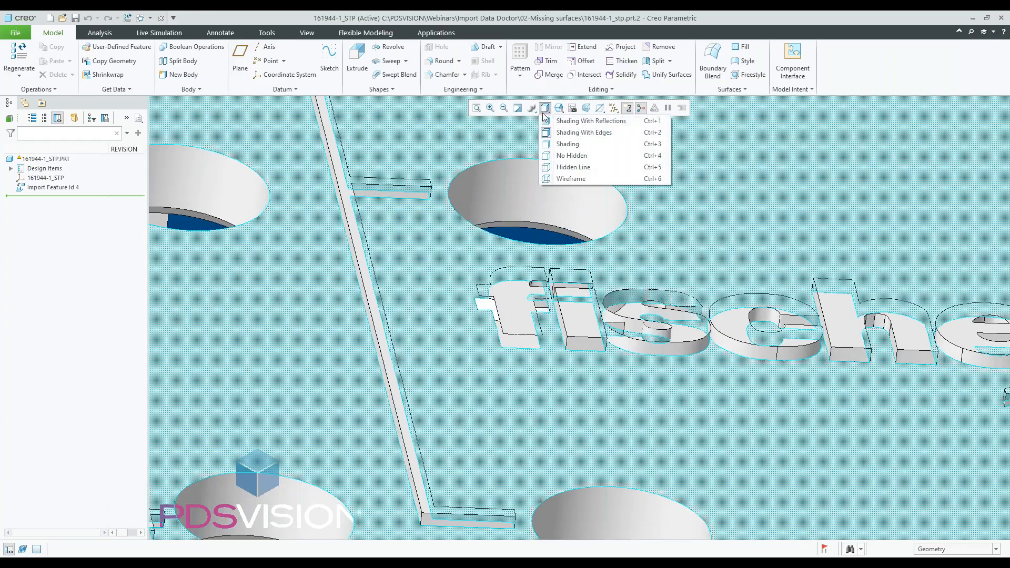
click(553, 178)
scroll(518, 251, up, 3)
scroll(226, 321, up, 1)
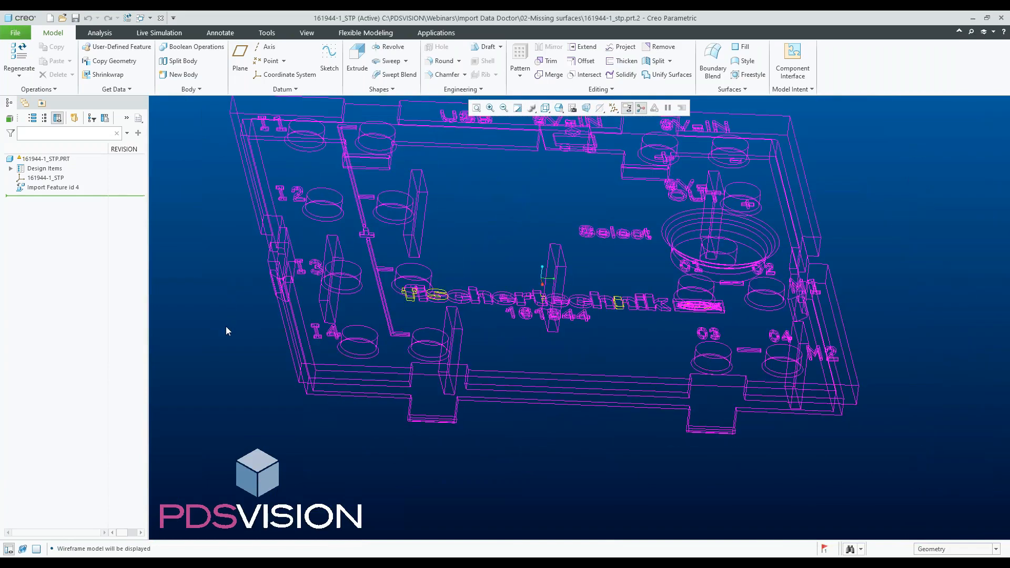
scroll(225, 320, down, 2)
scroll(225, 320, up, 2)
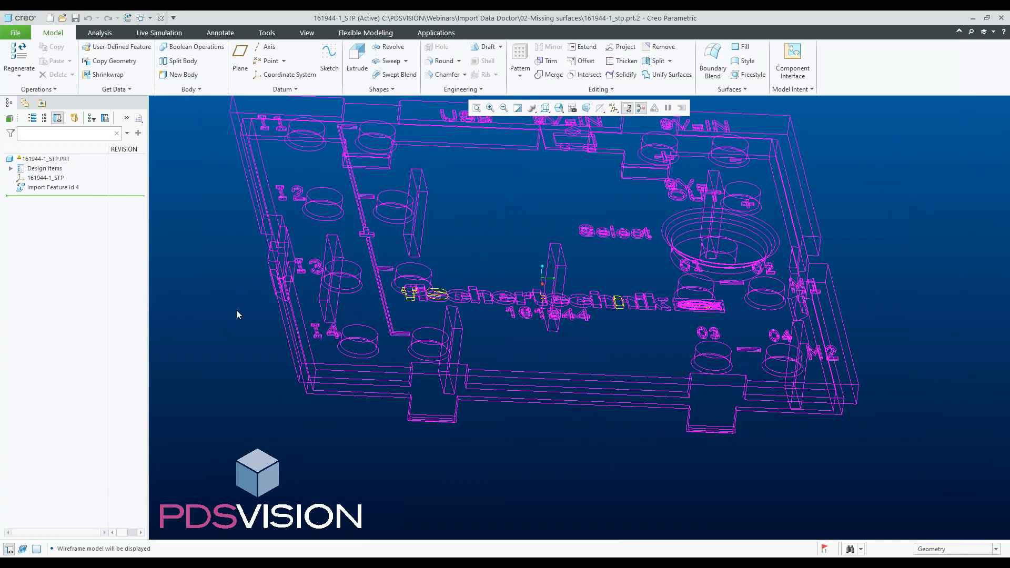
scroll(246, 339, up, 2)
scroll(228, 314, down, 2)
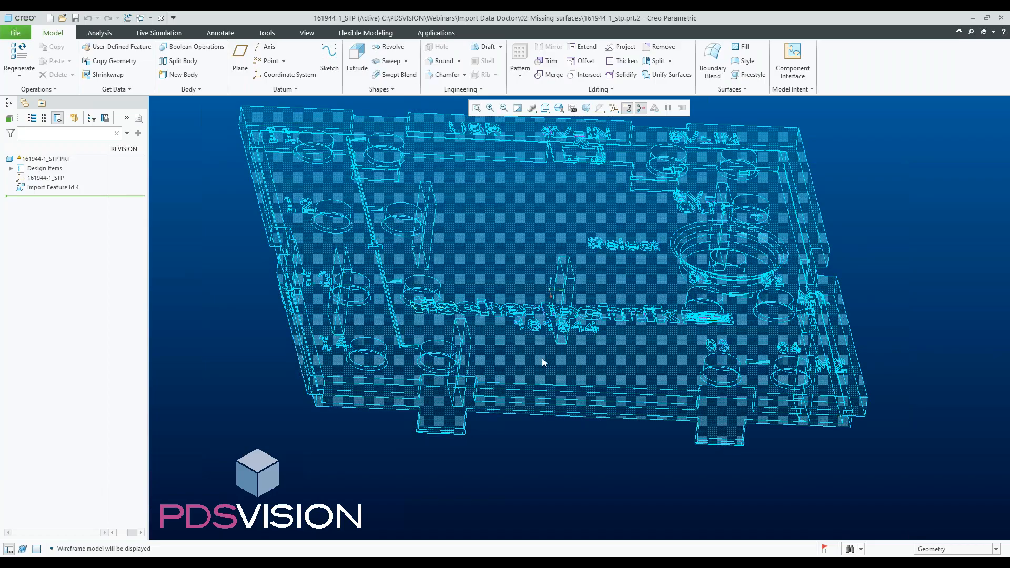
scroll(405, 308, down, 6)
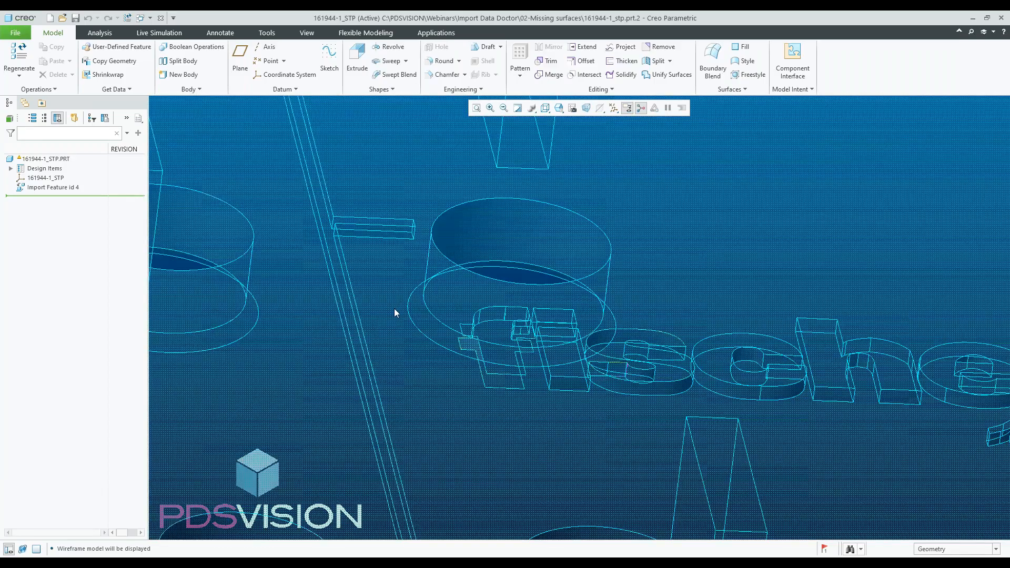
scroll(418, 402, up, 2)
scroll(466, 368, down, 4)
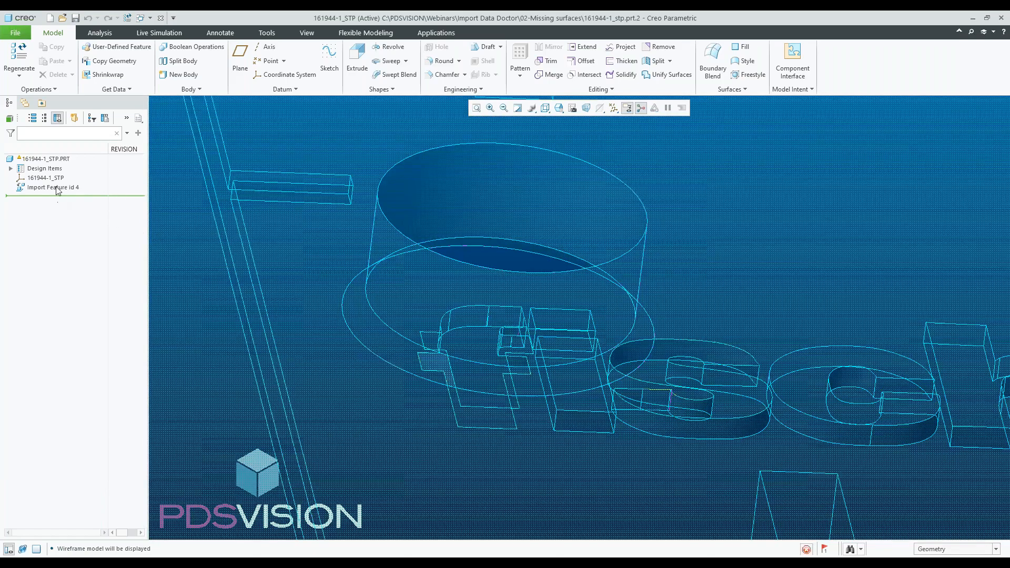
- Edit the definition of Import Feature id 4 and open Import Data Doctor
click(58, 188)
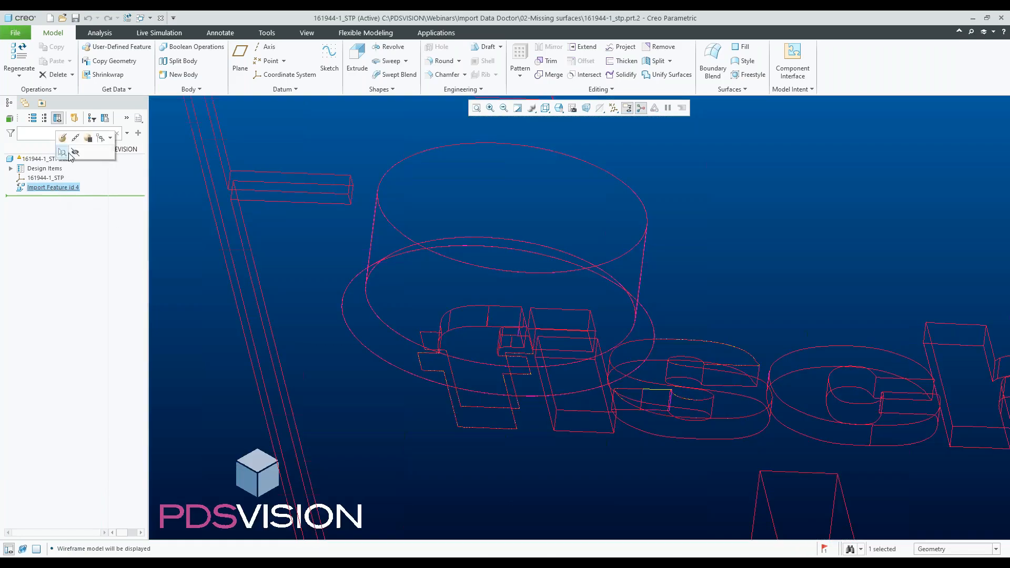
click(63, 152)
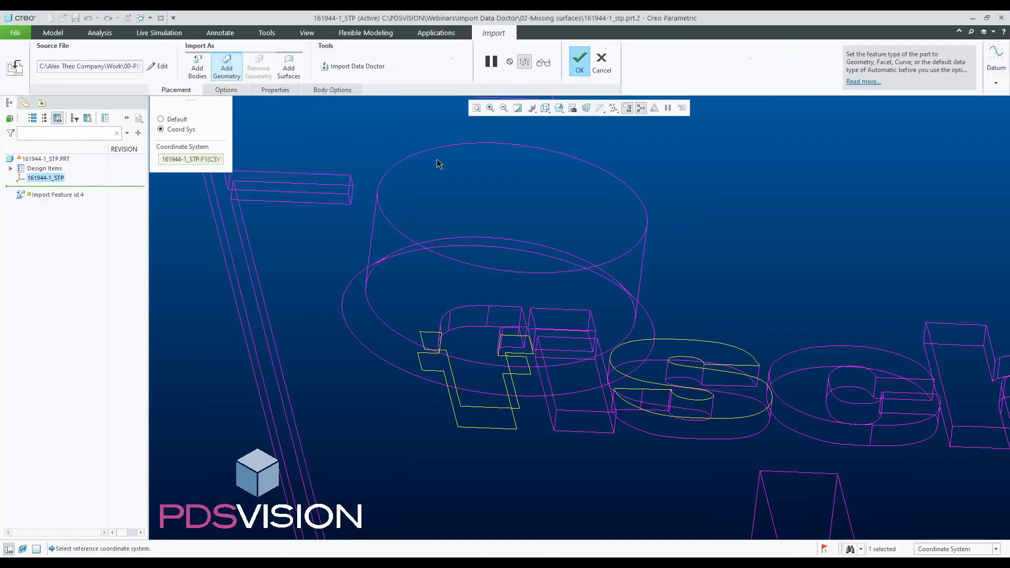
click(343, 67)
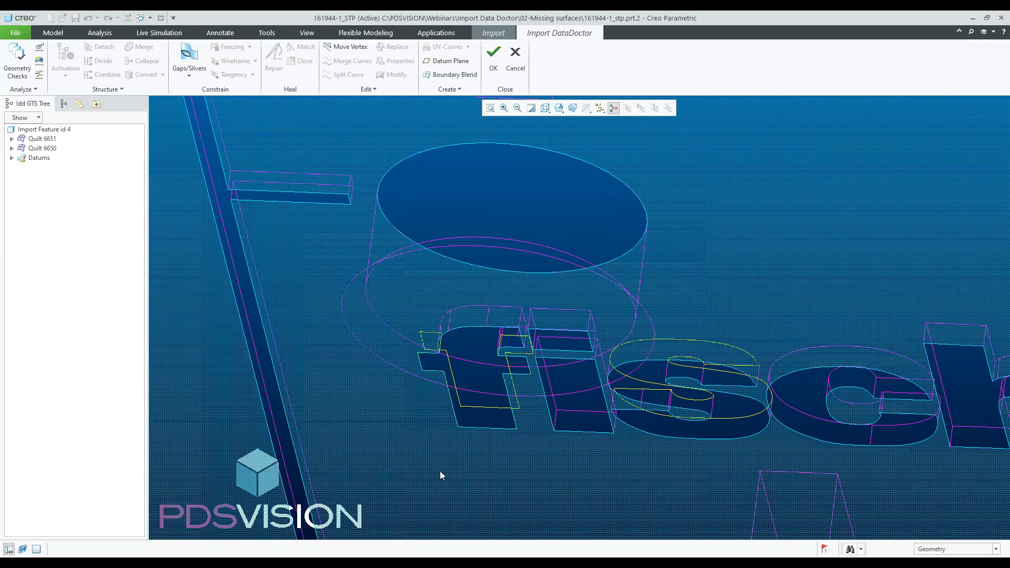
- Start a Boundary Blend between two edge chains of the letter f, then cancel it
scroll(410, 415, up, 2)
scroll(388, 394, down, 2)
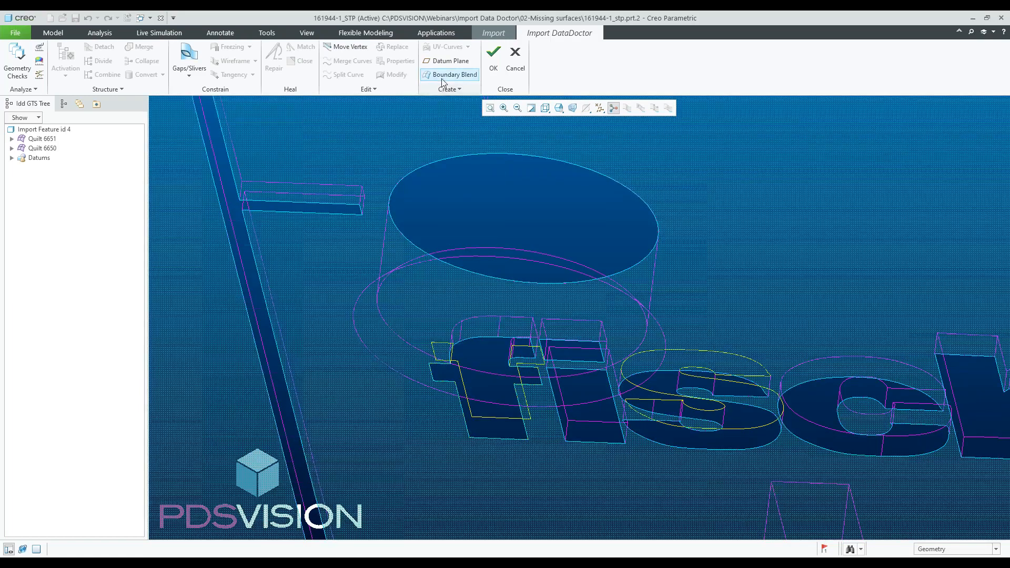
click(443, 75)
scroll(447, 369, down, 3)
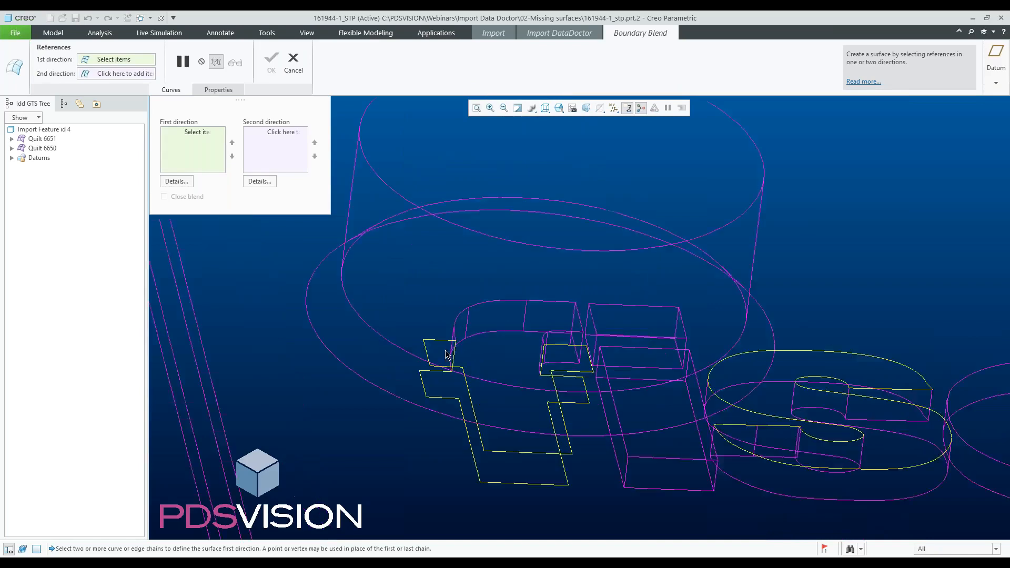
click(424, 384)
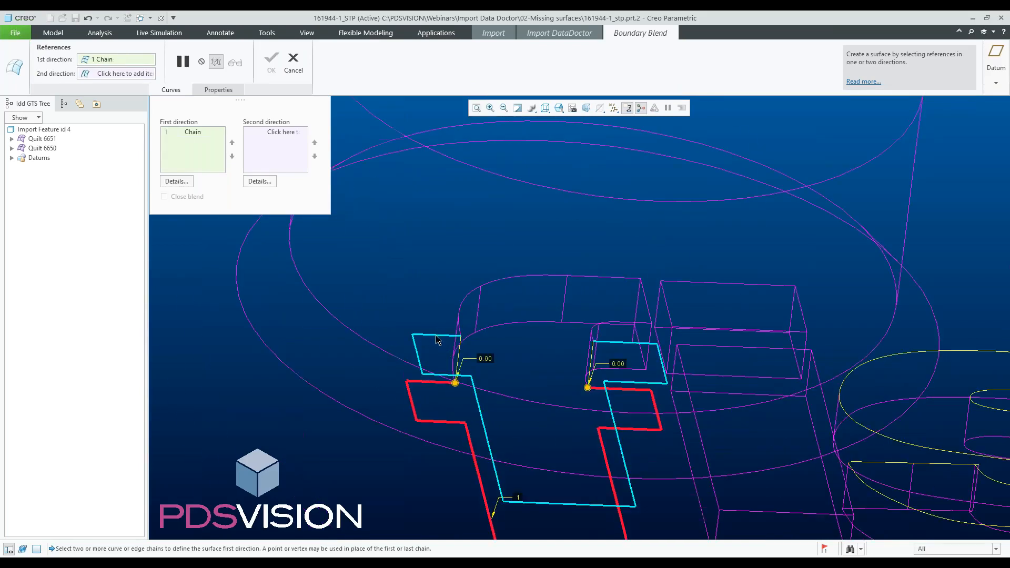
click(437, 336)
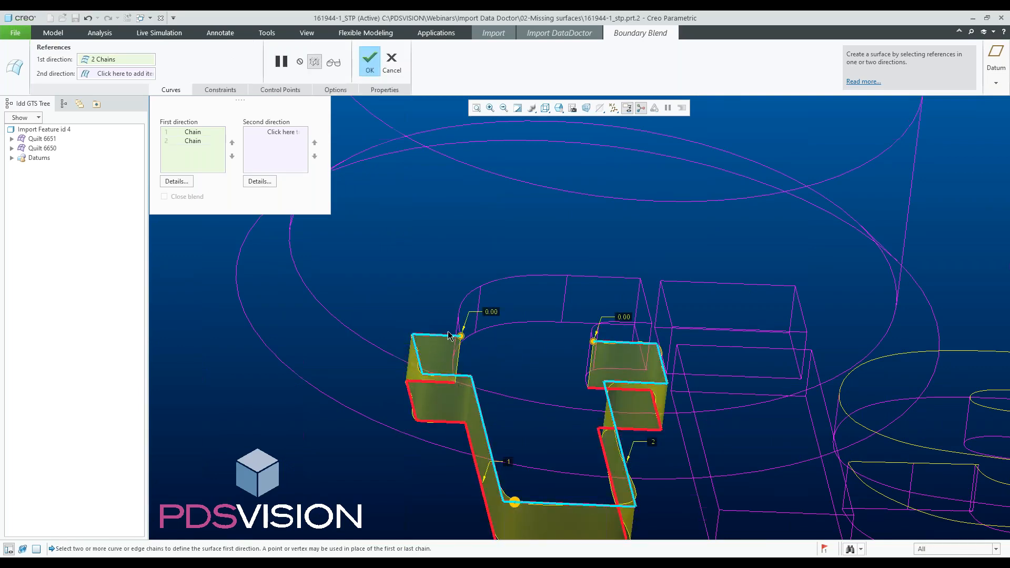
middle_drag(420, 342, 472, 454)
scroll(580, 342, down, 8)
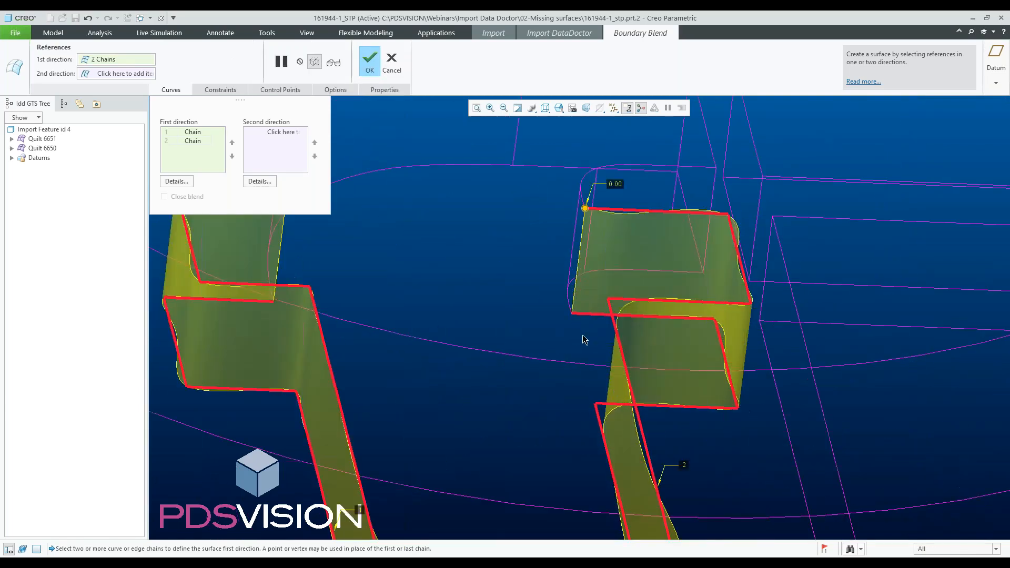
scroll(580, 337, down, 3)
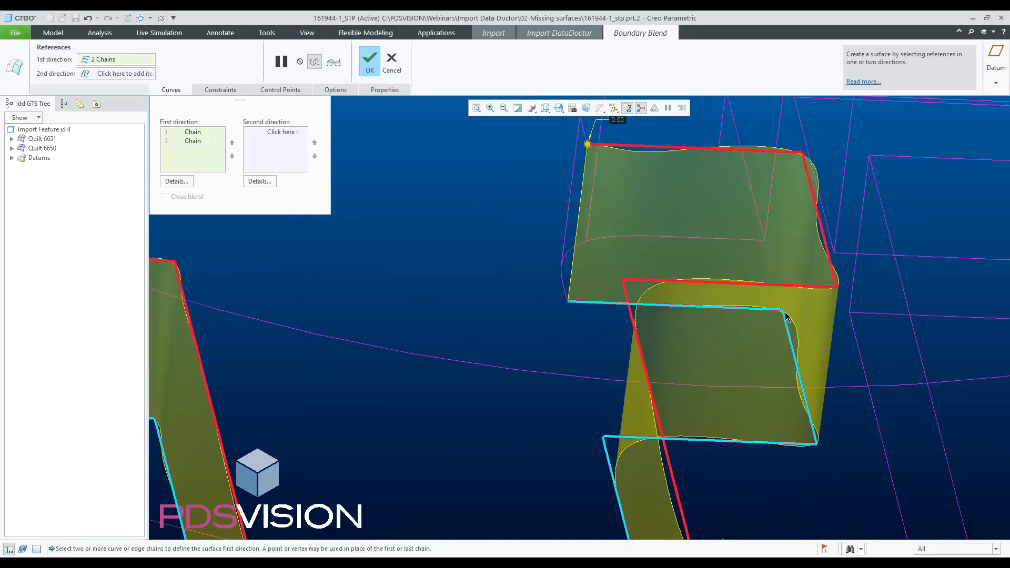
scroll(748, 250, up, 3)
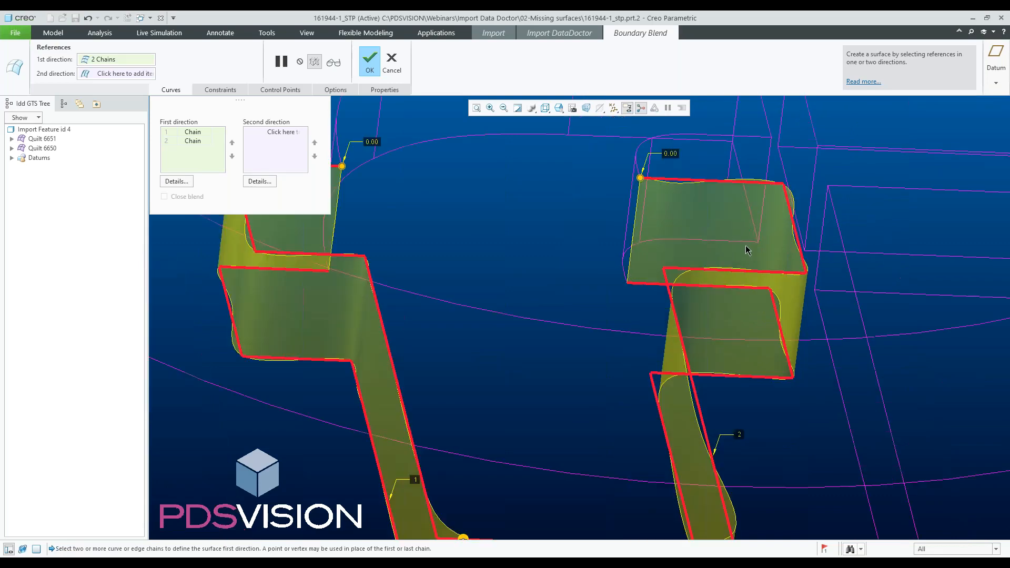
scroll(739, 274, up, 3)
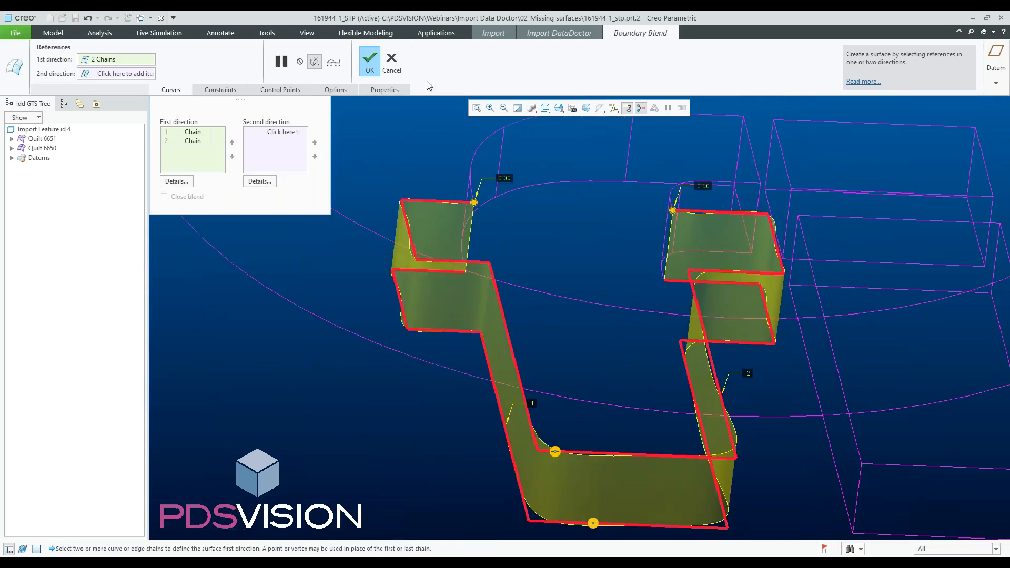
click(392, 61)
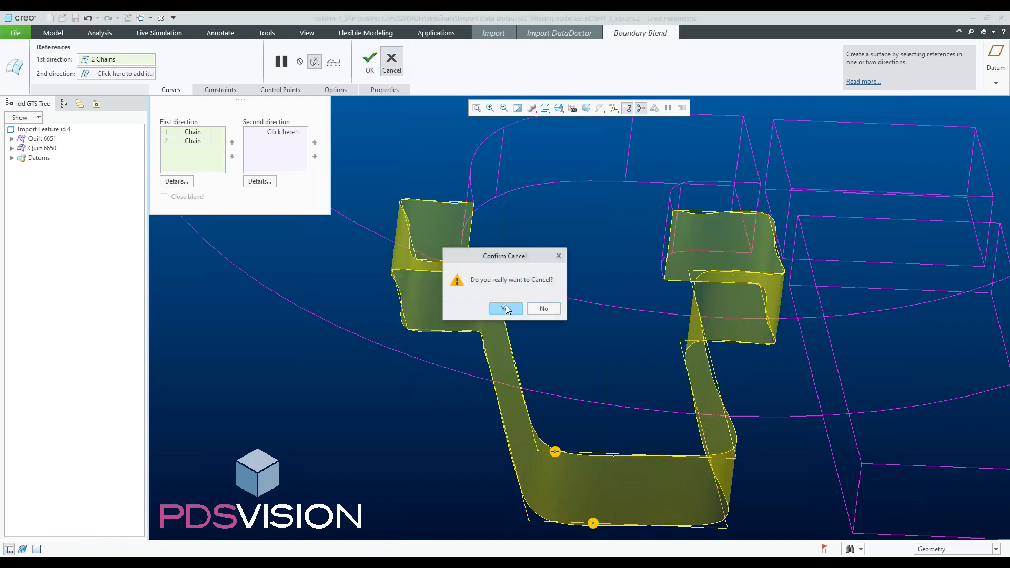
click(506, 309)
- Switch the selection filter to Surfaces and box-select the surfaces of the fischertechnik and 161944 lettering
scroll(456, 308, up, 5)
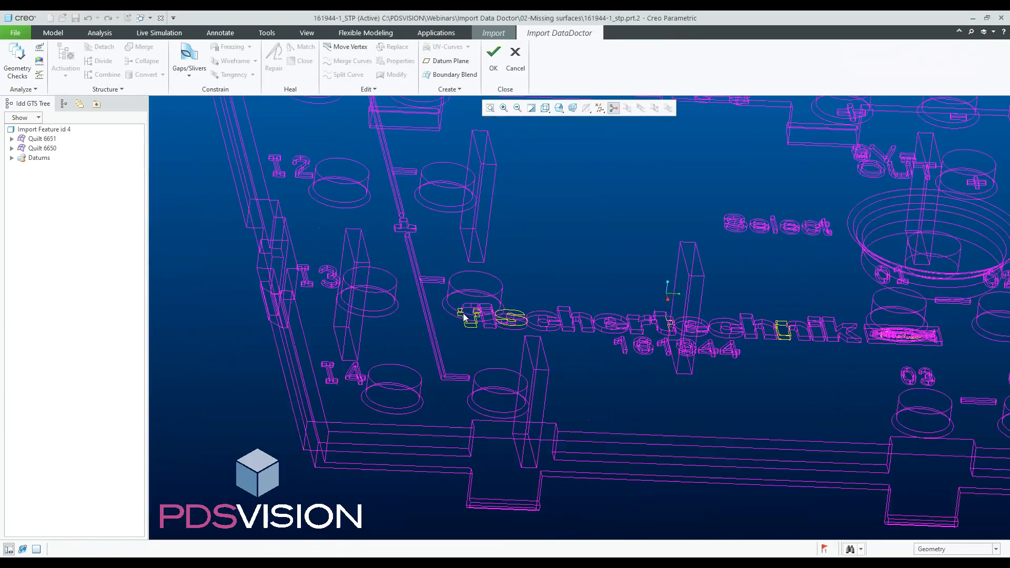
middle_drag(464, 316, 466, 385)
scroll(471, 375, up, 2)
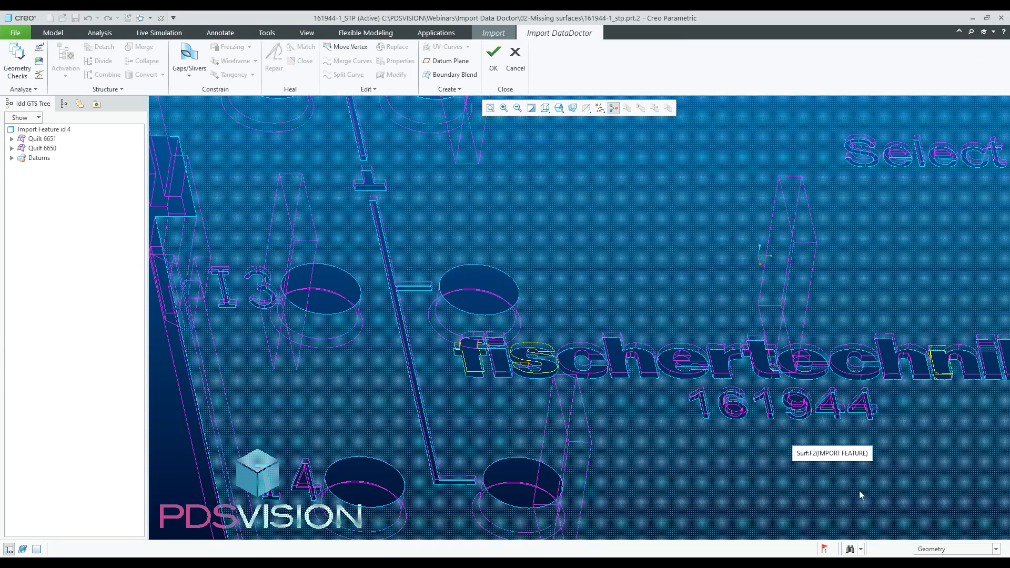
click(928, 551)
click(929, 502)
drag(421, 305, 693, 402)
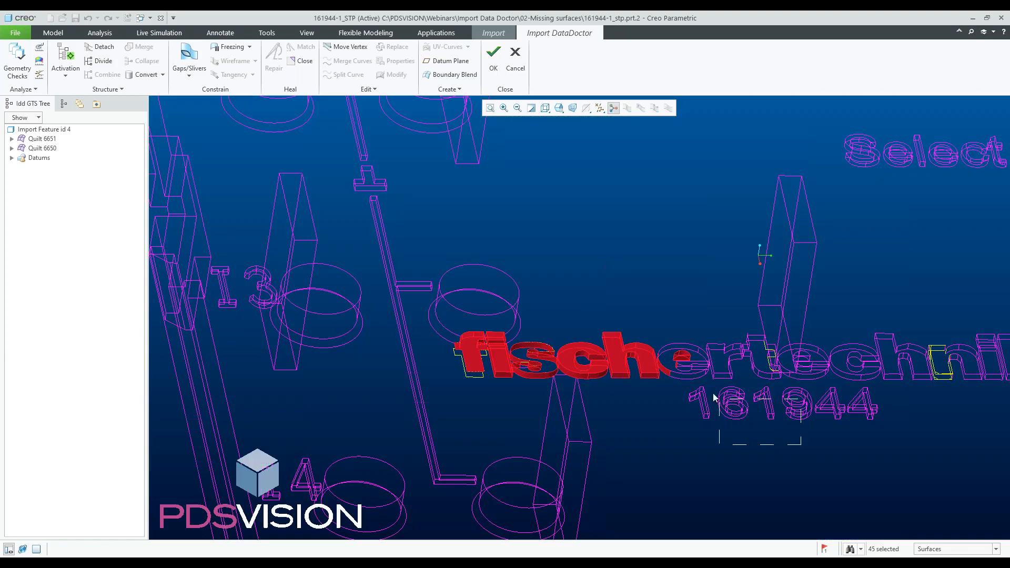
ctrl+click(678, 361)
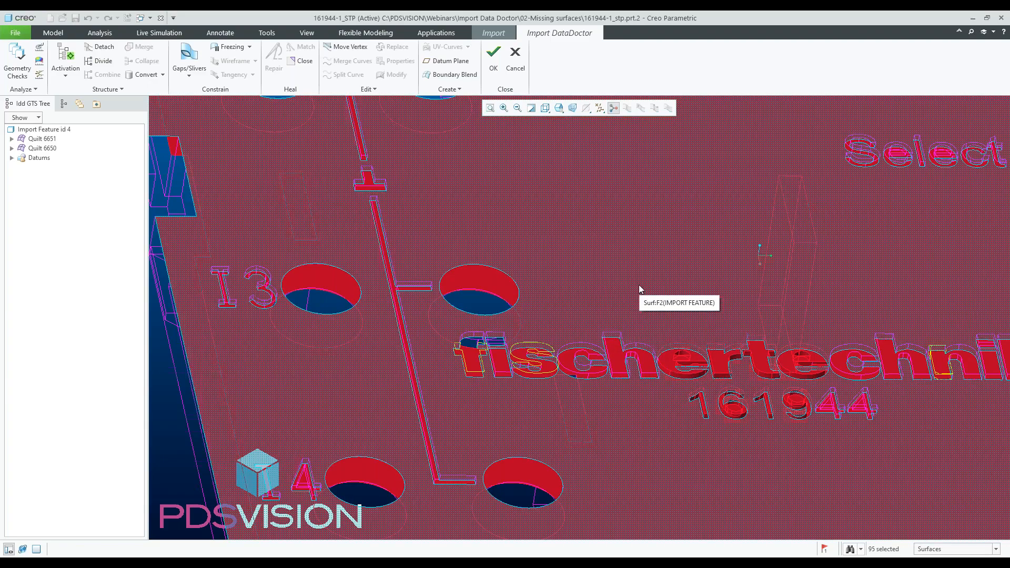
click(639, 285)
drag(432, 312, 699, 410)
mouse_move(715, 393)
middle_down()
mouse_move(674, 387)
mouse_move(592, 324)
middle_up()
ctrl+drag(592, 323, 770, 435)
ctrl+drag(736, 330, 894, 437)
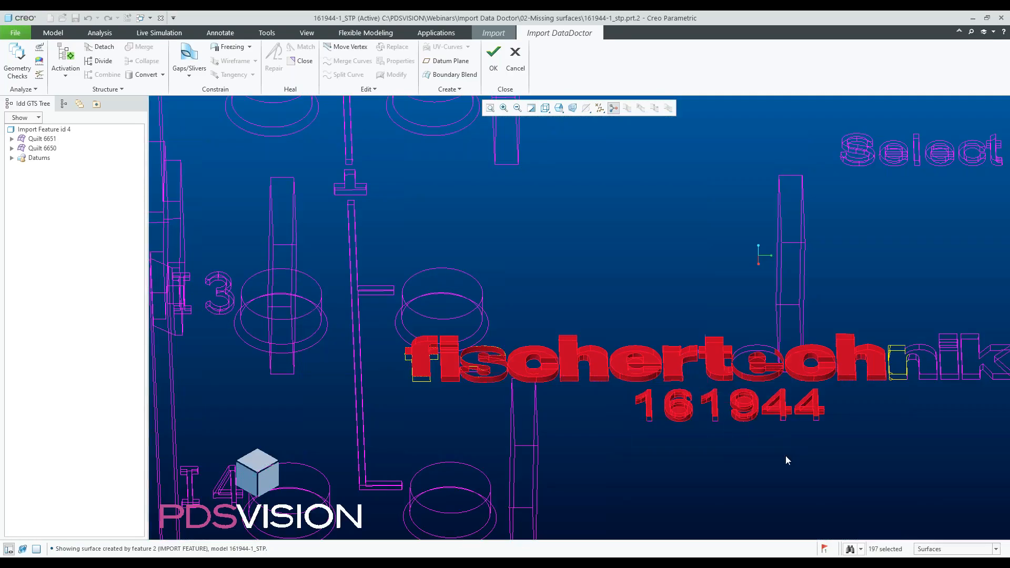
- Add the Select, 01, 02 and M1 lettering surfaces to the selection by box-selecting them
scroll(544, 405, up, 2)
scroll(722, 400, down, 2)
ctrl+drag(645, 319, 938, 401)
scroll(762, 364, up, 2)
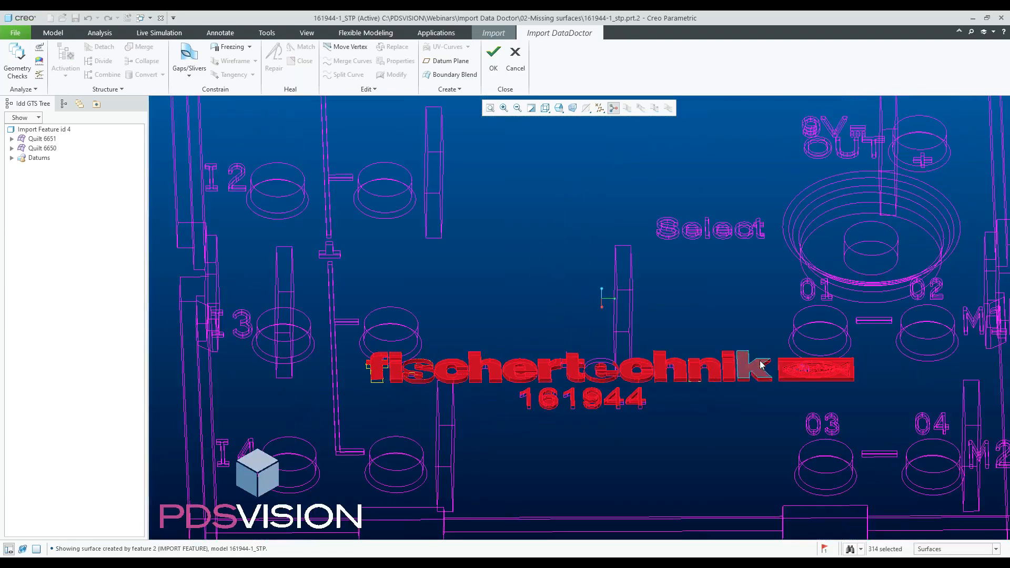
scroll(784, 263, down, 2)
ctrl+drag(779, 256, 859, 305)
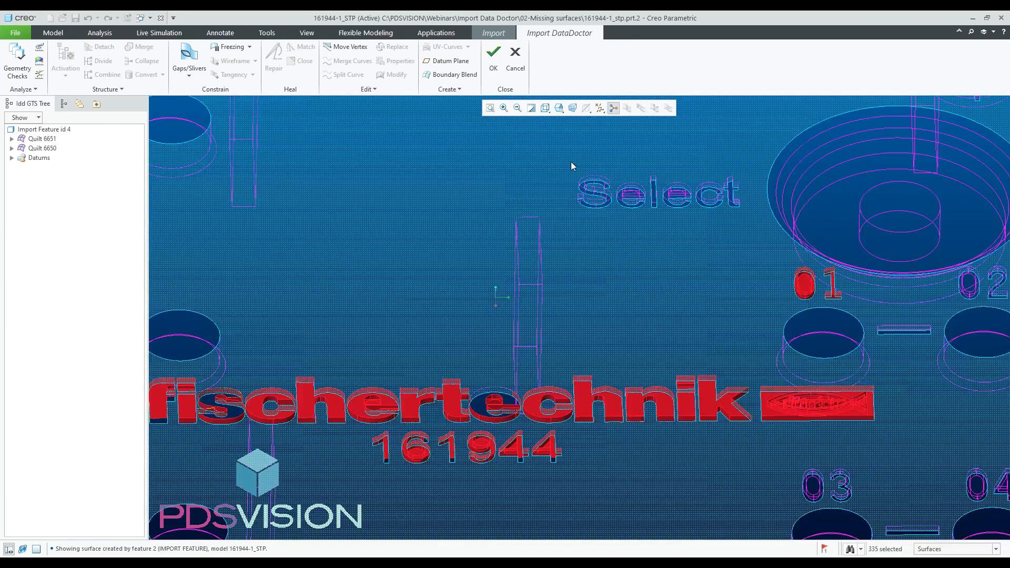
ctrl+drag(570, 161, 750, 232)
scroll(652, 289, up, 2)
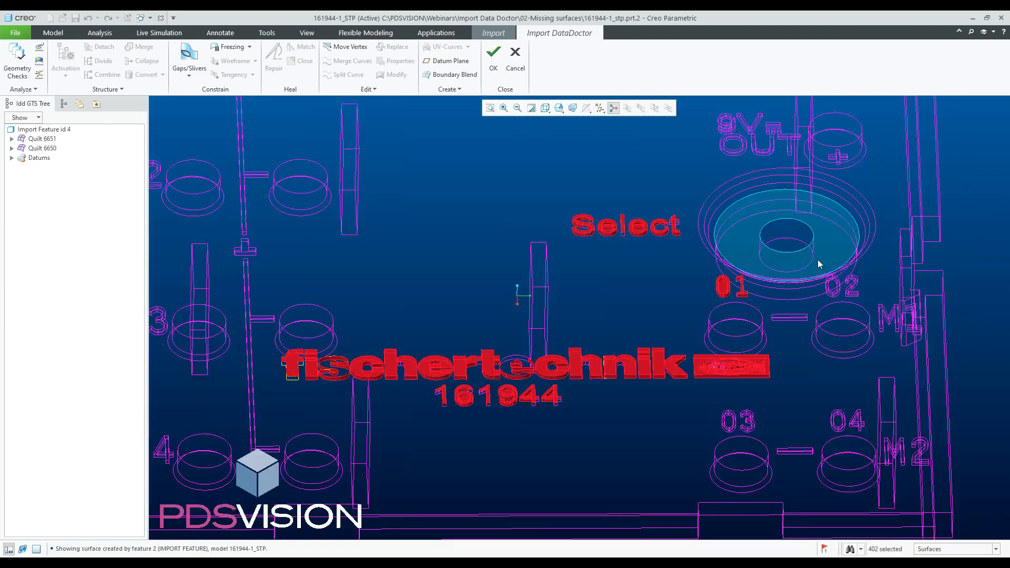
ctrl+drag(807, 258, 933, 353)
scroll(942, 303, down, 3)
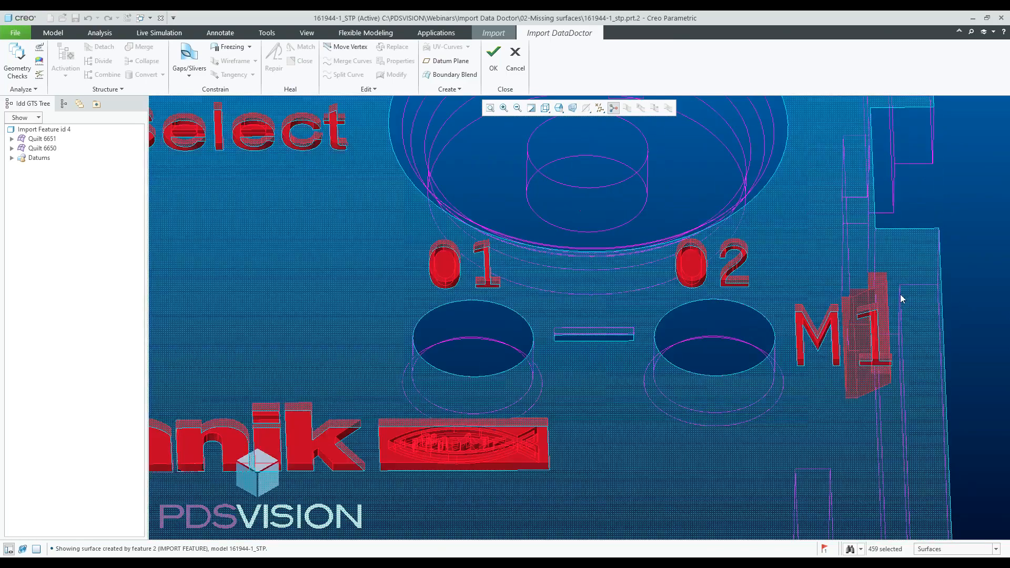
scroll(902, 299, down, 3)
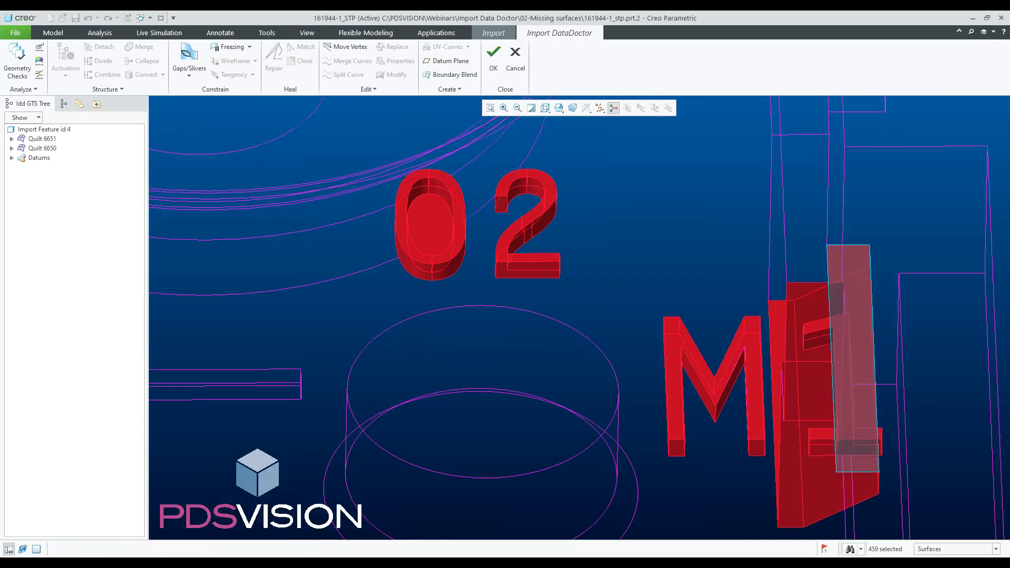
- Deselect the stray plate-face patches caught around the M1 lettering, keeping only the letter surfaces selected
ctrl+click(831, 298)
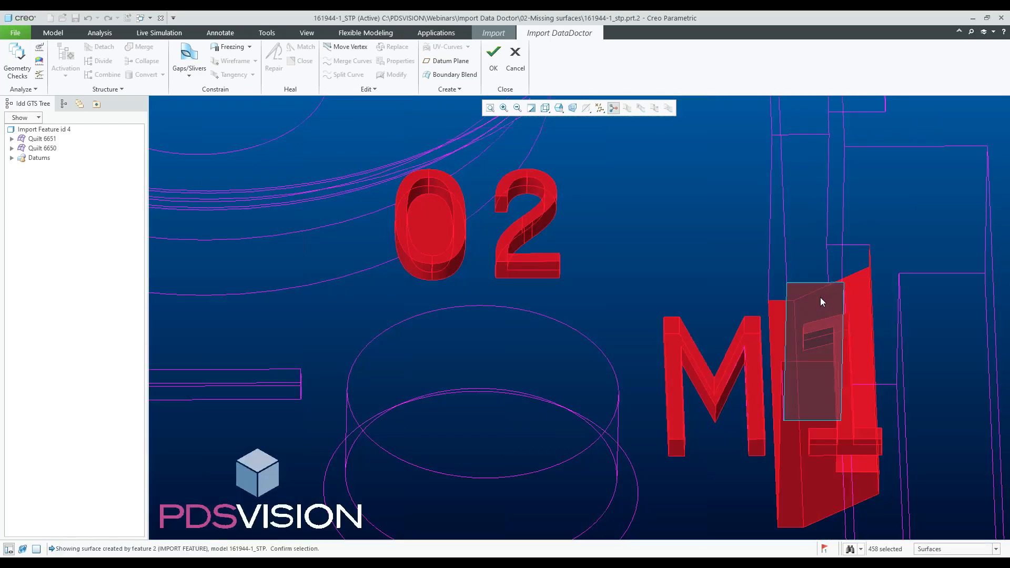
ctrl+click(820, 298)
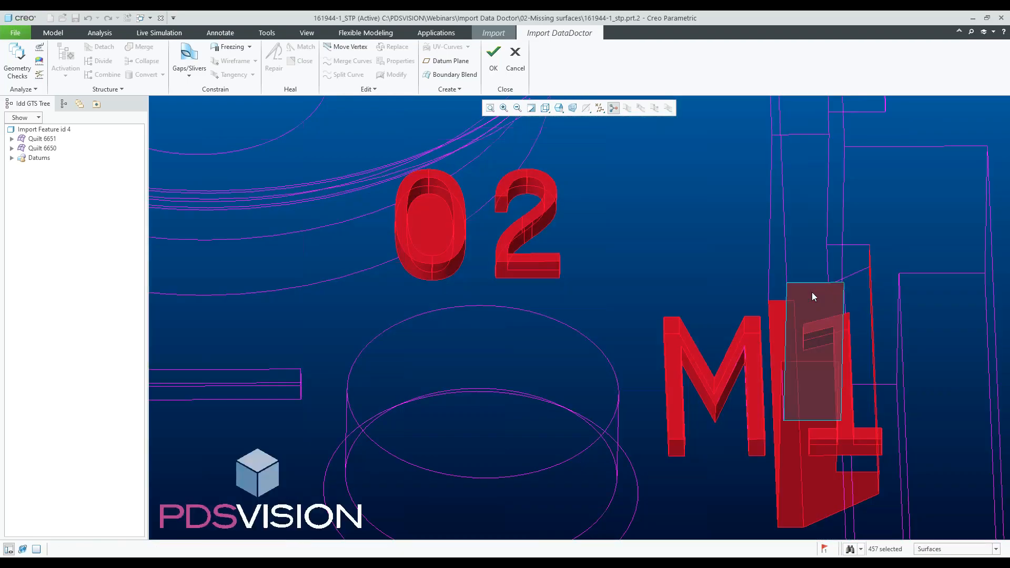
ctrl+click(813, 299)
scroll(812, 299, down, 5)
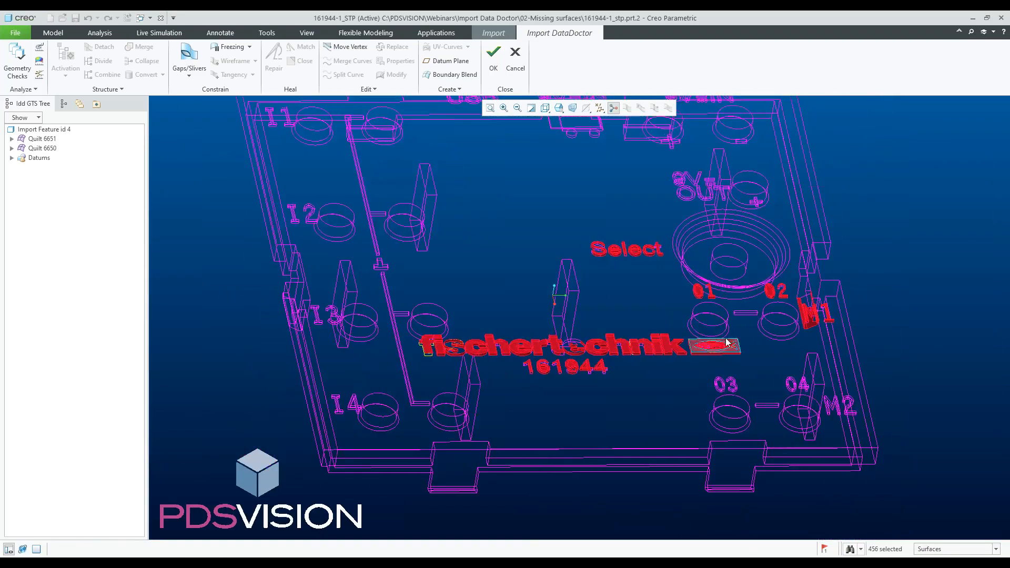
middle_drag(827, 325, 787, 348)
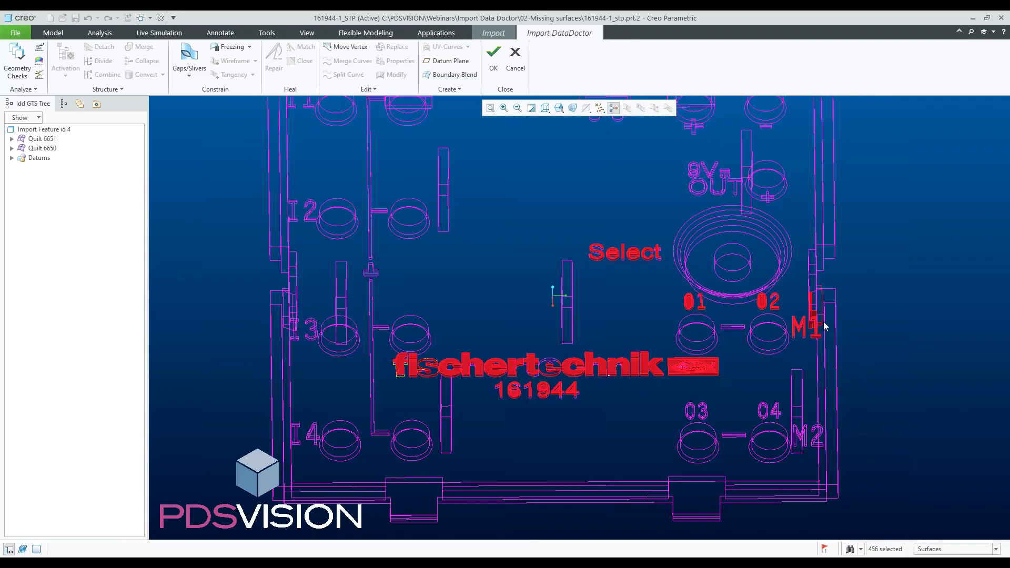
scroll(787, 329, up, 5)
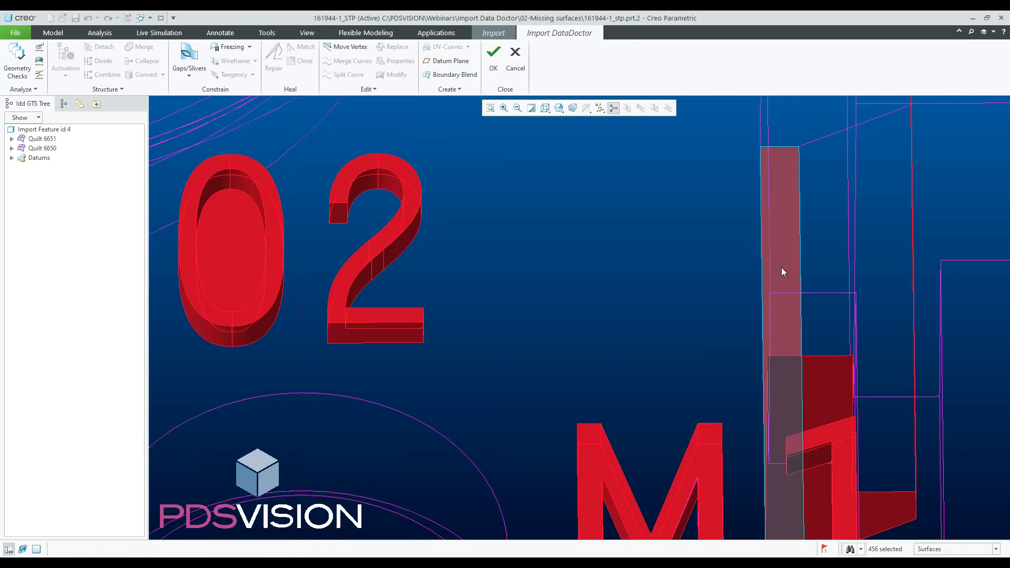
ctrl+click(781, 267)
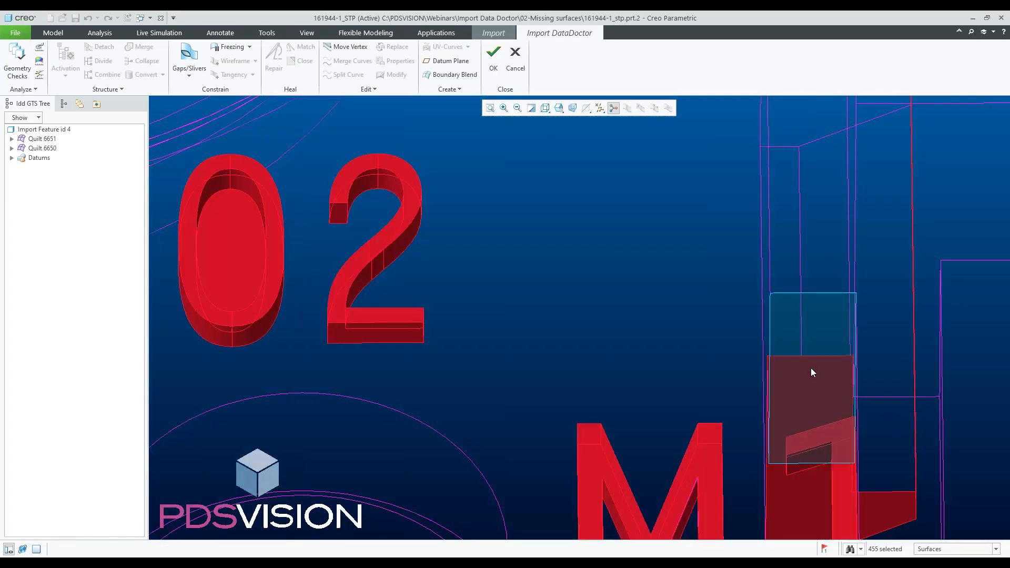
right_click(812, 369)
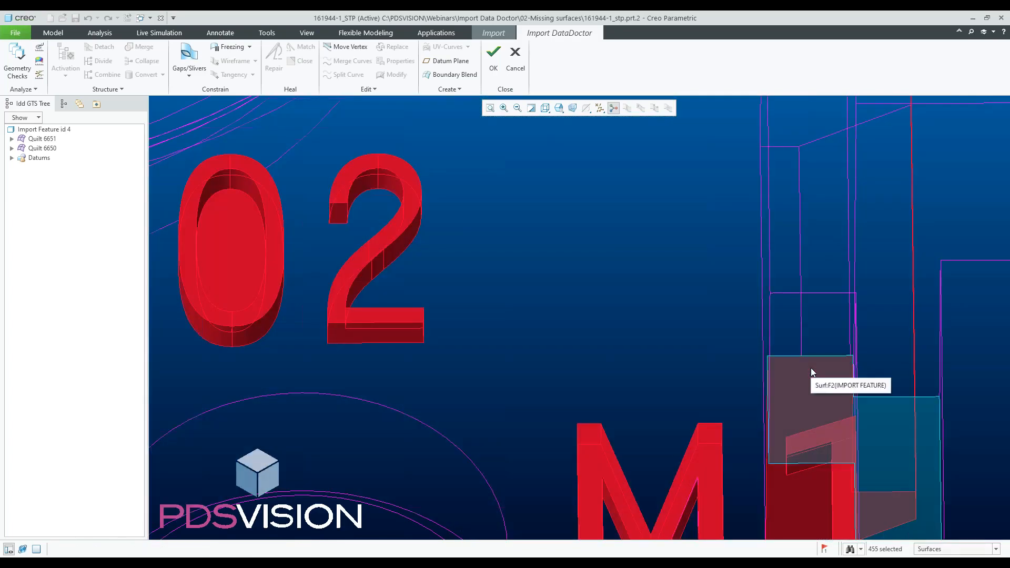
ctrl+click(811, 368)
- Add the 03, 04, M2 and 9V OUT lettering surfaces to the selection
scroll(809, 368, down, 5)
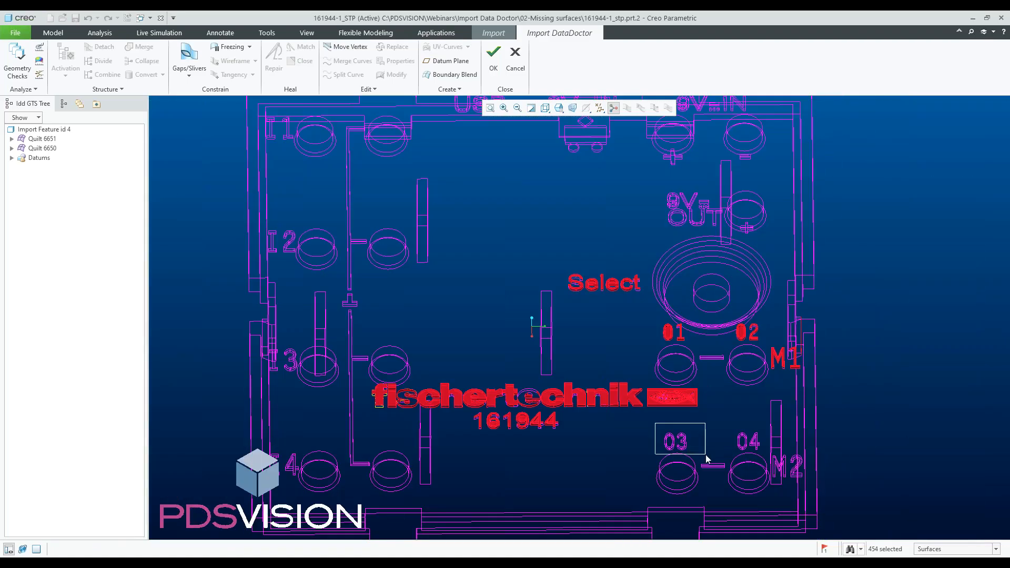
ctrl+click(706, 459)
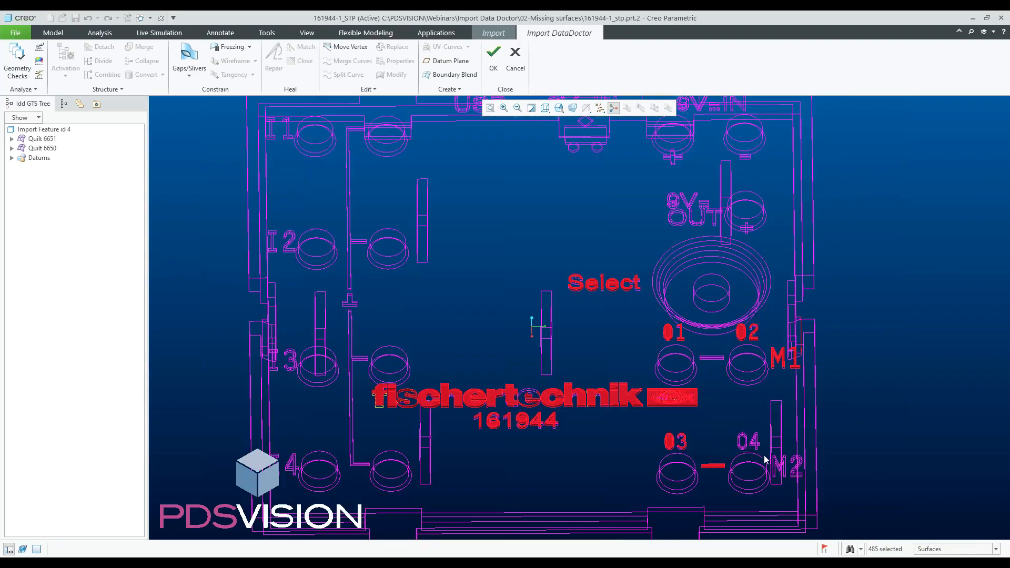
ctrl+click(767, 457)
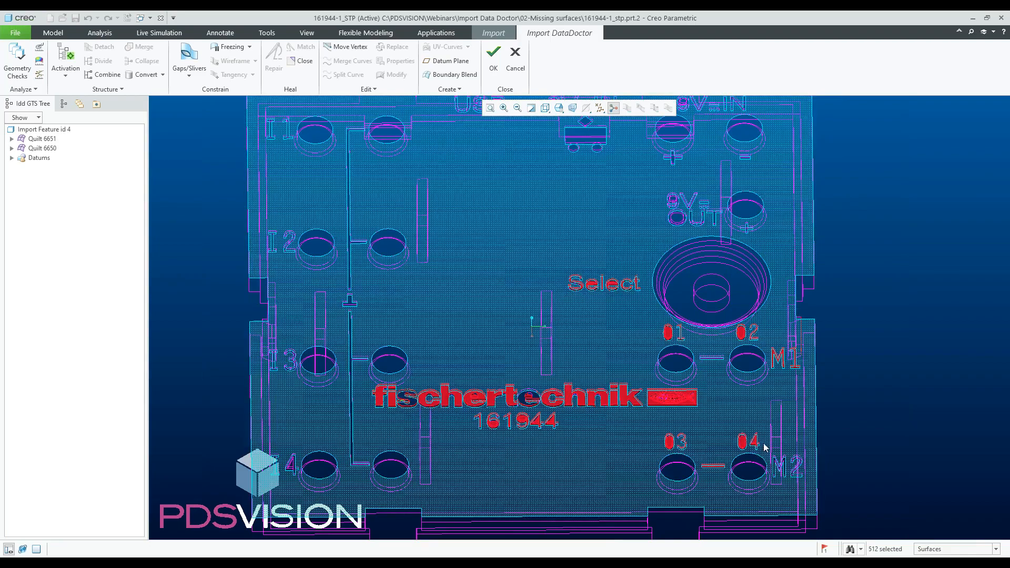
ctrl+click(804, 480)
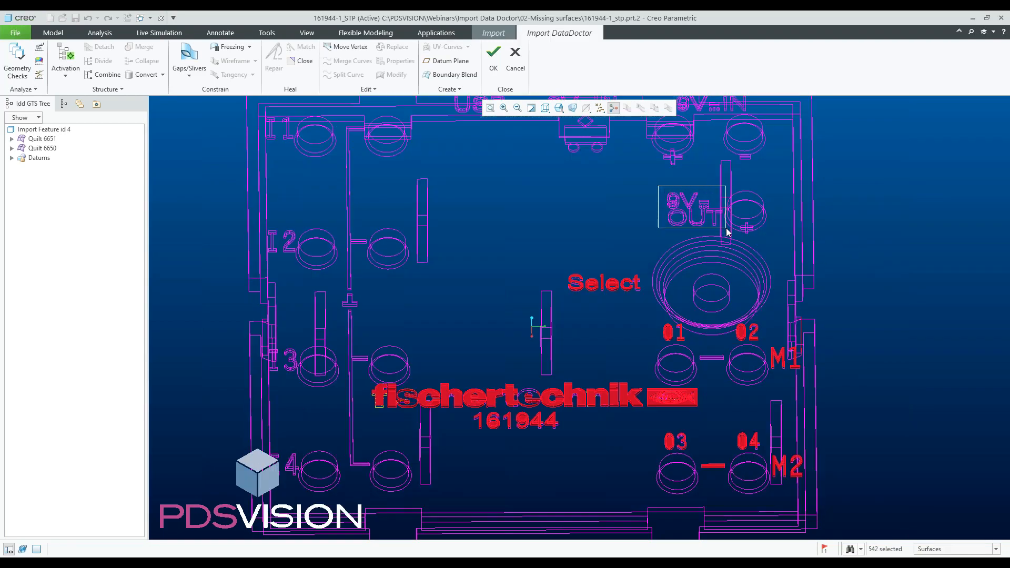
ctrl+click(684, 216)
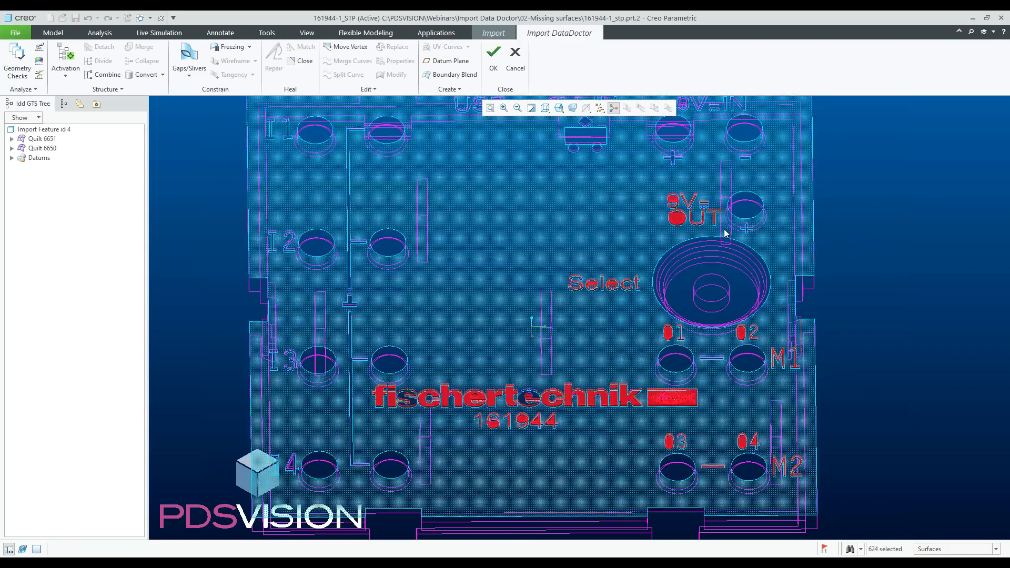
scroll(735, 211, down, 2)
ctrl+drag(729, 222, 775, 251)
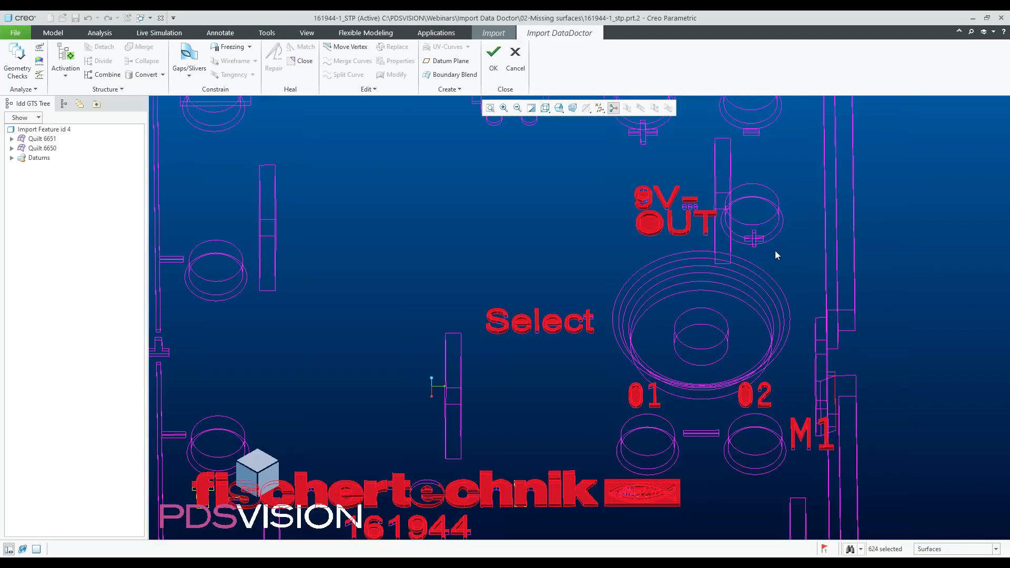
scroll(769, 265, up, 3)
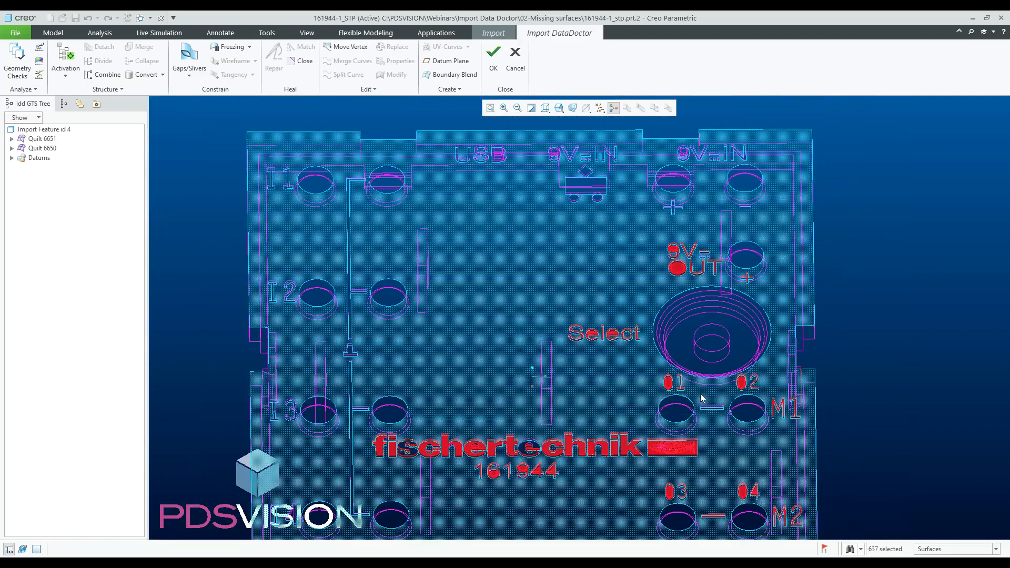
- Add the right 9V=IN, plus and minus lettering surfaces to the selection and delete all selected lettering surfaces
ctrl+drag(697, 393, 729, 418)
ctrl+drag(655, 193, 698, 232)
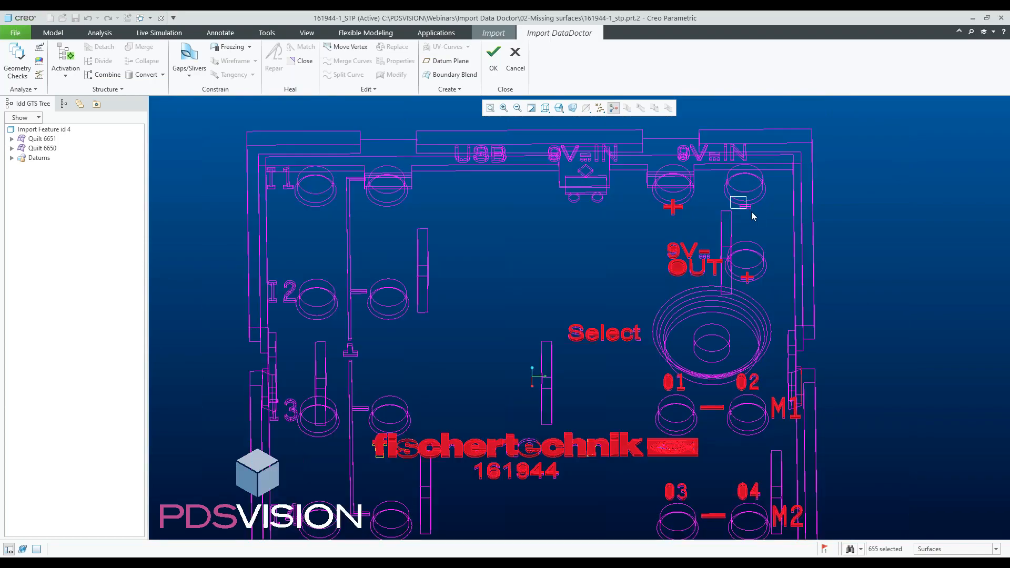
ctrl+drag(731, 196, 764, 225)
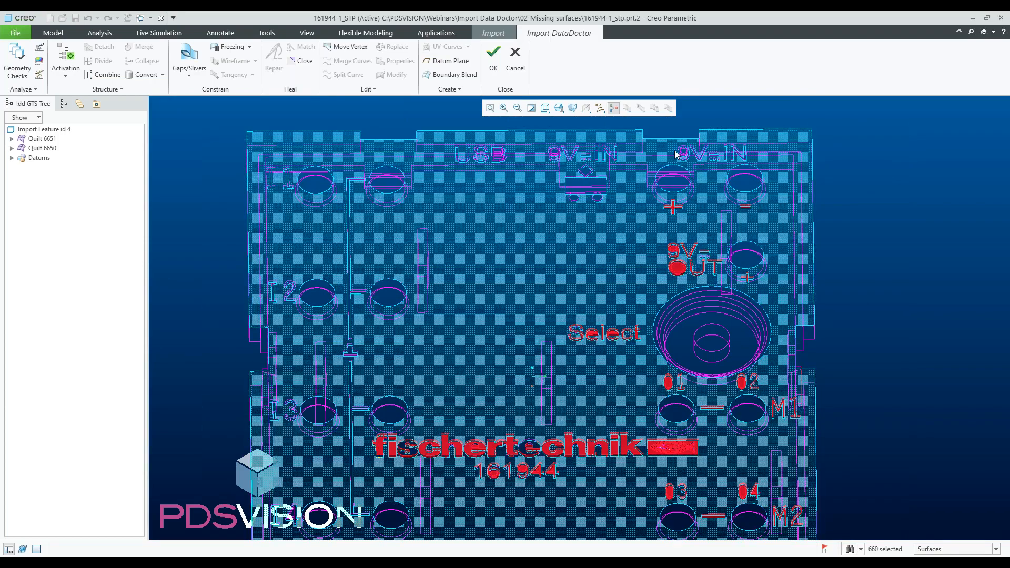
scroll(705, 138, up, 5)
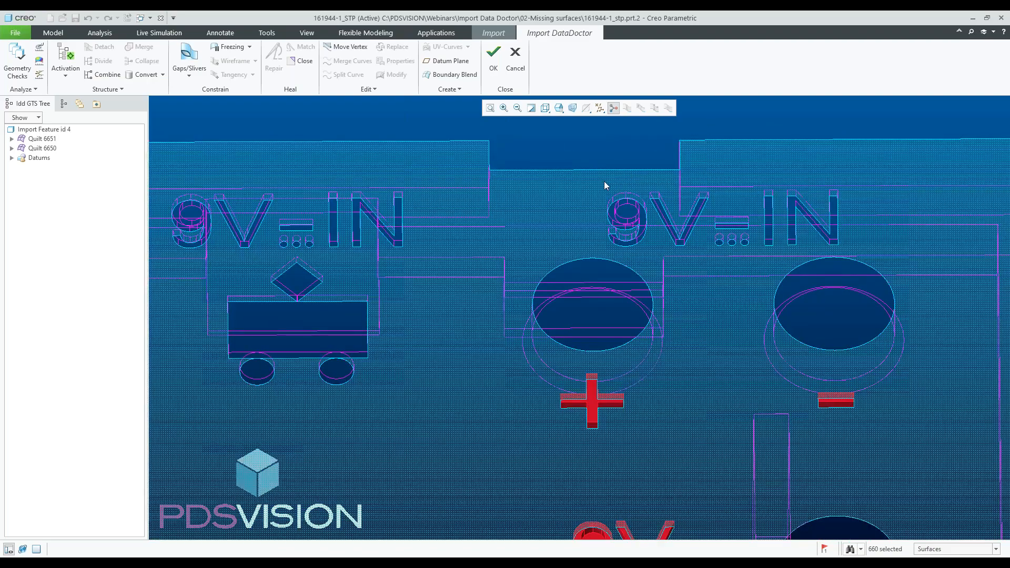
ctrl+drag(599, 180, 727, 253)
drag(716, 253, 716, 252)
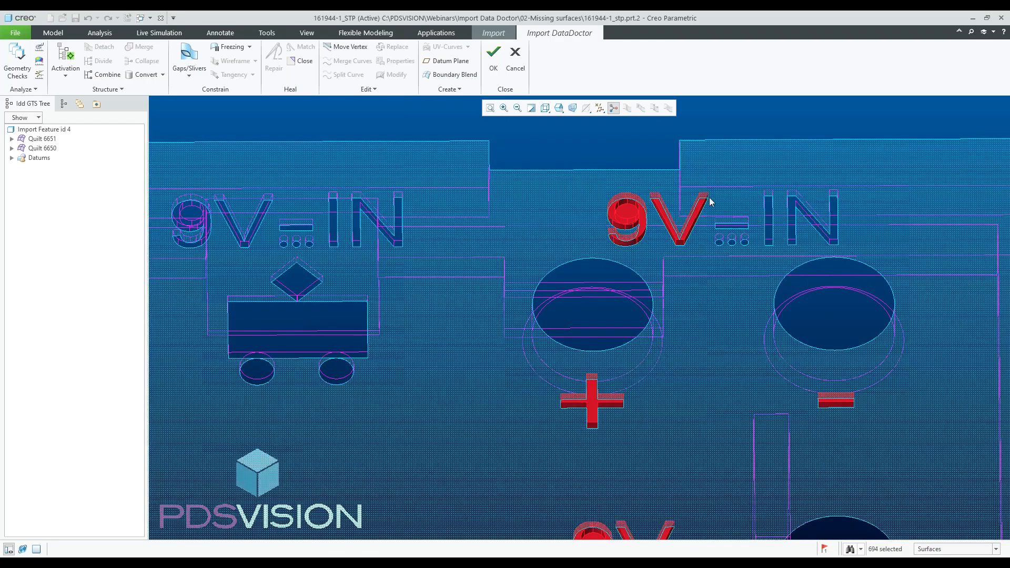
drag(705, 177, 867, 266)
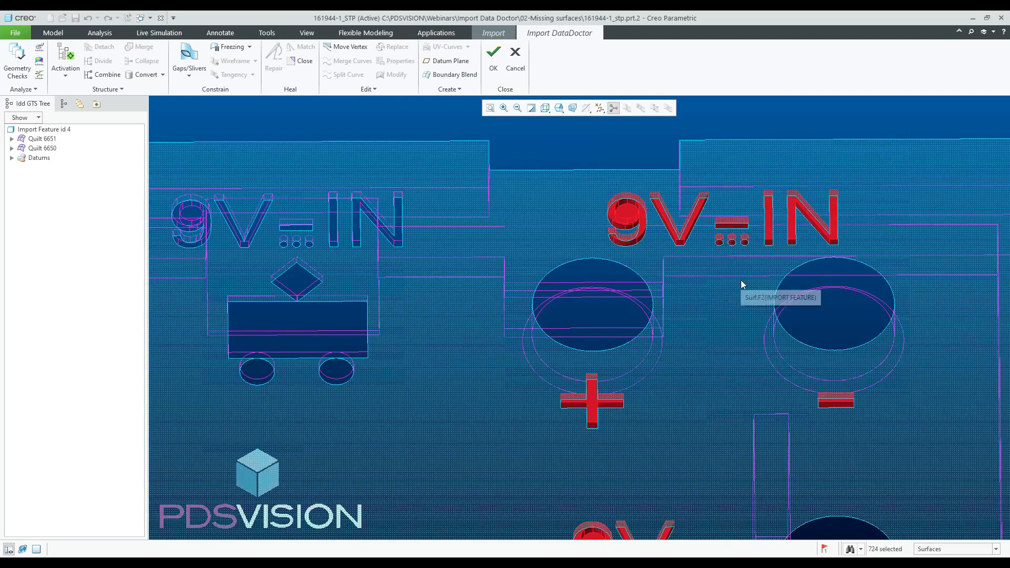
key(Delete)
- Box-select the middle 9V=IN and battery-symbol lettering surfaces, deselecting the plate-face patches caught with them
scroll(747, 278, up, 4)
middle_drag(747, 277, 605, 256)
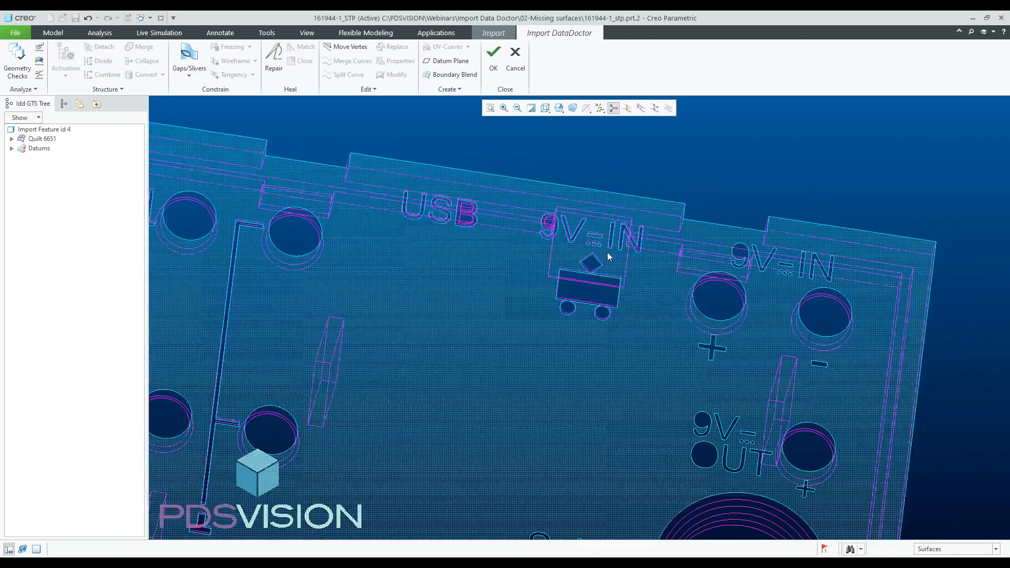
drag(535, 203, 656, 326)
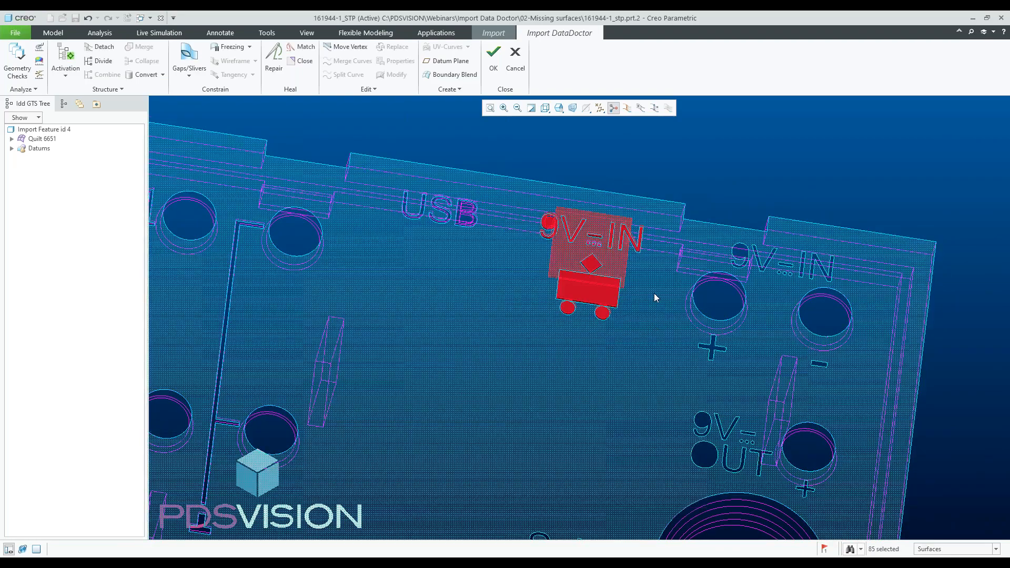
scroll(654, 292, up, 5)
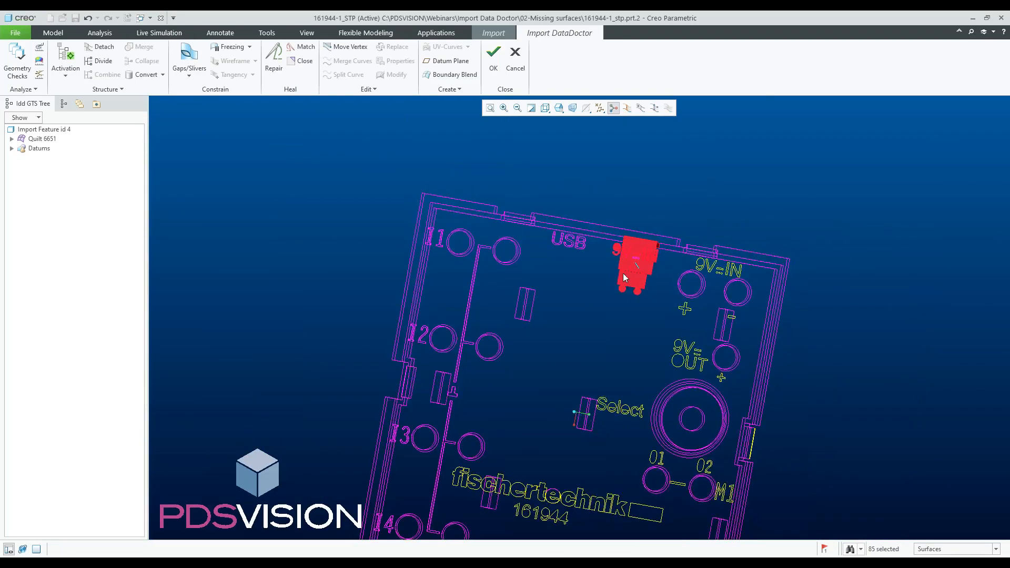
scroll(647, 257, down, 8)
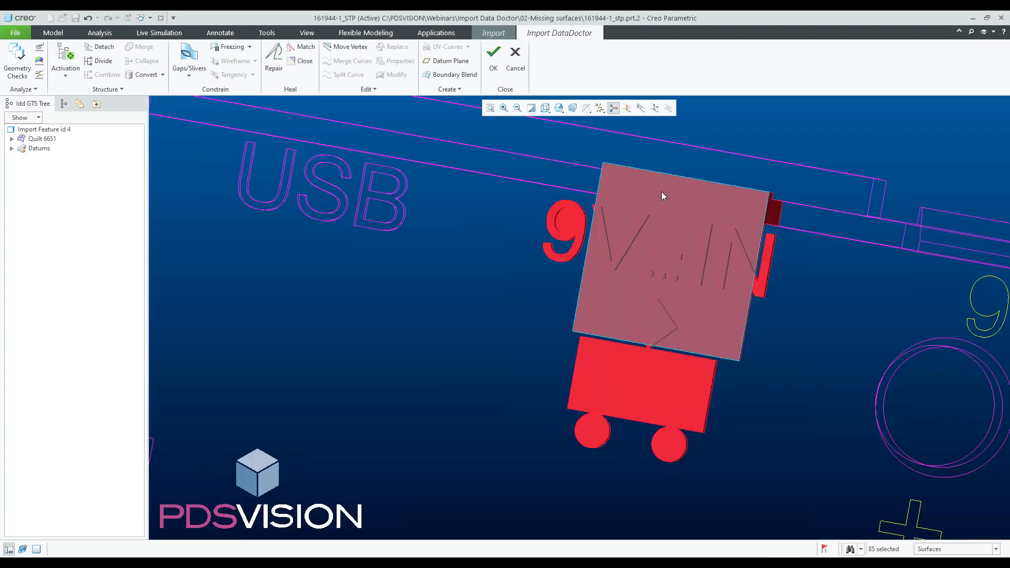
ctrl+click(662, 195)
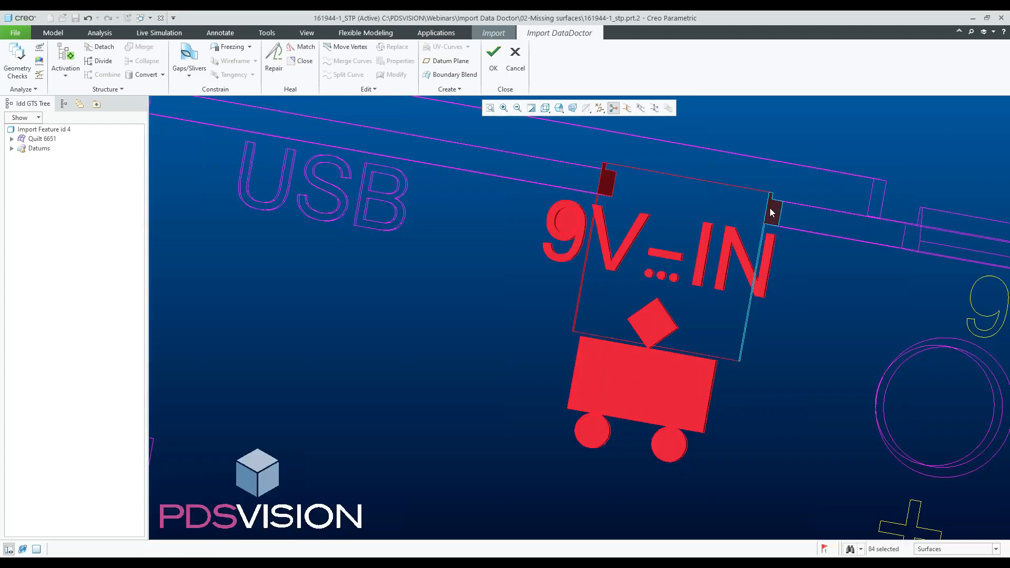
ctrl+click(770, 213)
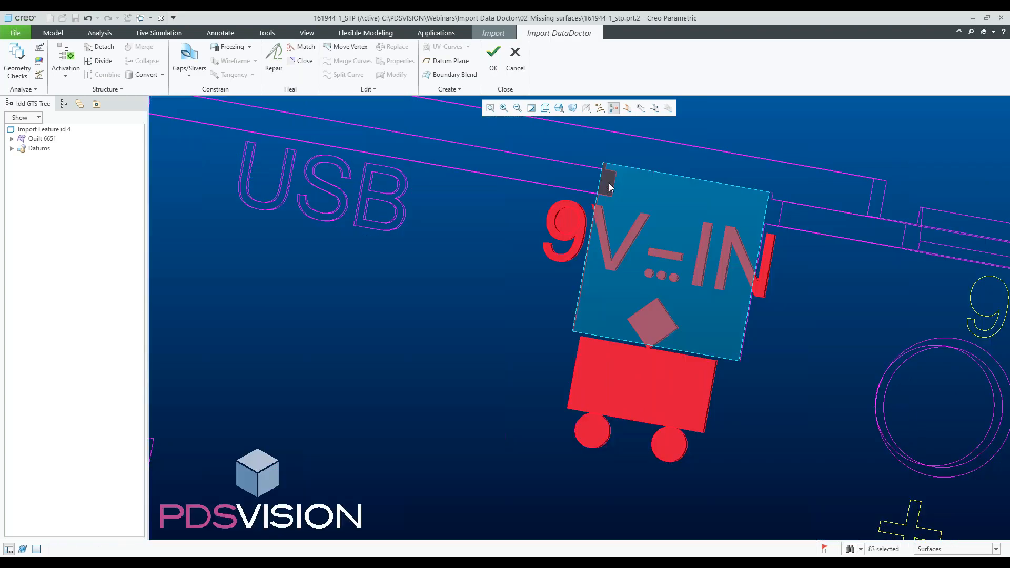
ctrl+click(609, 187)
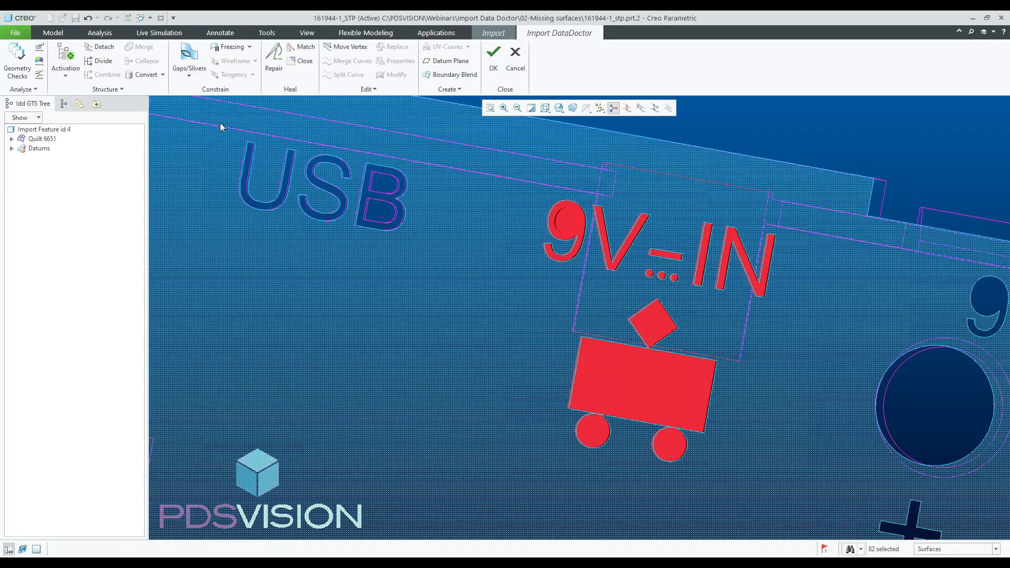
- Add the USB, I1, I2 and I3 lettering surfaces to the selection and delete all selected lettering surfaces
ctrl+drag(221, 126, 439, 255)
scroll(508, 268, down, 5)
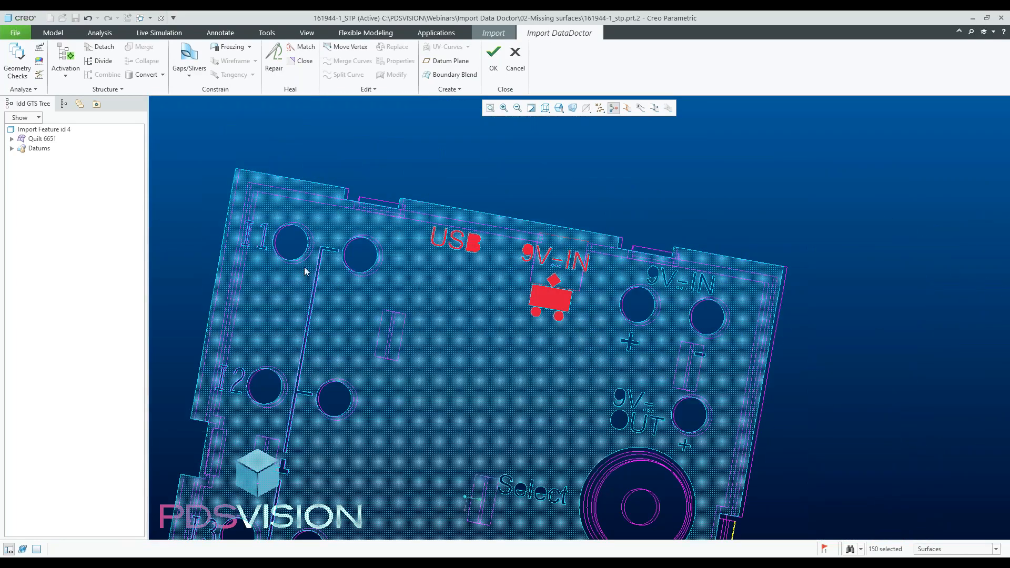
ctrl+drag(235, 211, 276, 256)
ctrl+drag(214, 360, 257, 408)
scroll(357, 329, down, 5)
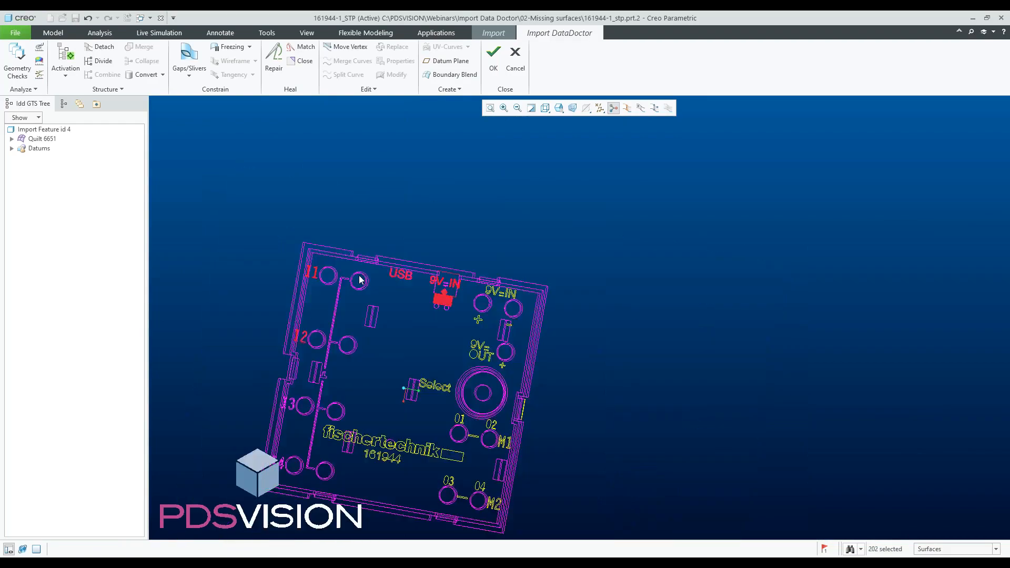
scroll(342, 399, up, 3)
scroll(267, 342, up, 3)
ctrl+drag(252, 287, 289, 338)
scroll(283, 347, down, 4)
scroll(247, 424, up, 7)
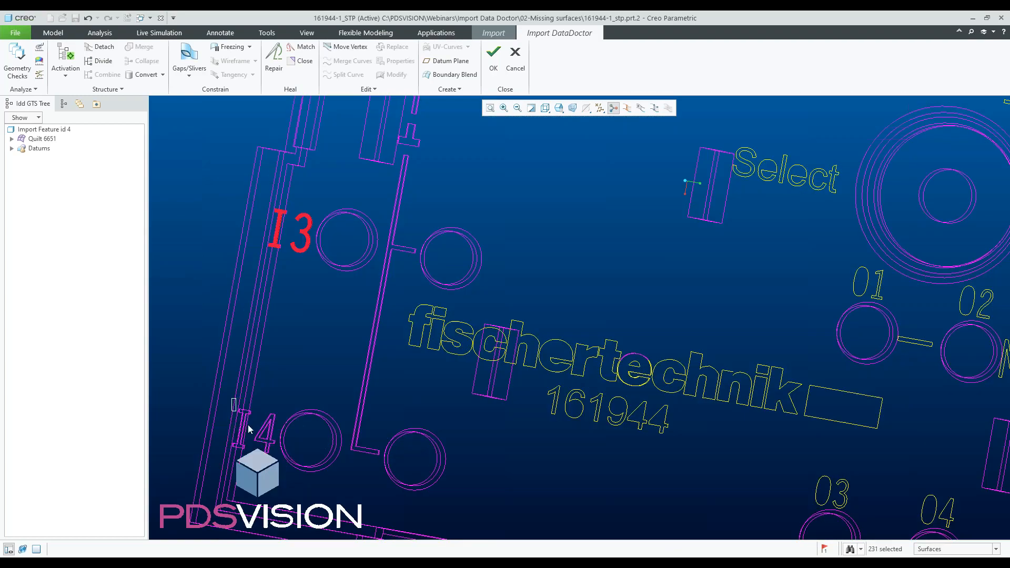
ctrl+drag(289, 456, 289, 456)
click(306, 444)
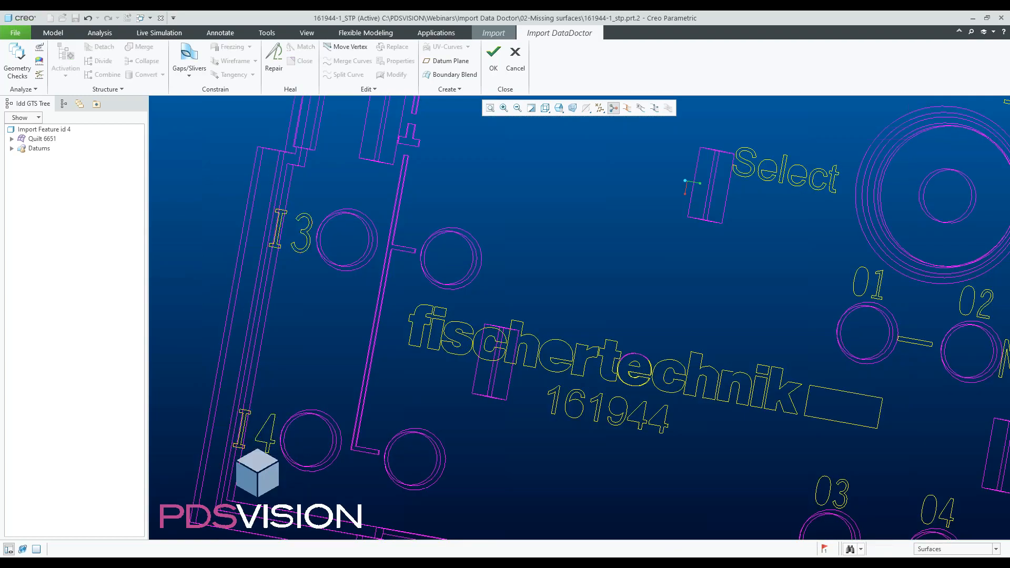
- Box-select the raised line connecting the I1 to I4 holes, deselect the hole rim faces caught with it, and delete the line
scroll(316, 450, down, 4)
mouse_move(326, 442)
middle_down()
mouse_move(399, 399)
mouse_move(352, 274)
middle_up()
scroll(352, 274, up, 3)
drag(321, 153, 396, 484)
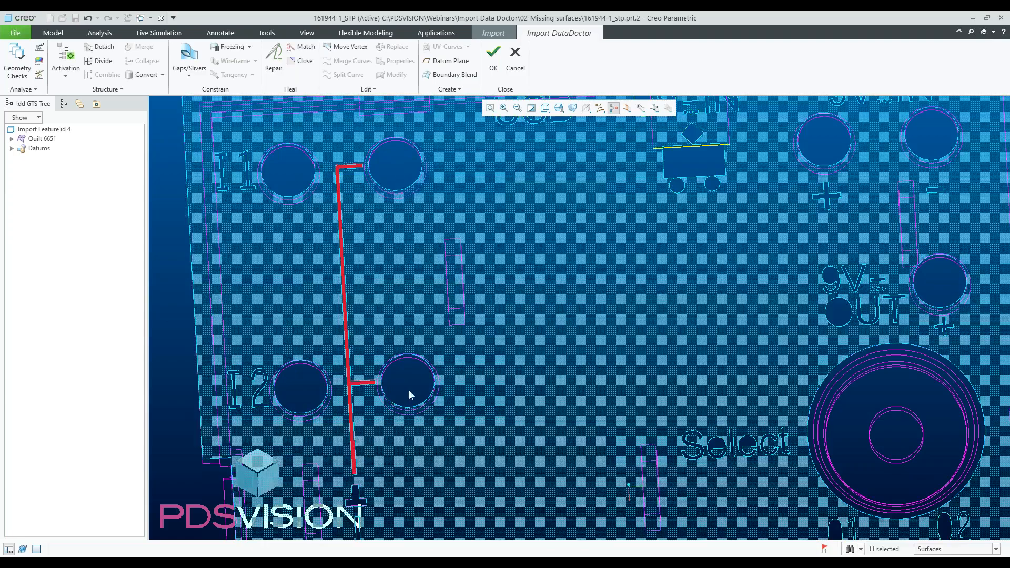
scroll(409, 391, down, 5)
scroll(371, 302, up, 6)
drag(371, 302, 417, 353)
scroll(412, 264, down, 5)
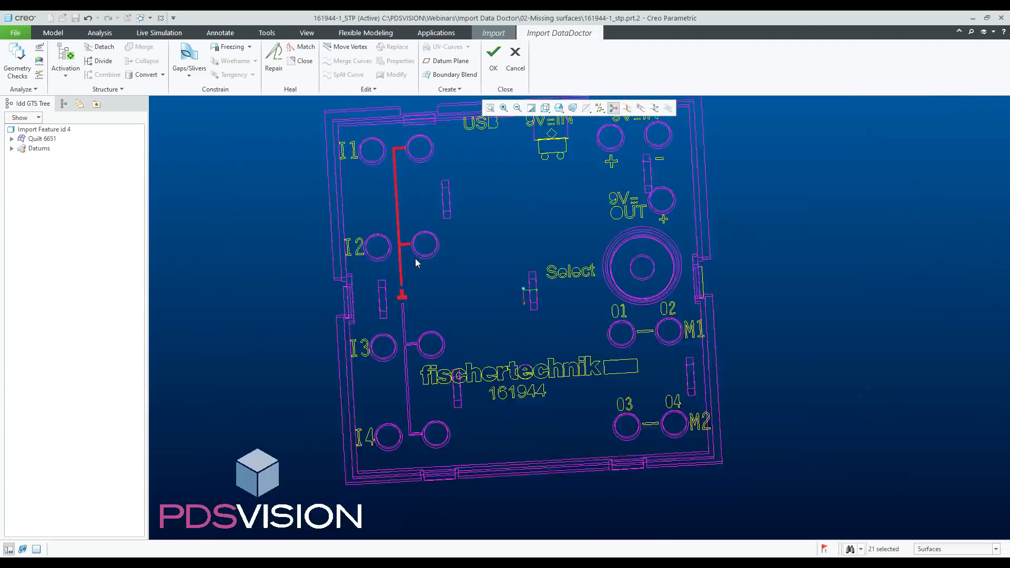
scroll(387, 240, up, 3)
drag(383, 221, 440, 430)
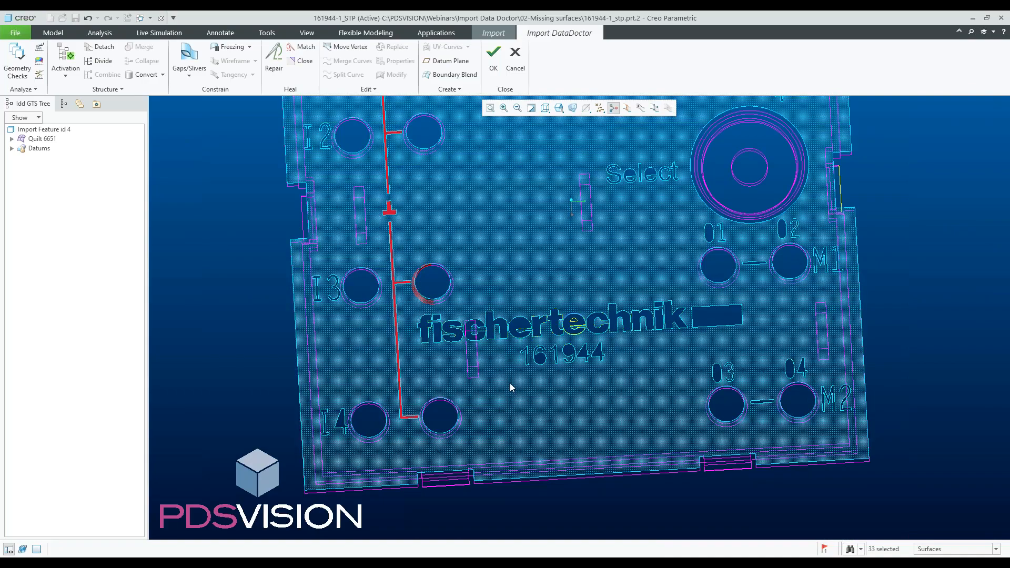
scroll(431, 341, up, 5)
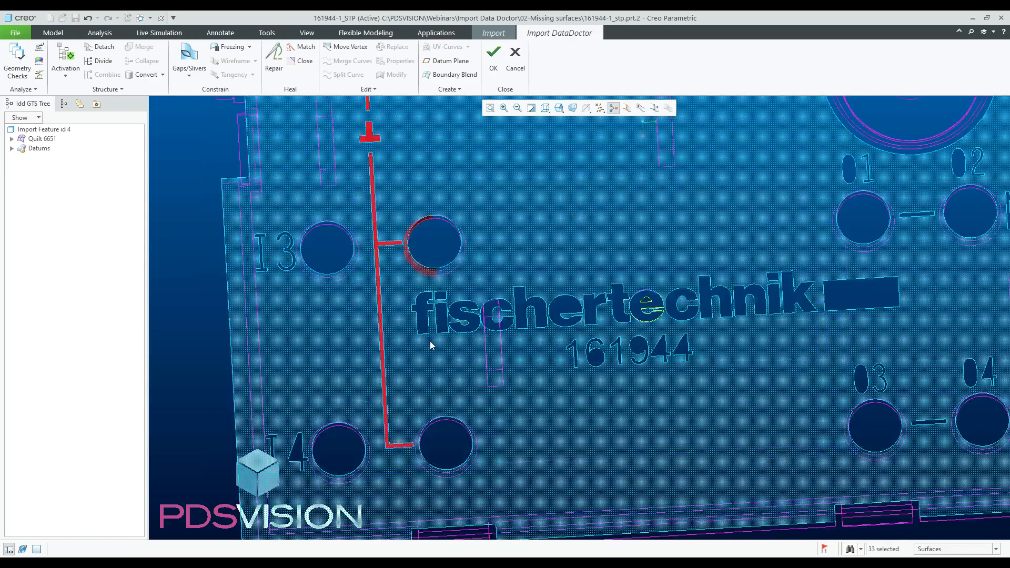
scroll(420, 193, down, 3)
scroll(399, 207, up, 8)
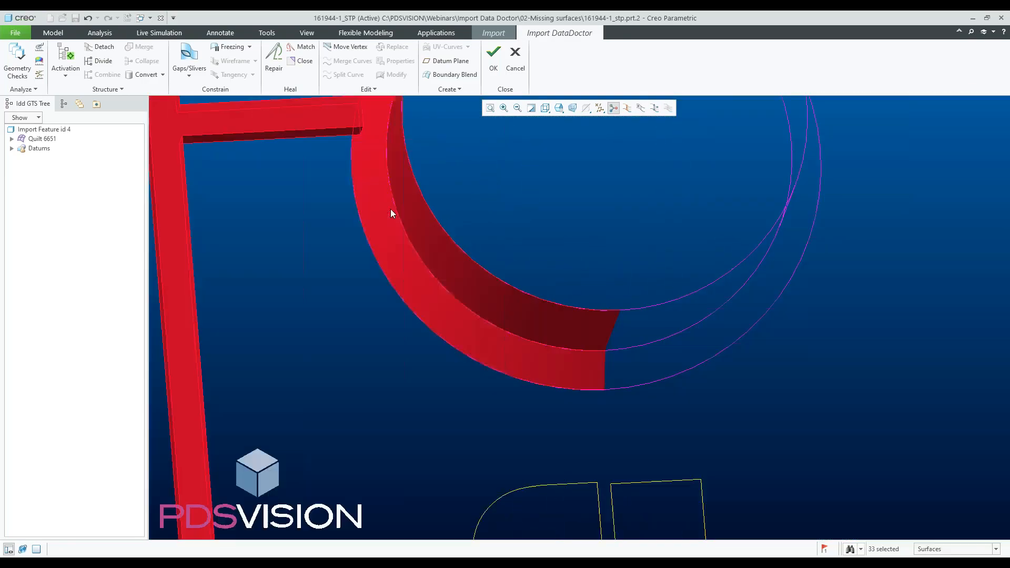
ctrl+click(390, 209)
ctrl+click(412, 208)
scroll(458, 287, down, 8)
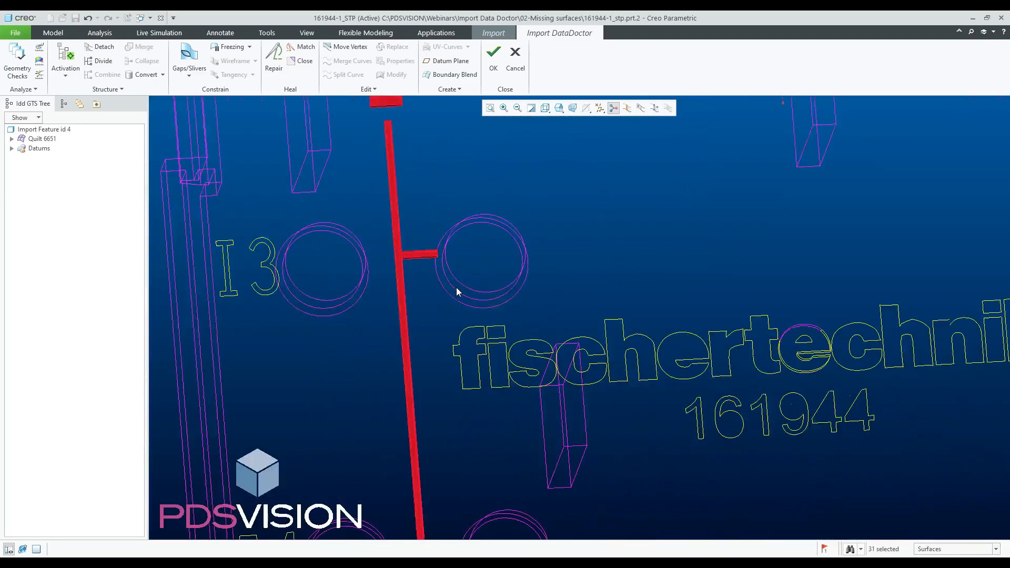
click(459, 290)
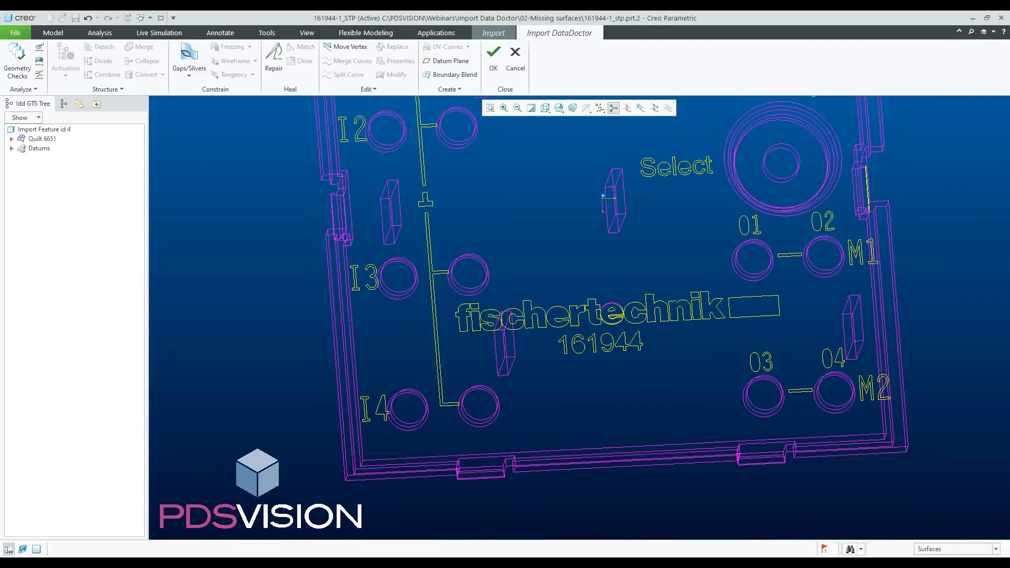
- Select the plate's top face and delete it
scroll(464, 338, down, 5)
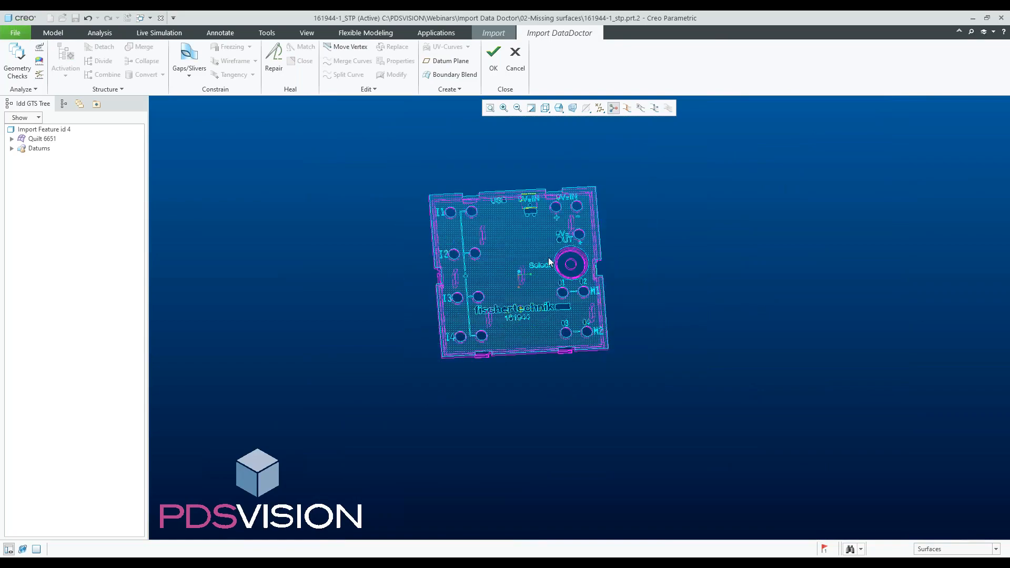
scroll(524, 217, up, 3)
scroll(526, 216, up, 2)
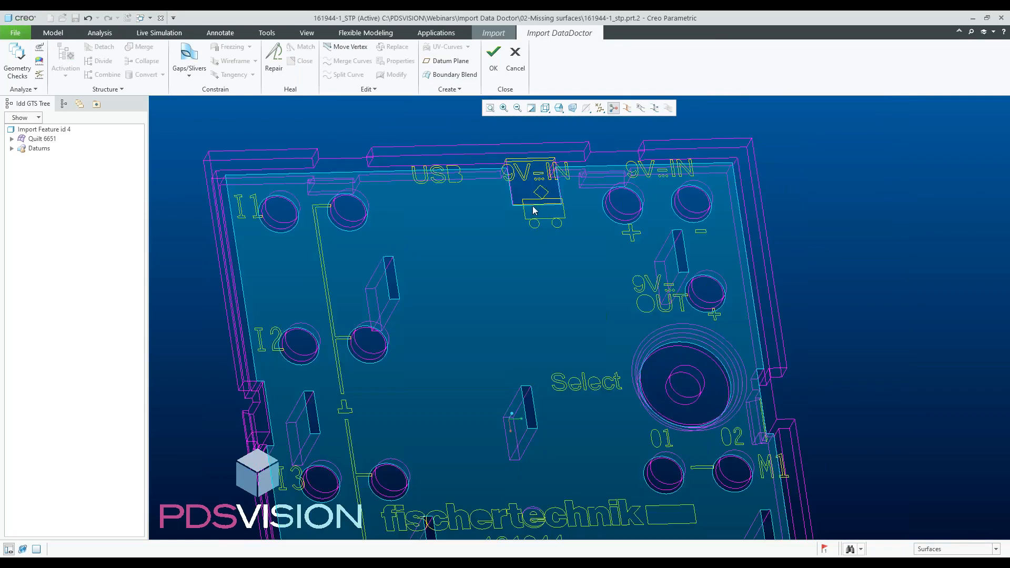
click(537, 214)
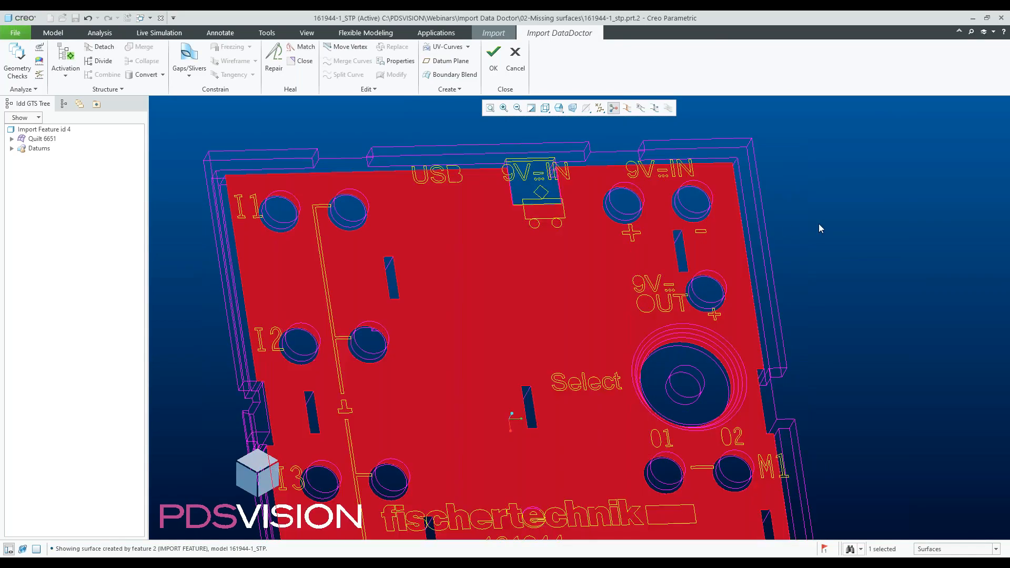
click(800, 270)
scroll(522, 264, down, 4)
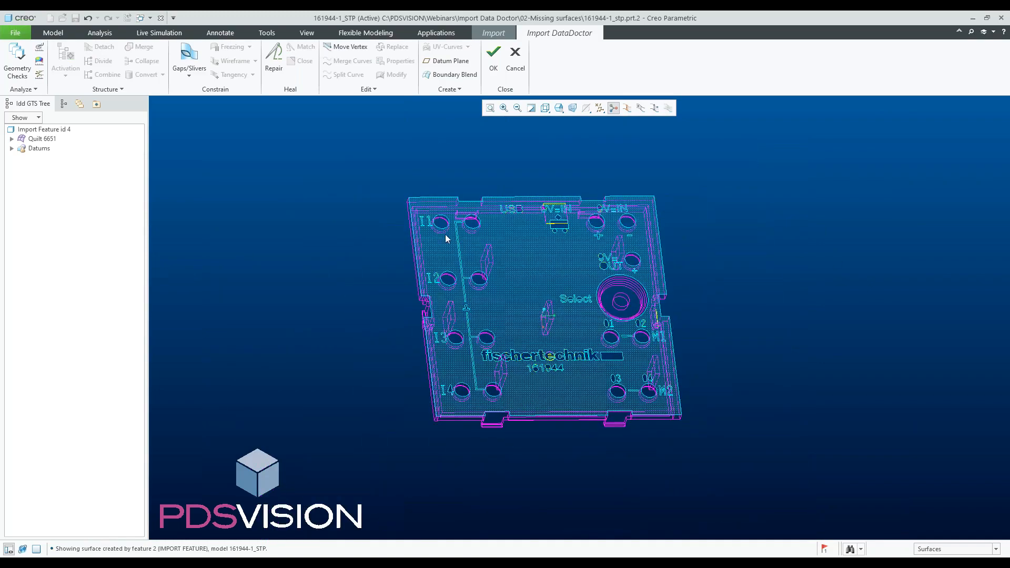
click(513, 242)
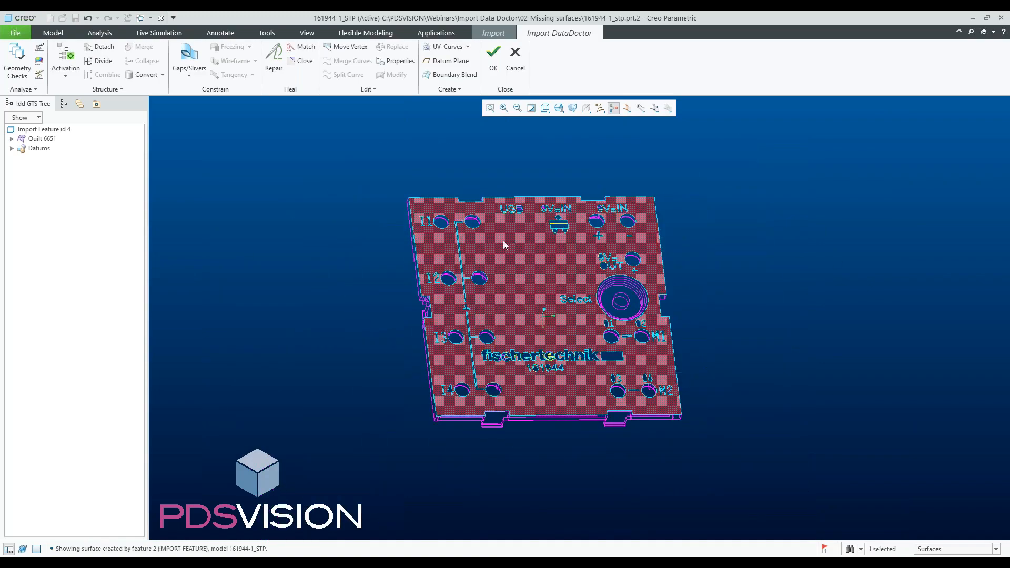
key(Delete)
- Box-select the leftover 'e' lettering surface on the plate and delete it
scroll(548, 356, up, 5)
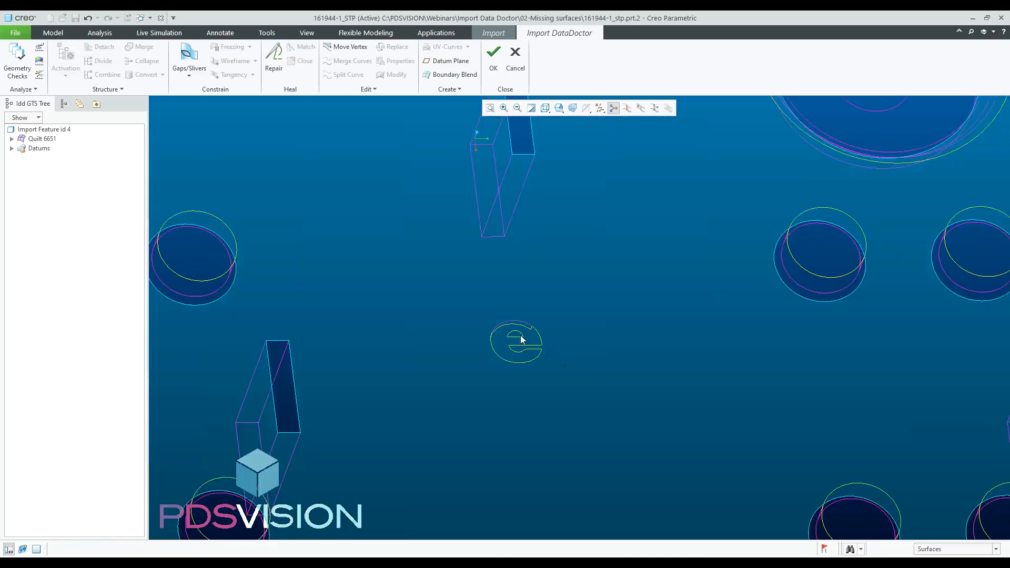
drag(473, 308, 583, 395)
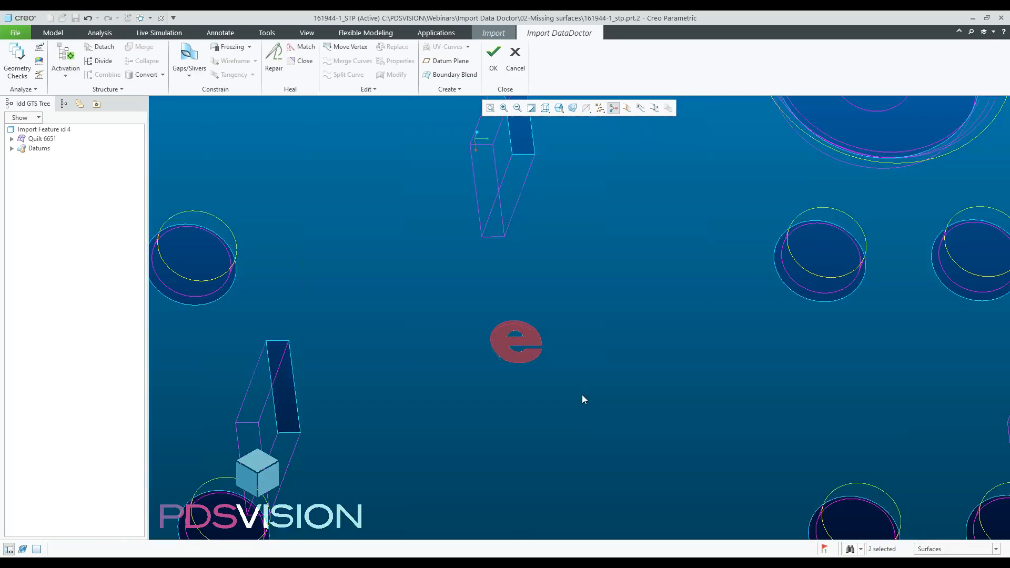
key(Delete)
- Create a Boundary Blend surface between the two parallel edges of the narrow gap beside the large round boss
scroll(550, 377, down, 5)
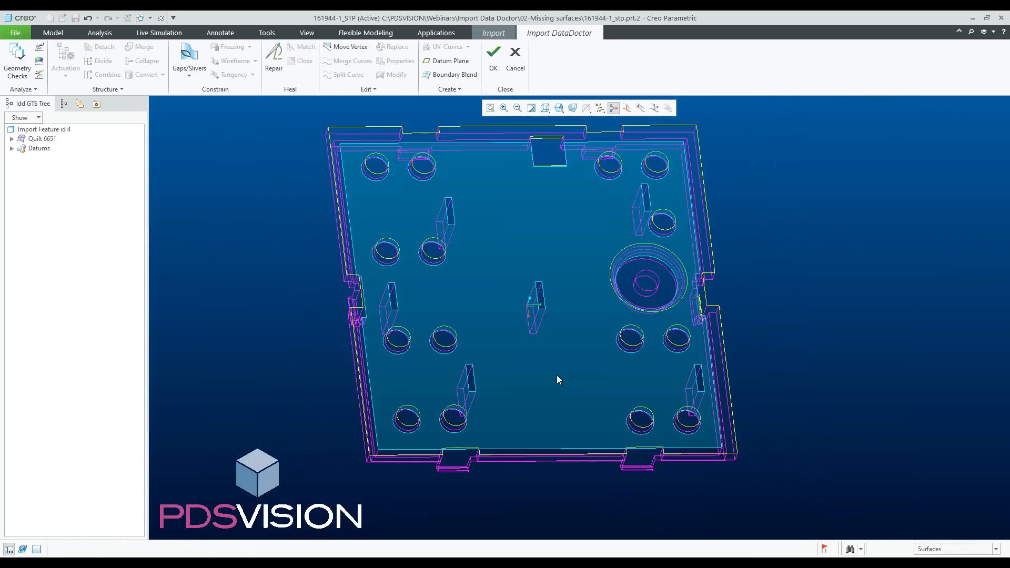
mouse_move(551, 360)
middle_down()
mouse_move(677, 351)
mouse_move(600, 345)
mouse_move(733, 343)
mouse_move(650, 342)
mouse_move(699, 341)
middle_up()
scroll(698, 341, up, 8)
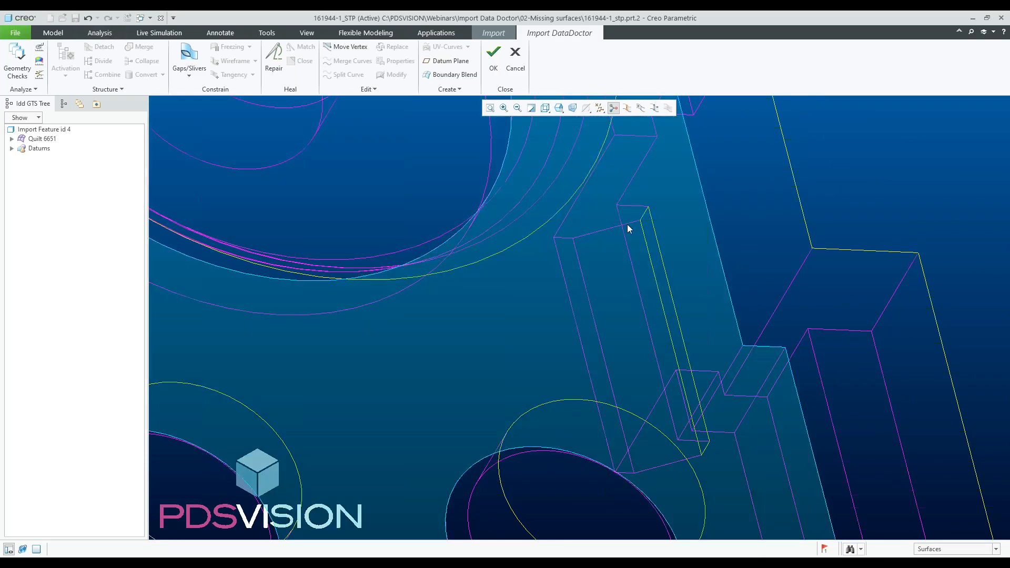
scroll(643, 284, up, 5)
scroll(639, 288, down, 1)
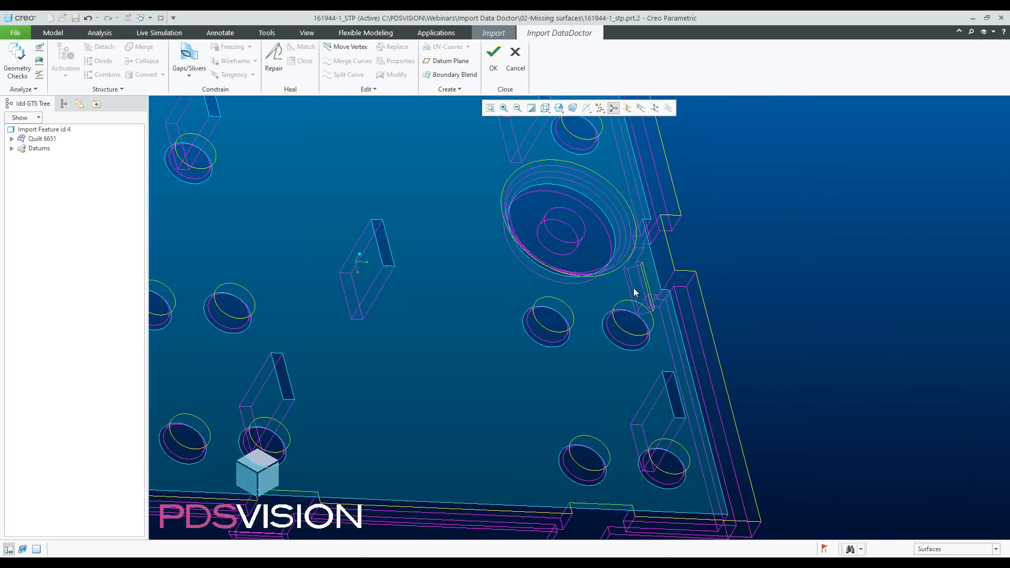
click(450, 75)
scroll(656, 346, down, 4)
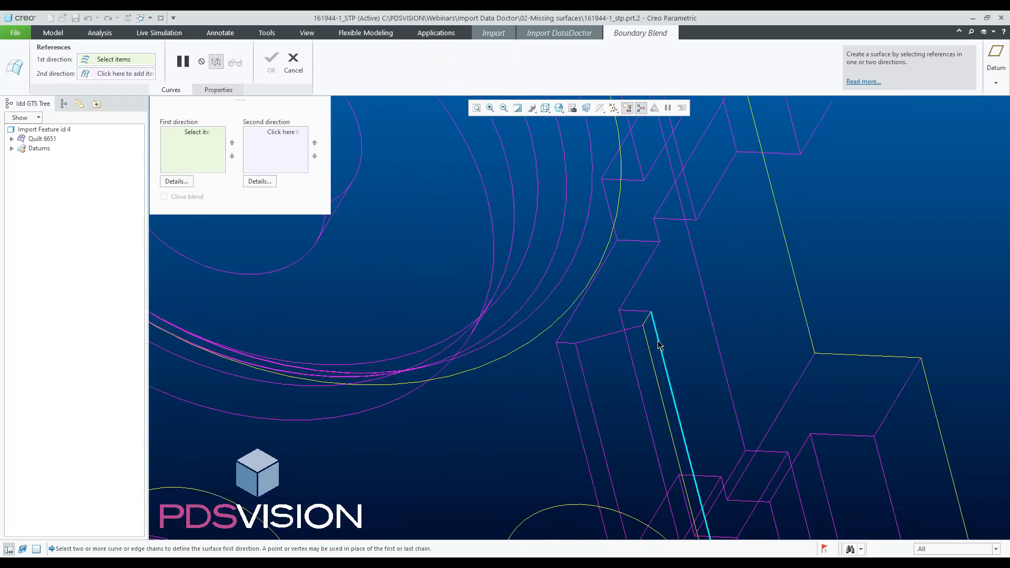
click(658, 346)
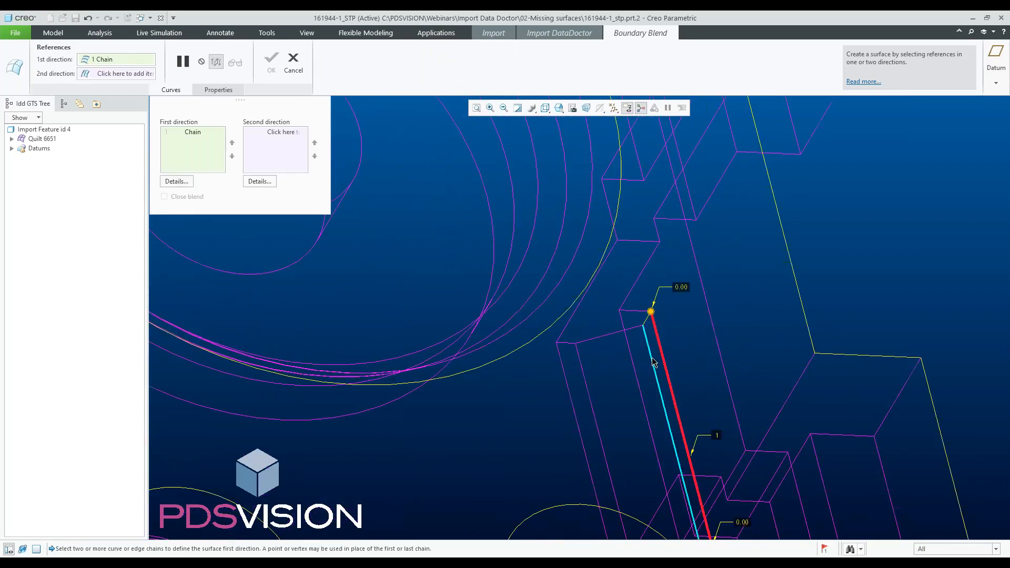
ctrl+click(652, 362)
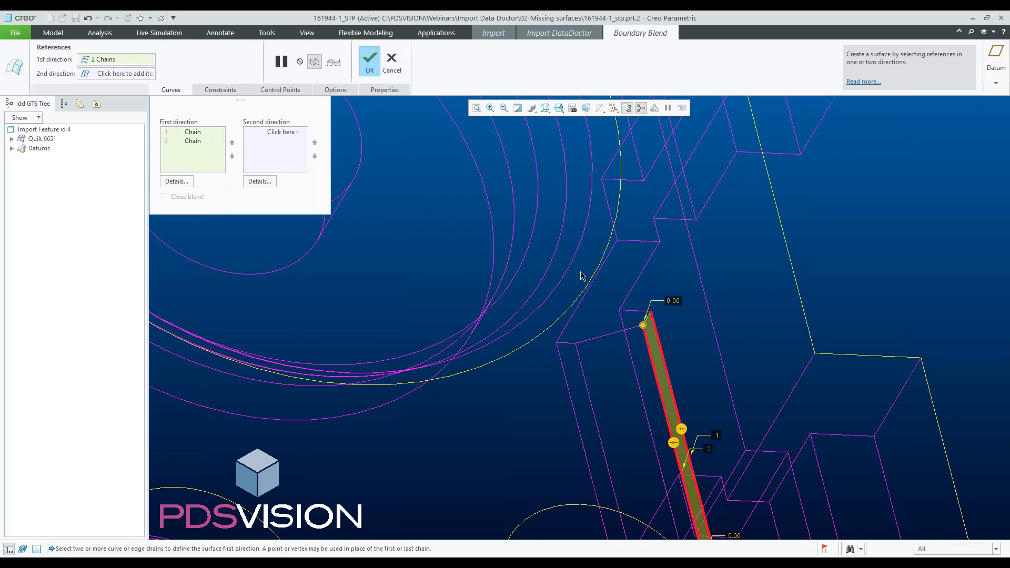
click(370, 60)
- Merge the new boundary blend surface with the plate's main quilt
scroll(614, 332, up, 3)
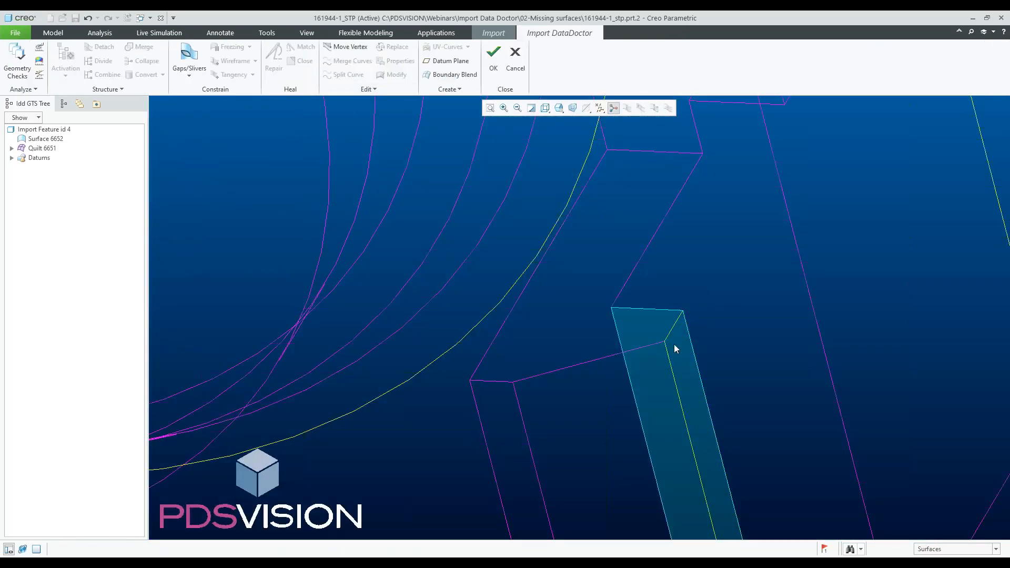
click(675, 345)
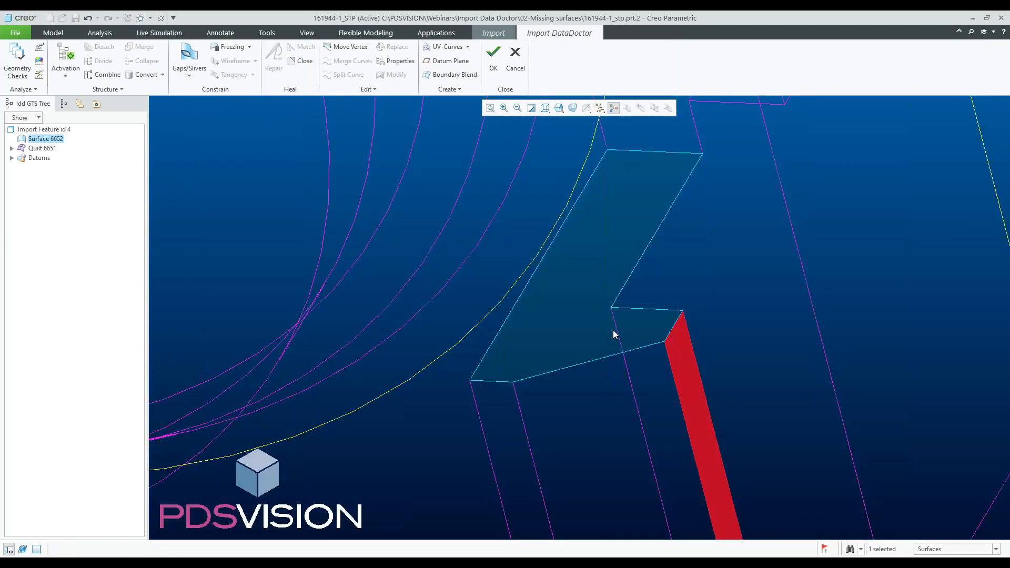
ctrl+click(614, 330)
right_click(613, 330)
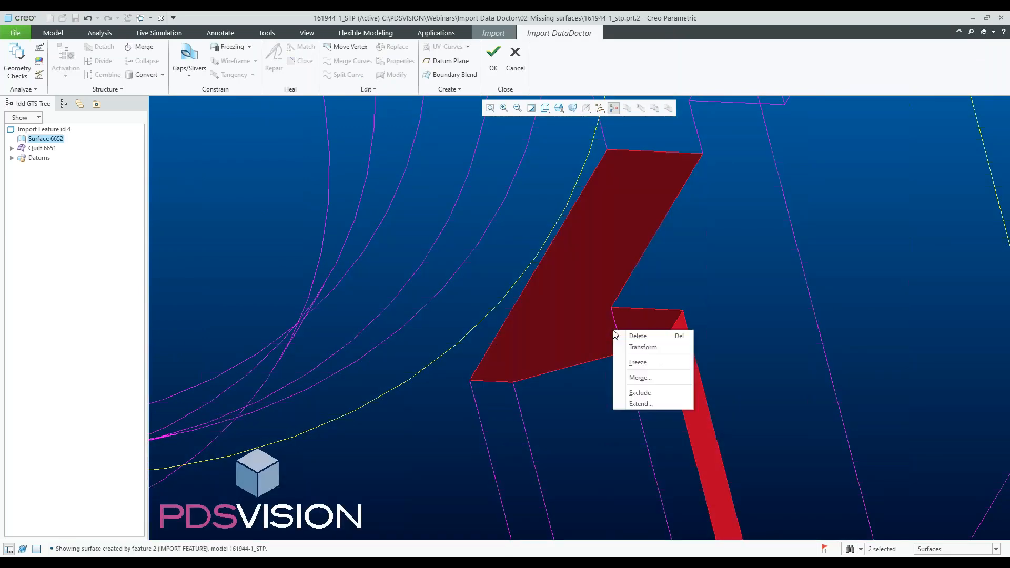
click(641, 376)
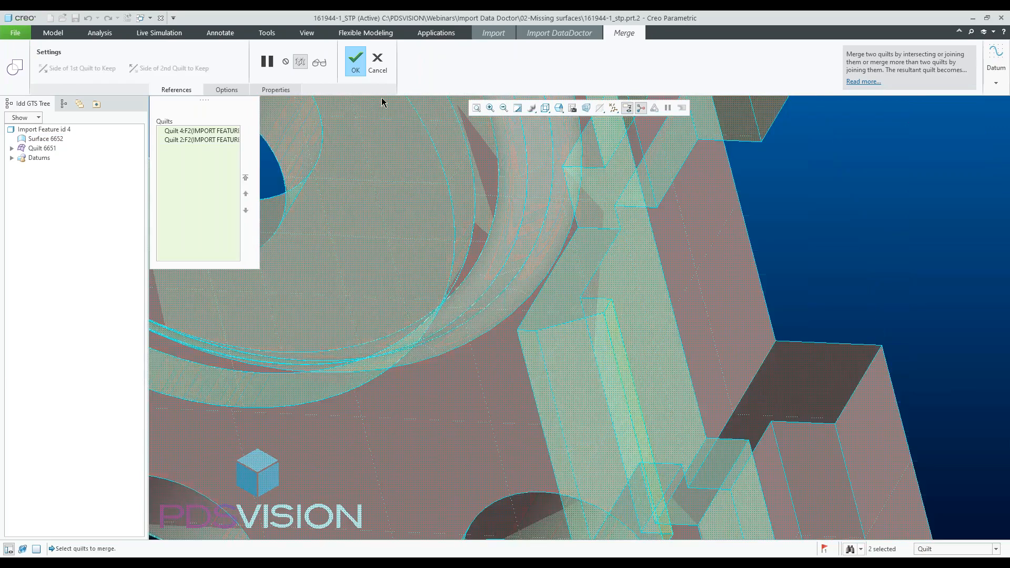
click(321, 63)
click(355, 62)
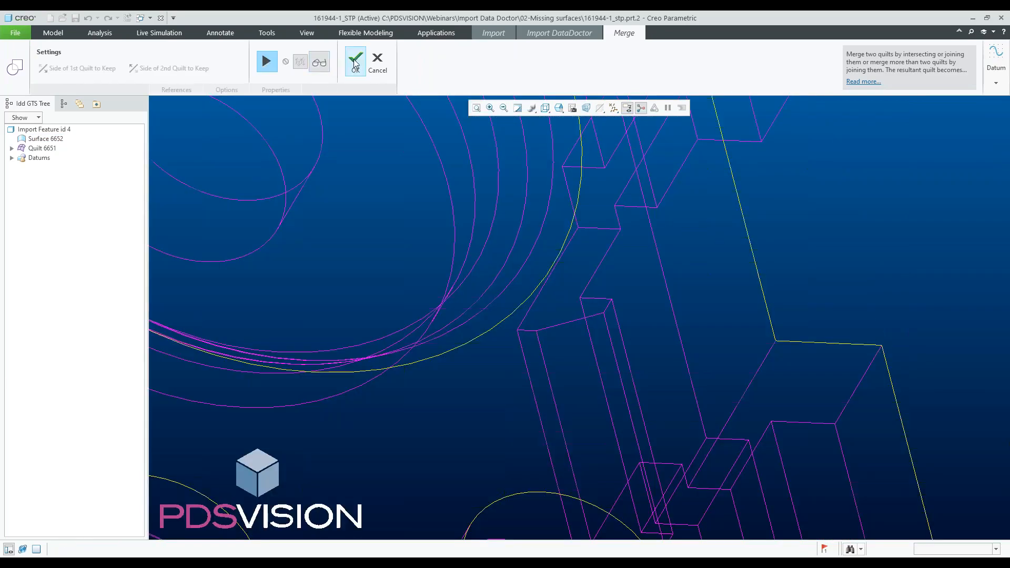
- Create a Boundary Blend surface between the two parallel edges of the gap at the rim notch on the plate's upper side
key(ctrl+d)
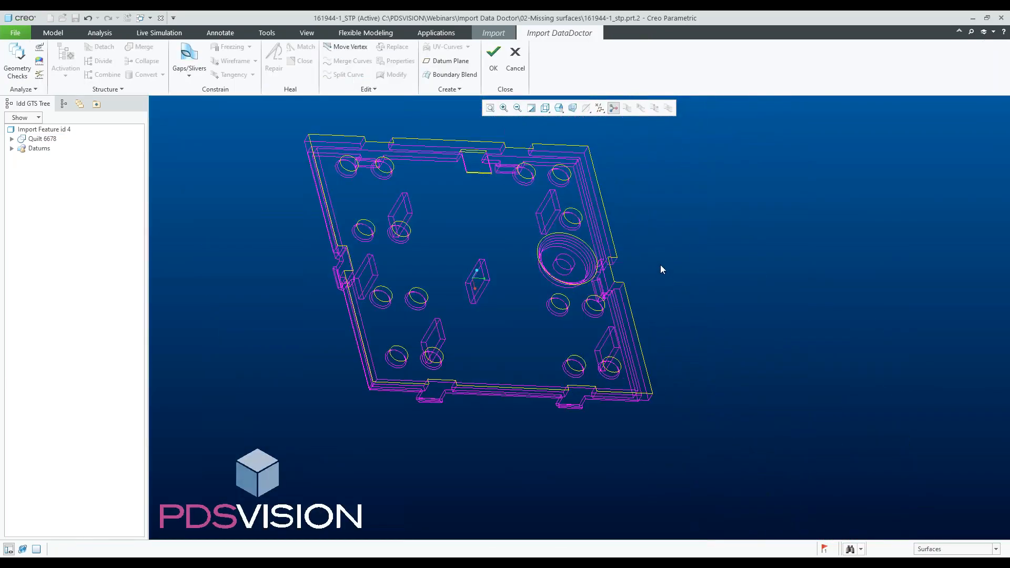
middle_drag(475, 195, 458, 164)
scroll(498, 182, down, 5)
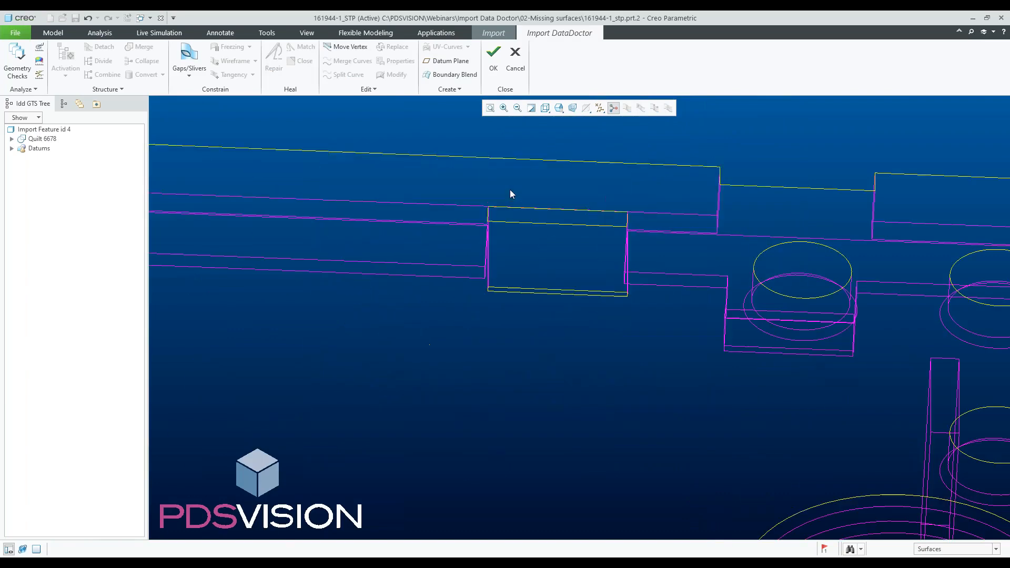
scroll(510, 197, down, 3)
click(451, 74)
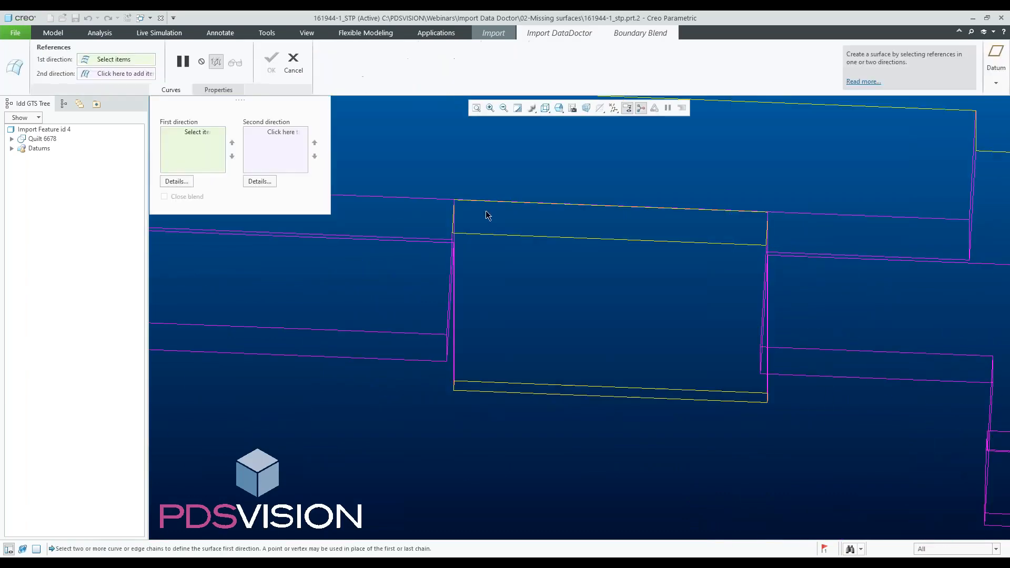
click(485, 235)
scroll(458, 206, down, 4)
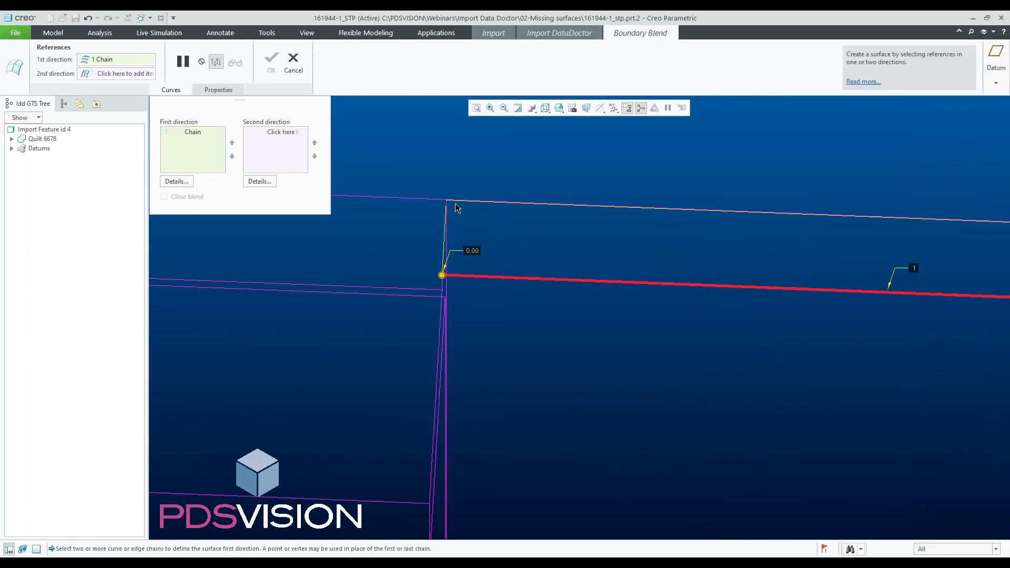
ctrl+click(455, 200)
scroll(456, 201, up, 4)
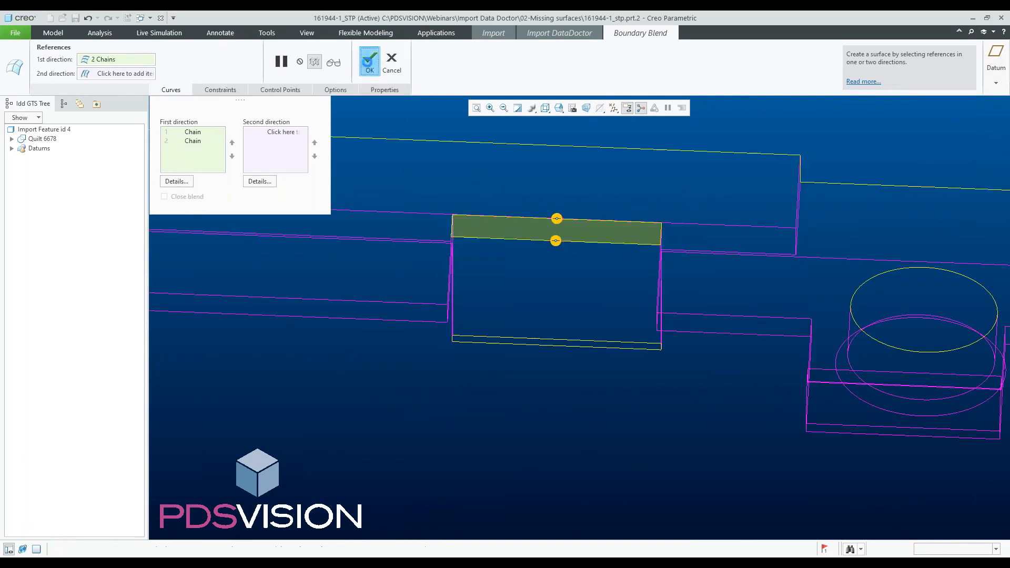
middle_click(473, 223)
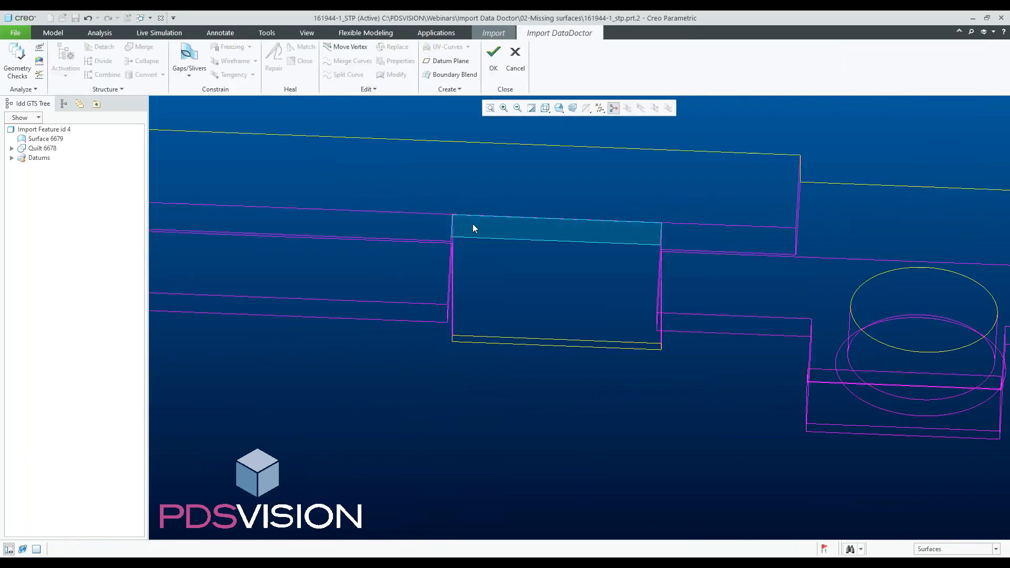
- Merge the notch blend surface with the adjoining plate surface into one quilt
click(473, 224)
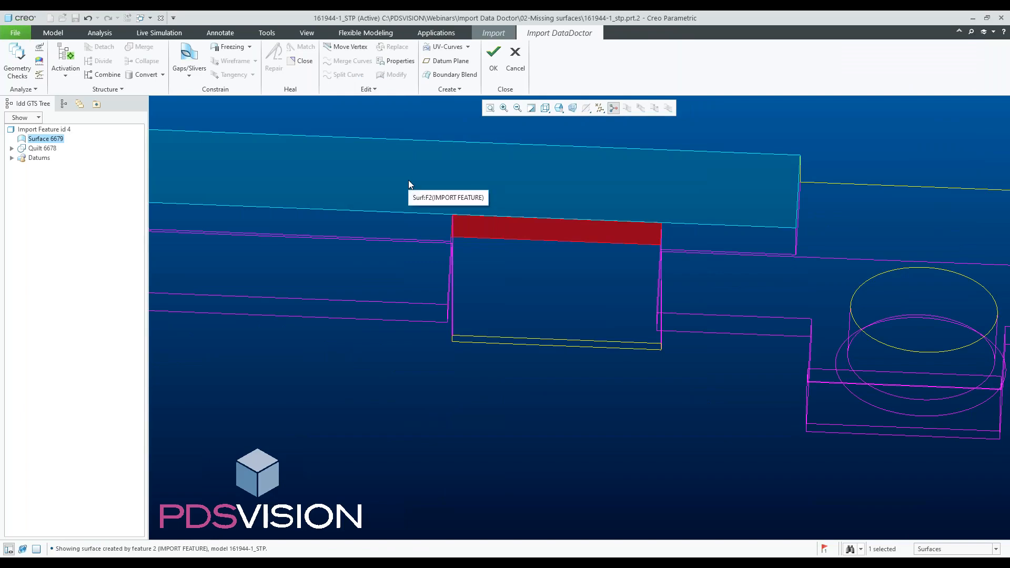
ctrl+click(409, 181)
right_click(409, 181)
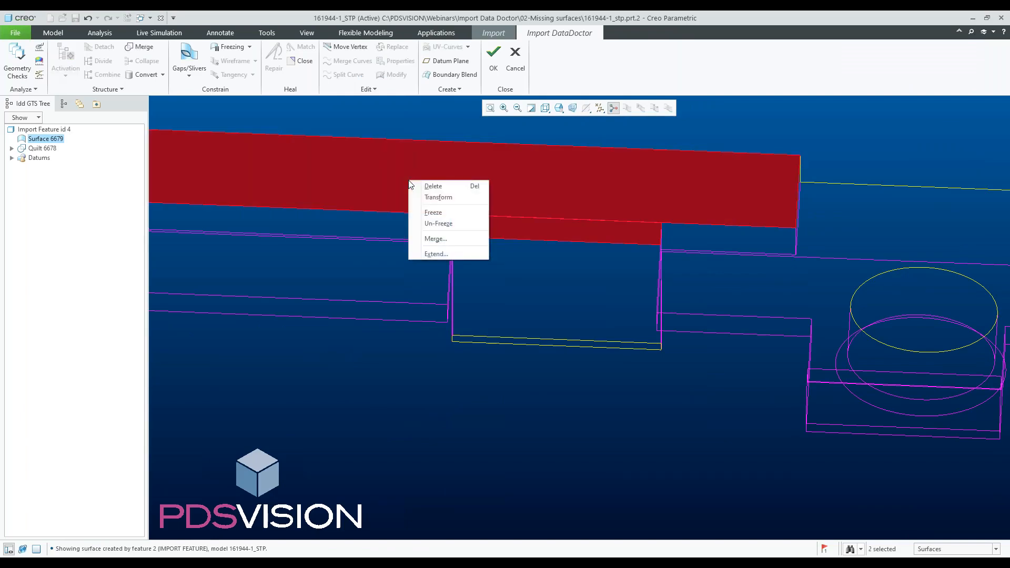
click(438, 238)
middle_click(450, 264)
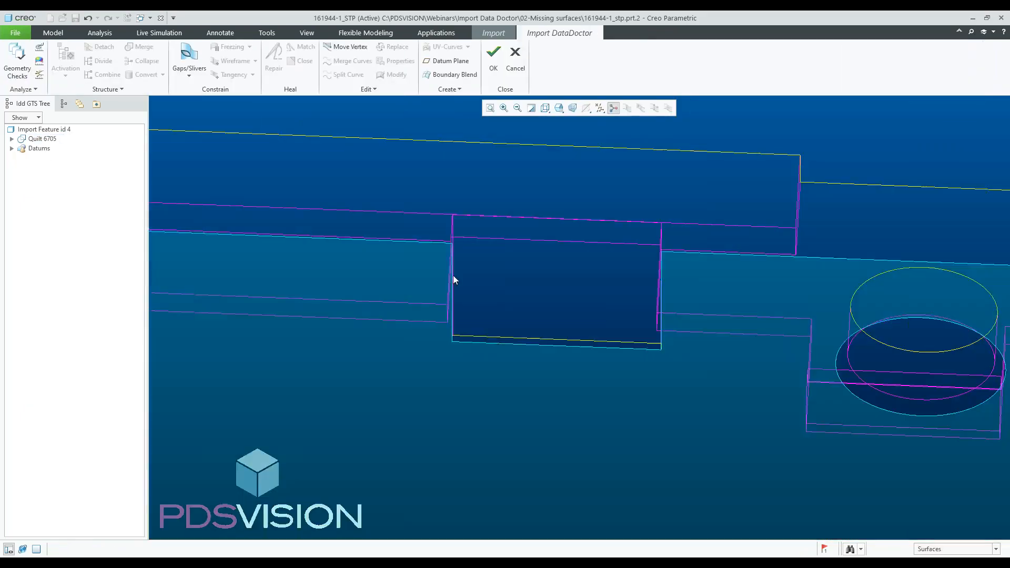
- Create a Boundary Blend surface across the thin strip gap along the lower edge of the notch floor
click(506, 290)
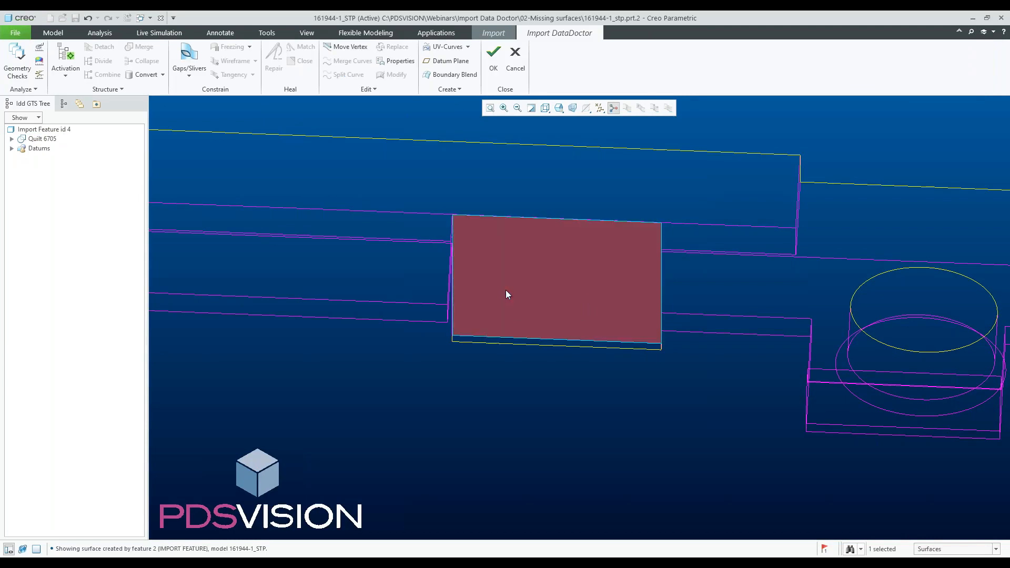
middle_drag(508, 293, 591, 273)
scroll(326, 315, down, 2)
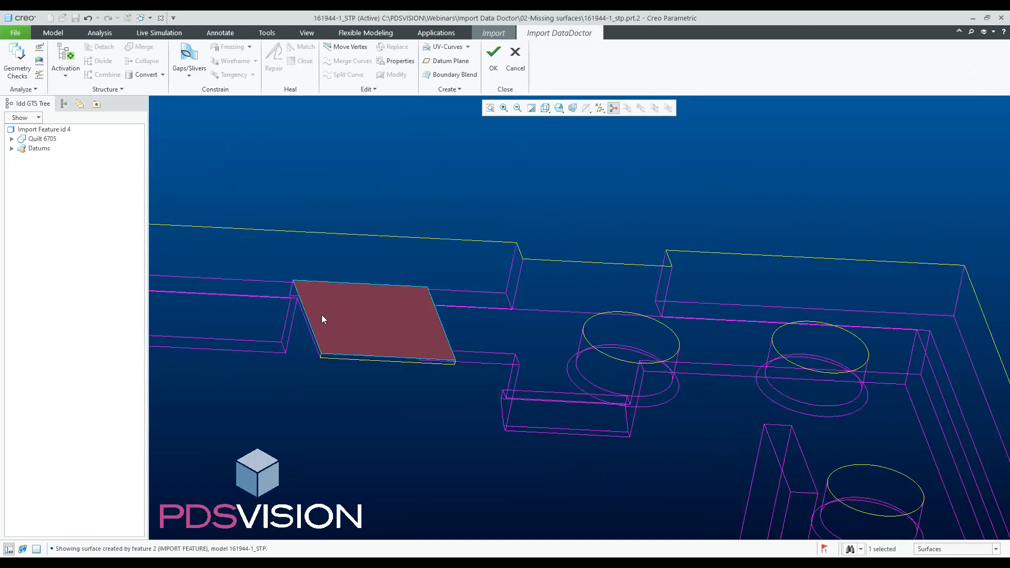
scroll(327, 316, up, 4)
scroll(397, 374, up, 2)
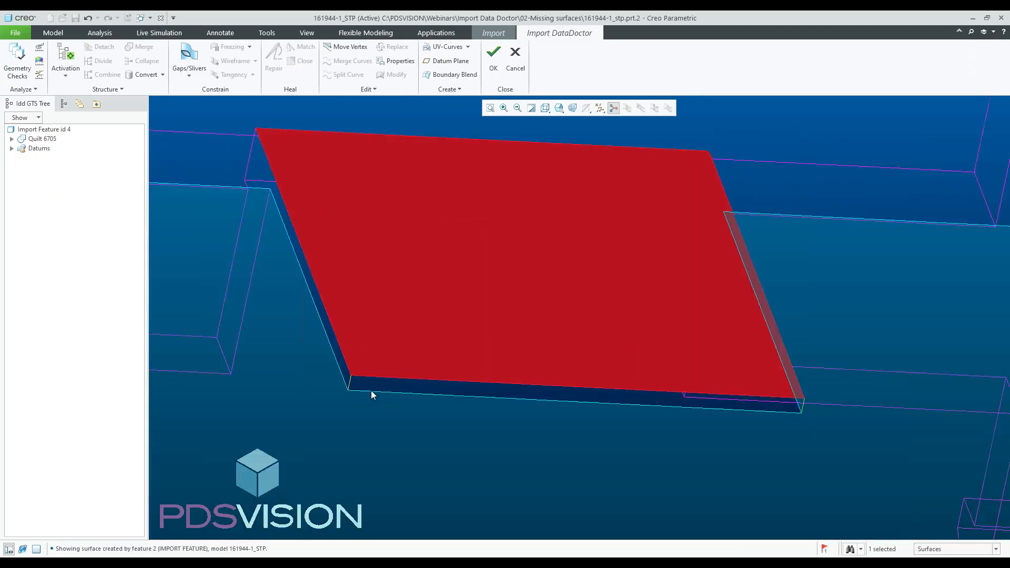
click(429, 77)
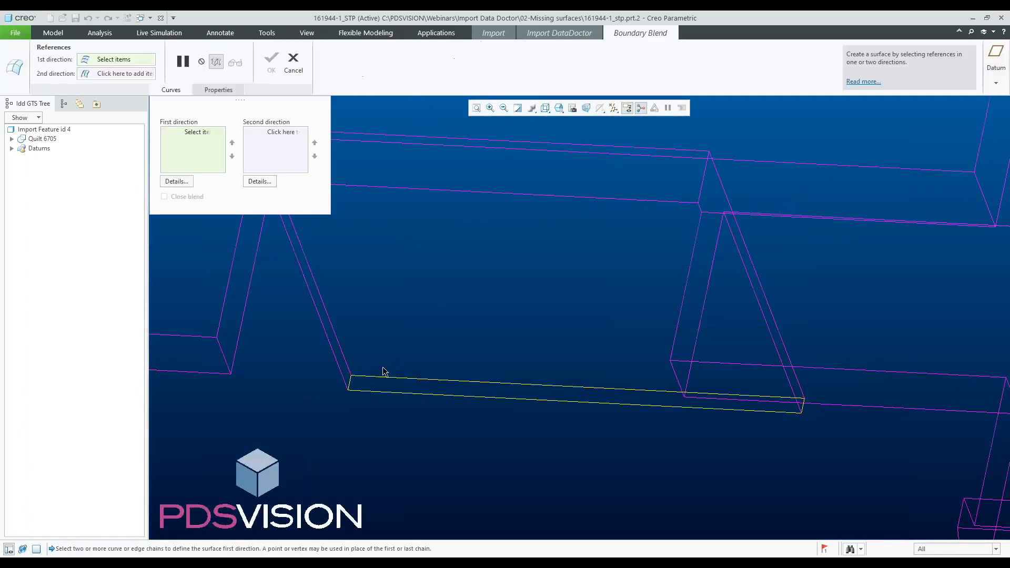
click(384, 378)
ctrl+click(382, 395)
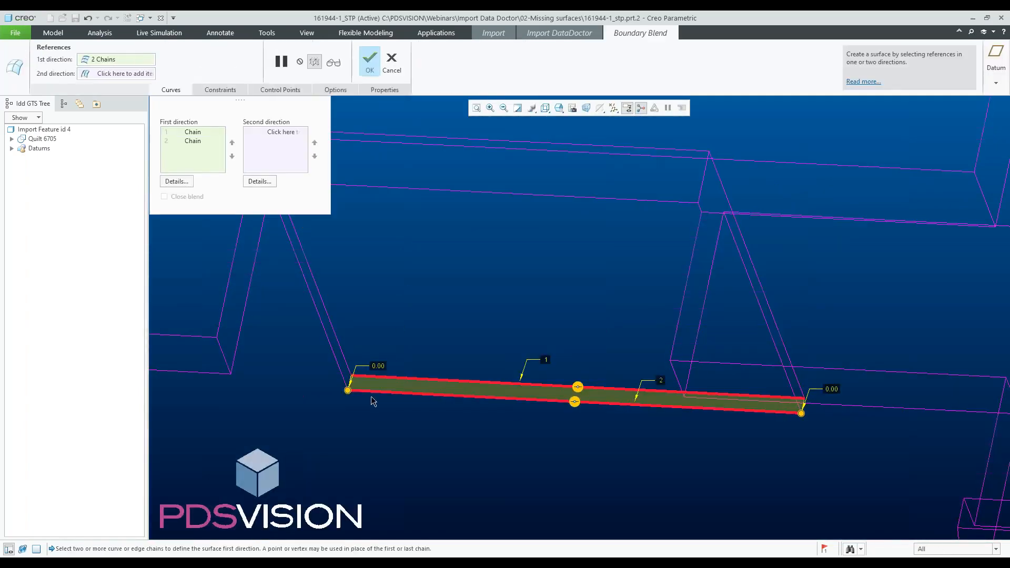
click(368, 62)
- Merge the new strip surface with the plate quilt
scroll(368, 387, up, 3)
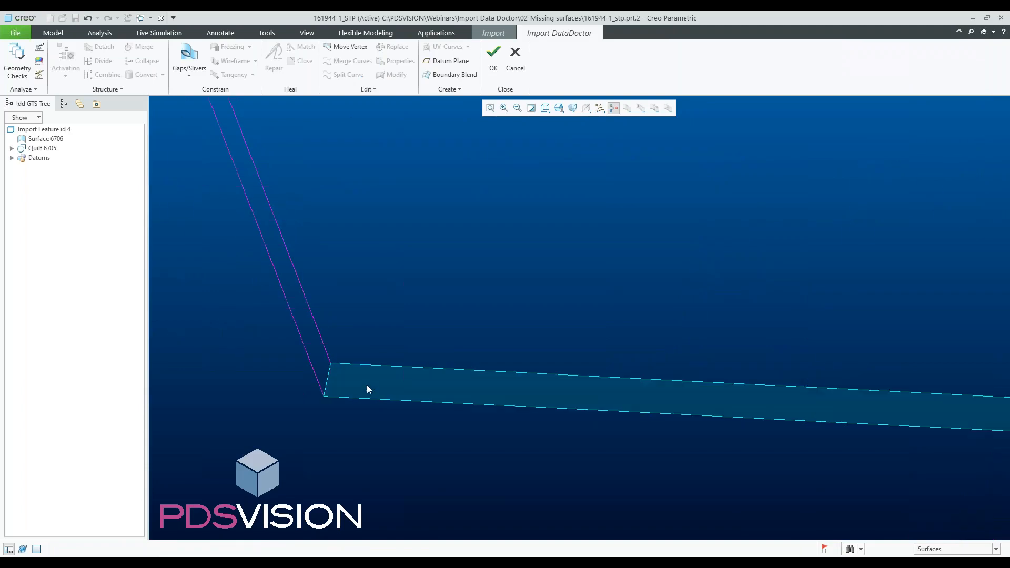
click(367, 384)
right_click(368, 339)
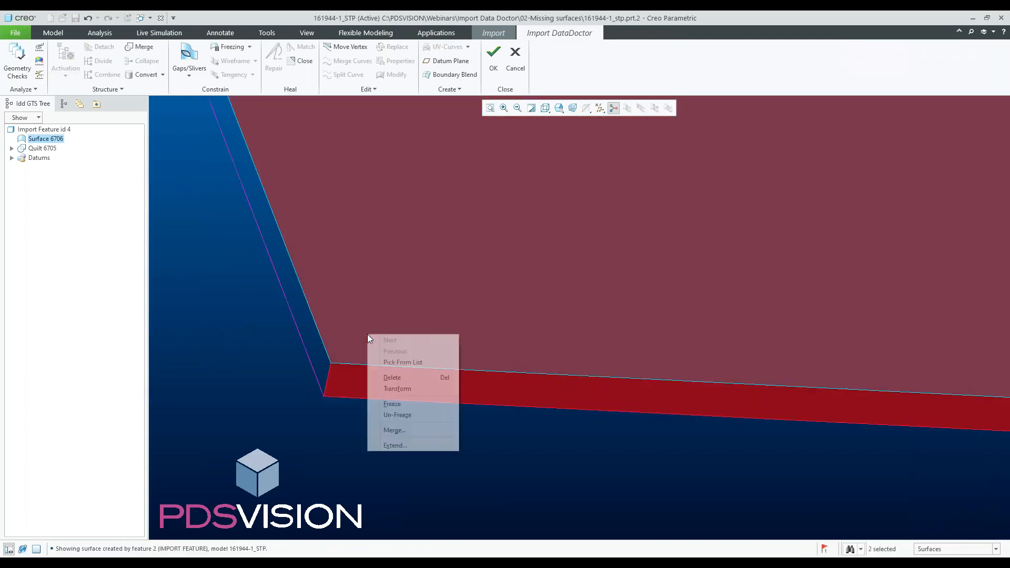
click(394, 431)
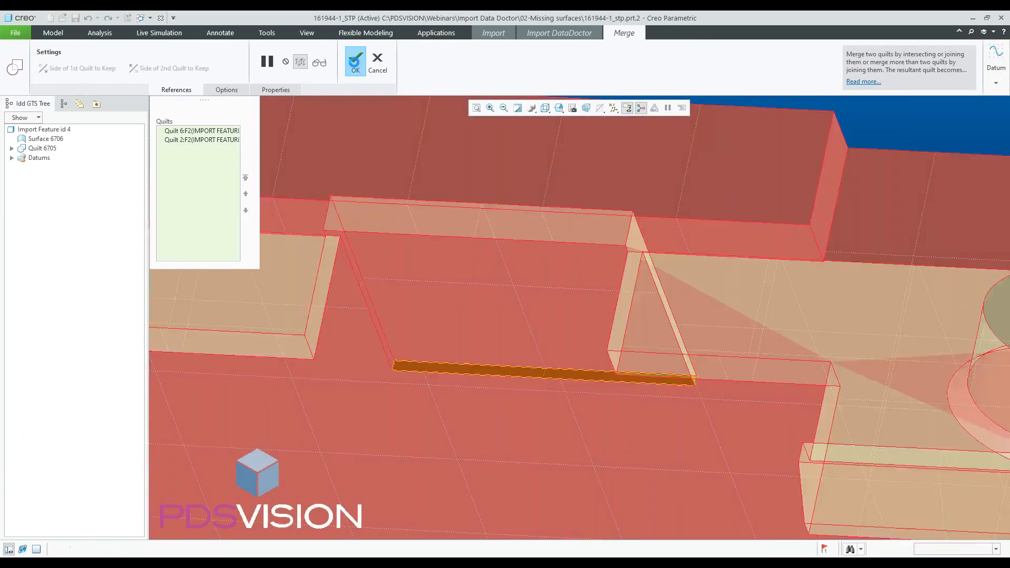
click(358, 63)
scroll(504, 258, down, 6)
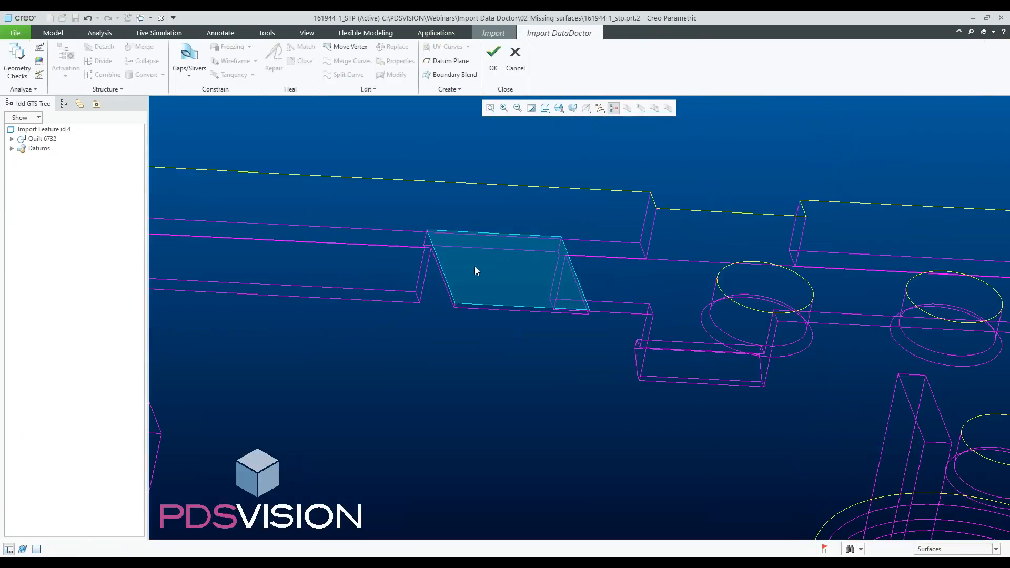
- Confirm the Import Data Doctor changes and finish the import feature
mouse_move(538, 285)
middle_down()
mouse_move(509, 284)
mouse_move(528, 283)
middle_up()
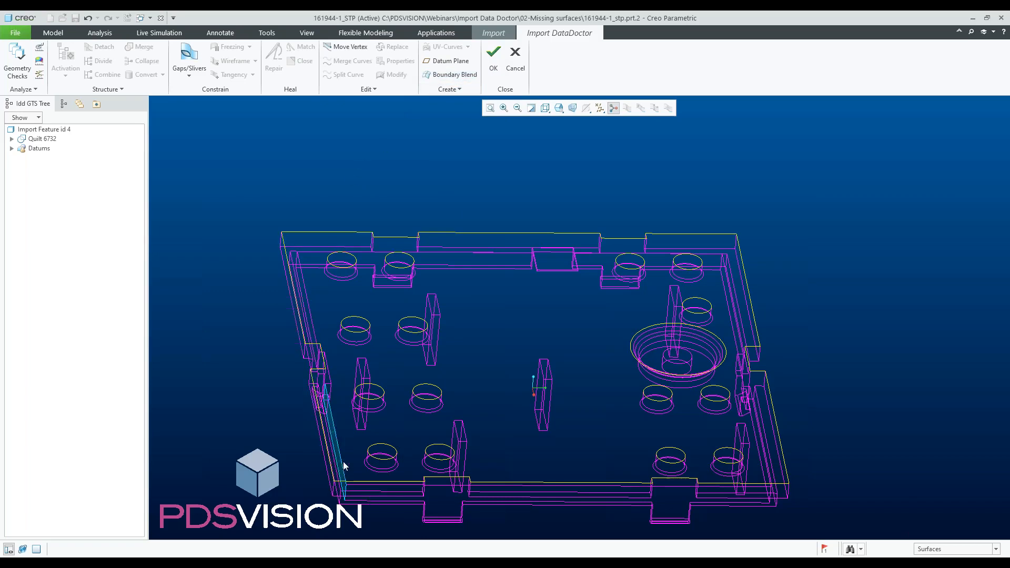
click(493, 58)
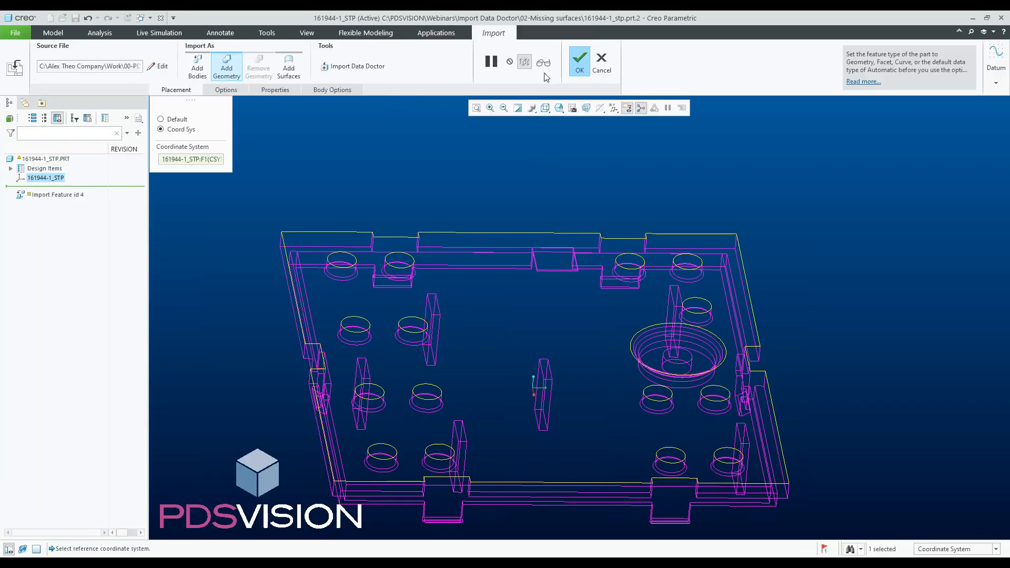
click(580, 63)
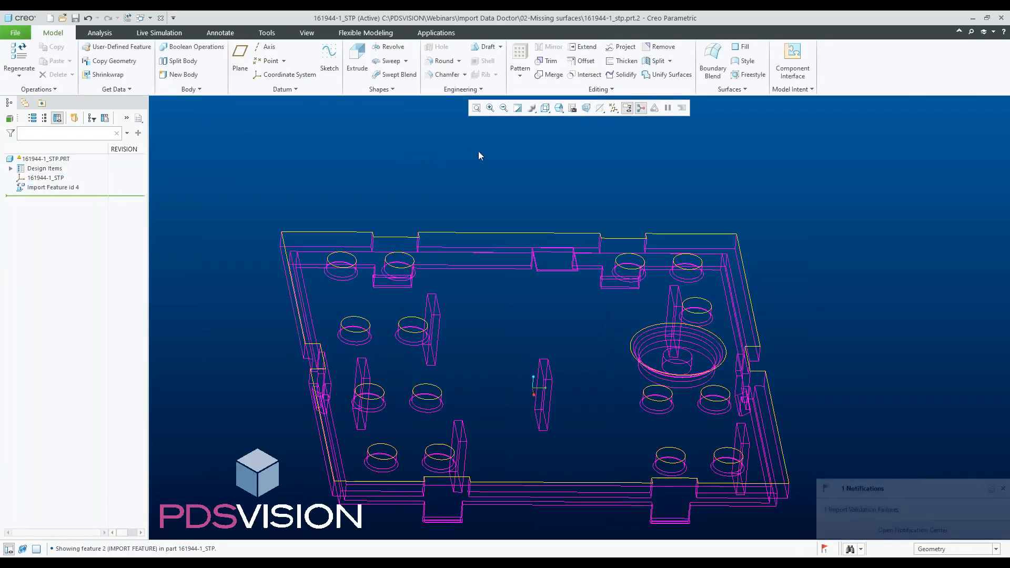
- Start a Fill surface and create a datum plane through two opposite upper outer edges of the plate
click(744, 47)
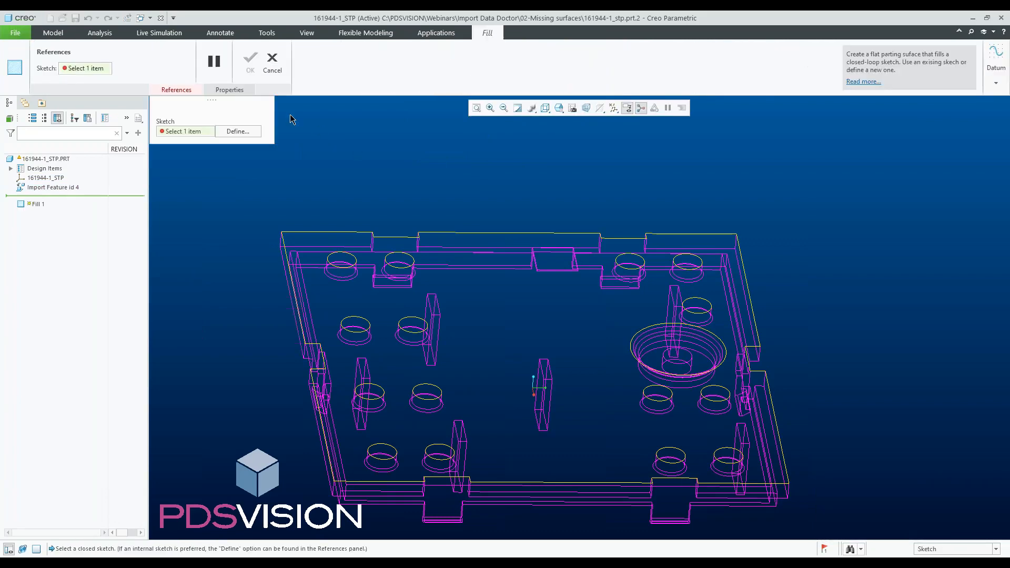
click(53, 32)
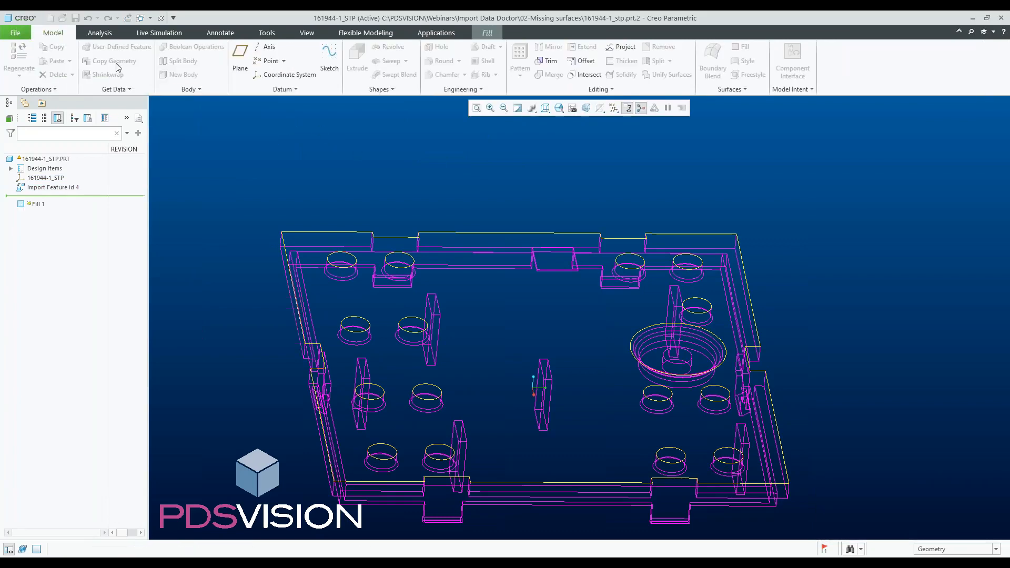
click(240, 58)
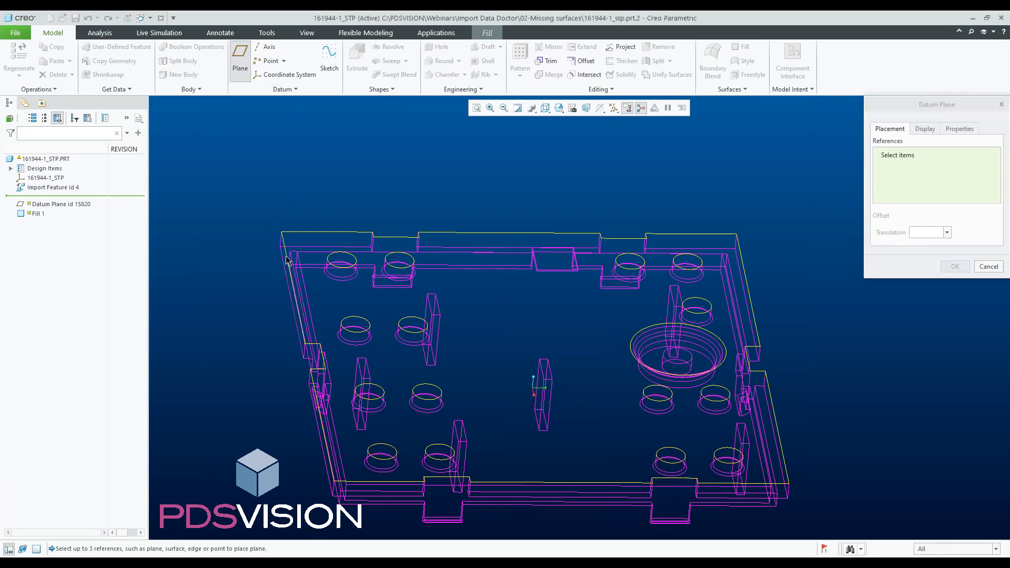
click(287, 260)
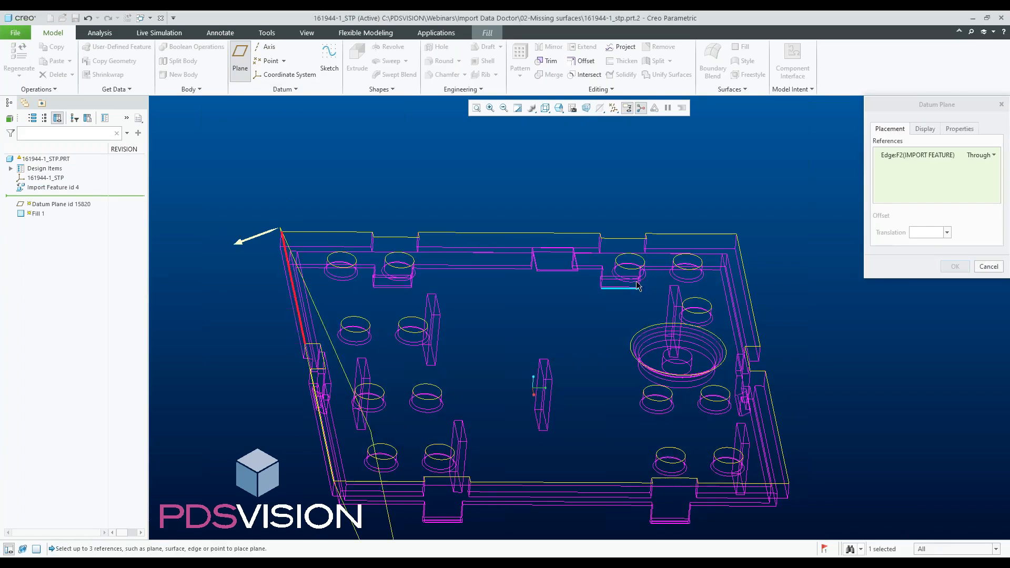
ctrl+click(745, 274)
click(955, 267)
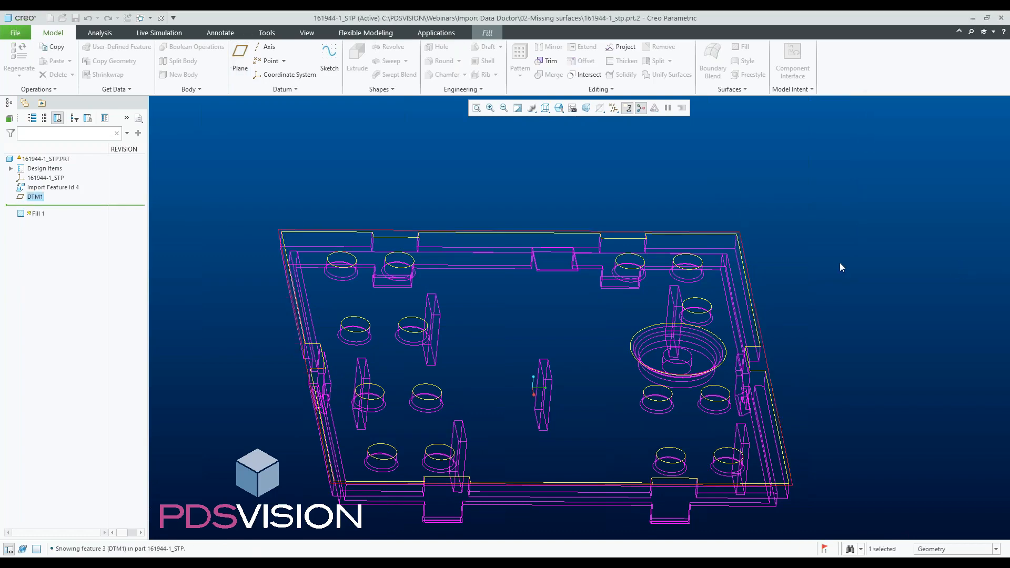
- Project the complete outer boundary loop of the plate's top face into the Fill sketch
scroll(435, 172, down, 3)
scroll(425, 147, up, 2)
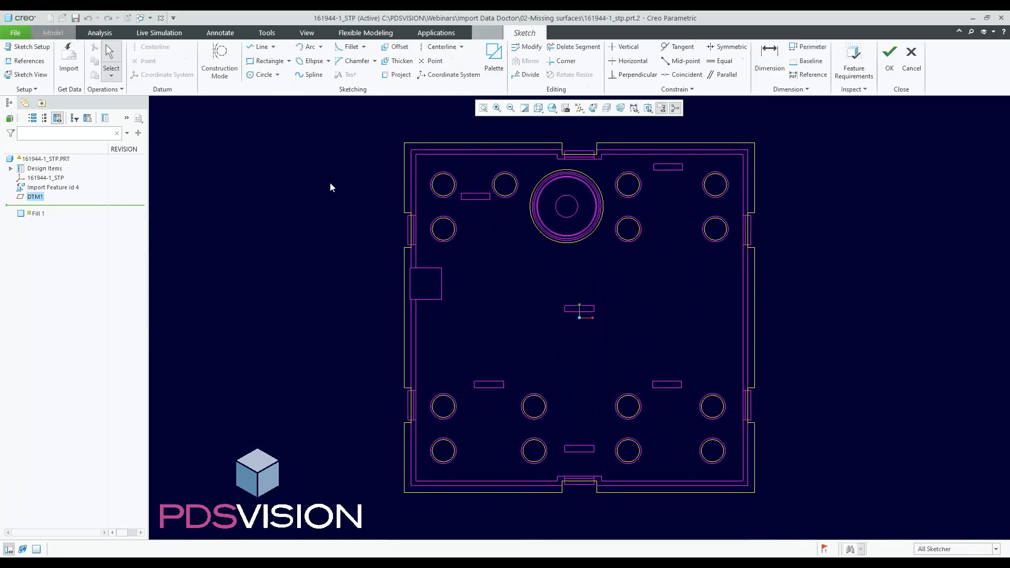
click(395, 76)
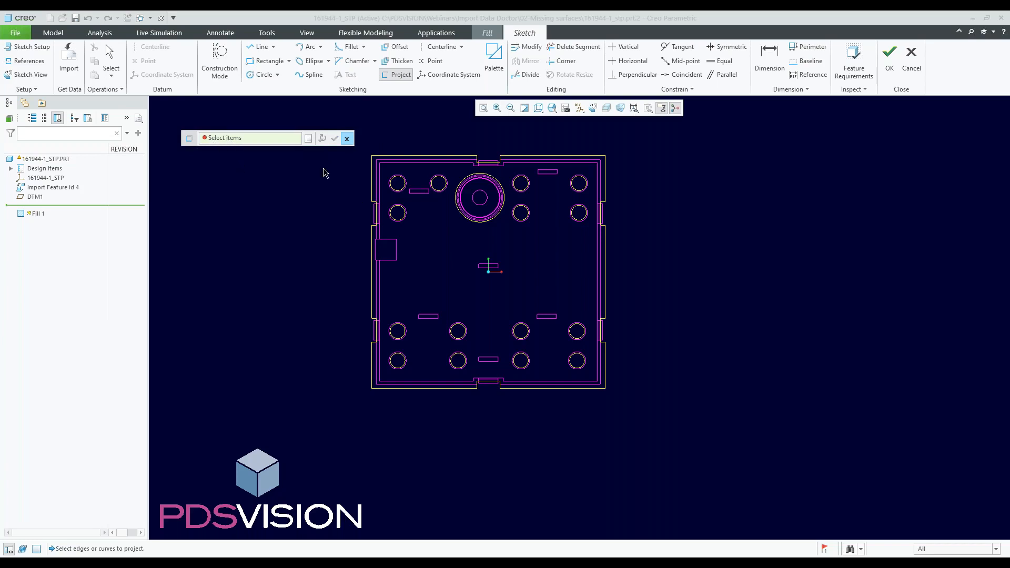
scroll(374, 164, up, 2)
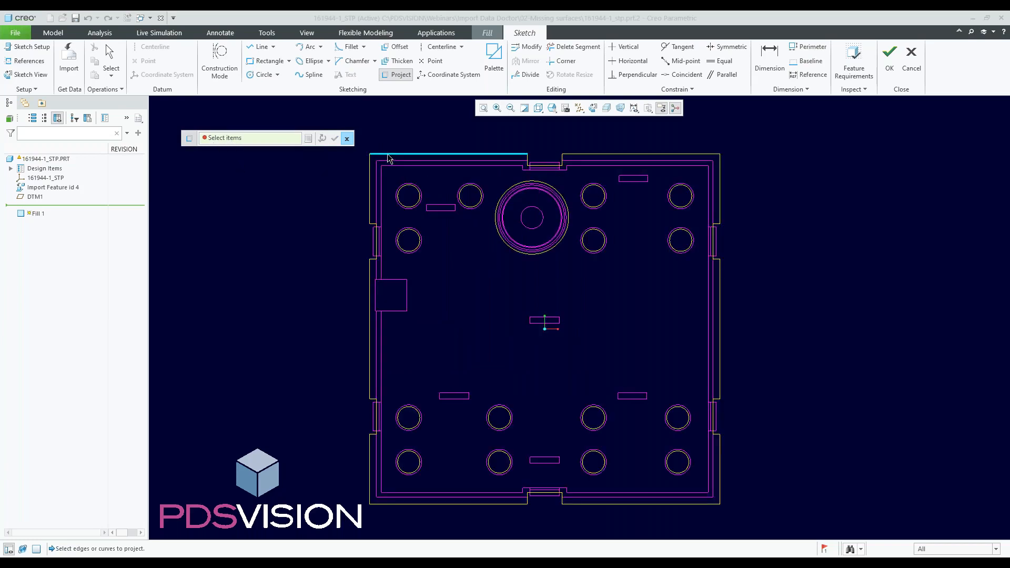
click(387, 155)
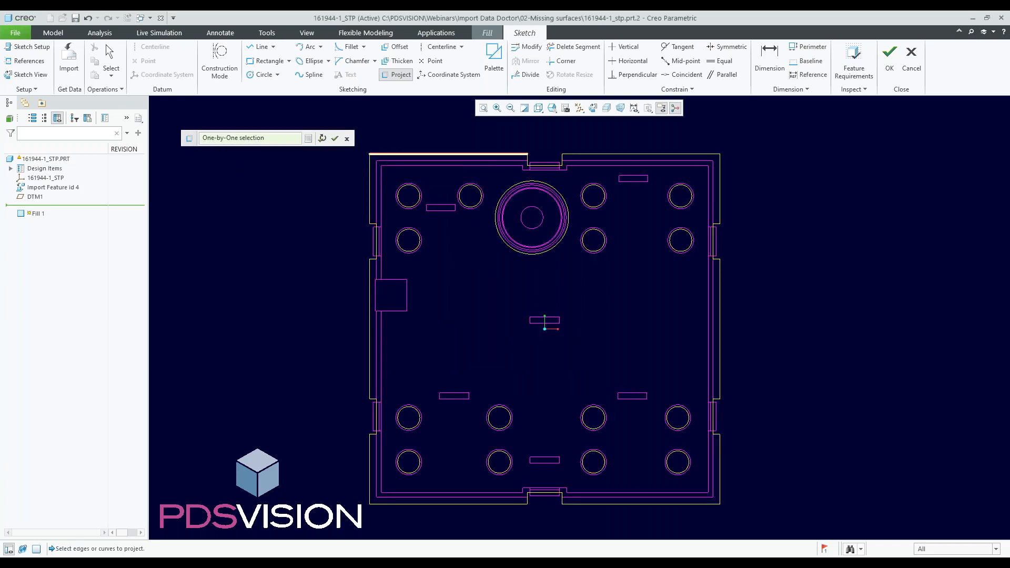
click(309, 139)
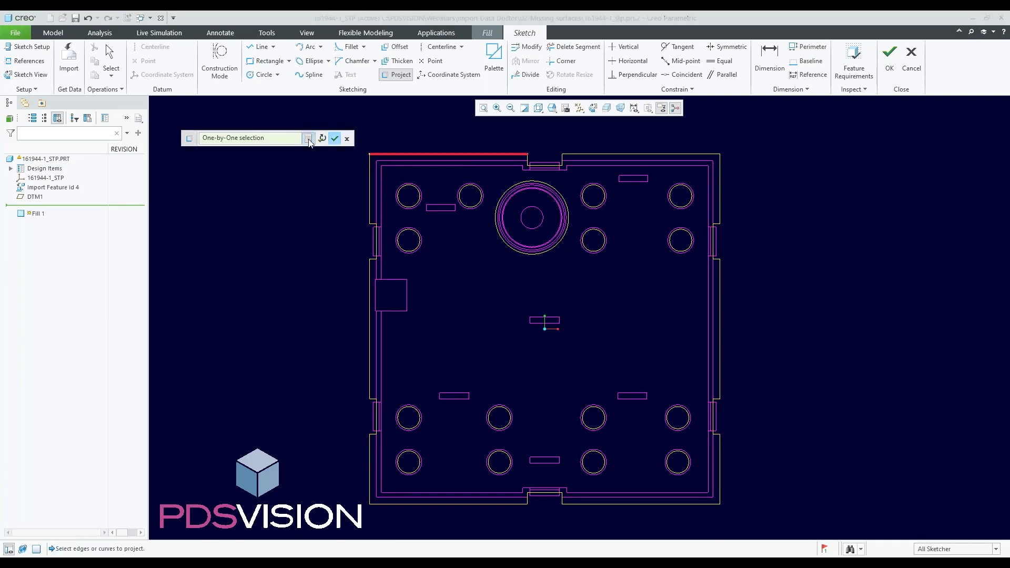
click(900, 67)
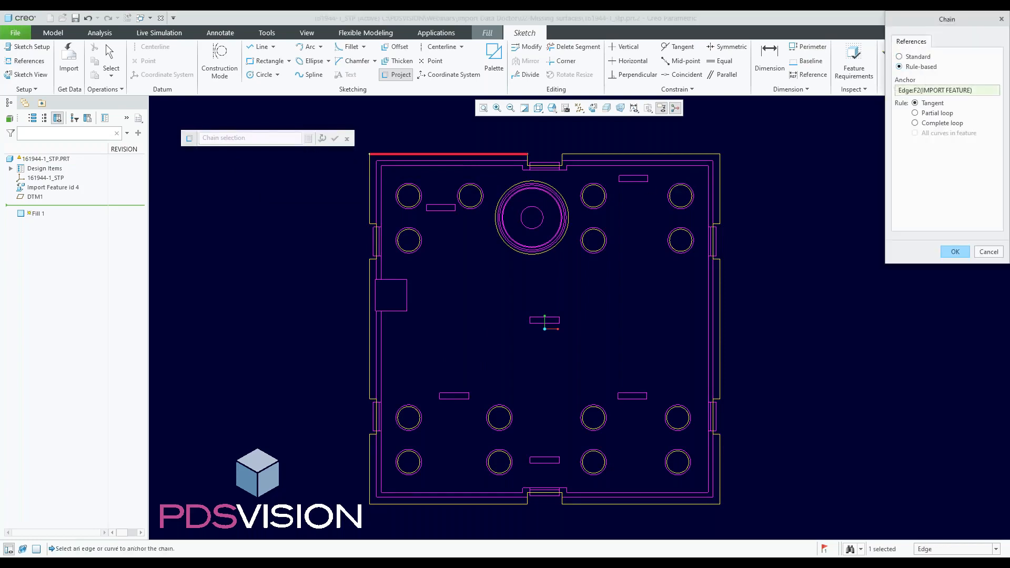
click(931, 124)
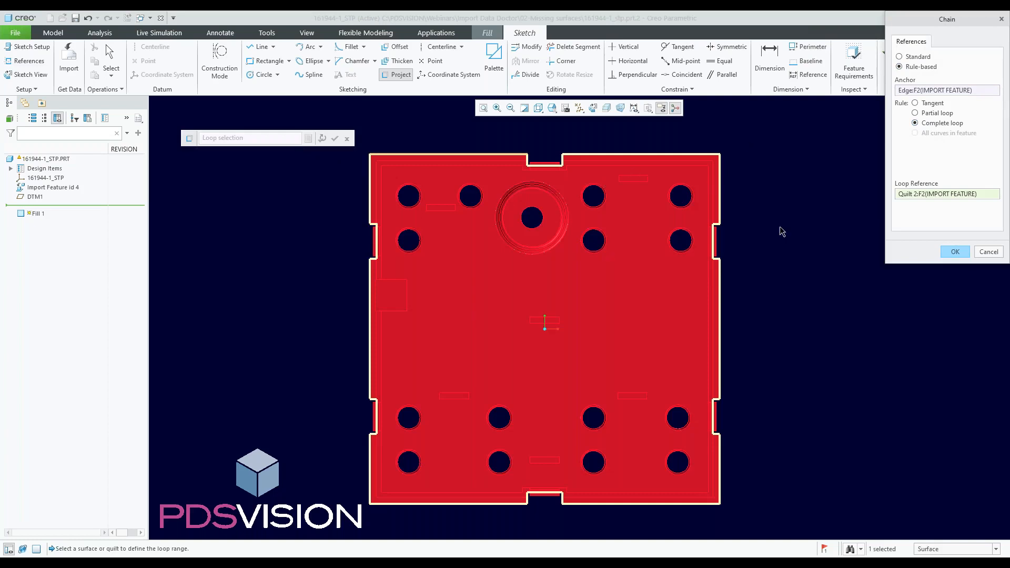
click(955, 252)
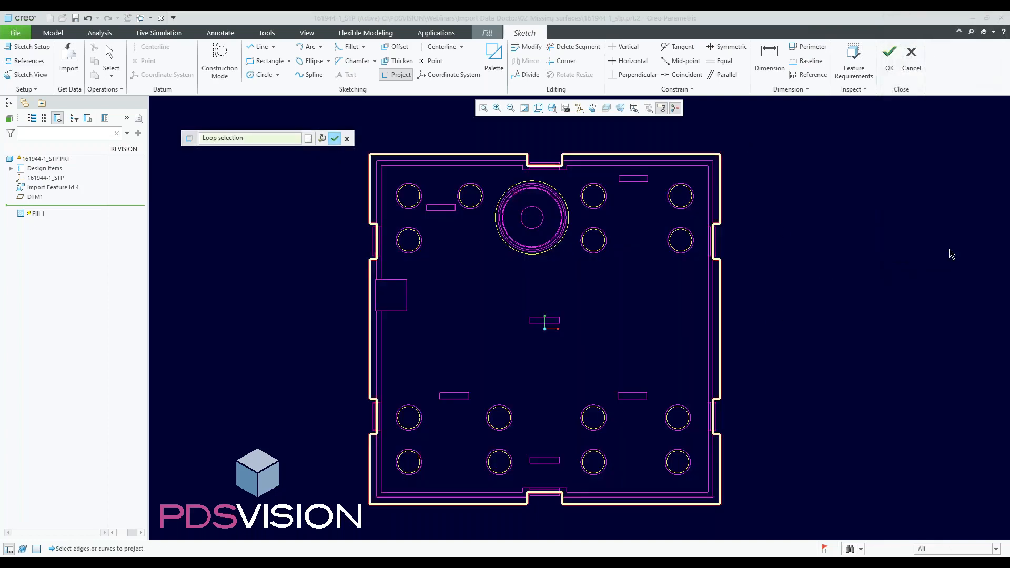
click(335, 139)
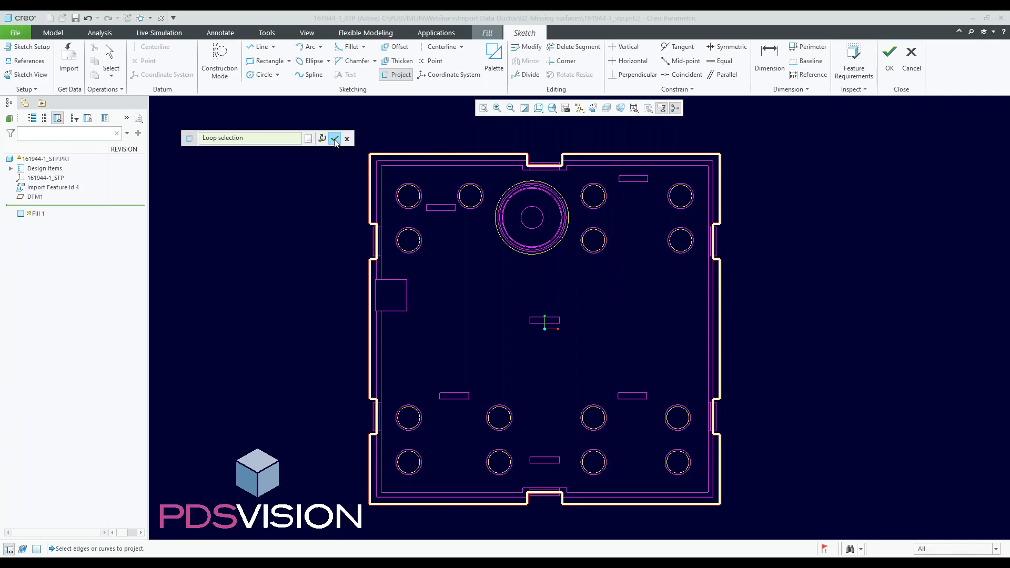
- Project the edges of the upper small holes and the large round boss into the sketch one by one
click(404, 76)
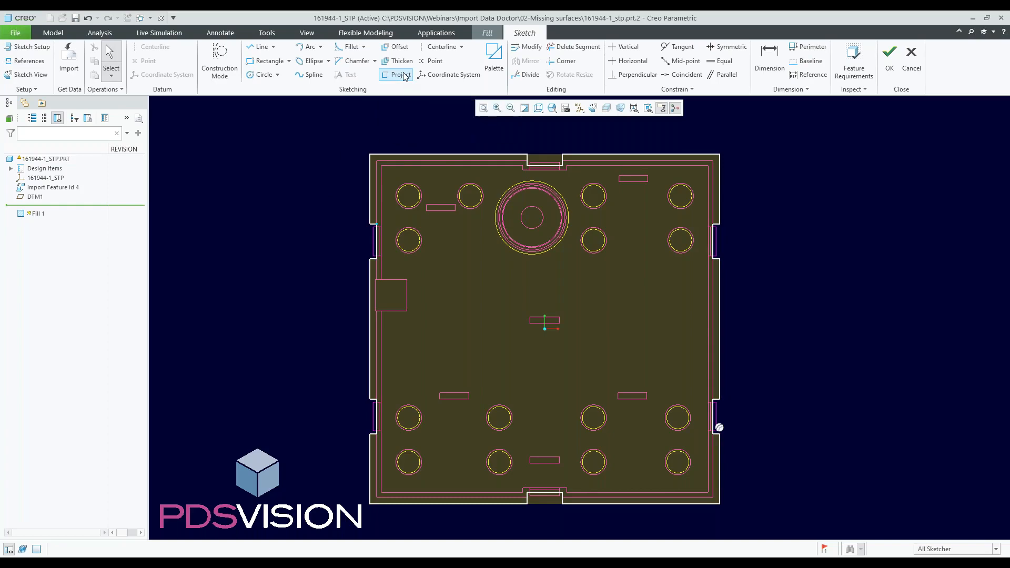
scroll(407, 189, up, 5)
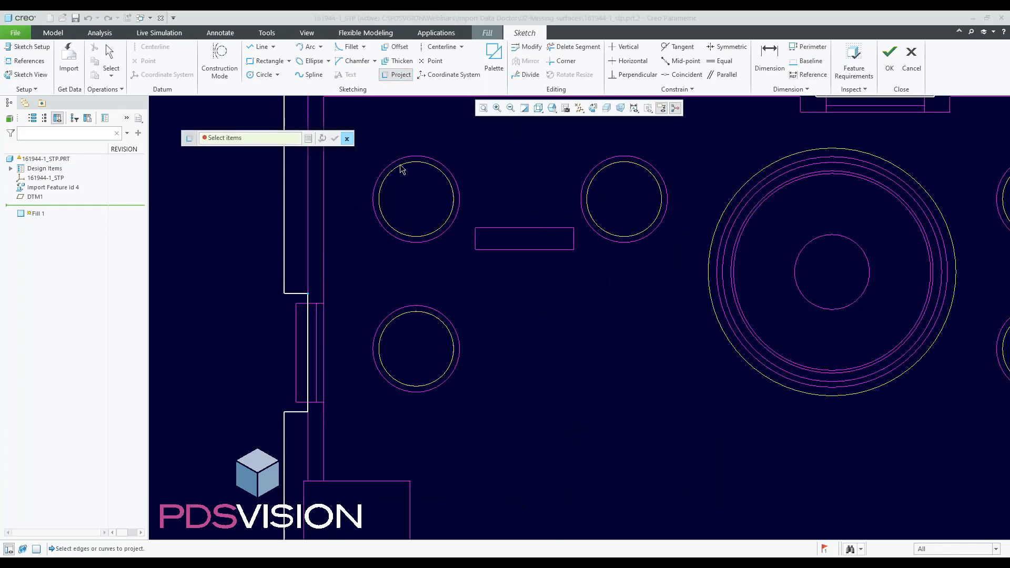
click(413, 165)
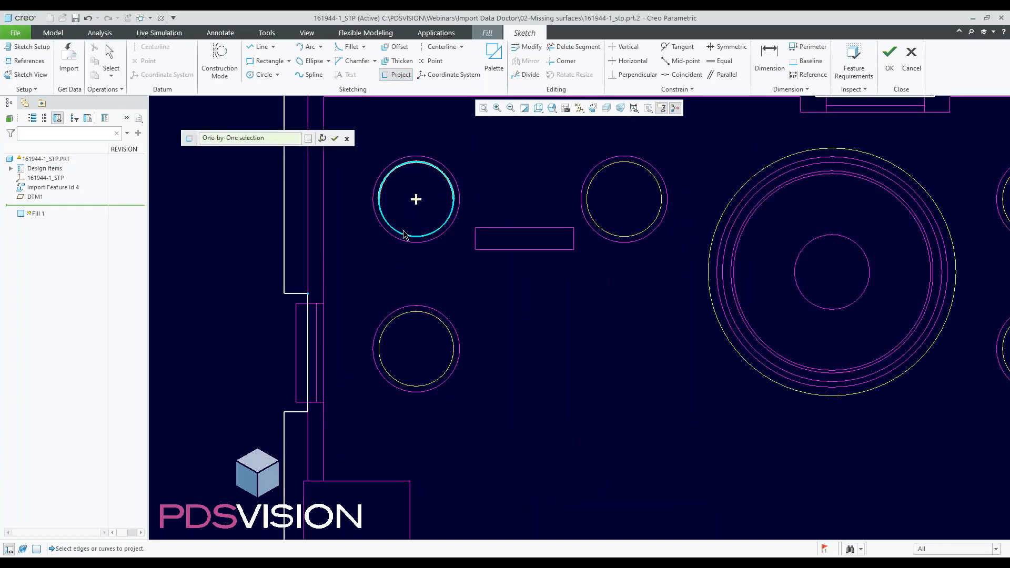
click(415, 316)
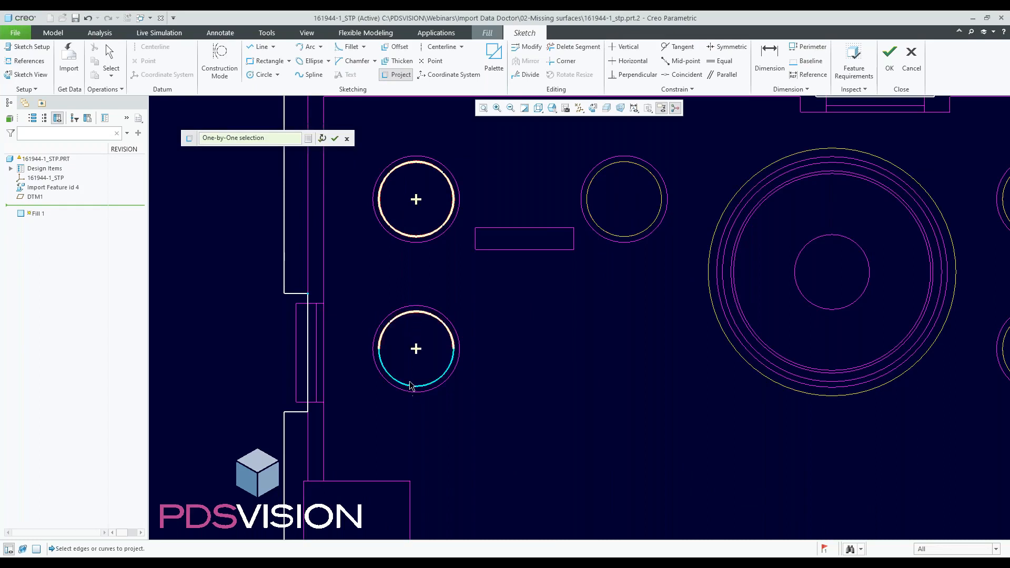
click(617, 237)
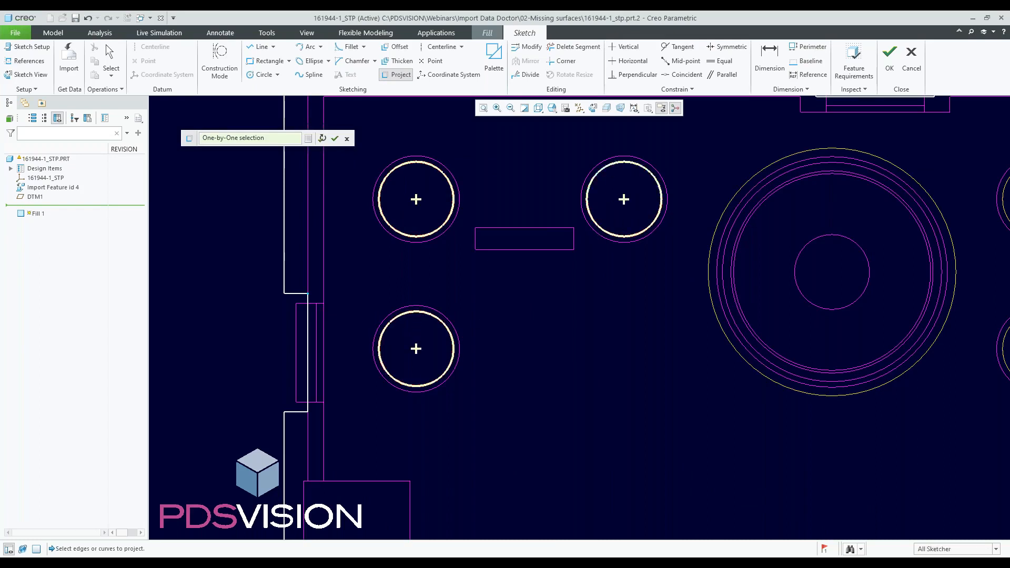
click(762, 170)
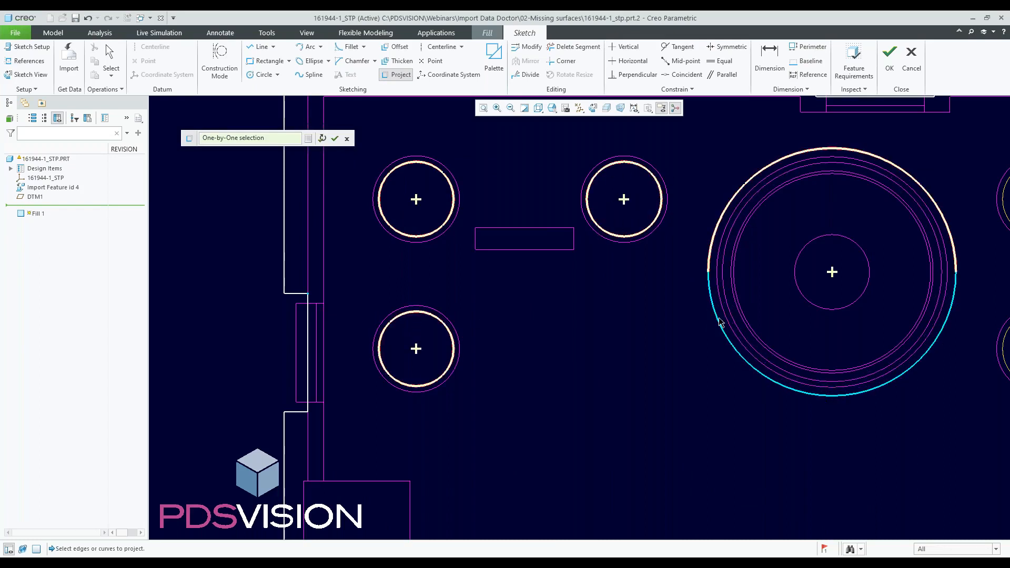
scroll(721, 322, down, 5)
scroll(706, 282, up, 5)
click(595, 285)
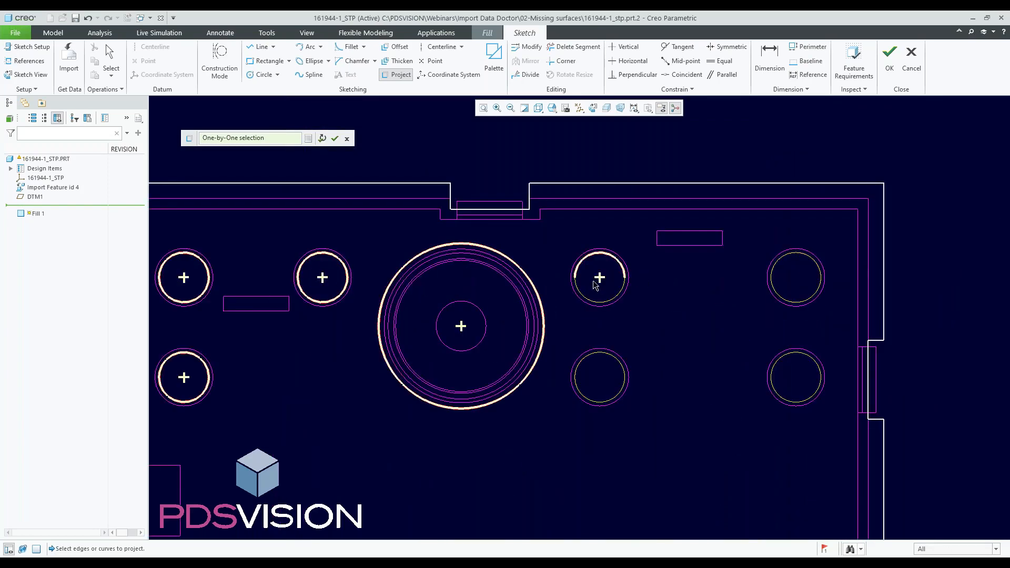
click(782, 264)
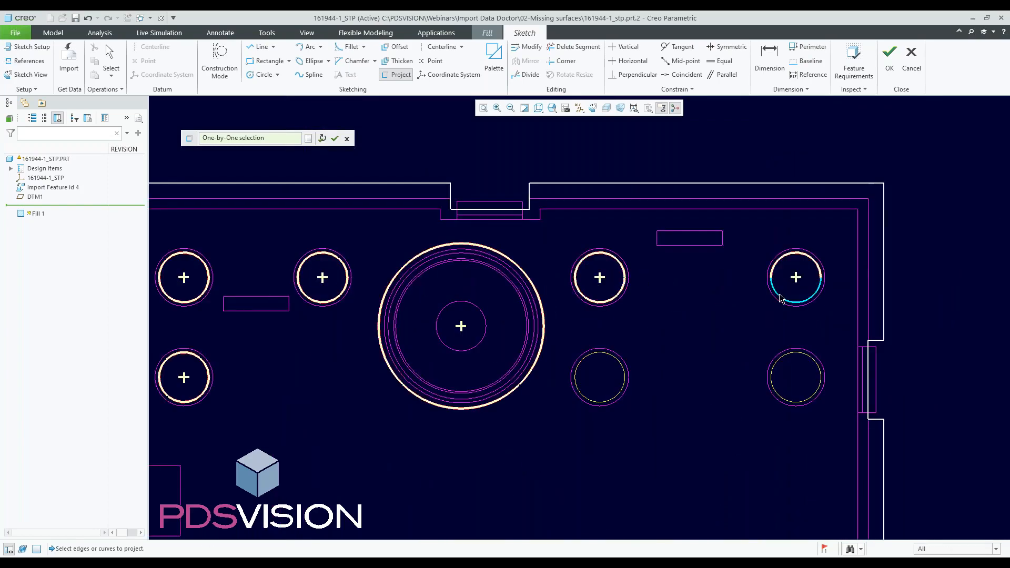
click(782, 397)
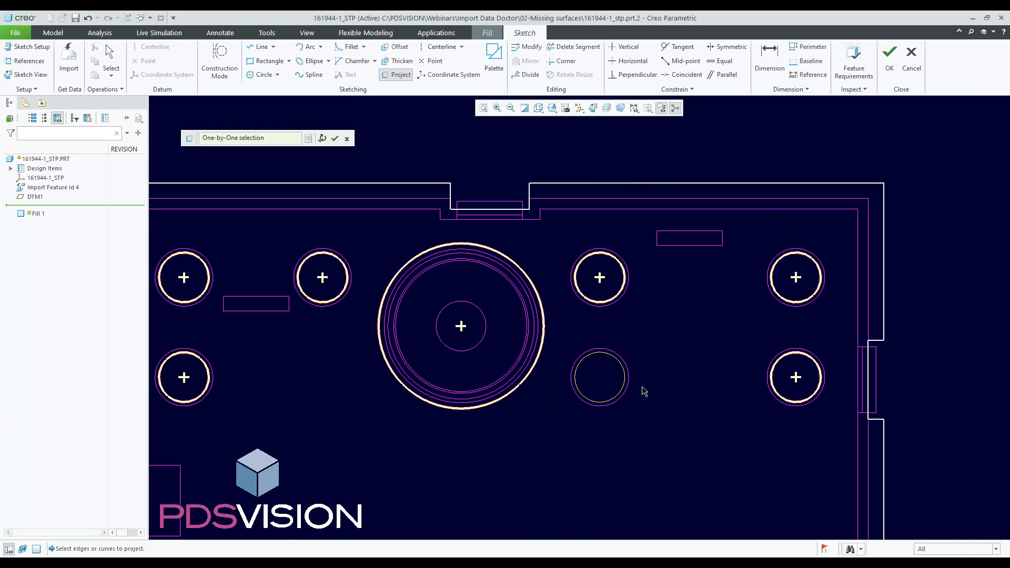
click(603, 364)
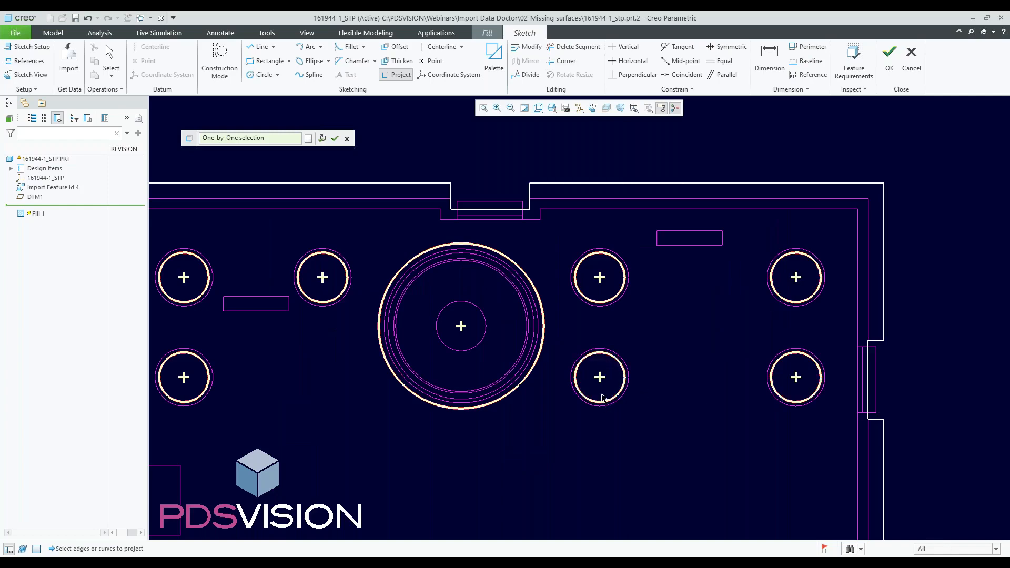
- Project the edges of the eight lower holes into the sketch and finish the projection
scroll(514, 390, down, 5)
scroll(514, 390, up, 6)
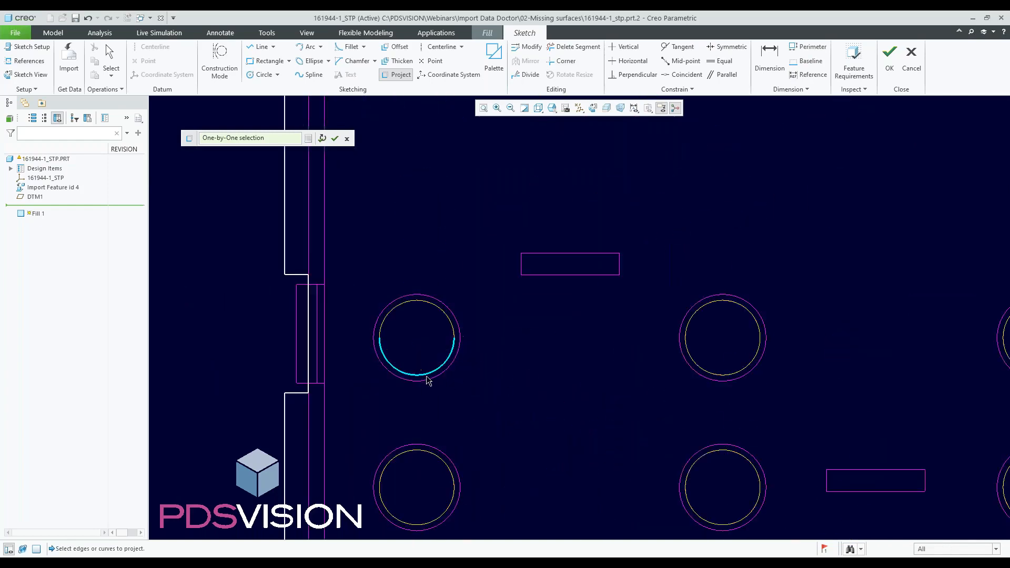
click(429, 351)
click(426, 309)
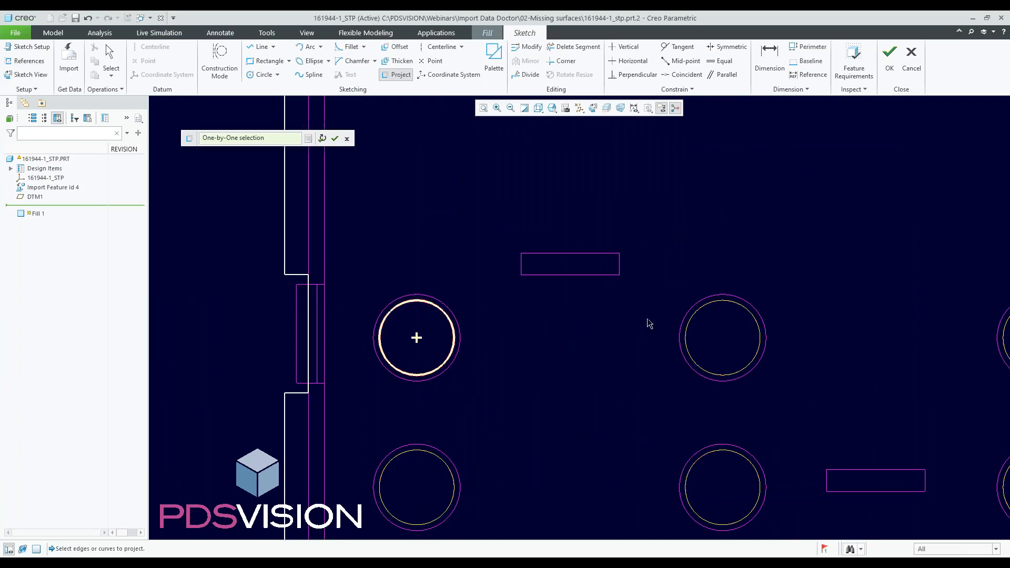
click(687, 311)
click(700, 358)
click(713, 459)
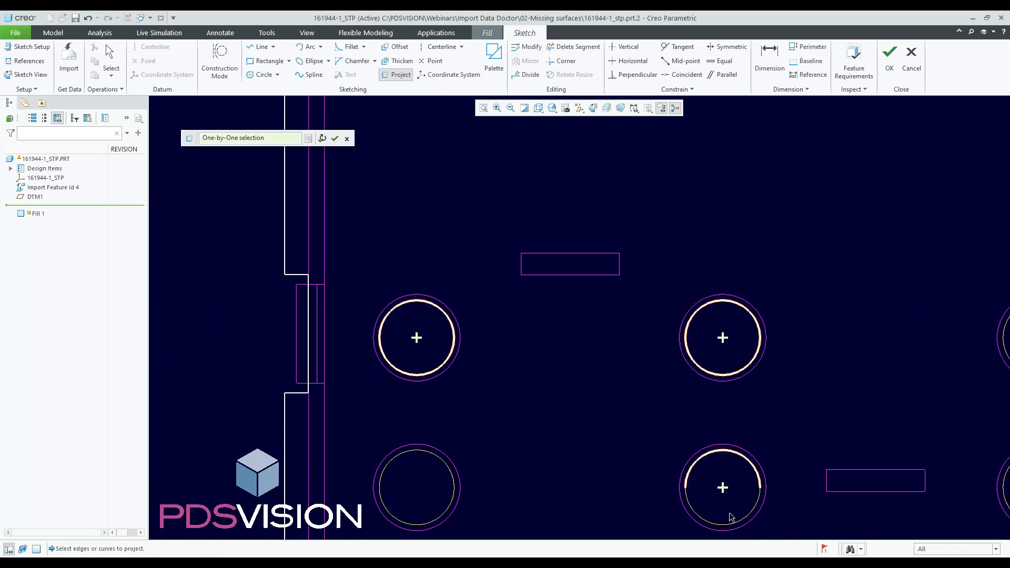
click(731, 526)
click(403, 456)
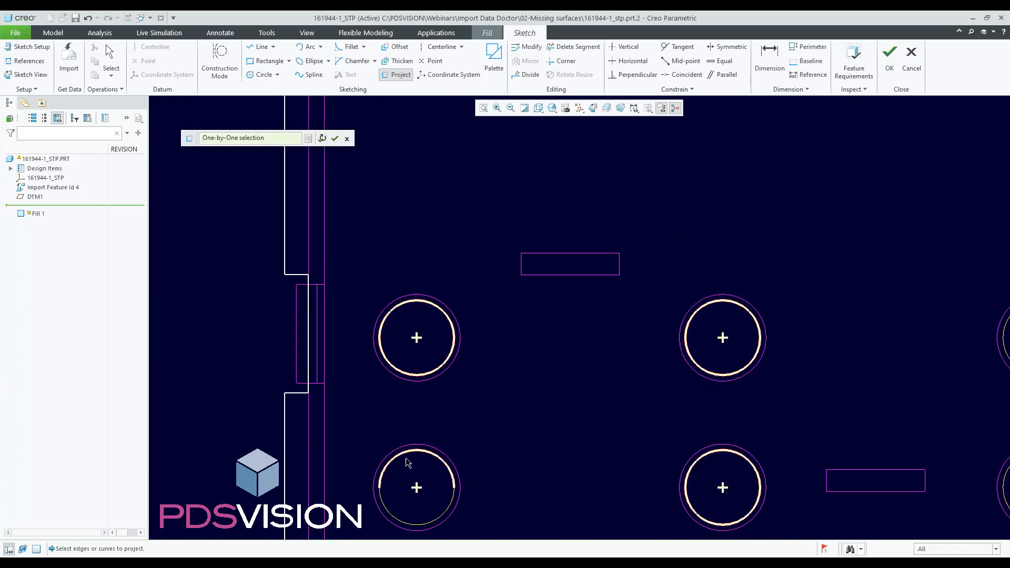
click(434, 522)
scroll(434, 522, up, 5)
scroll(506, 339, down, 4)
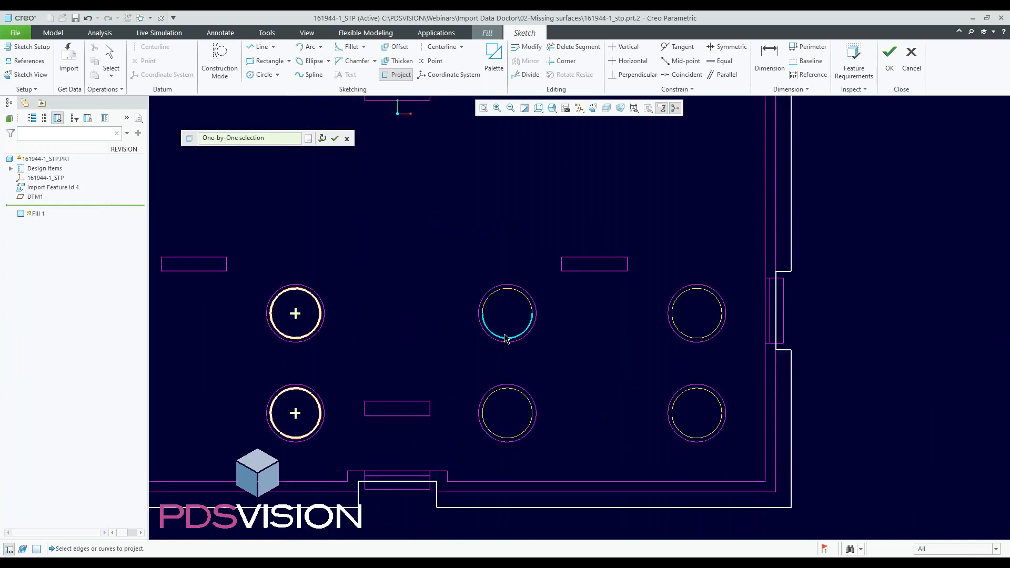
click(504, 337)
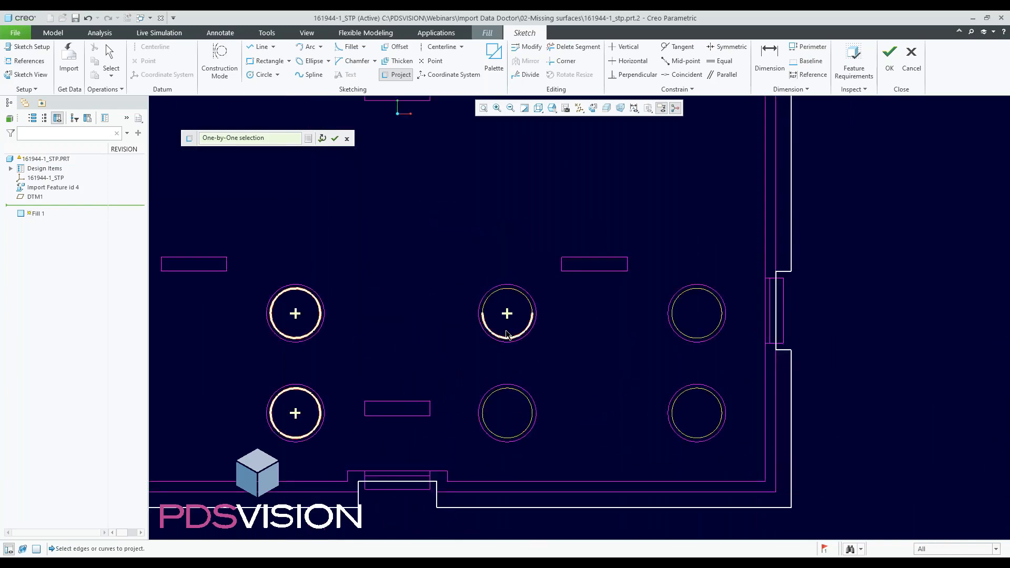
click(506, 290)
click(504, 403)
click(501, 436)
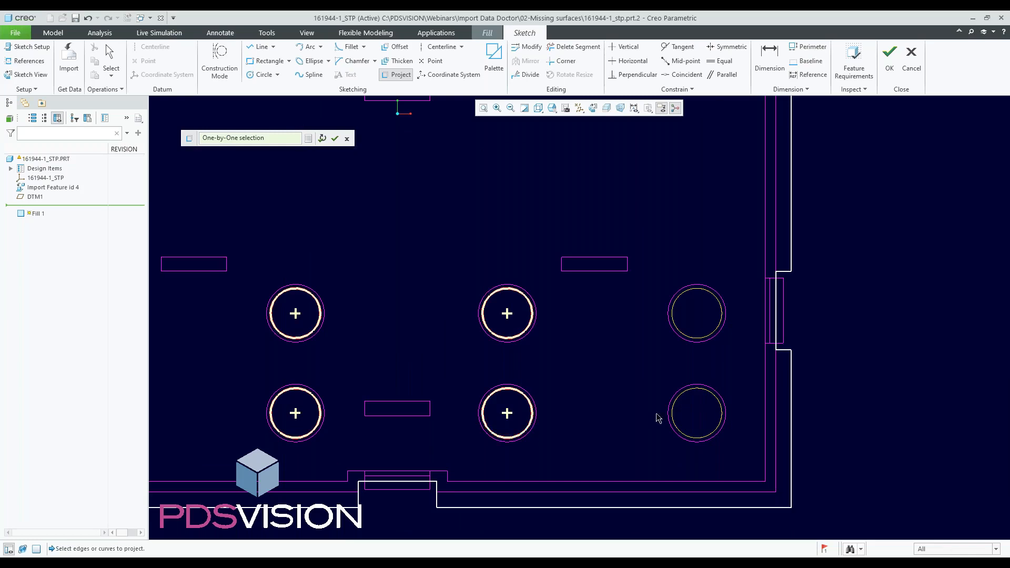
click(681, 393)
click(683, 434)
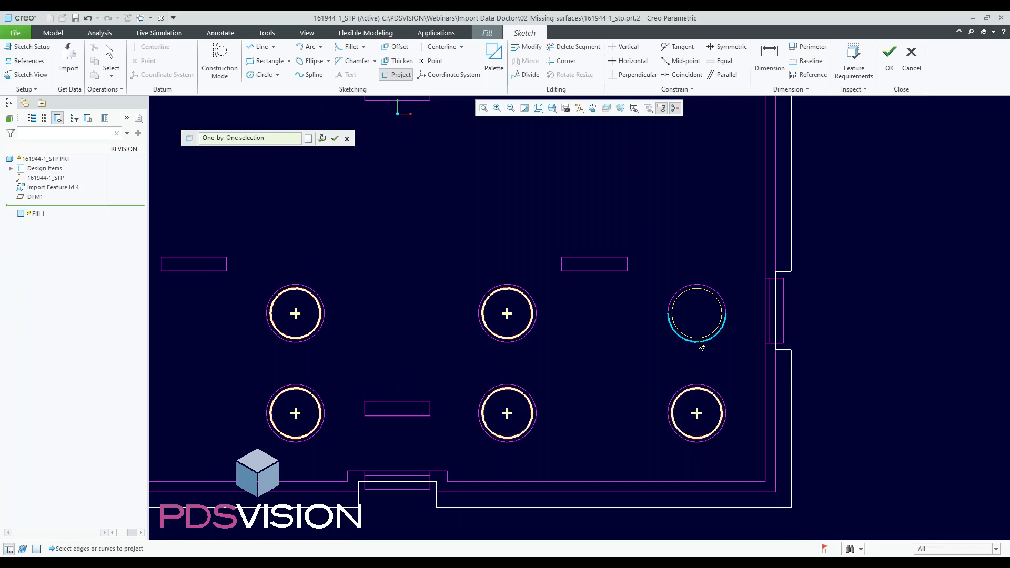
click(700, 340)
click(693, 290)
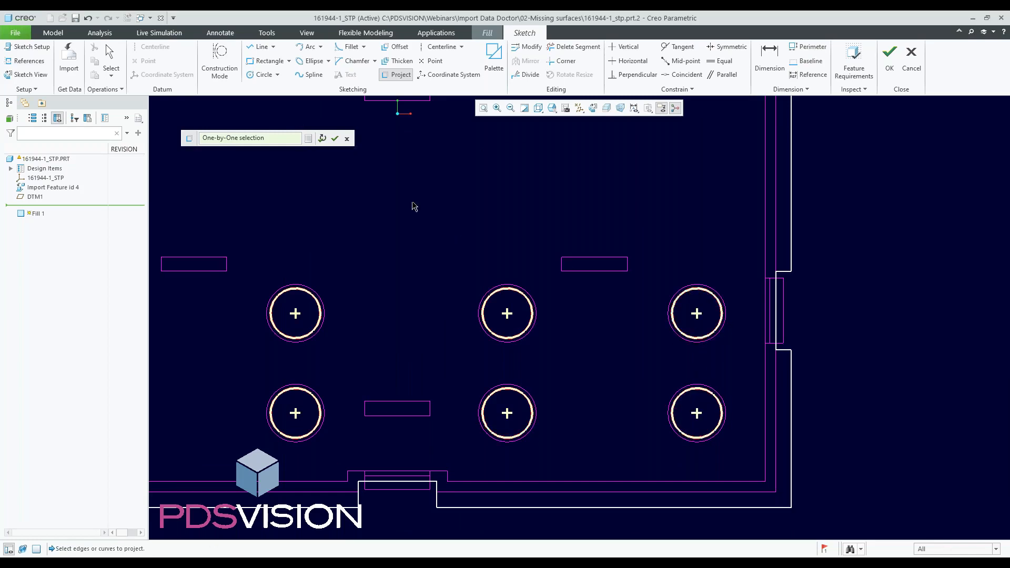
click(334, 140)
- Complete the sketch and finish the Fill surface
scroll(538, 340, up, 5)
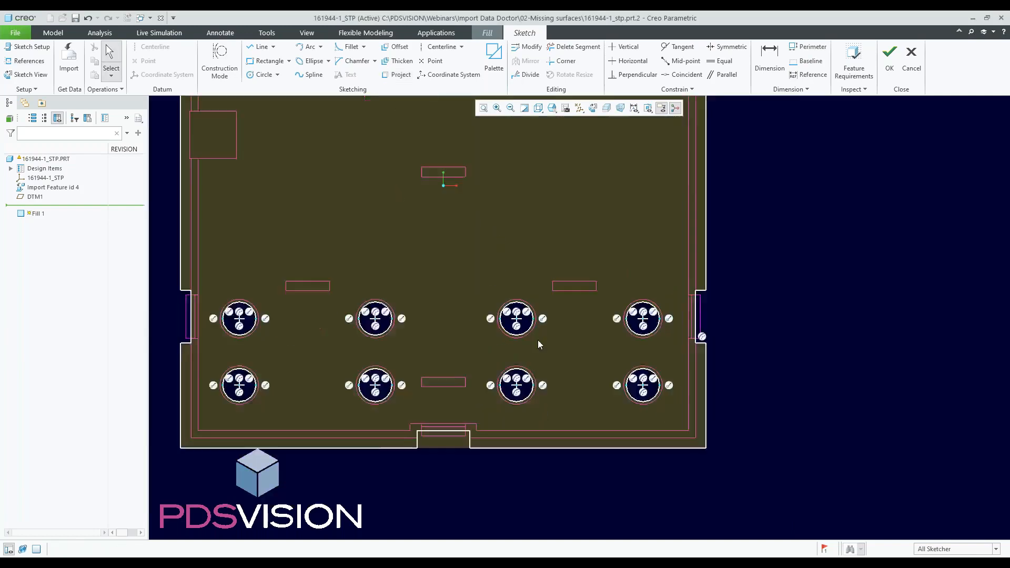
scroll(505, 242, down, 5)
scroll(522, 241, up, 5)
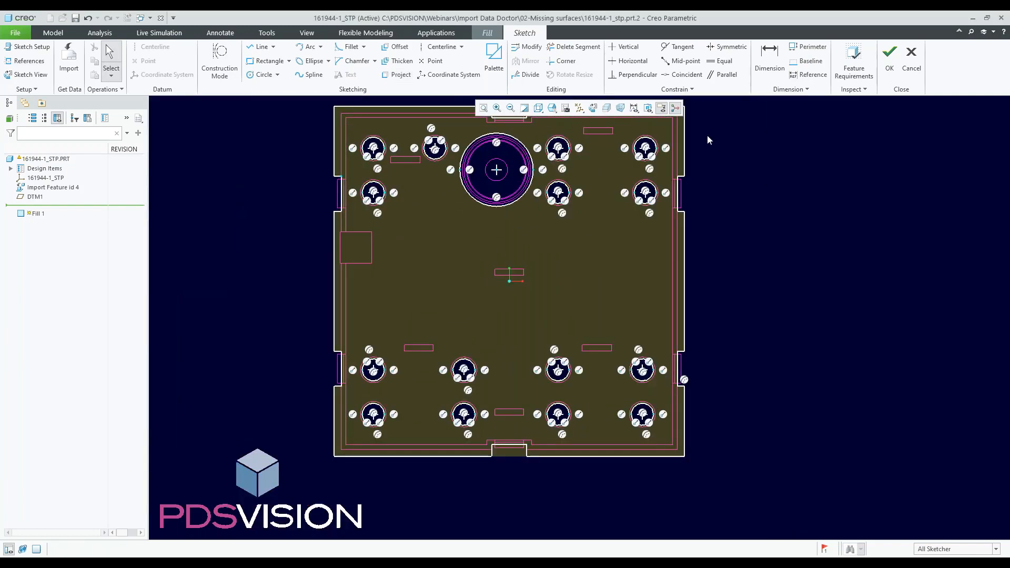
click(889, 61)
click(248, 61)
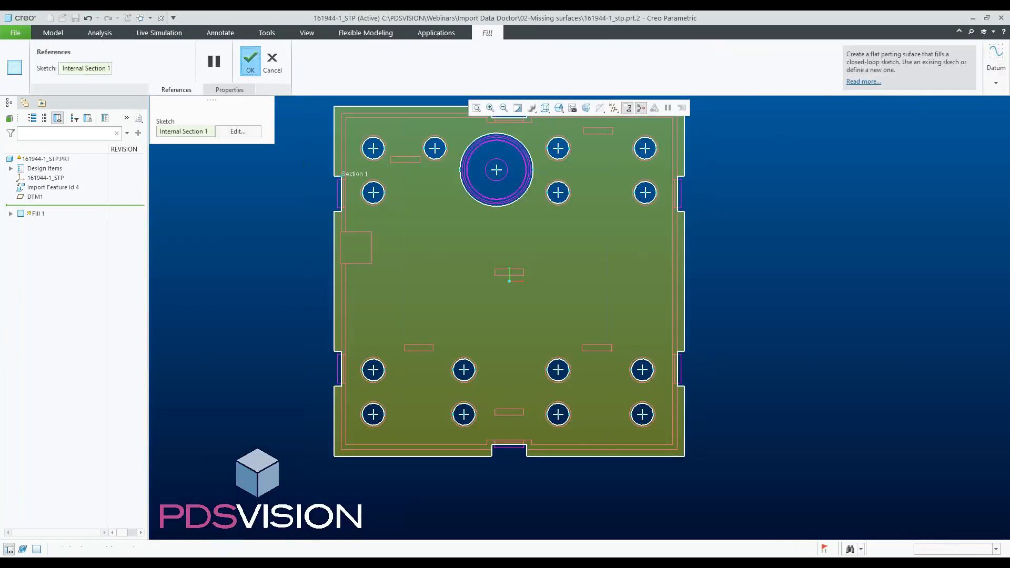
- Collapse the import feature and Fill 1 into a single feature
key(ctrl+d)
mouse_move(281, 196)
middle_down()
mouse_move(255, 198)
mouse_move(261, 207)
mouse_move(249, 195)
mouse_move(298, 213)
middle_up()
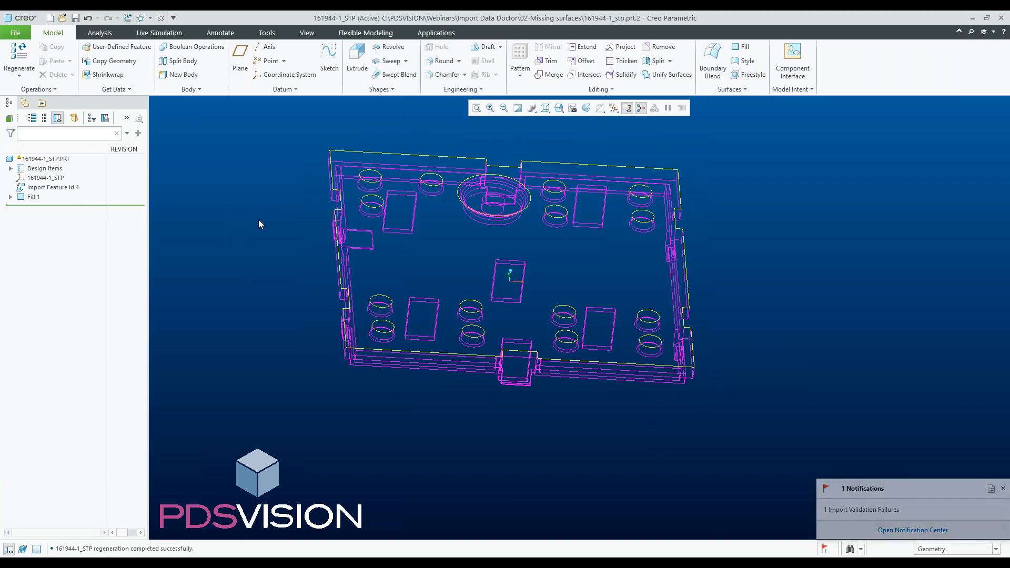
scroll(543, 374, up, 1)
scroll(499, 328, down, 1)
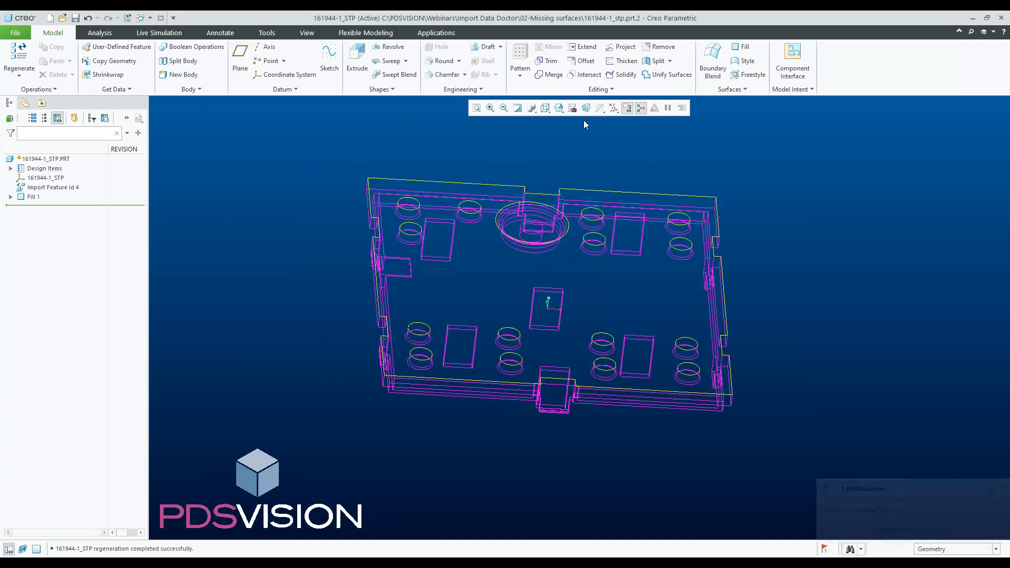
click(602, 90)
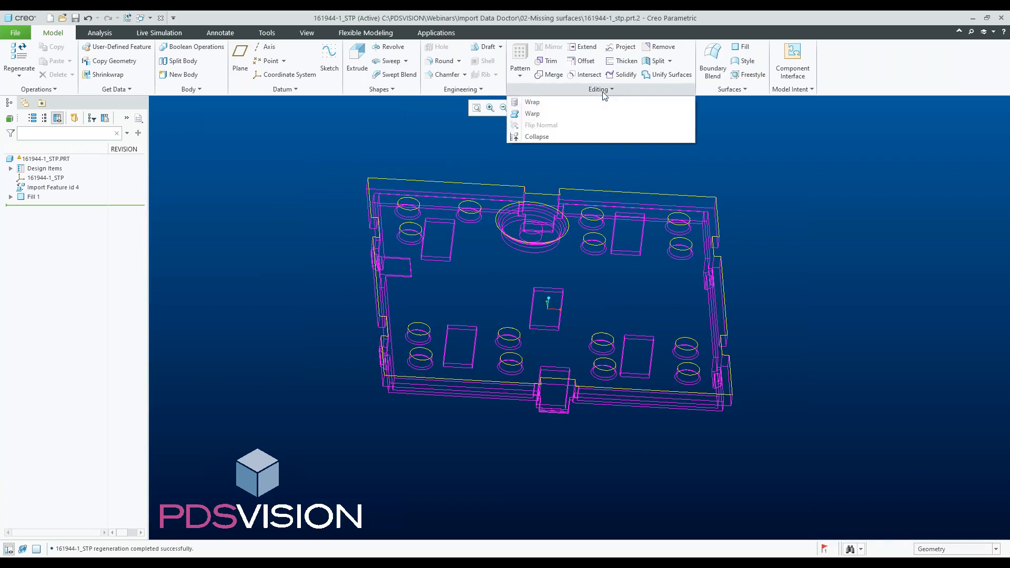
click(537, 136)
click(38, 188)
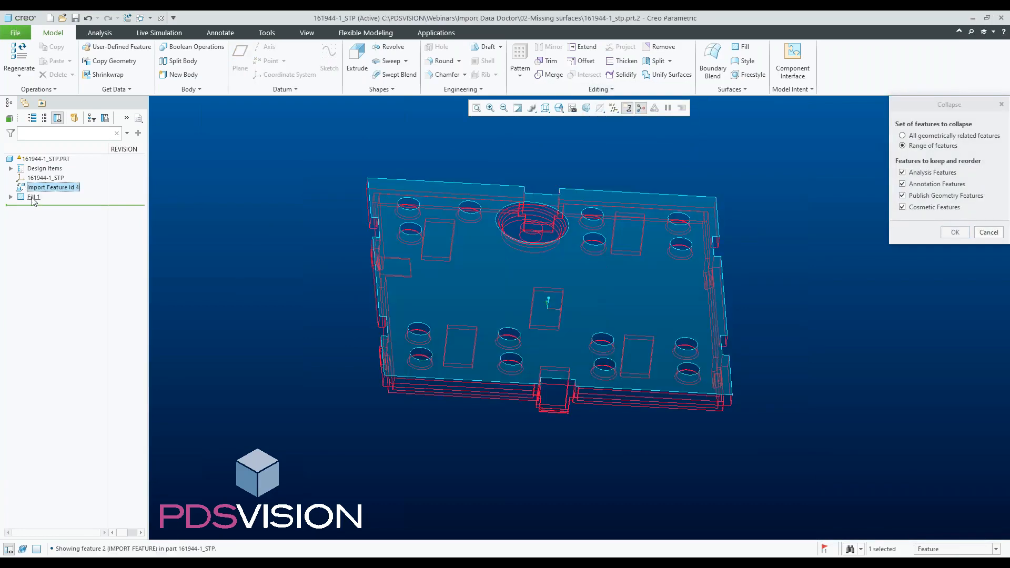
click(33, 198)
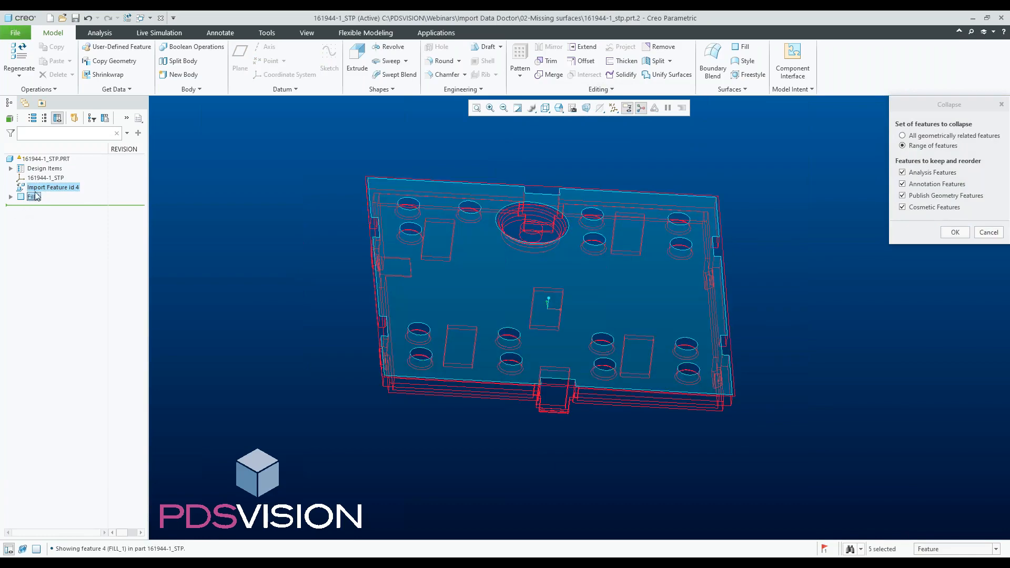
click(955, 233)
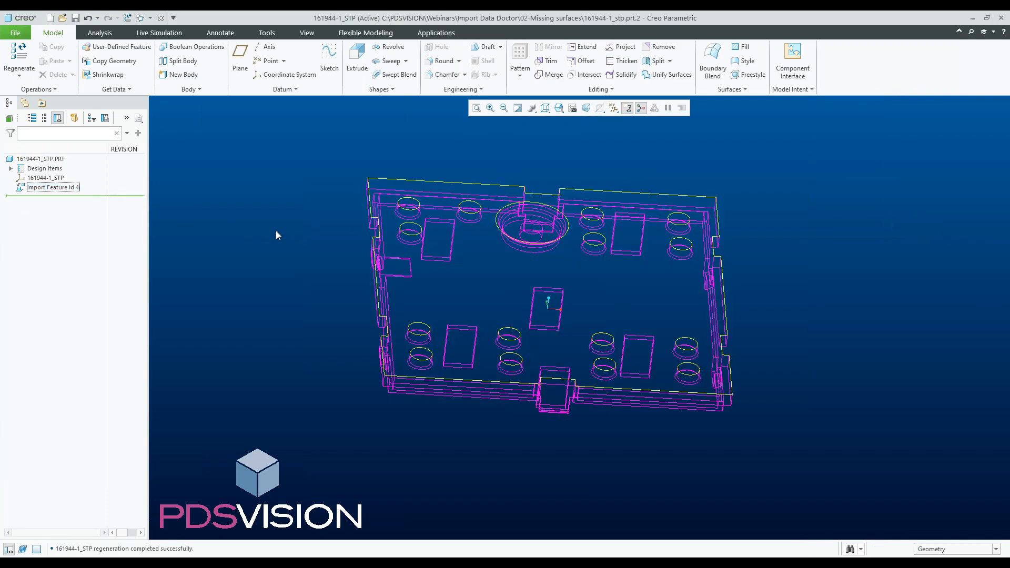
- Edit the import feature in Import Data Doctor and delete its Datums folder
click(63, 188)
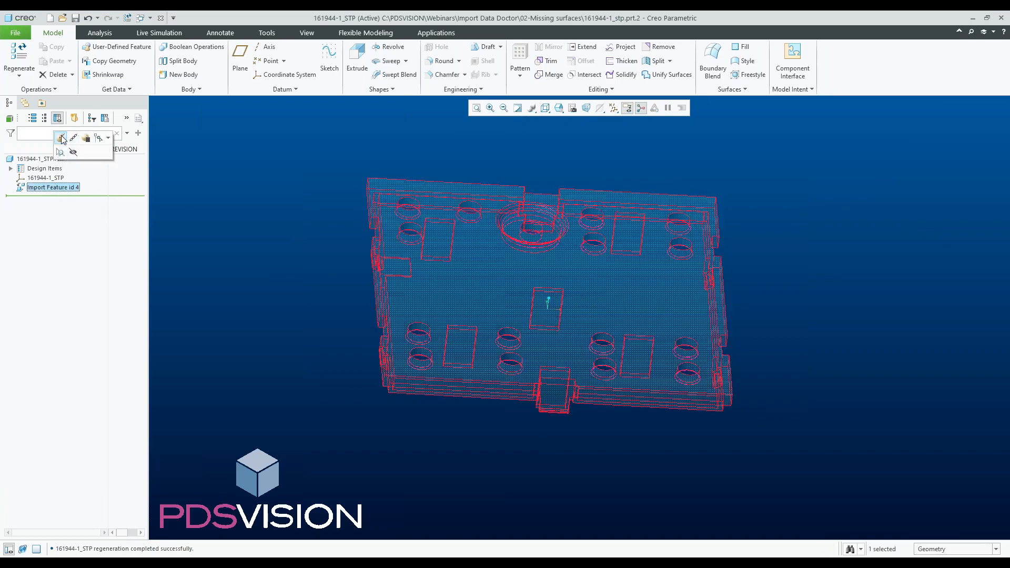
click(59, 135)
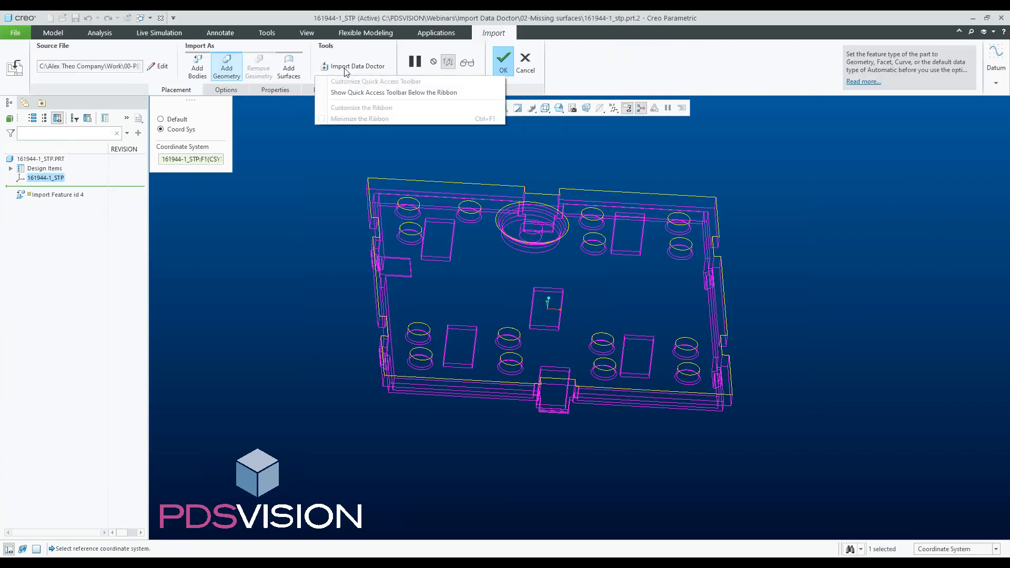
click(345, 71)
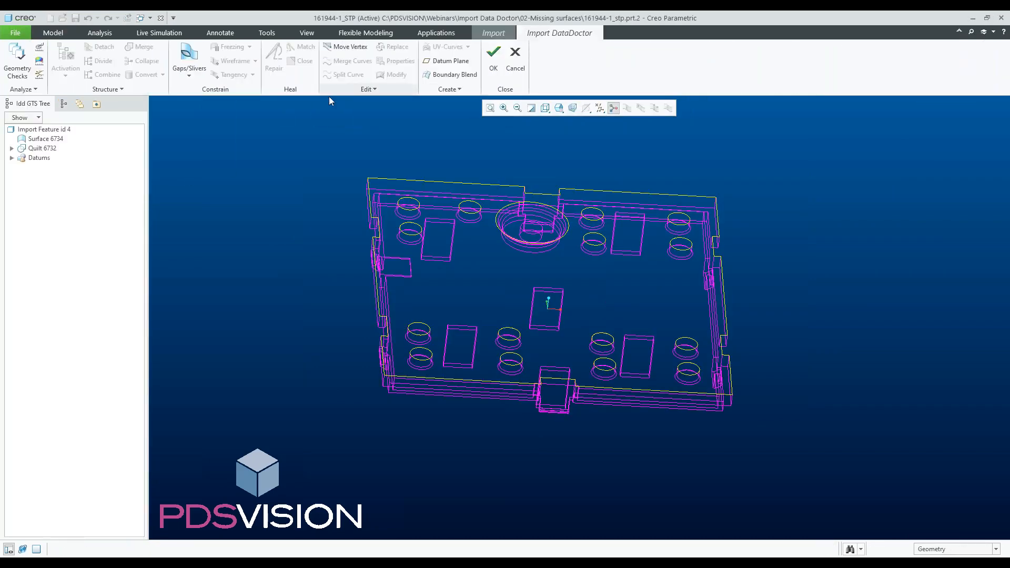
click(35, 140)
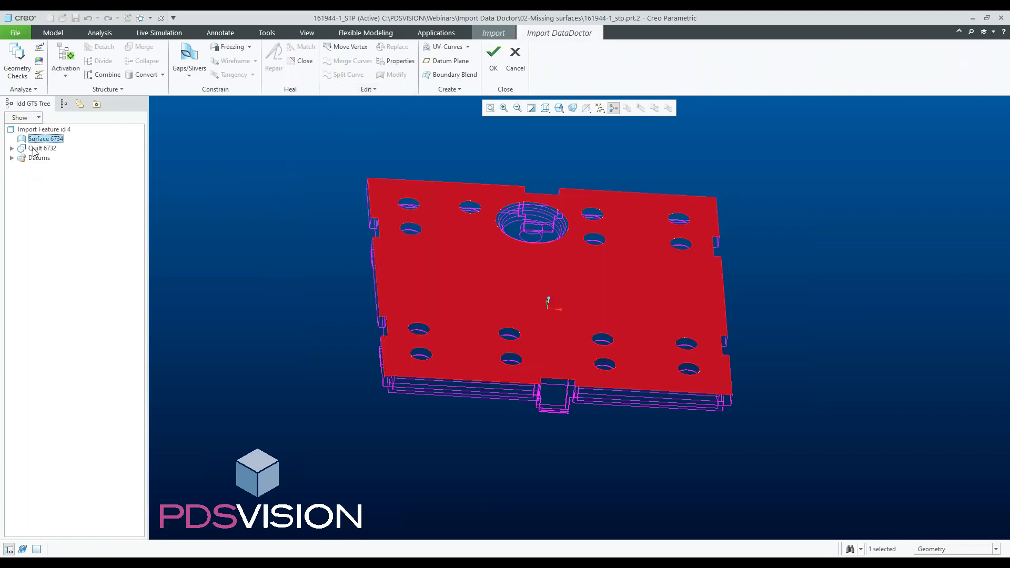
click(11, 158)
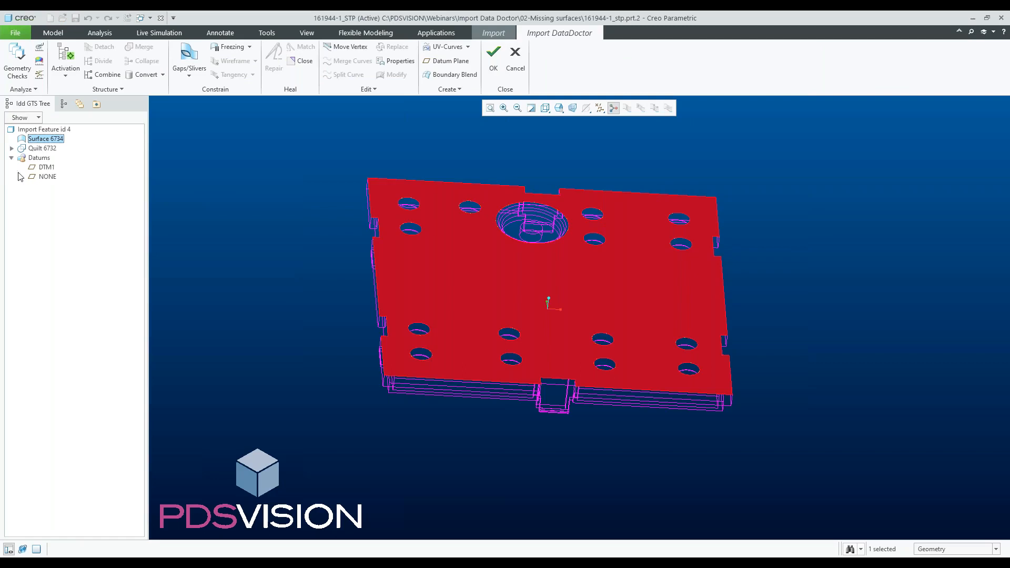
click(44, 168)
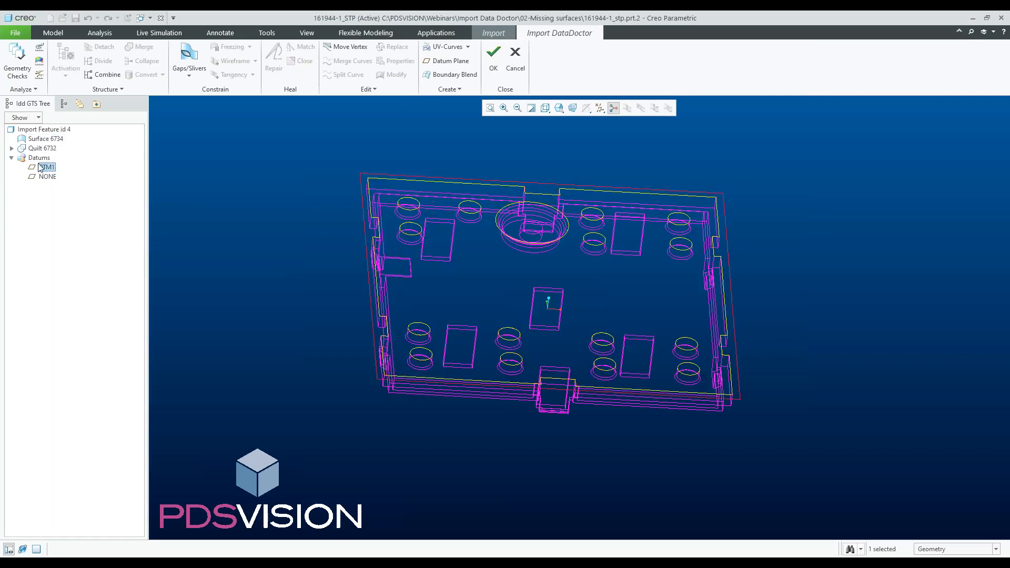
click(35, 159)
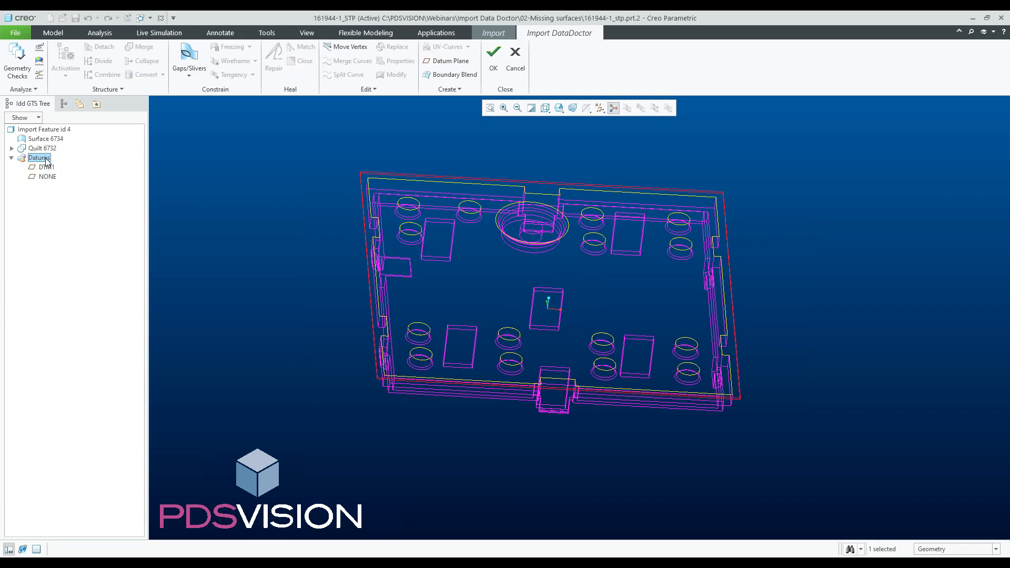
key(Delete)
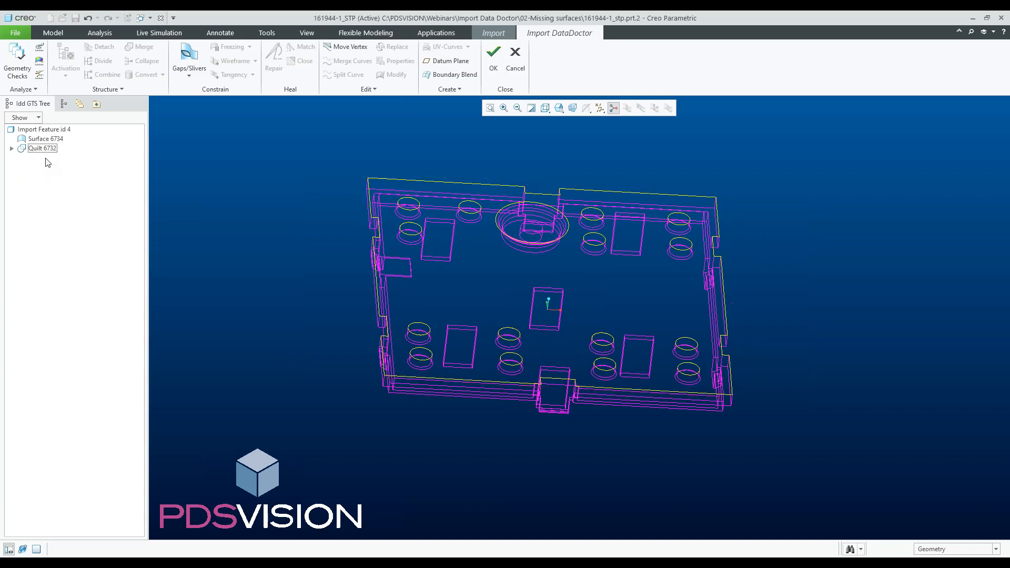
- Merge Surface 6734 with the plate's side quilt into one quilt
click(12, 149)
click(39, 140)
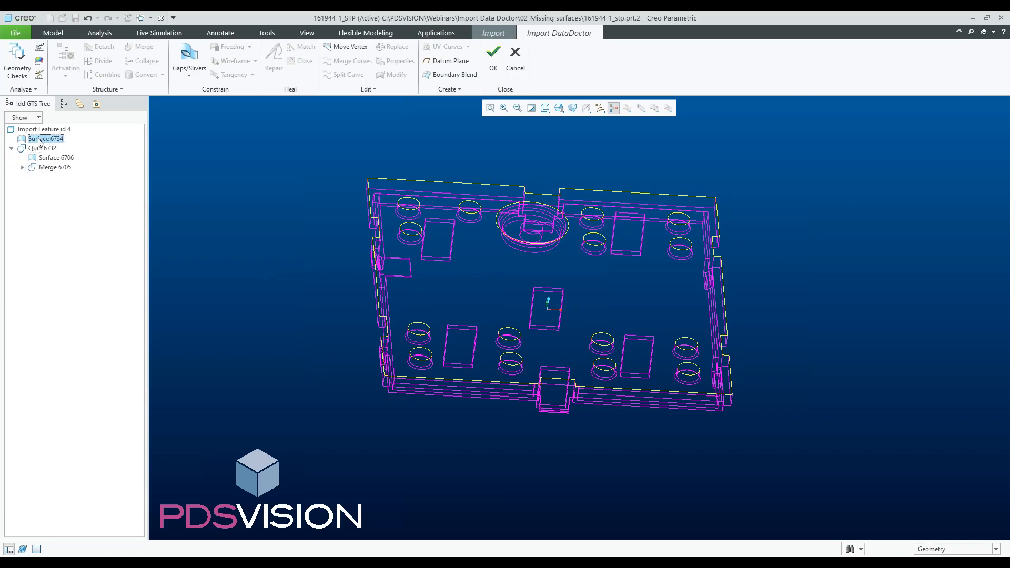
click(39, 140)
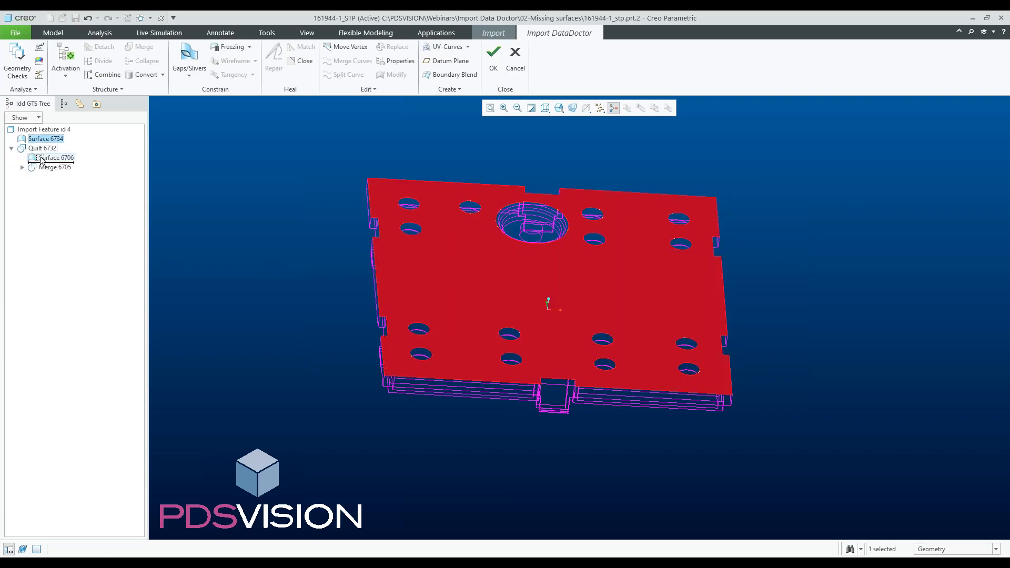
drag(41, 159, 42, 161)
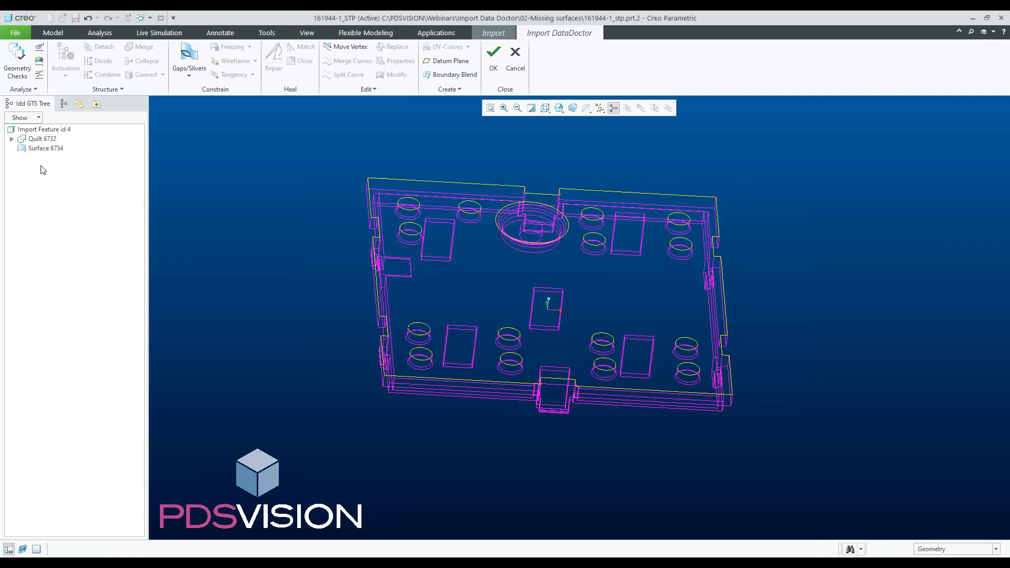
click(12, 139)
click(21, 157)
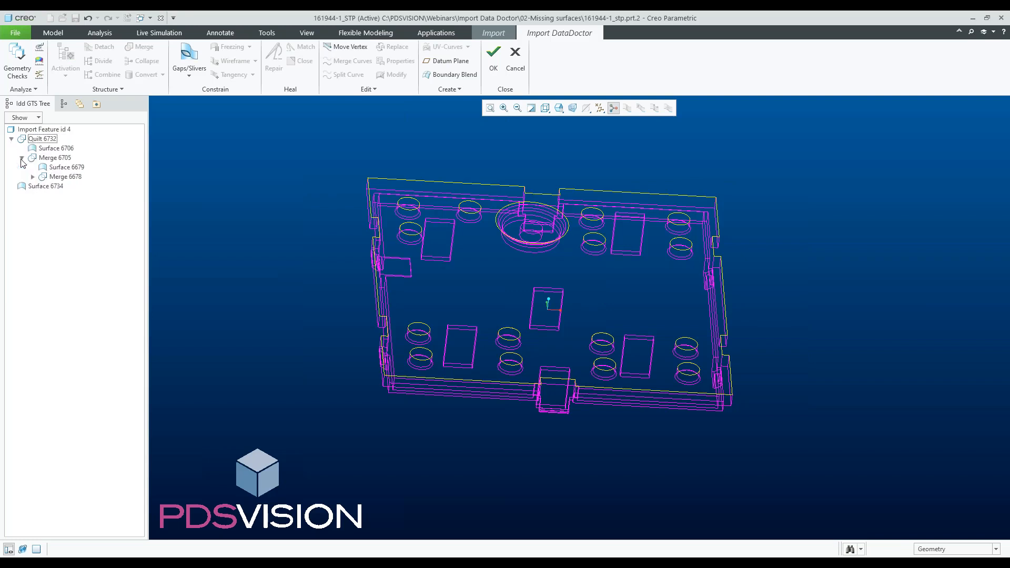
click(33, 188)
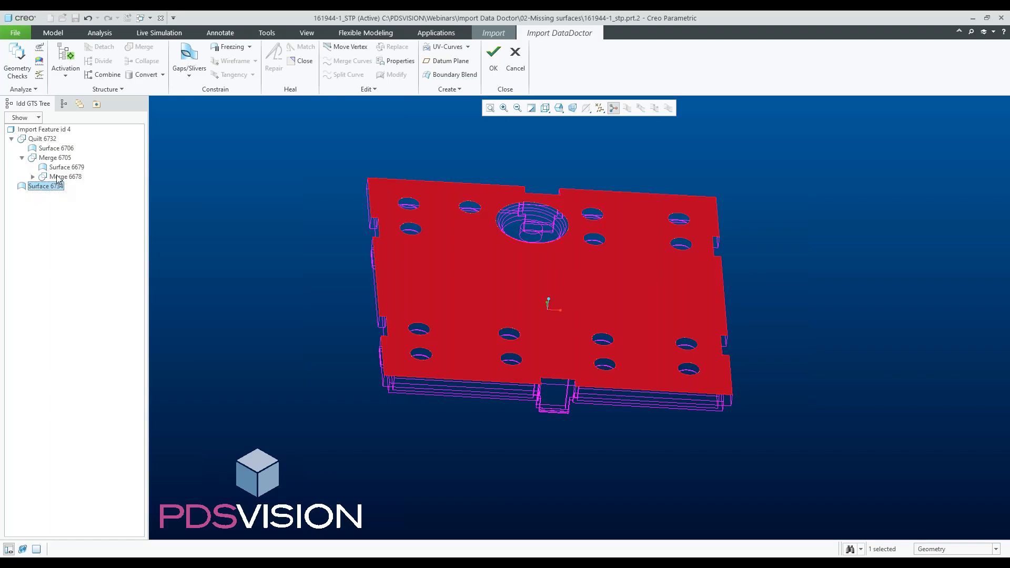
scroll(382, 377, up, 5)
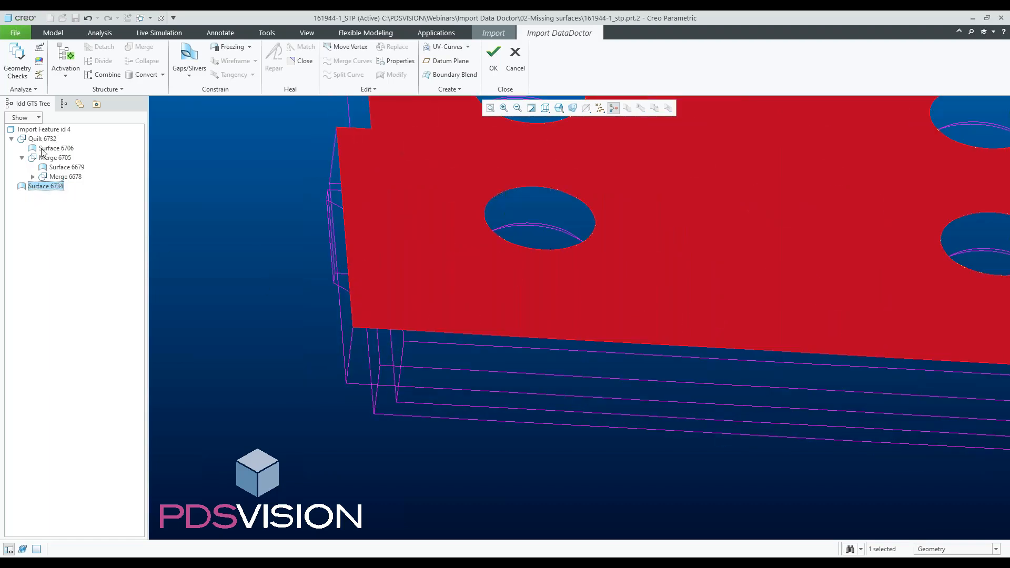
scroll(242, 308, down, 4)
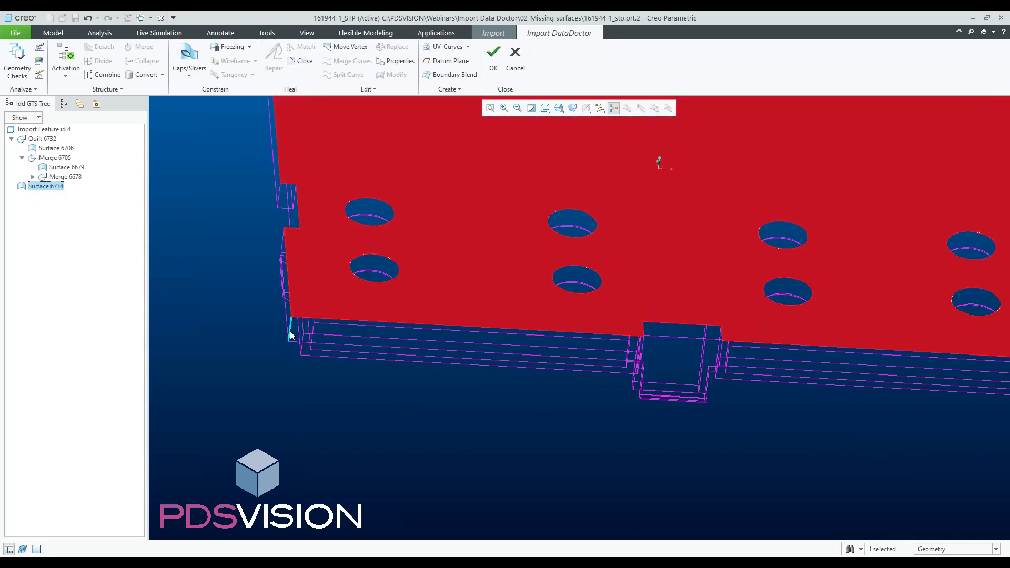
scroll(289, 332, up, 5)
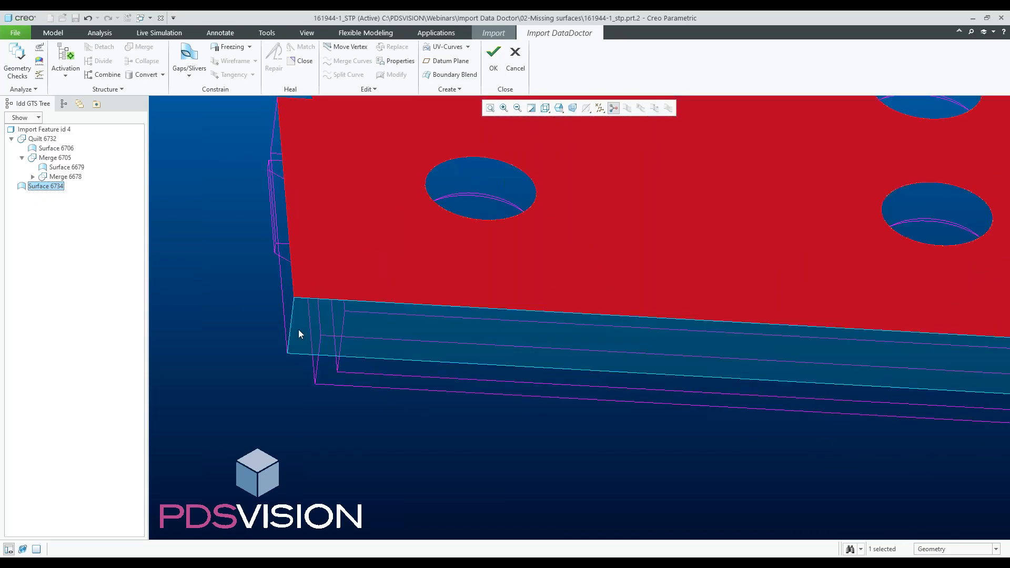
ctrl+click(298, 333)
right_click(298, 330)
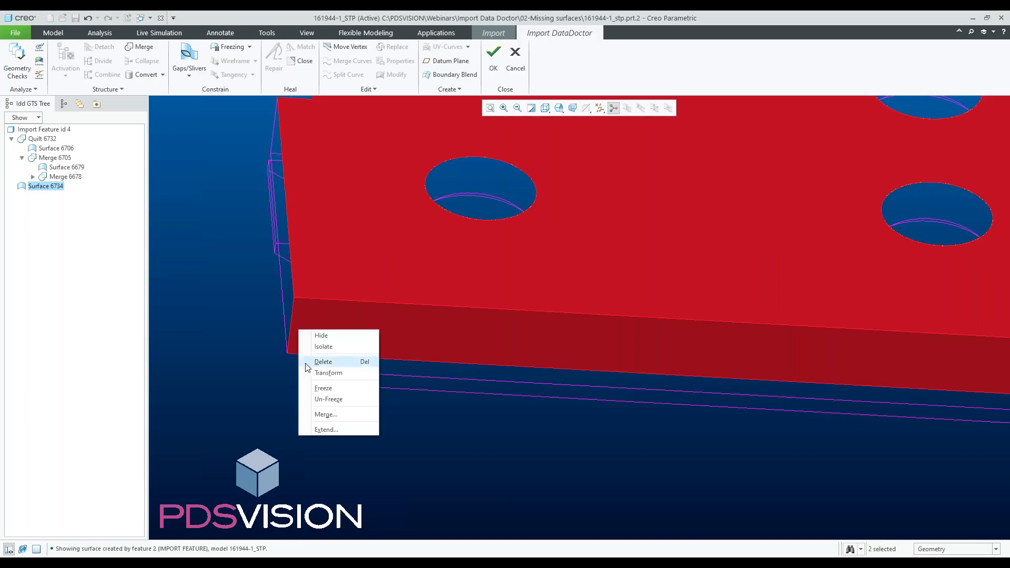
click(325, 414)
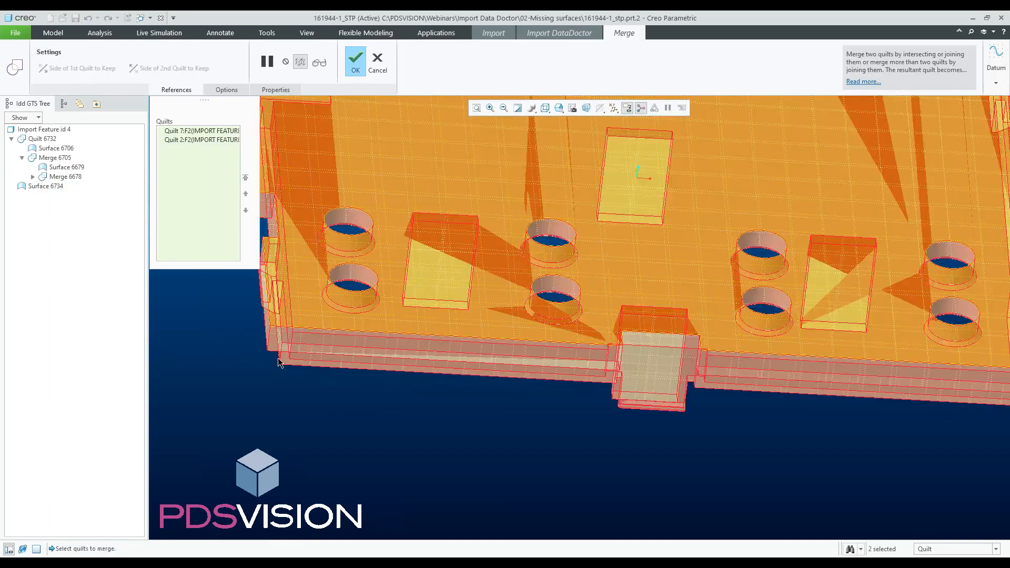
scroll(279, 362, down, 5)
click(354, 59)
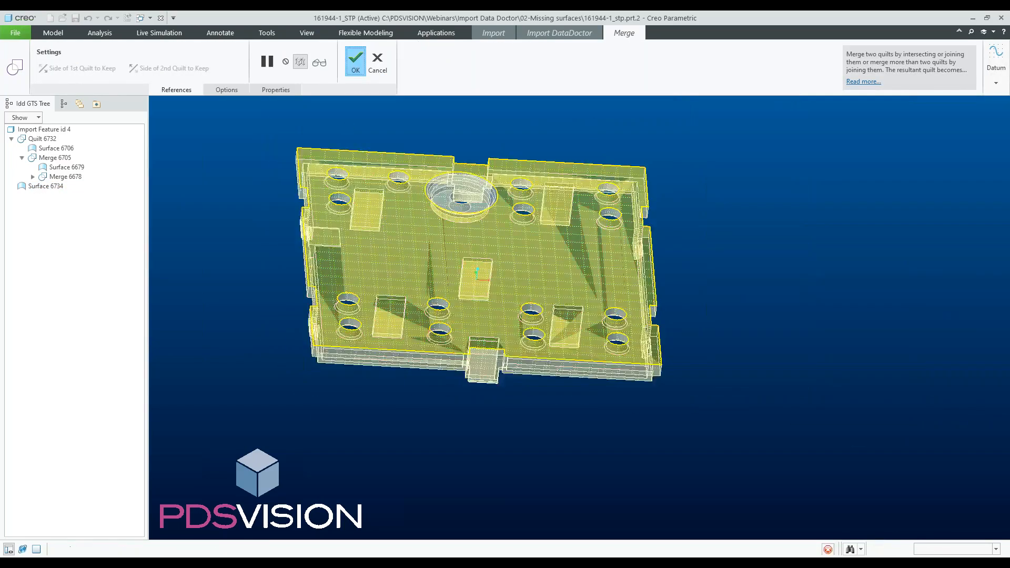
- Accept the Import Data Doctor changes and finish the import feature
mouse_move(327, 207)
middle_down()
mouse_move(349, 236)
mouse_move(343, 211)
middle_up()
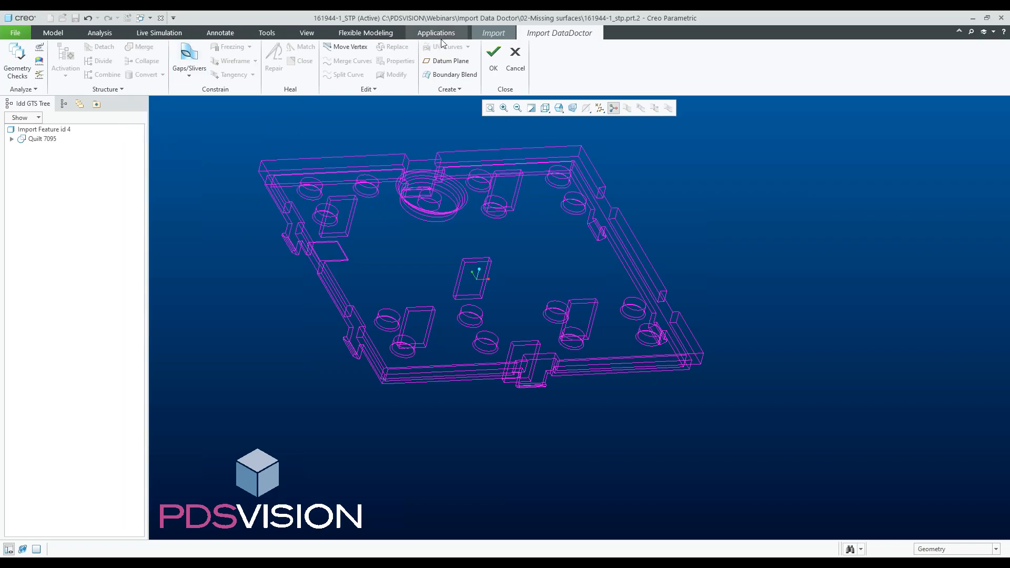
click(493, 57)
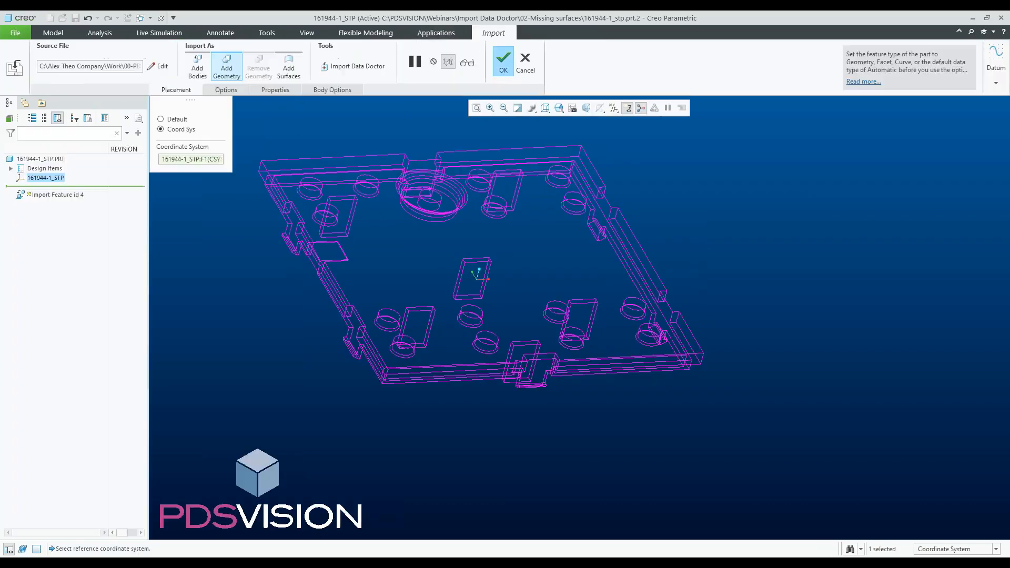
click(468, 63)
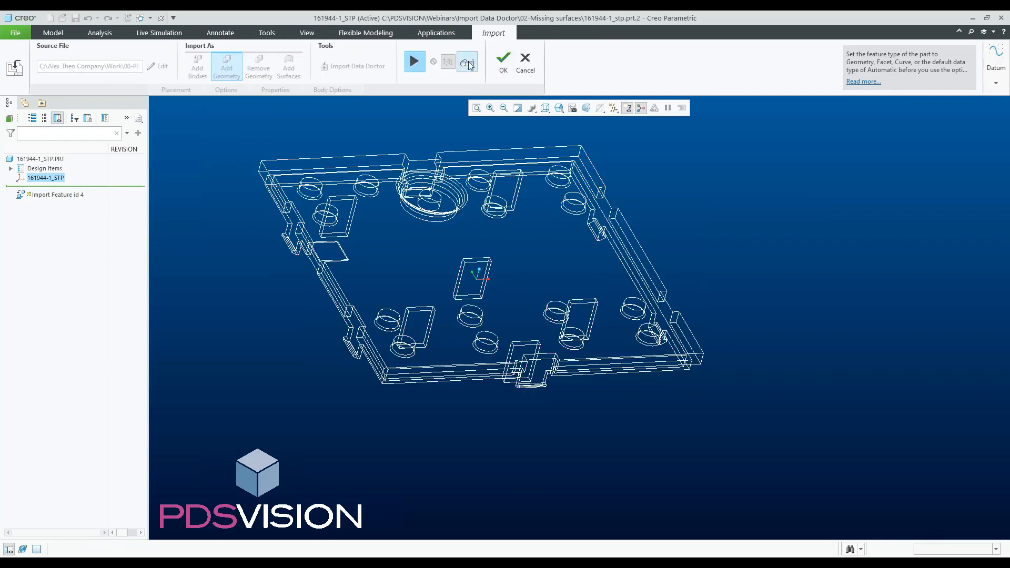
click(504, 61)
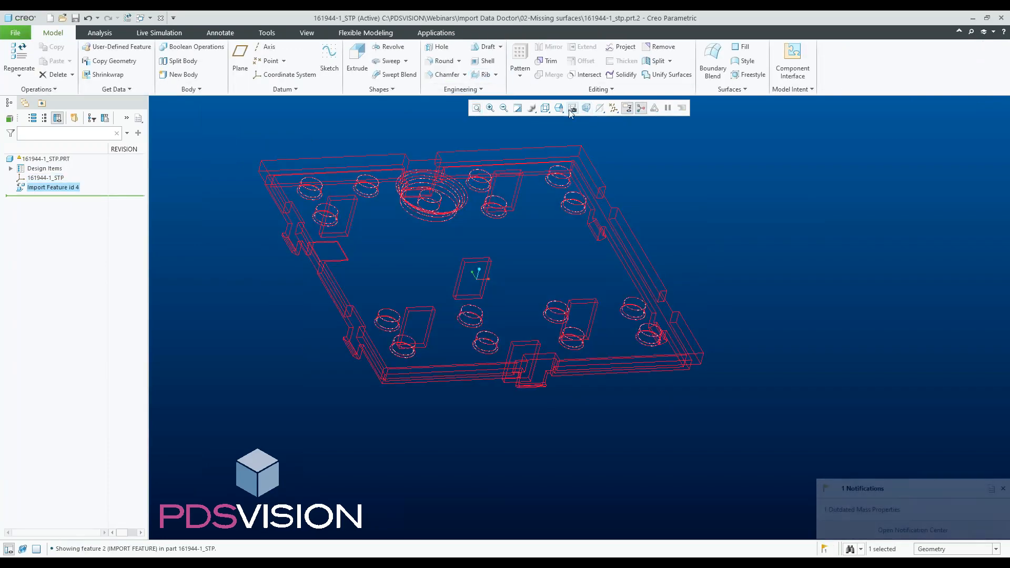
- Display the repaired plate shaded with edges
click(572, 108)
click(585, 131)
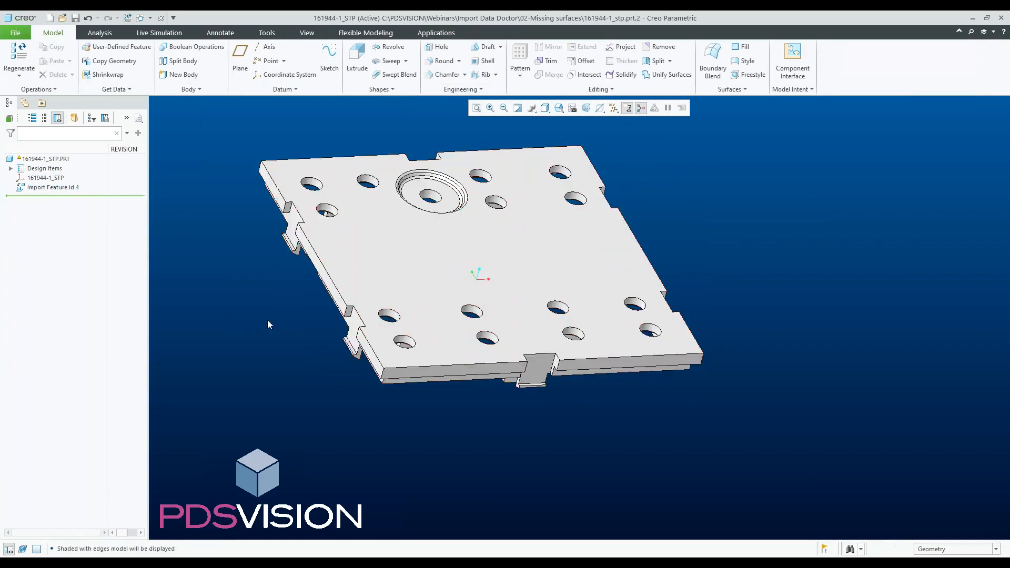
mouse_move(485, 303)
middle_down()
mouse_move(476, 308)
mouse_move(493, 308)
middle_up()
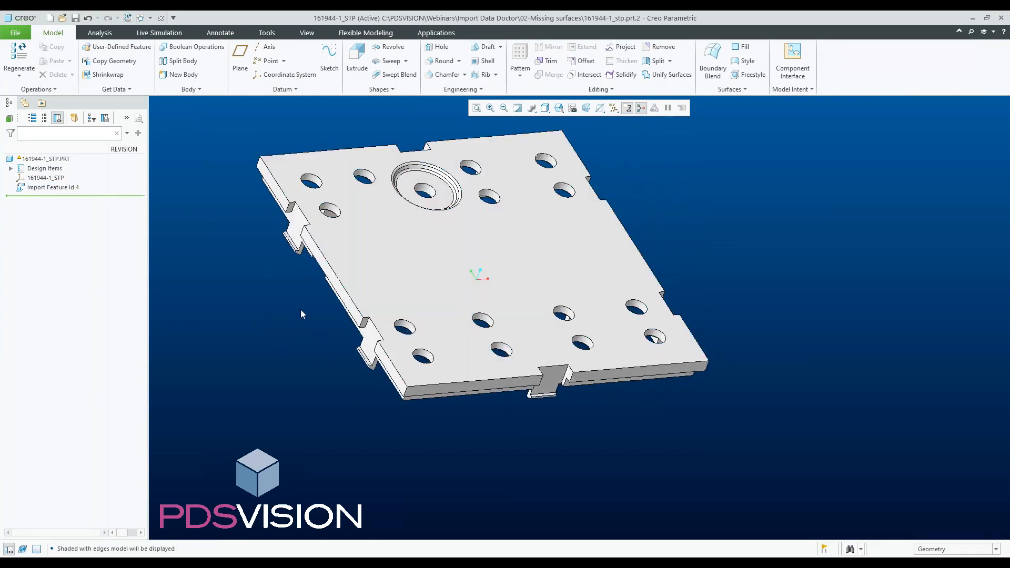
- Switch to the SOUTHCO-R4-60-210-77 part window and examine its imported geometry
click(161, 19)
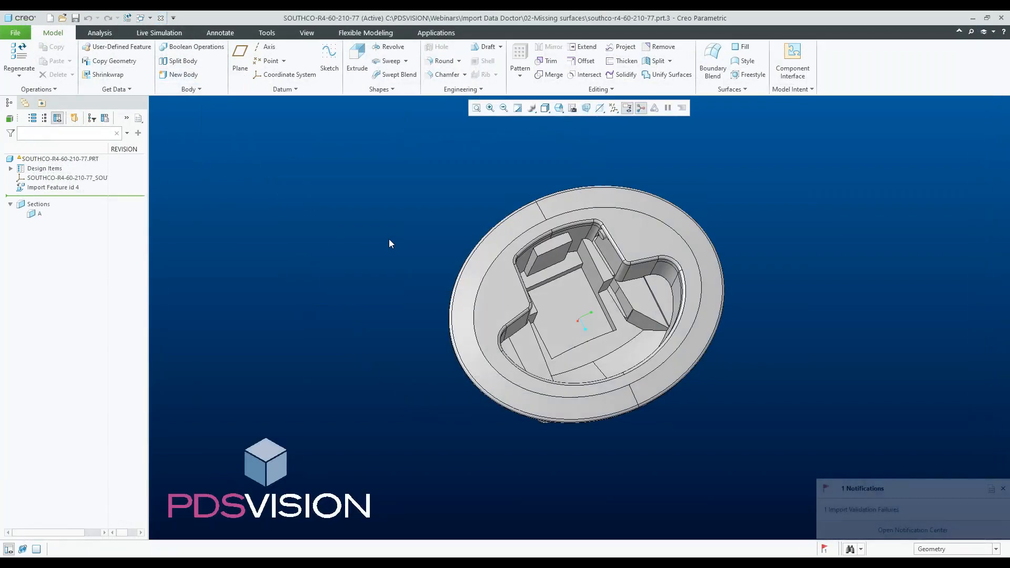
scroll(591, 249, down, 2)
scroll(528, 248, up, 2)
middle_drag(527, 248, 532, 240)
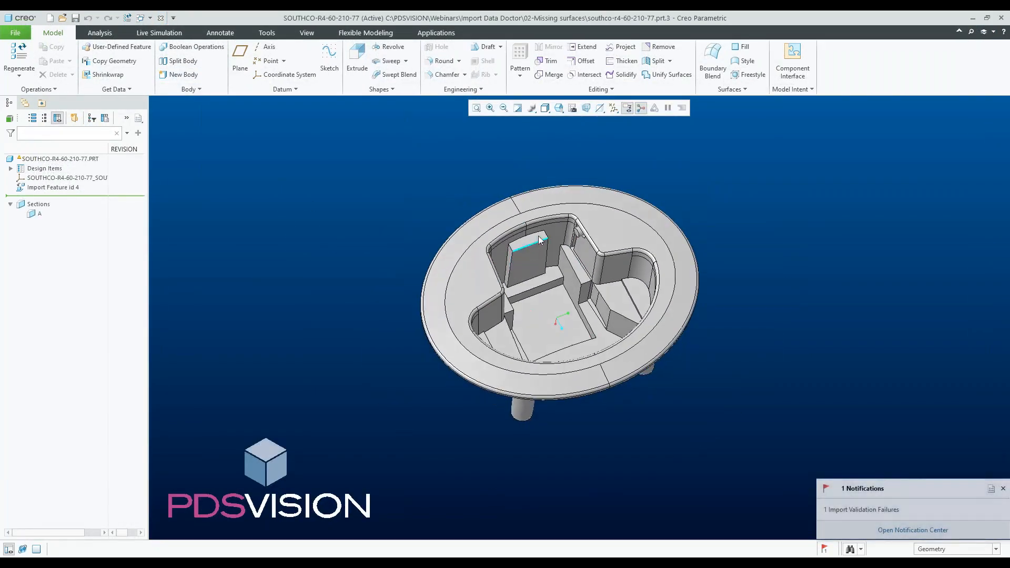
scroll(618, 243, down, 2)
scroll(586, 229, down, 2)
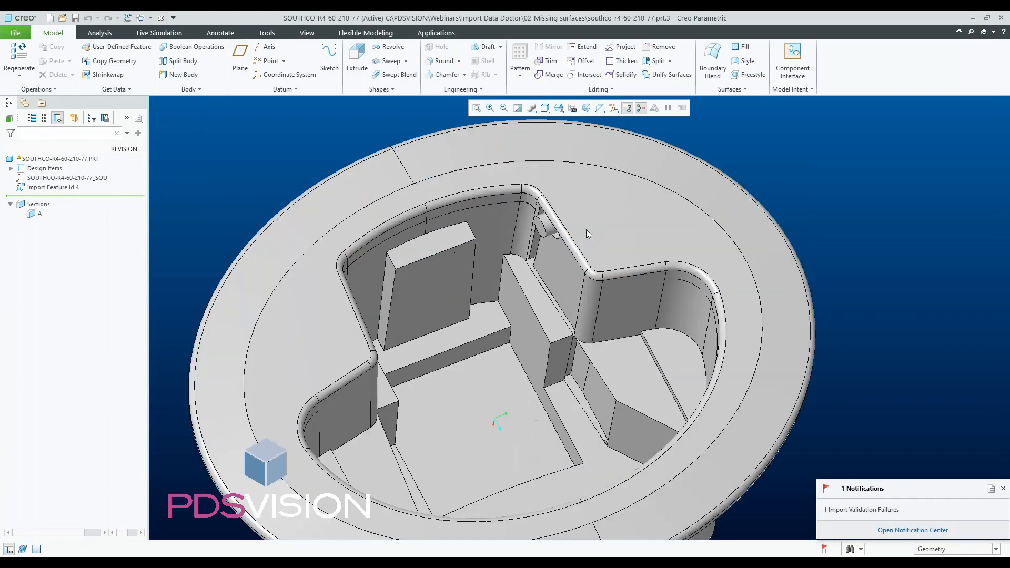
scroll(547, 273, up, 4)
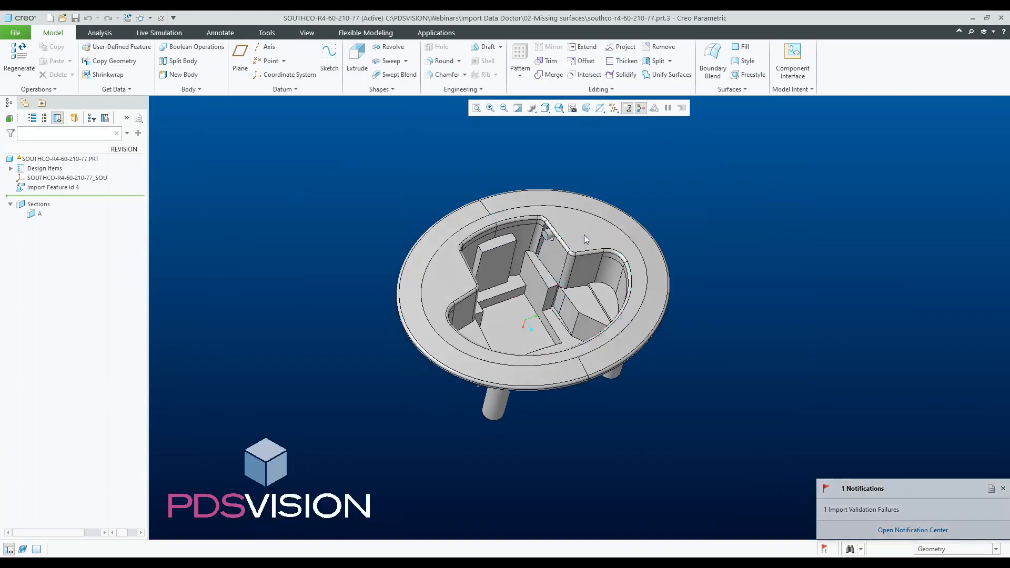
scroll(563, 255, down, 4)
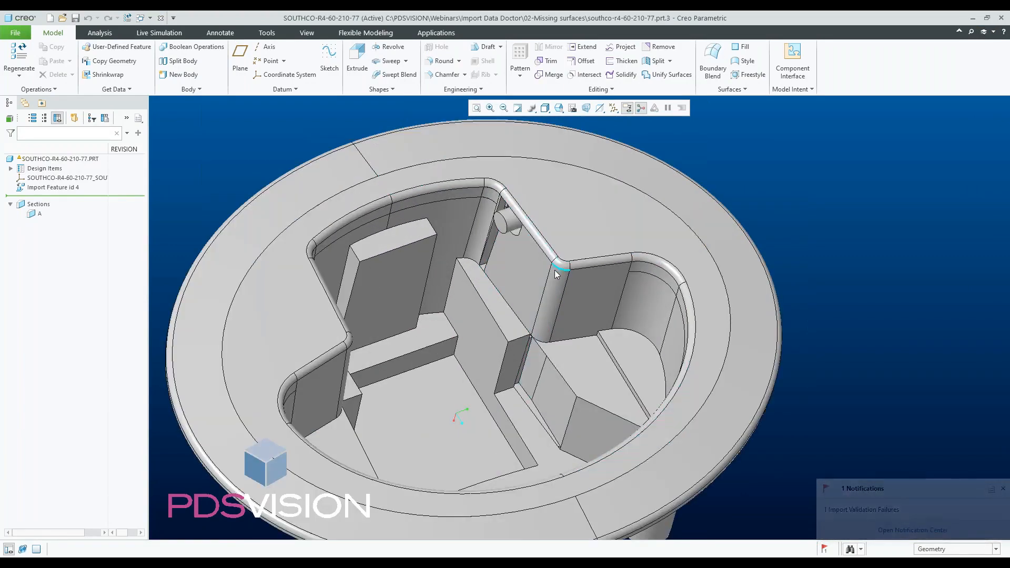
- Inspect the cylindrical boss and the adjoining wall surfaces inside the part's cut-out opening
scroll(553, 274, up, 2)
middle_drag(519, 301, 487, 266)
scroll(487, 267, down, 5)
scroll(469, 219, up, 3)
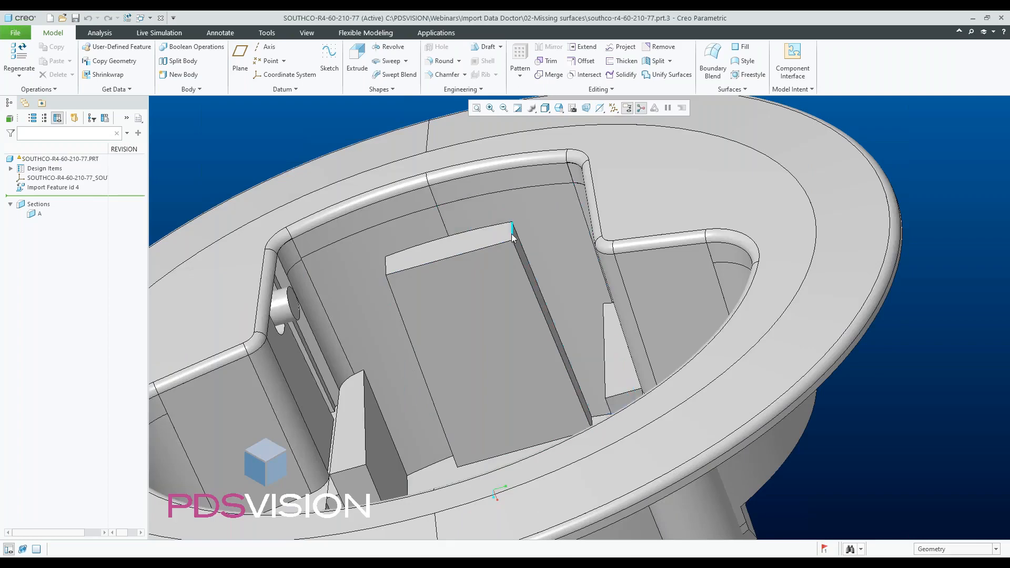
middle_drag(517, 234, 562, 214)
scroll(561, 210, down, 2)
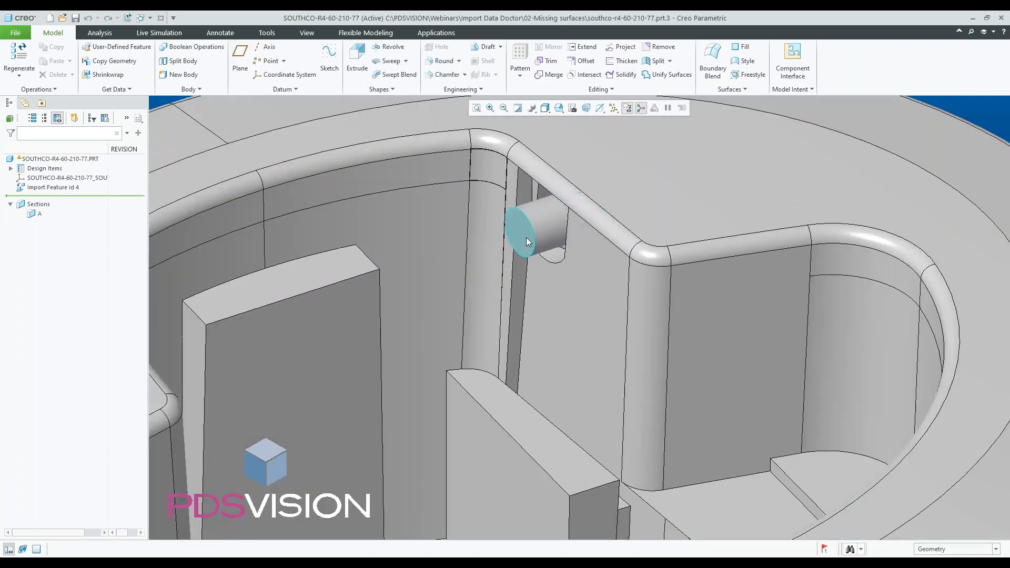
scroll(477, 238, up, 2)
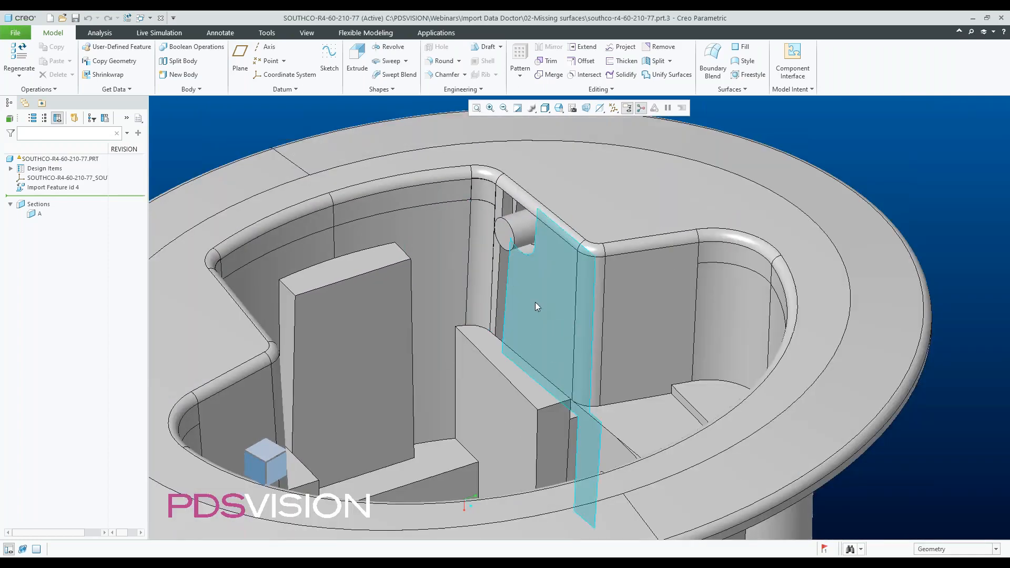
scroll(512, 220, down, 2)
scroll(489, 246, down, 3)
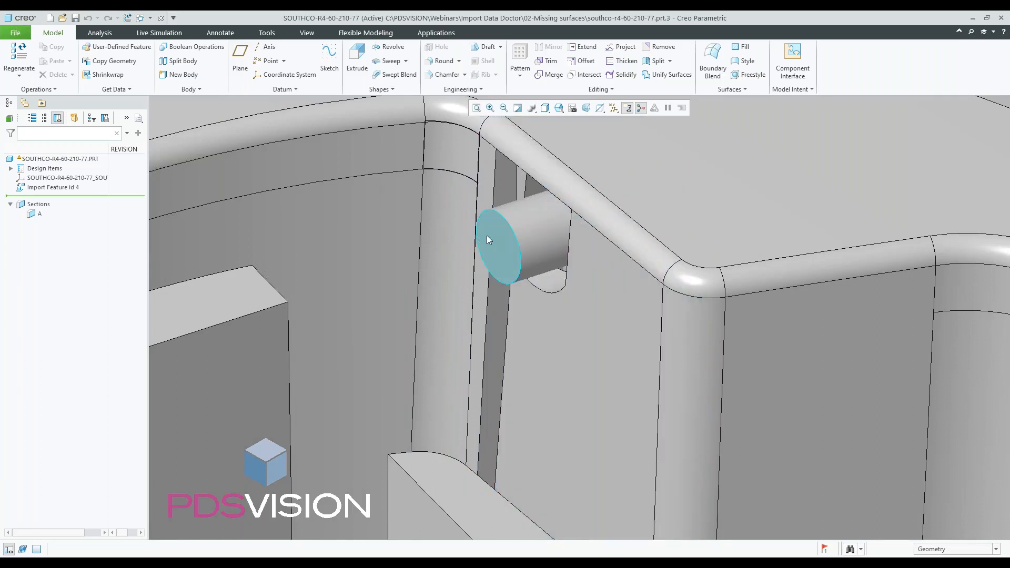
scroll(490, 241, down, 2)
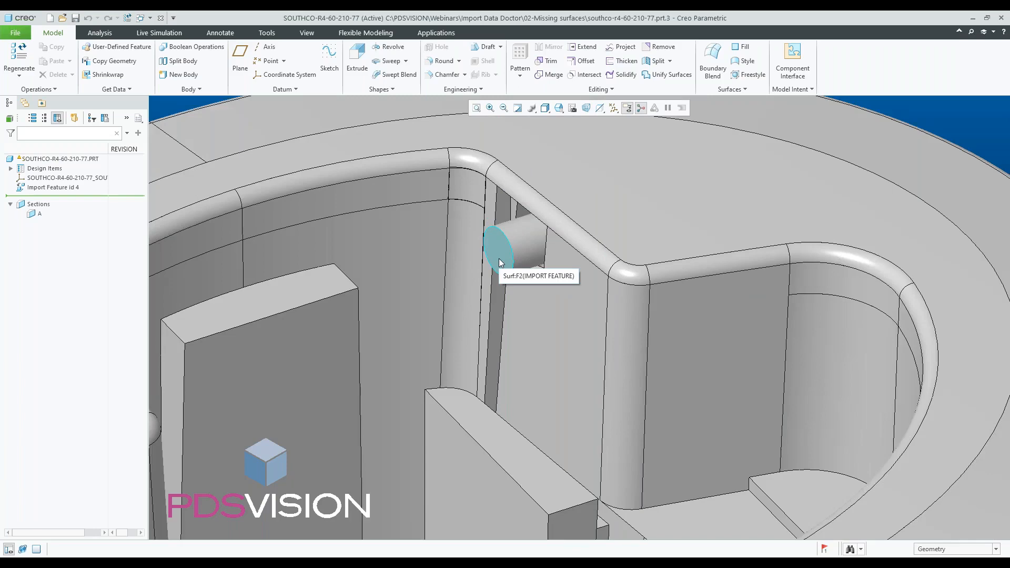
scroll(500, 262, down, 2)
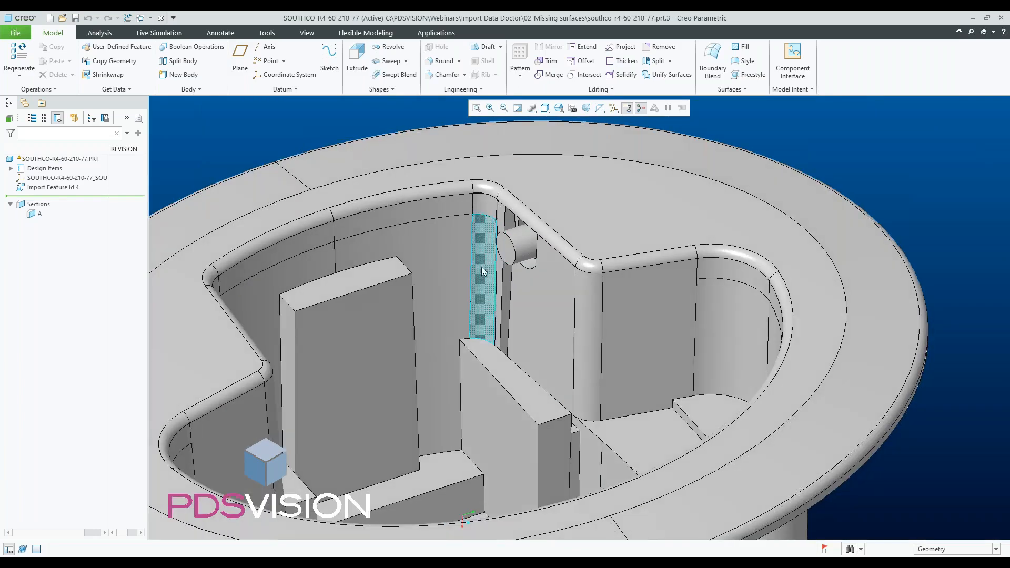
scroll(510, 258, up, 3)
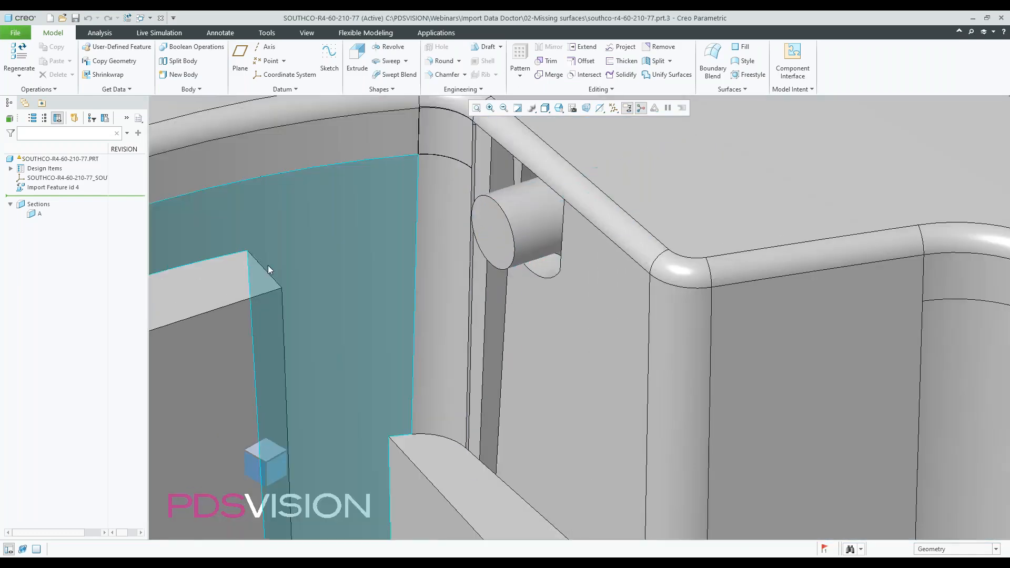
- Open Import Data Doctor through Repair Imported Geometry on the part's import validation failure notification
click(825, 550)
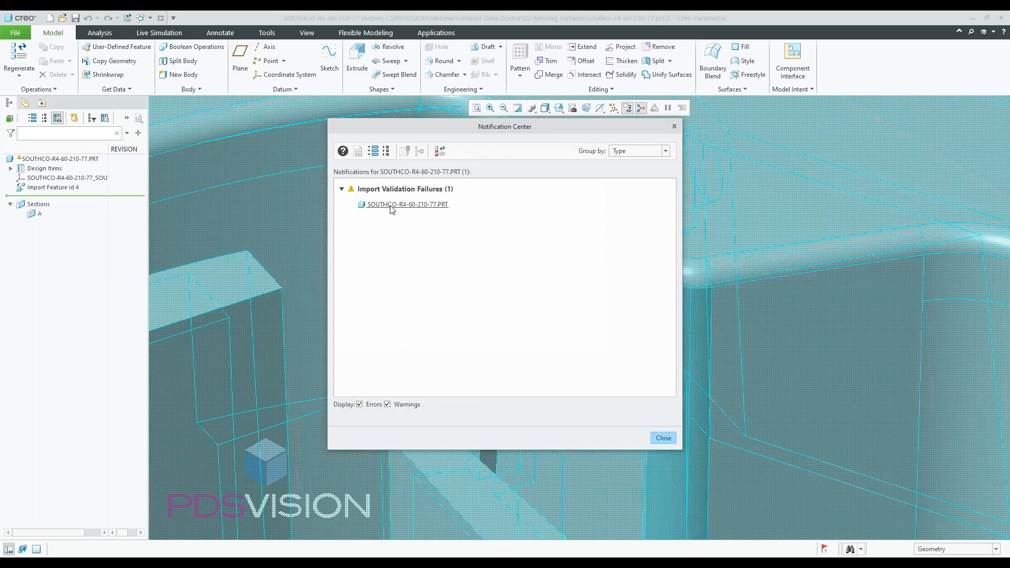
click(392, 210)
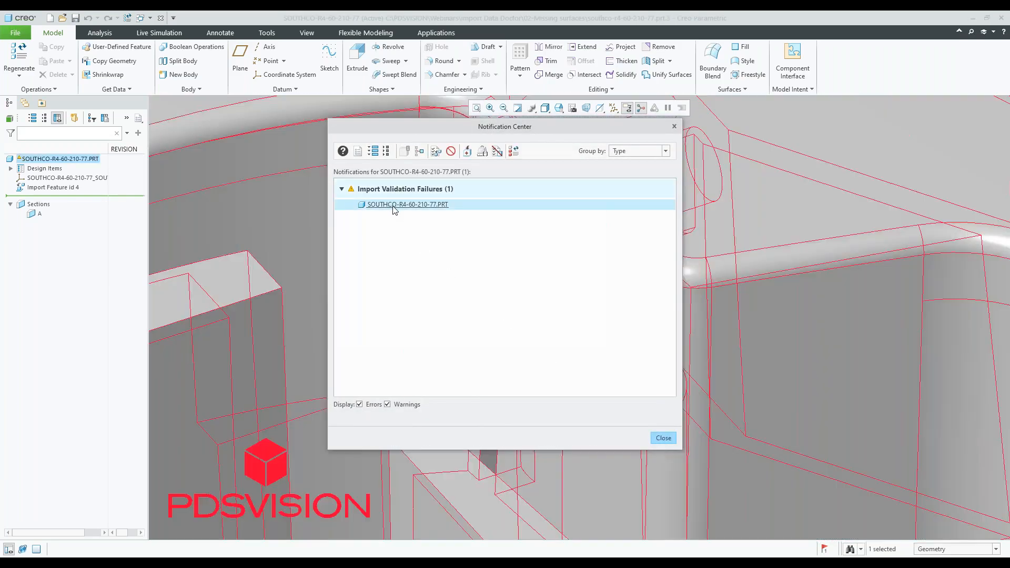
click(468, 152)
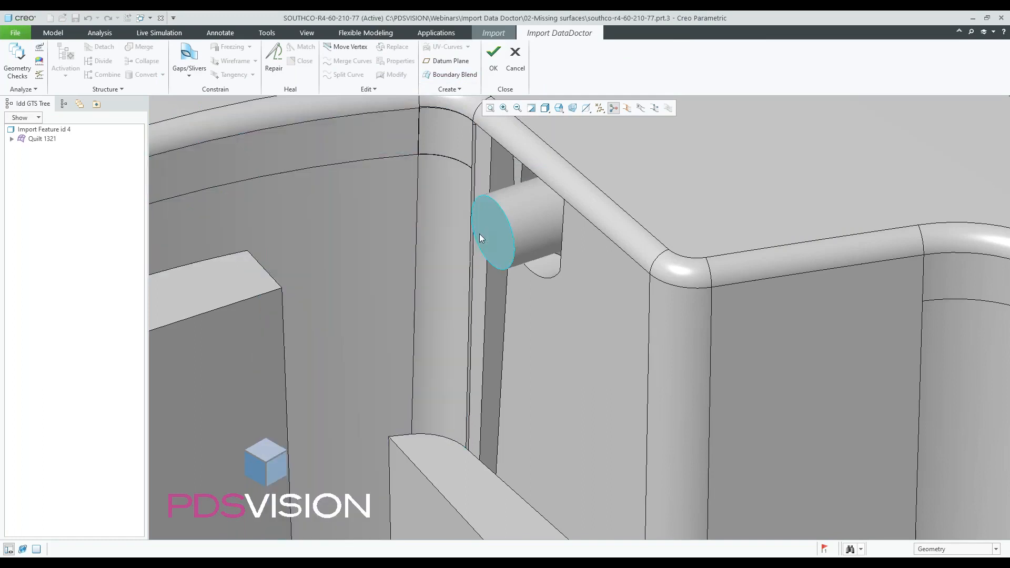
- Delete the end face of the cylindrical boss
click(477, 234)
key(Delete)
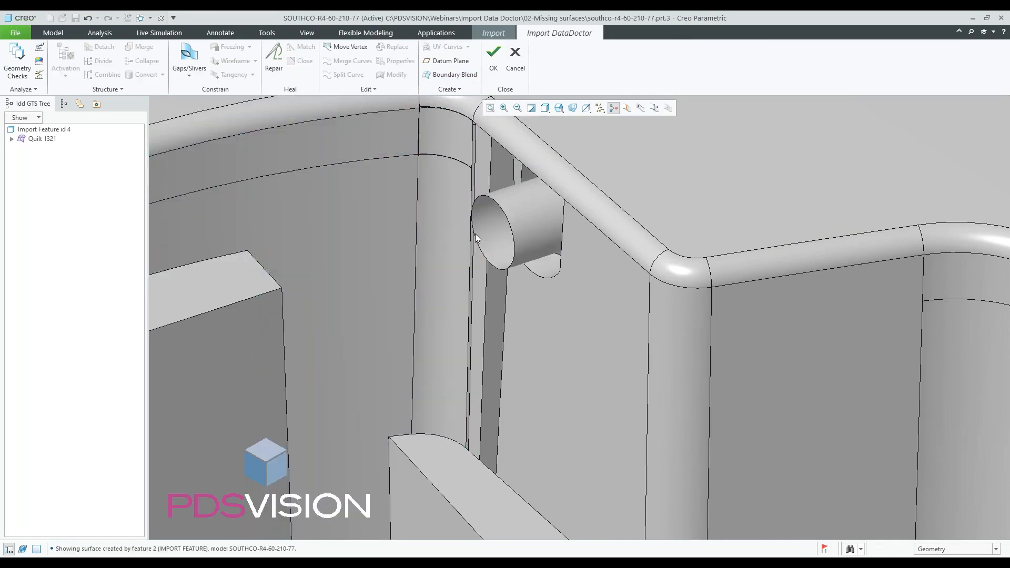
scroll(500, 277, up, 2)
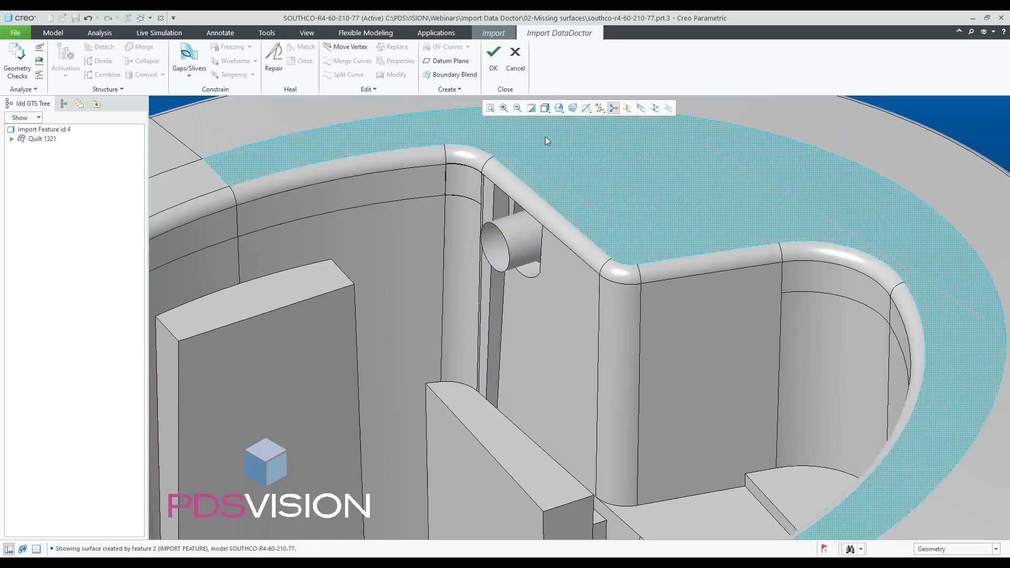
- Switch to wireframe display and start Move Vertex at the top corner of the wall surface beside the boss
click(546, 108)
click(563, 180)
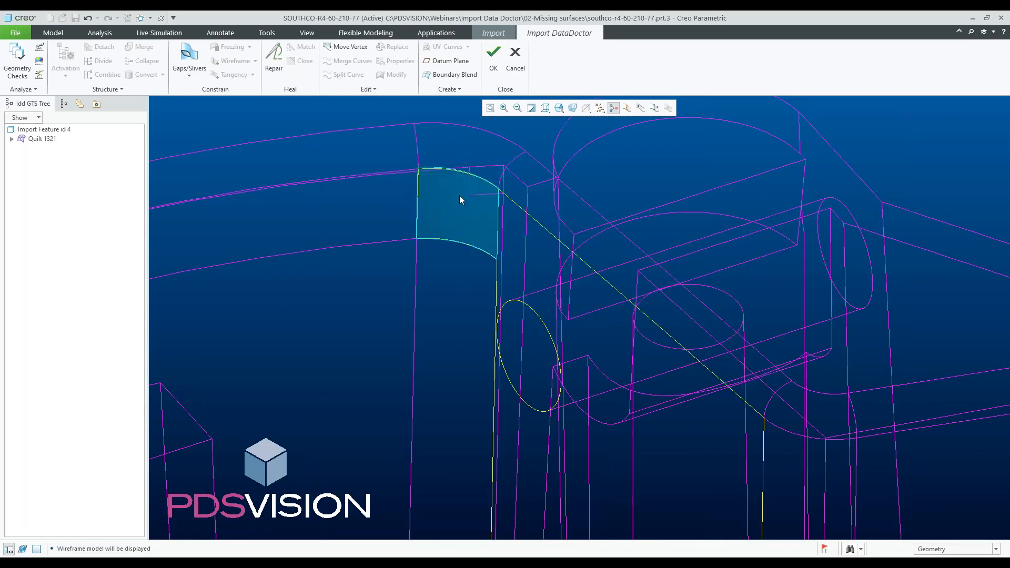
scroll(420, 173, down, 2)
scroll(420, 172, down, 4)
scroll(424, 185, up, 3)
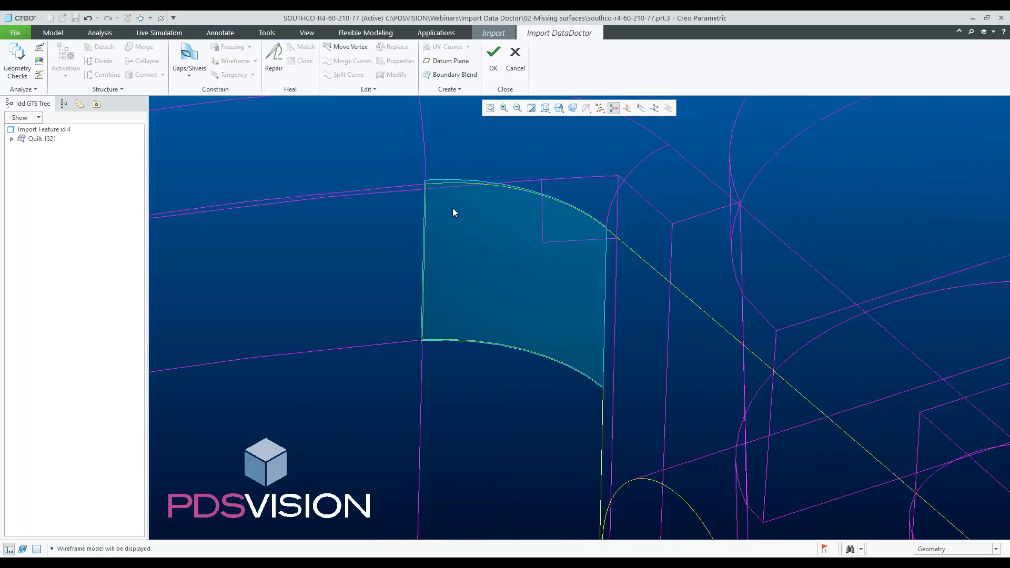
scroll(437, 198, down, 3)
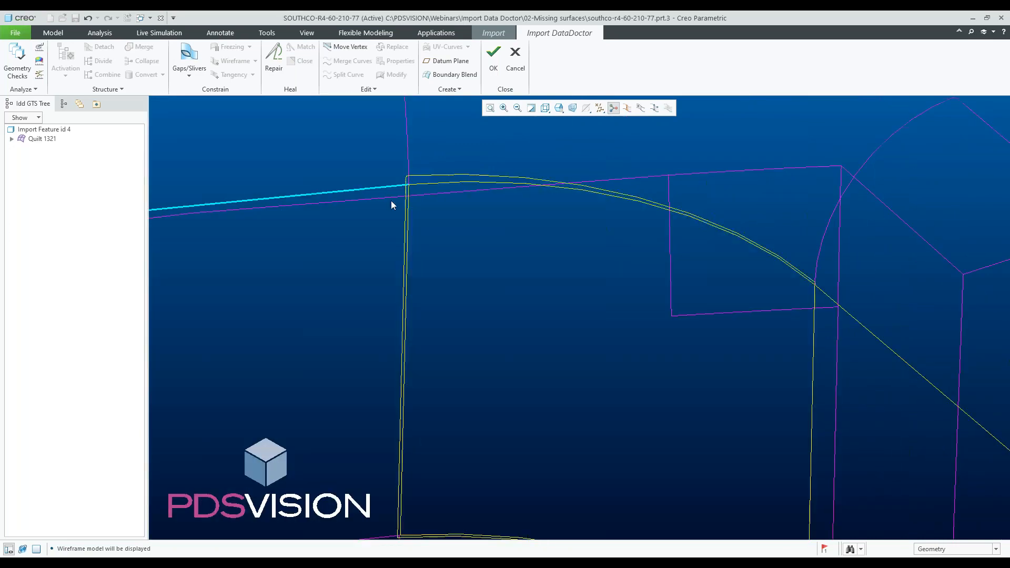
scroll(416, 190, down, 2)
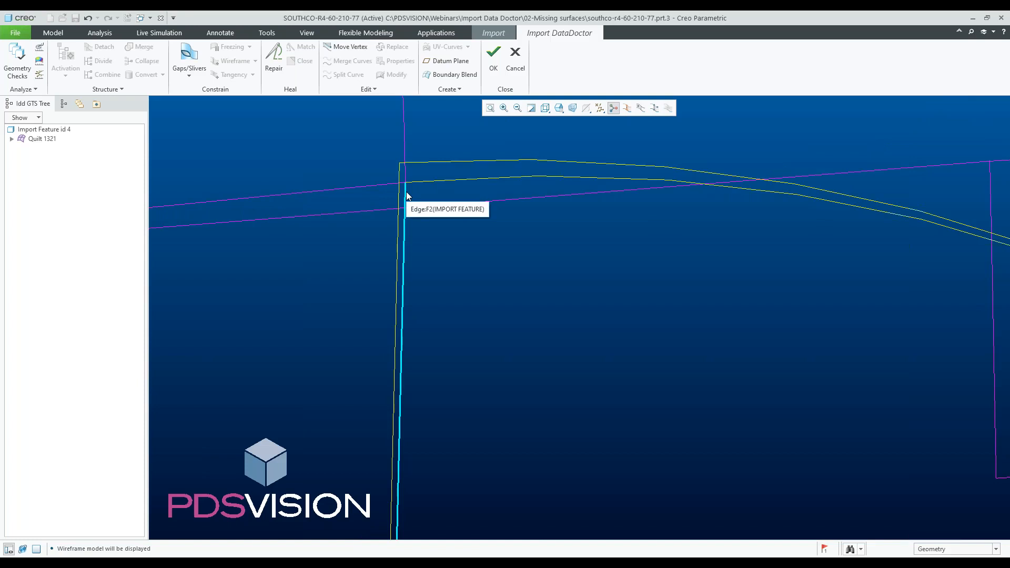
click(347, 49)
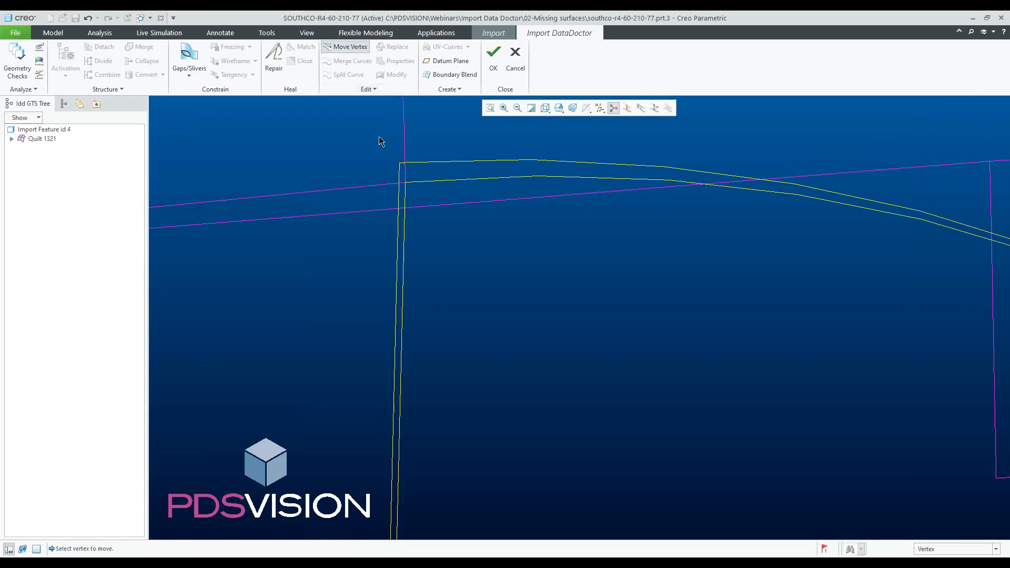
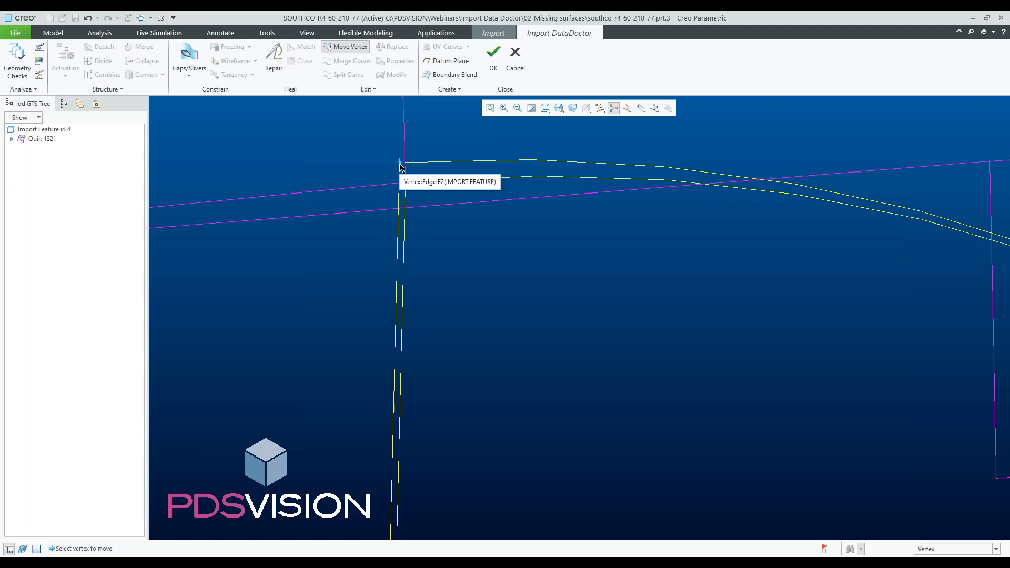
- Move the upper corner vertices of the wall surface beside the boss onto the adjoining surface edges
drag(400, 164, 407, 183)
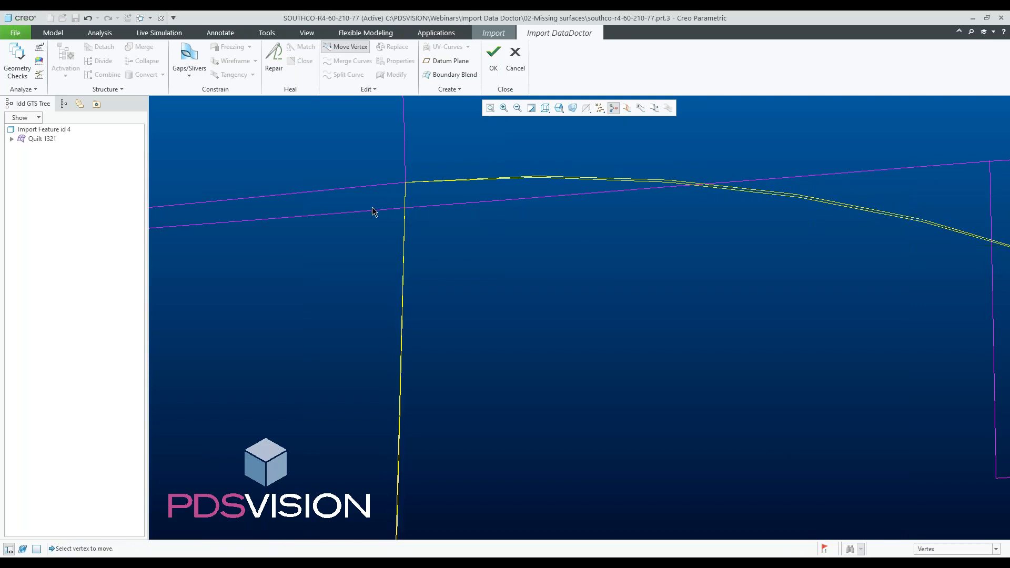
scroll(368, 214, down, 2)
scroll(366, 207, down, 2)
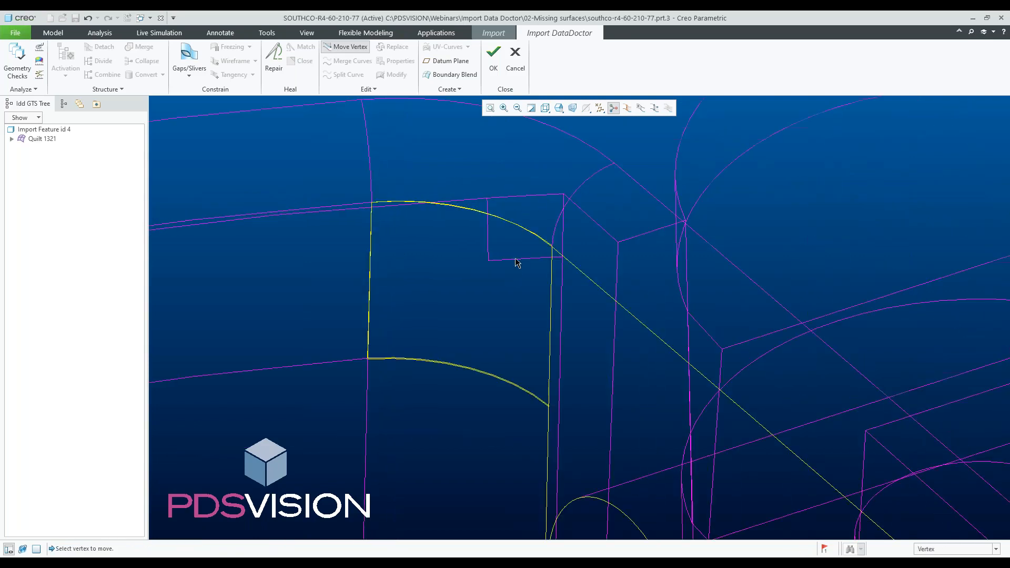
scroll(568, 253, up, 4)
scroll(476, 239, up, 3)
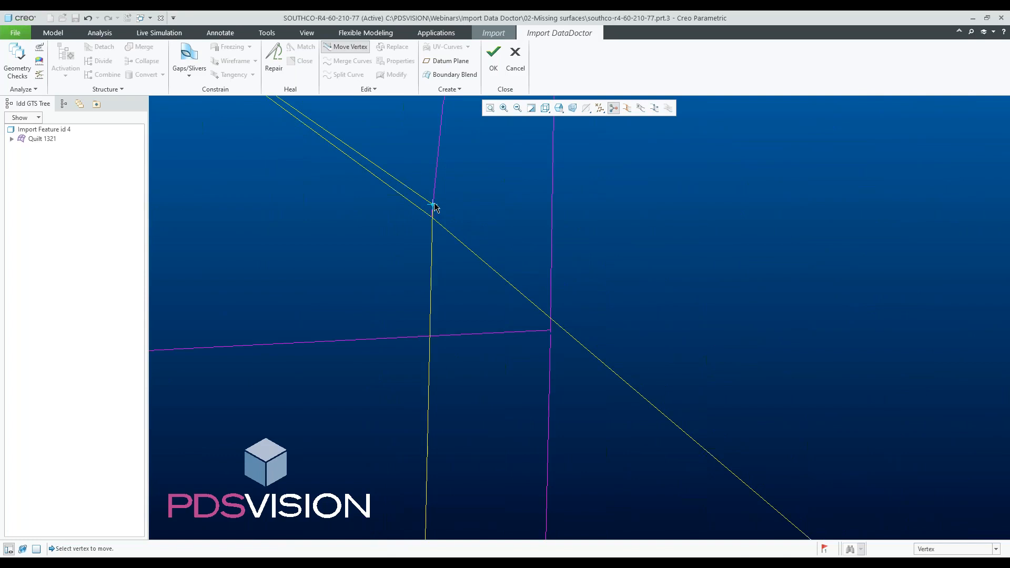
drag(434, 204, 432, 218)
scroll(501, 257, down, 3)
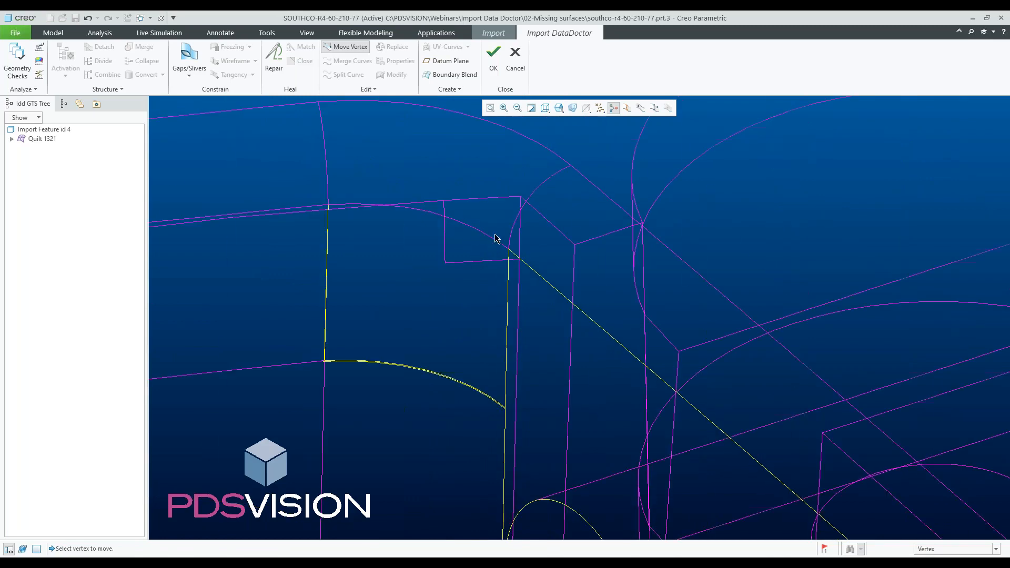
scroll(324, 363, up, 5)
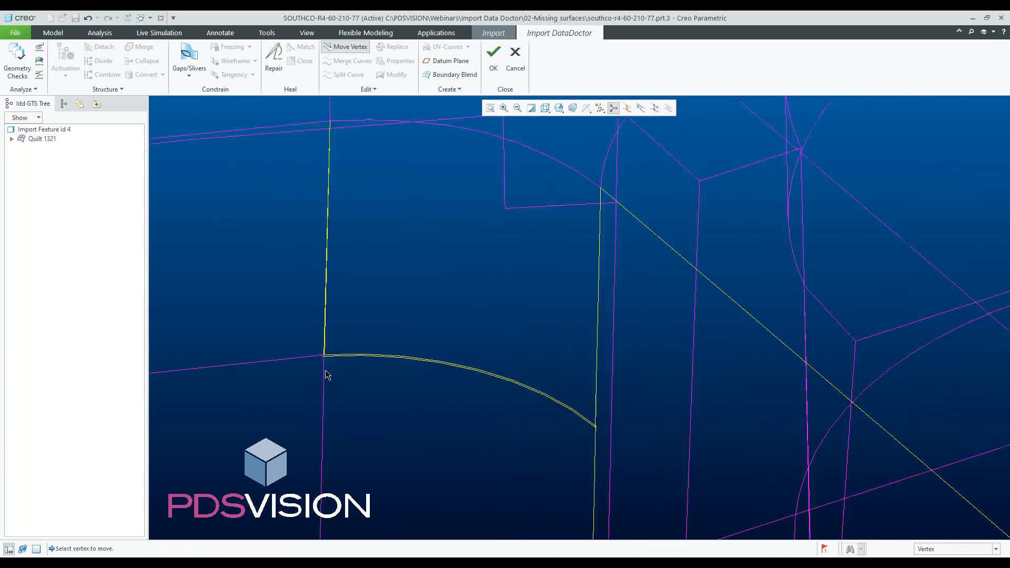
scroll(326, 337, up, 3)
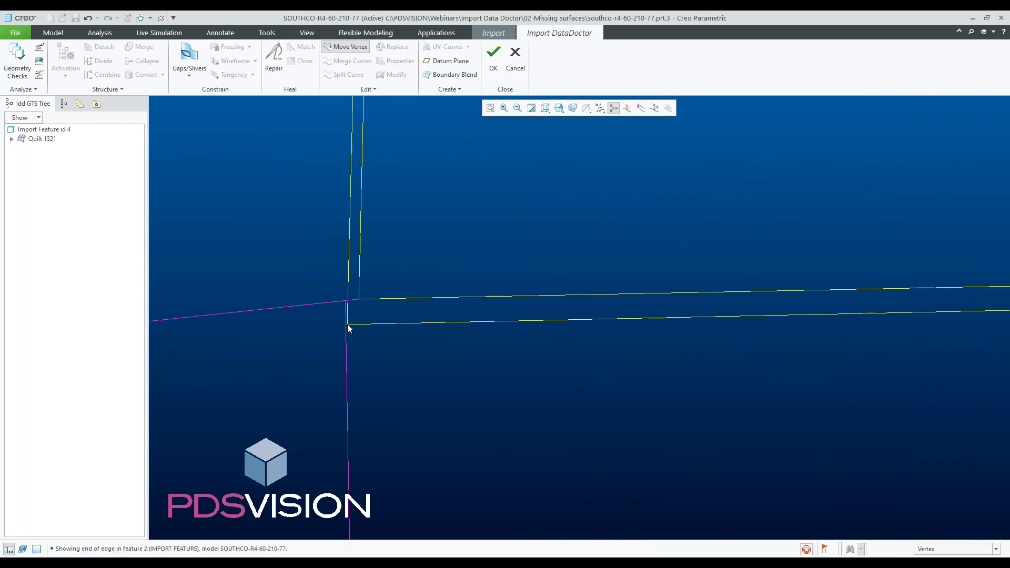
- Move the lower corner vertices of the same wall surface onto the adjoining edges
drag(349, 325, 358, 300)
scroll(328, 318, down, 3)
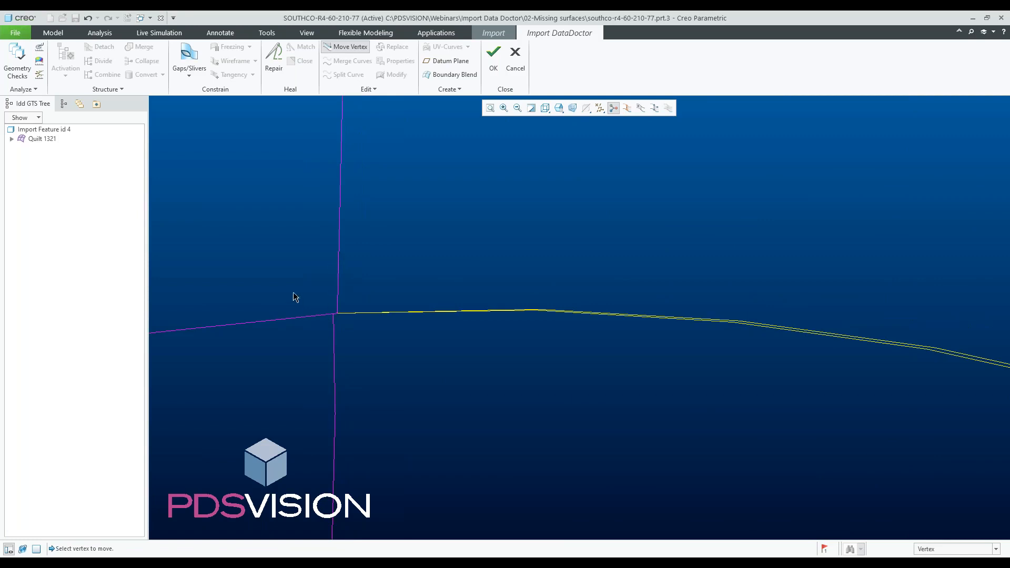
scroll(294, 295, down, 3)
scroll(712, 399, up, 5)
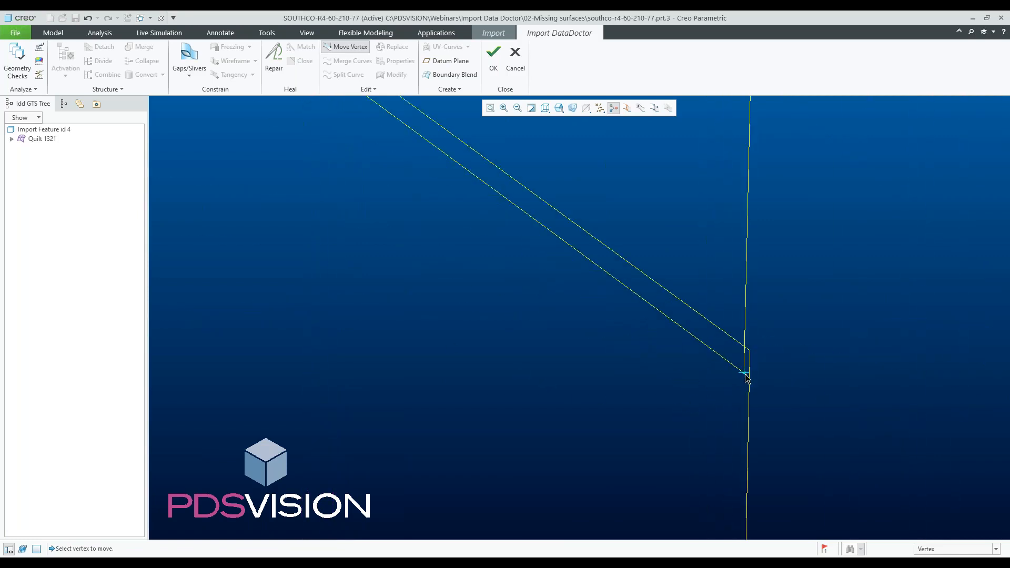
drag(749, 374, 750, 352)
scroll(757, 359, up, 3)
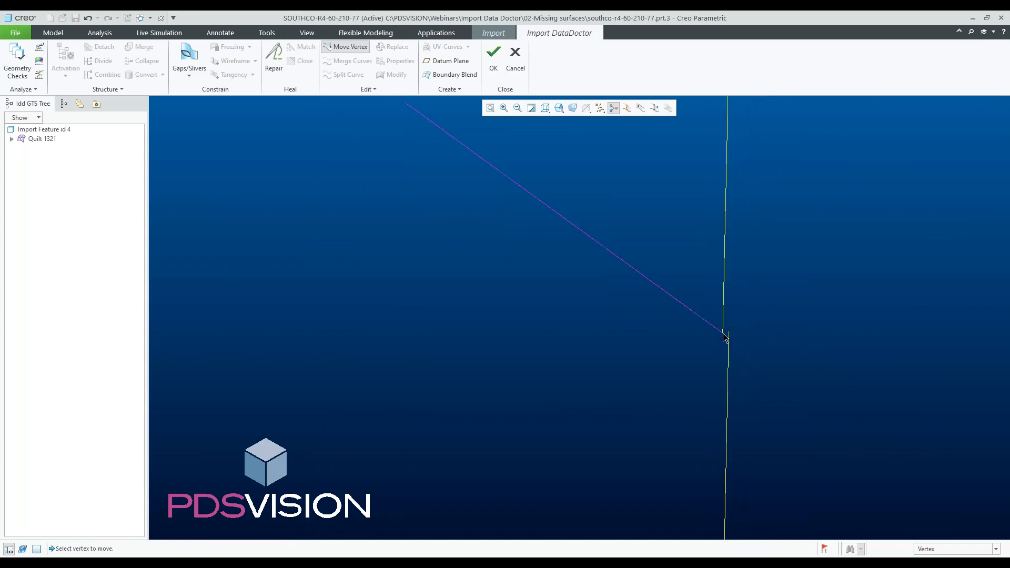
scroll(658, 383, down, 3)
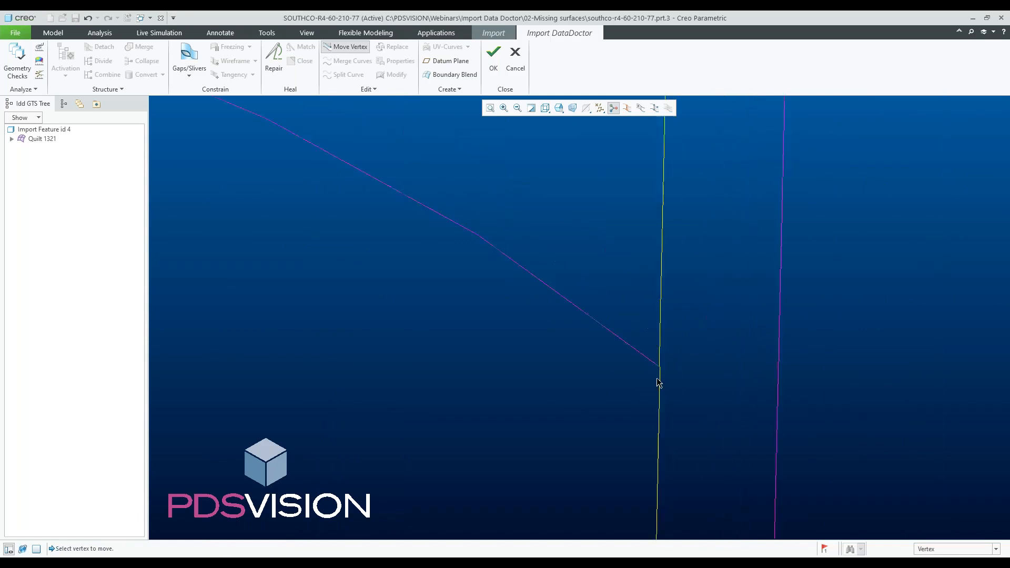
scroll(661, 382, down, 5)
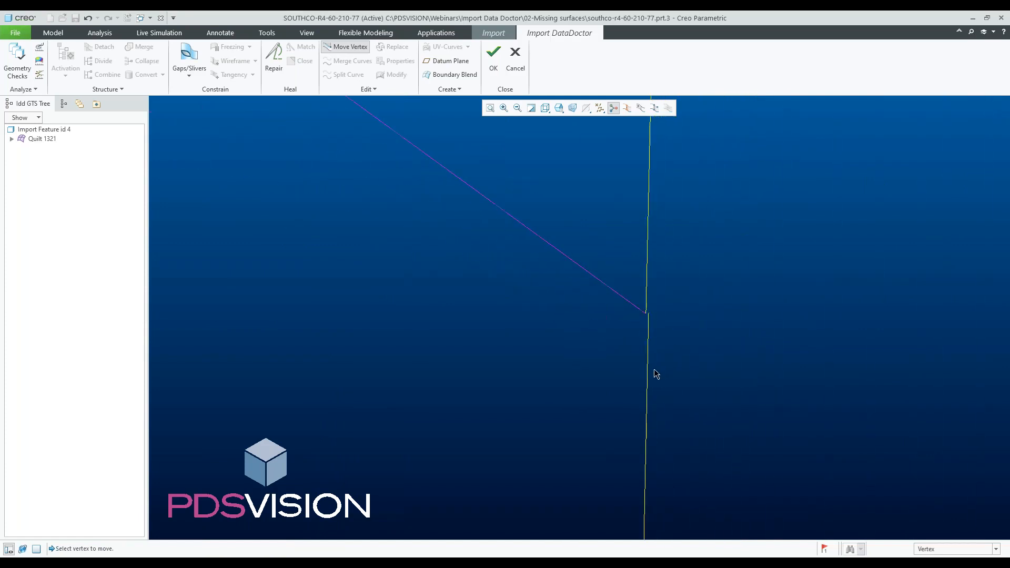
scroll(656, 373, down, 3)
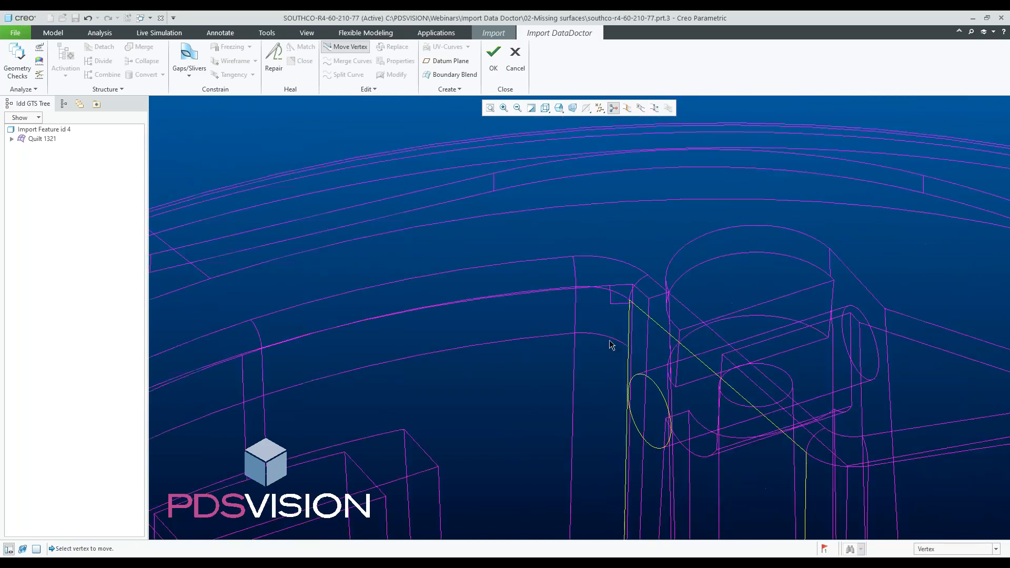
scroll(641, 357, up, 2)
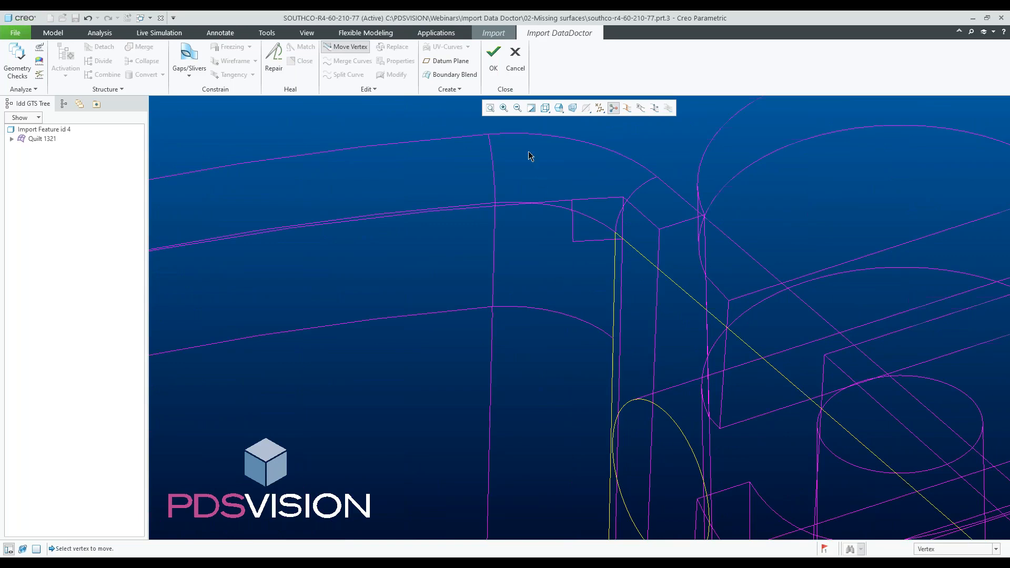
scroll(515, 298, down, 5)
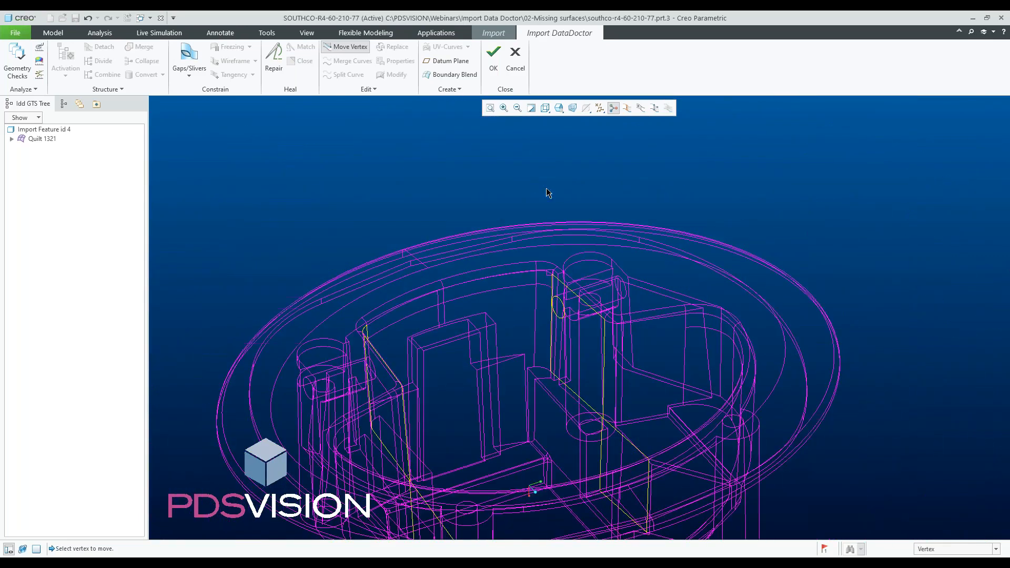
- Switch to shaded with edges display and inspect the repaired wall surface beside the boss
click(545, 108)
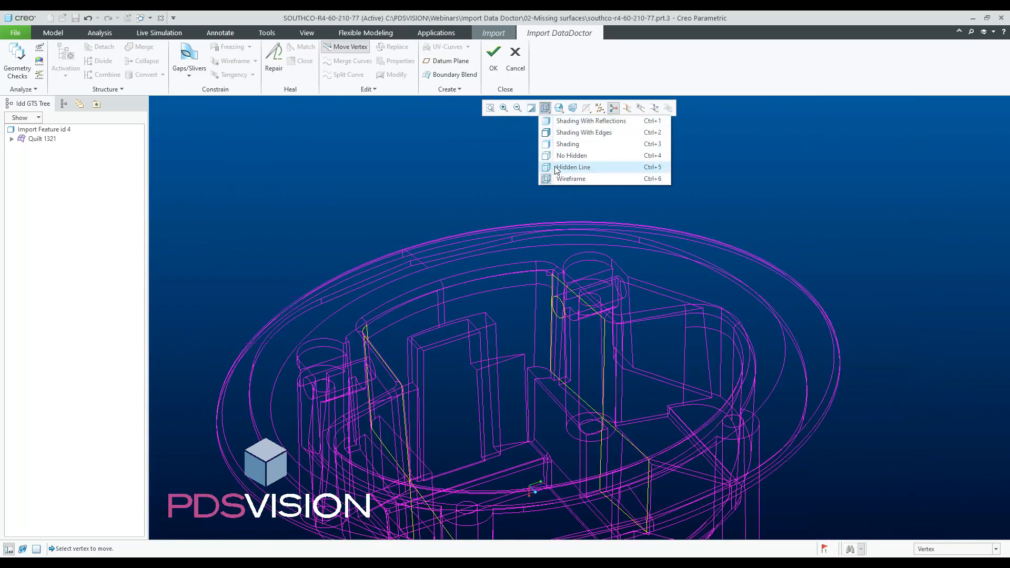
click(558, 145)
scroll(533, 300, up, 6)
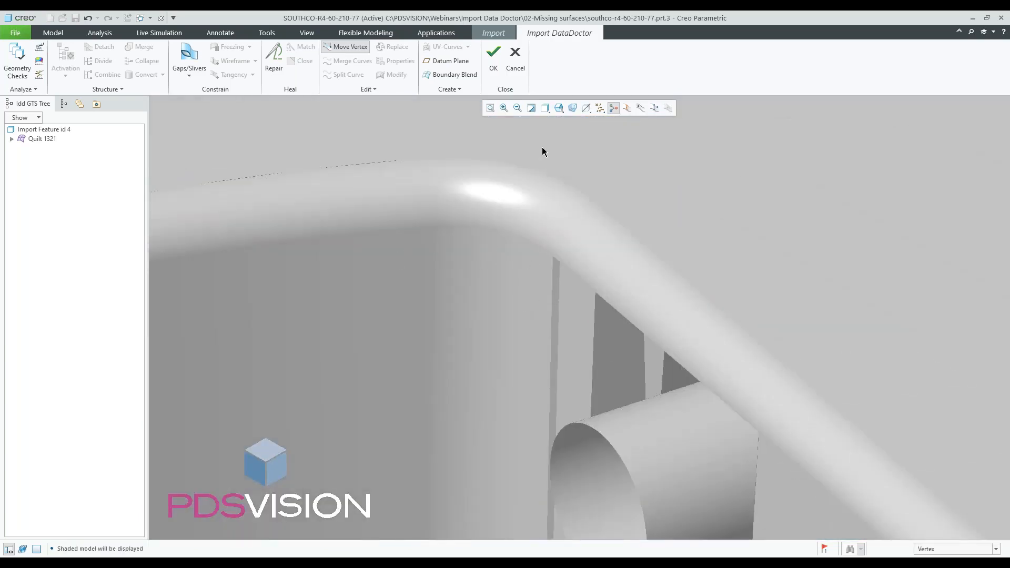
middle_click(527, 262)
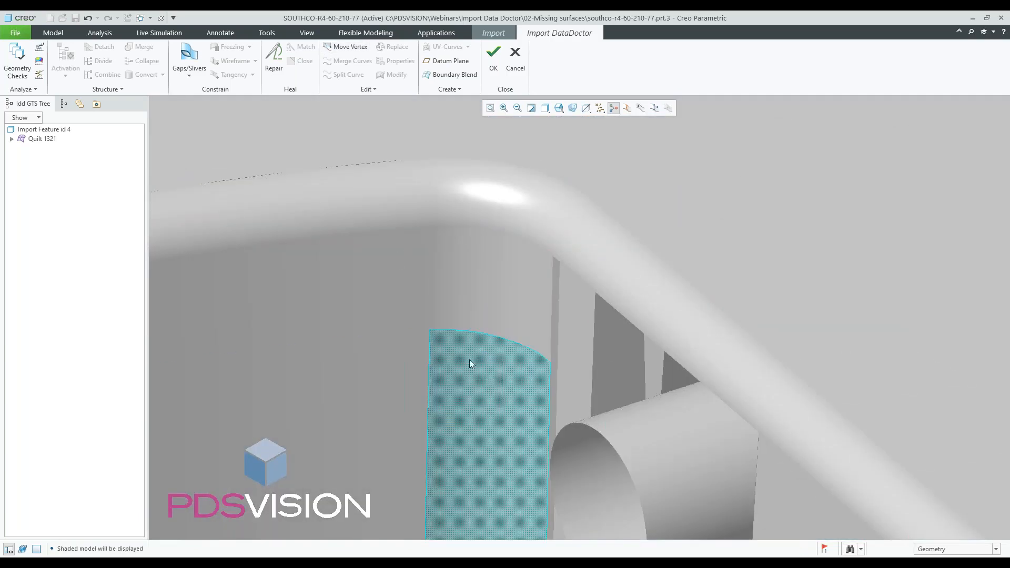
scroll(491, 289, down, 2)
scroll(495, 292, down, 2)
scroll(511, 289, down, 5)
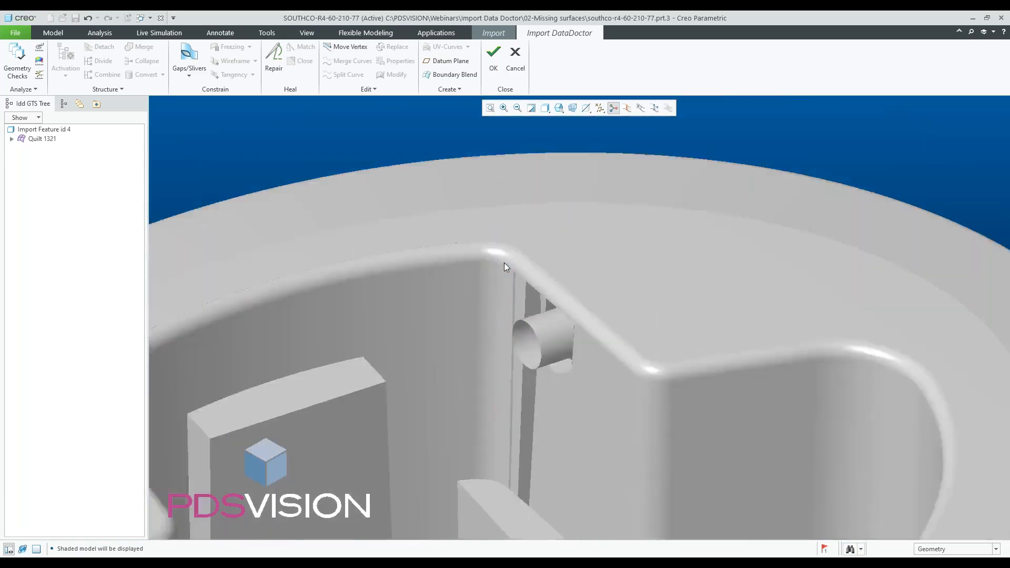
scroll(536, 340, down, 1)
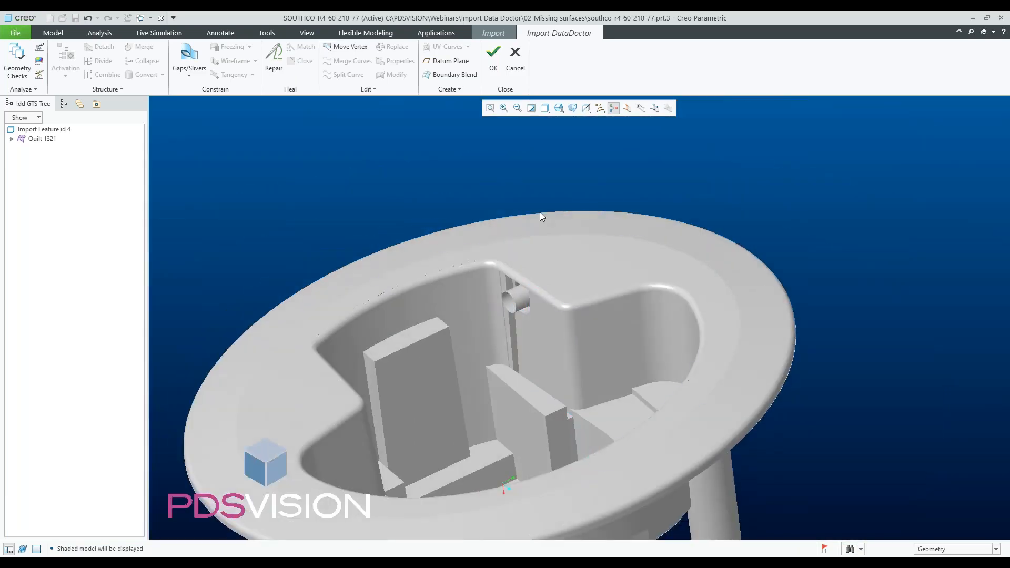
click(547, 114)
click(558, 138)
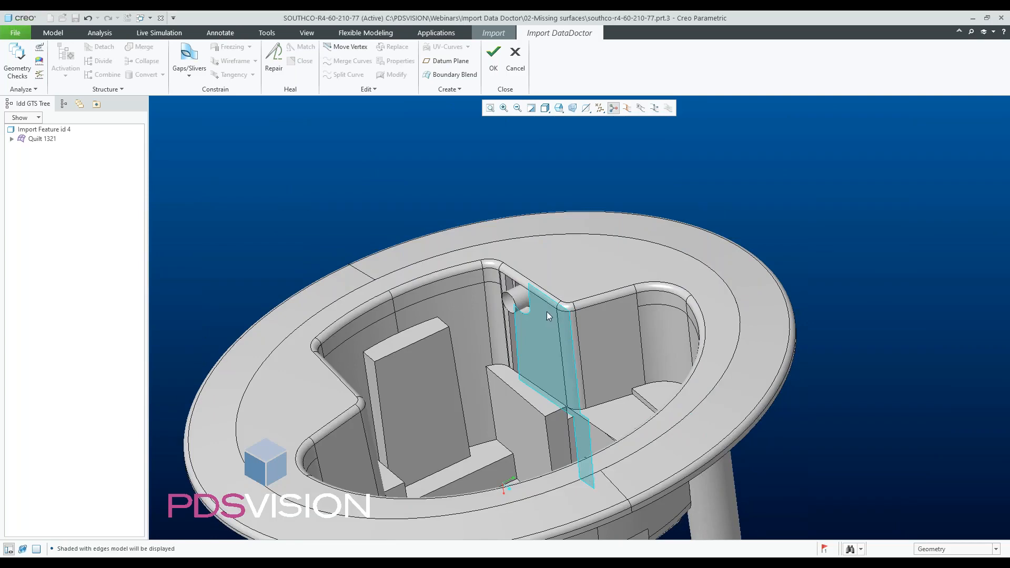
scroll(547, 312, up, 8)
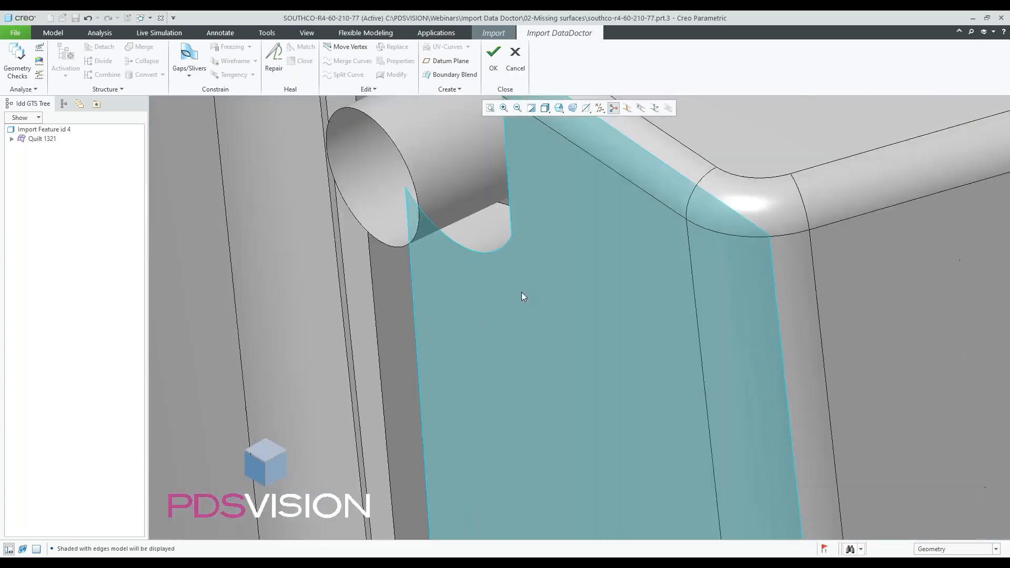
scroll(522, 292, down, 8)
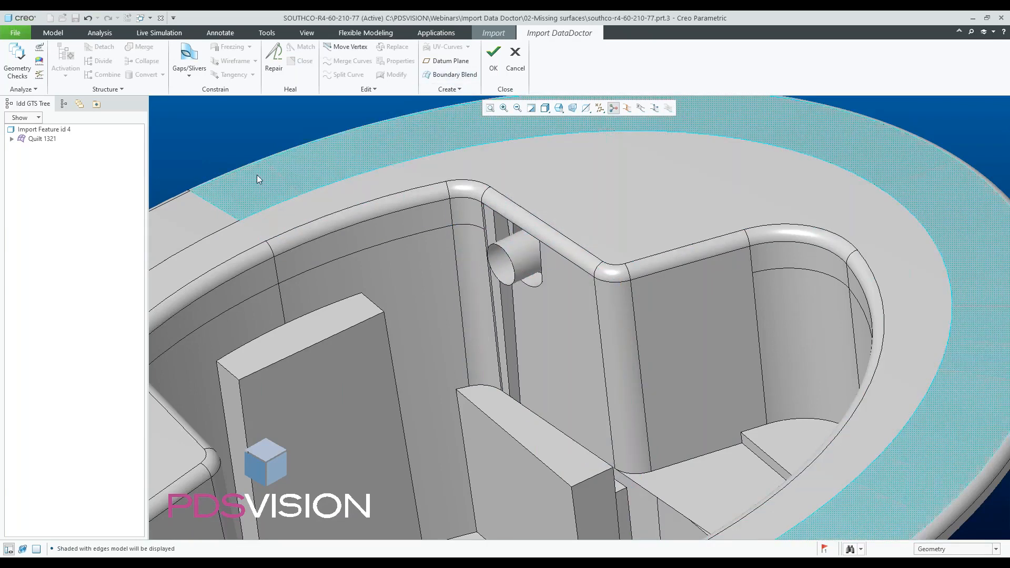
- Accept the repairs, closing Import DataDoctor and finishing the import feature
click(494, 58)
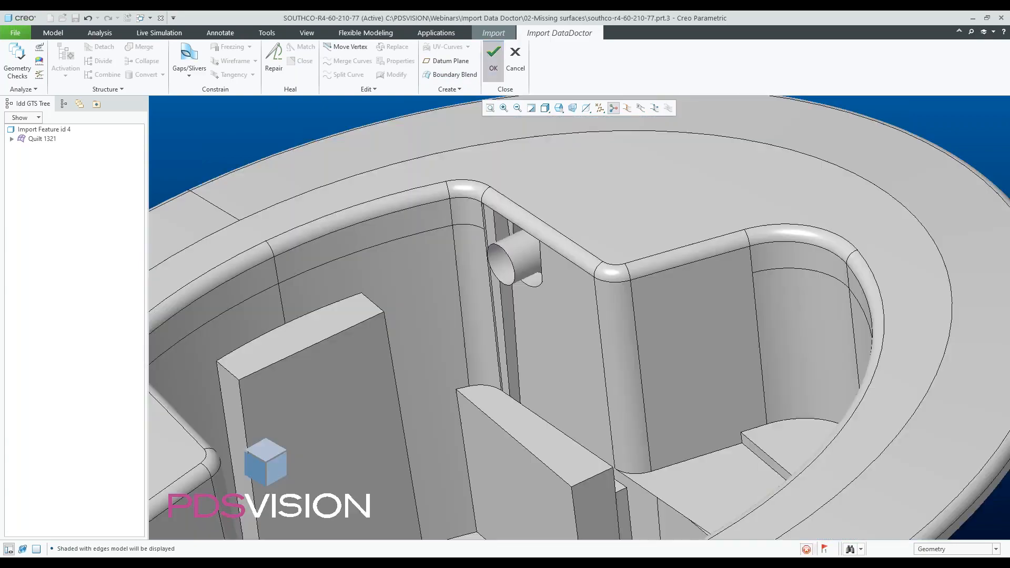
click(503, 62)
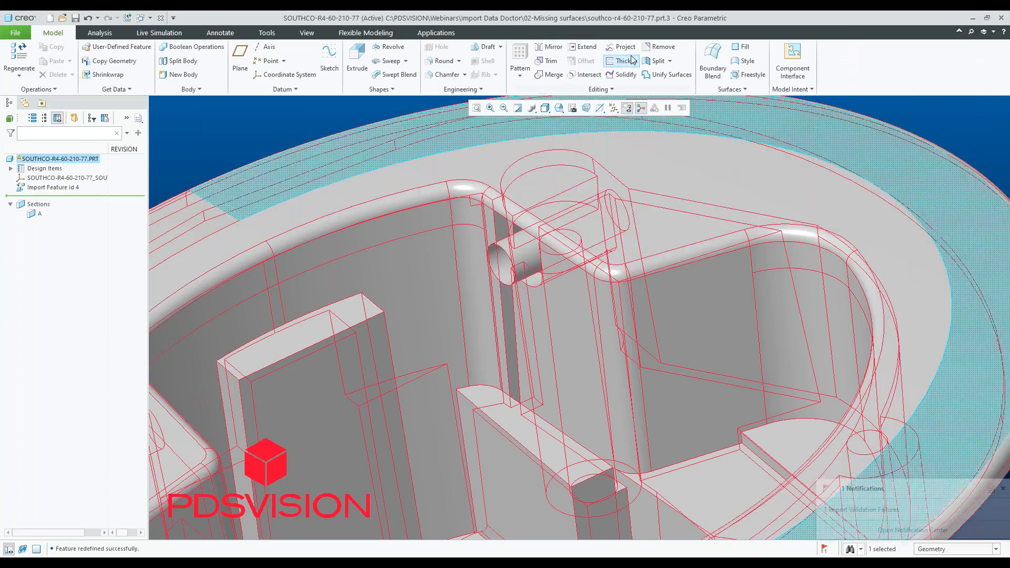
- Start a Fill surface and, paused inside it, create a datum plane through three corner vertices of the wall opening beside the boss
click(741, 47)
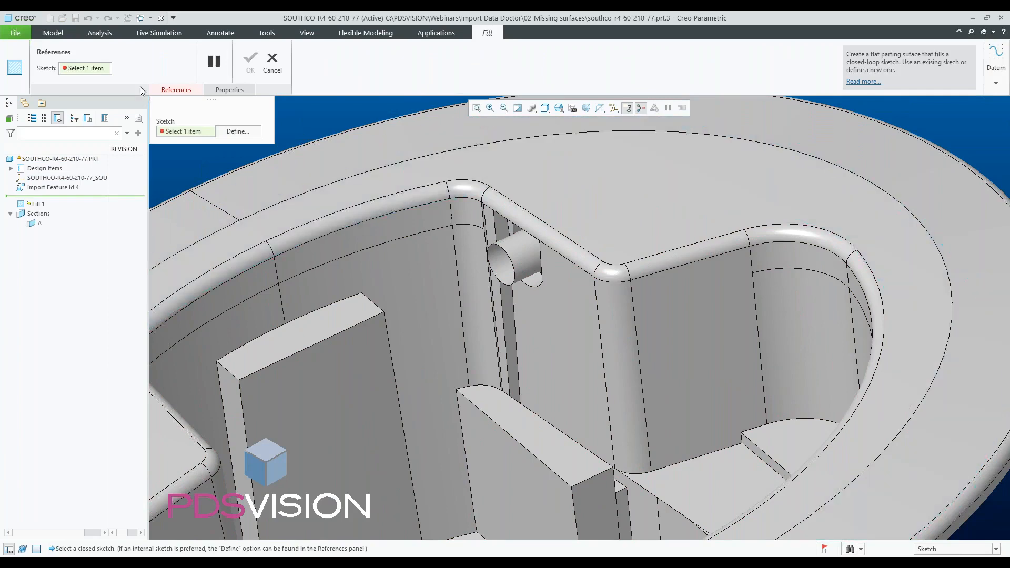
click(54, 34)
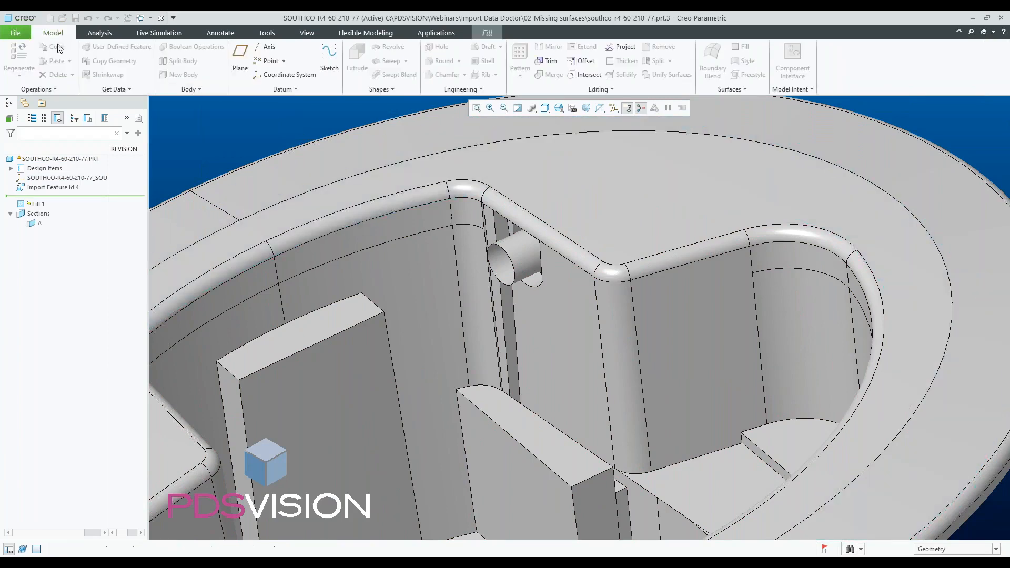
click(240, 58)
scroll(476, 219, down, 5)
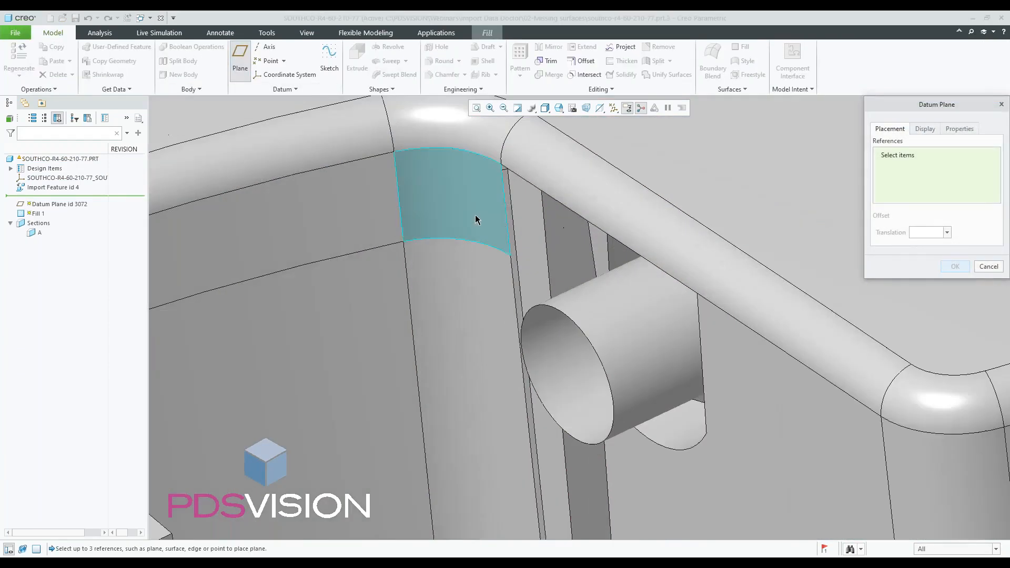
click(545, 108)
click(561, 179)
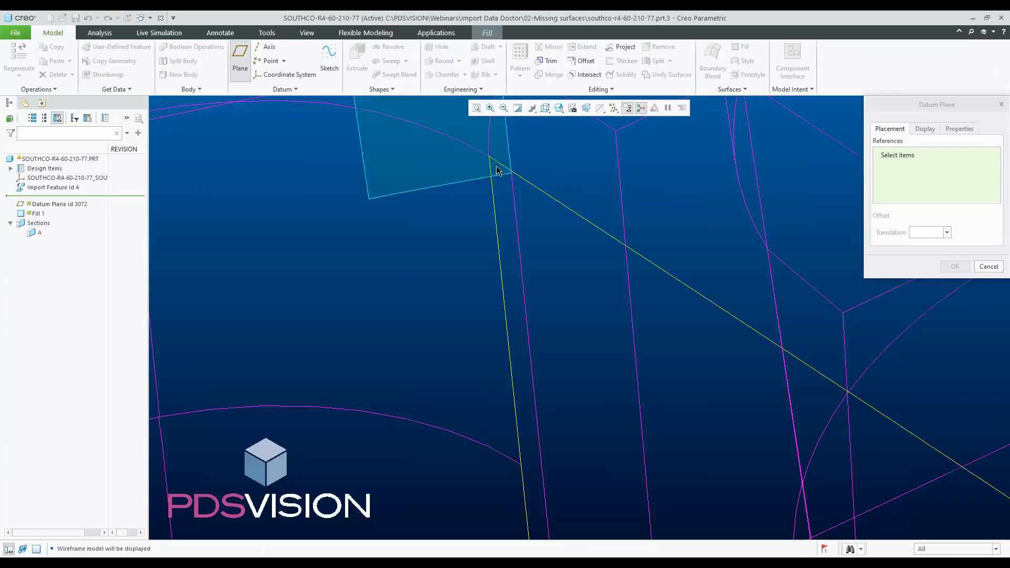
click(490, 158)
scroll(473, 189, up, 5)
scroll(490, 292, down, 5)
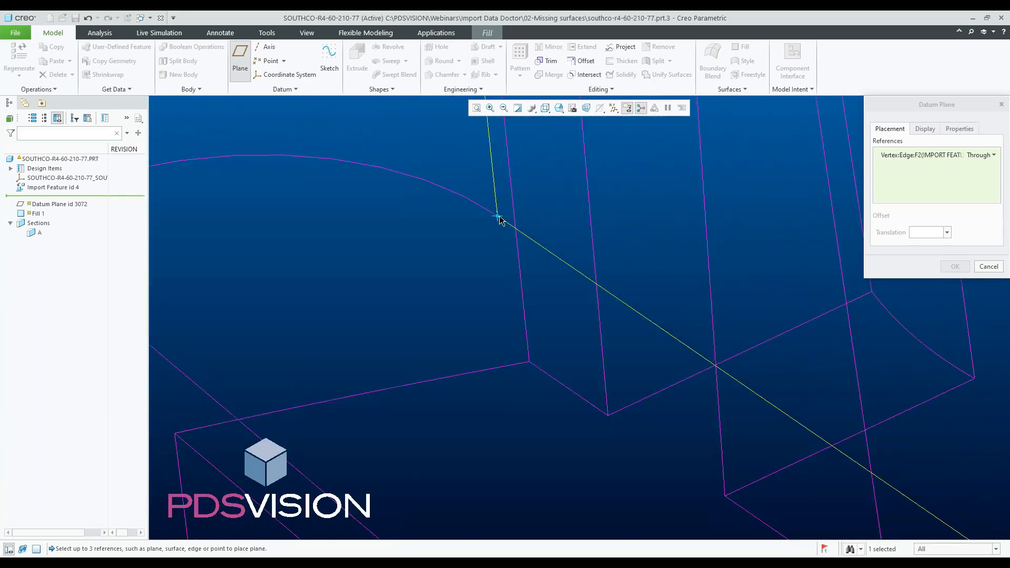
ctrl+click(498, 220)
scroll(421, 258, up, 3)
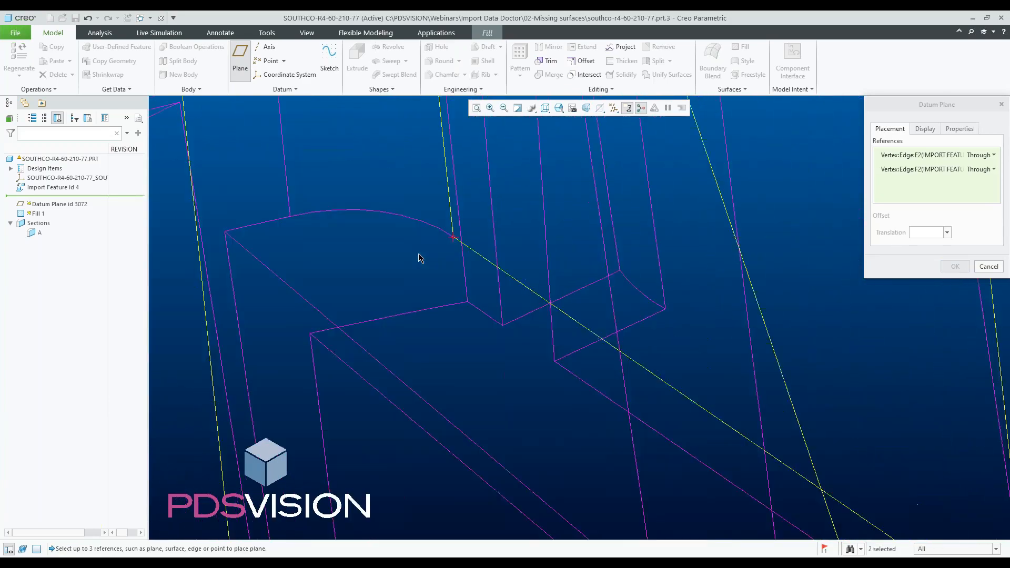
scroll(436, 270, up, 3)
scroll(533, 210, down, 8)
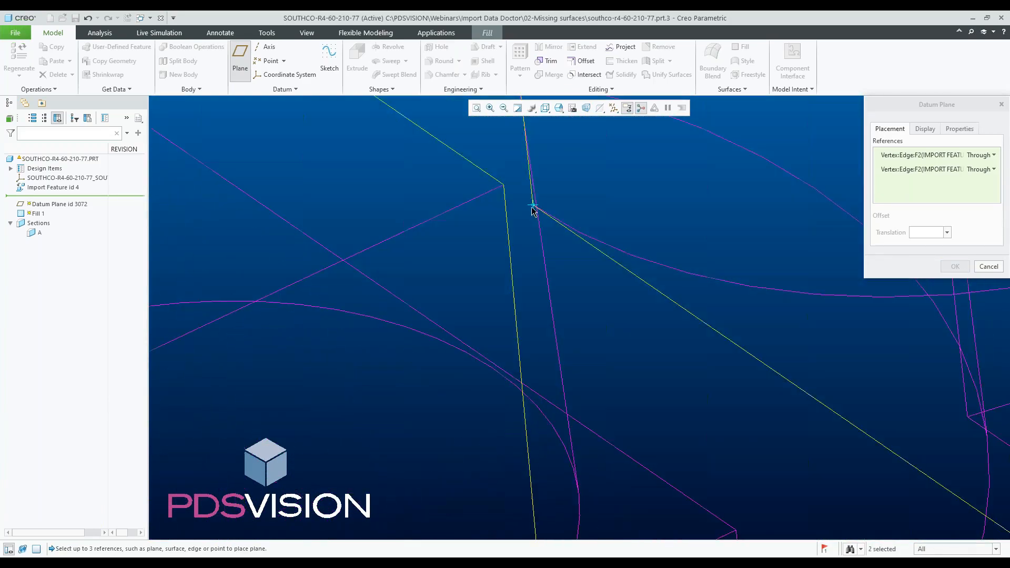
ctrl+click(533, 211)
scroll(525, 300, up, 5)
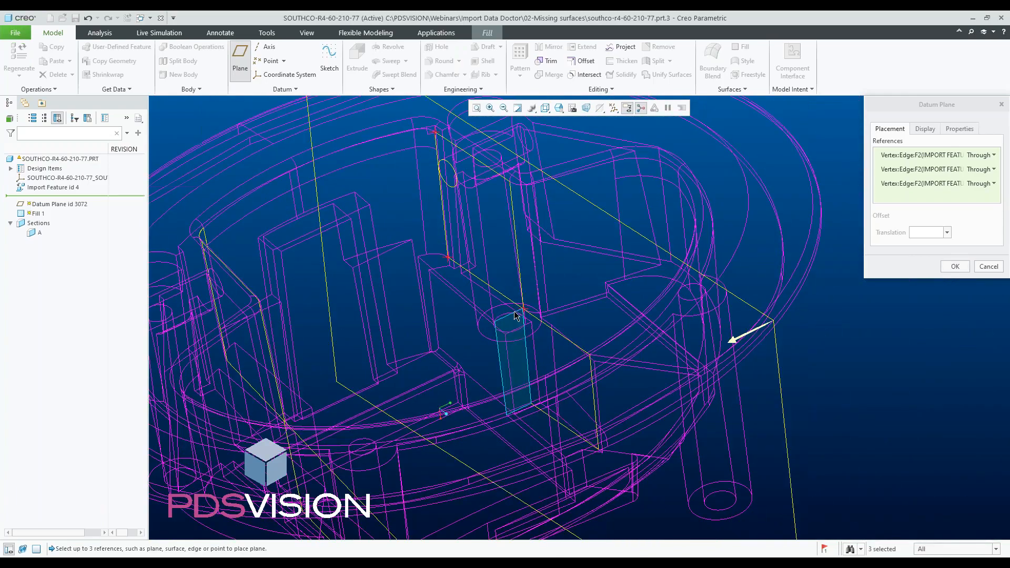
click(953, 267)
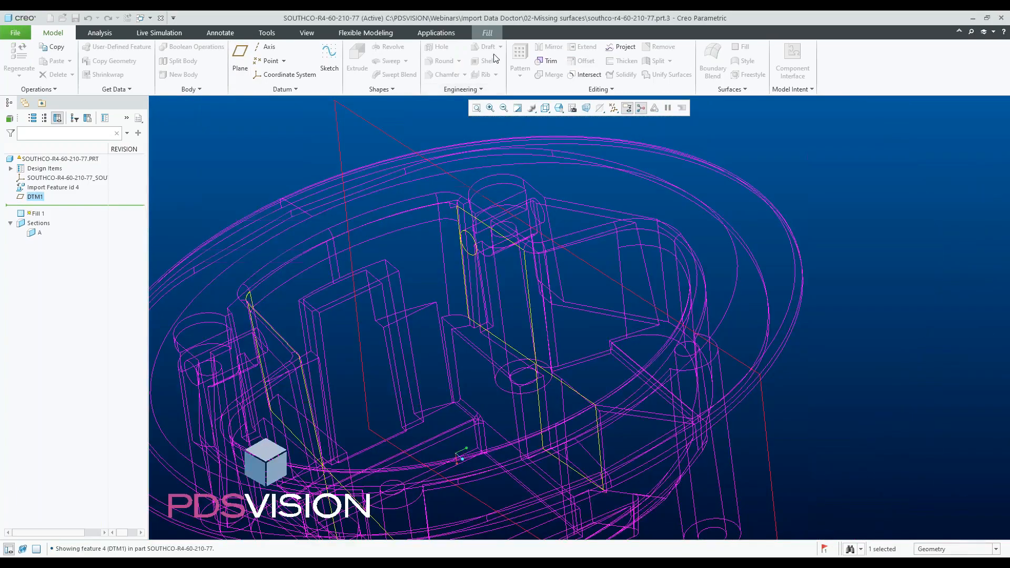
- Resume the Fill feature's sketch and project the four edges bounding the wall opening beside the boss
click(488, 31)
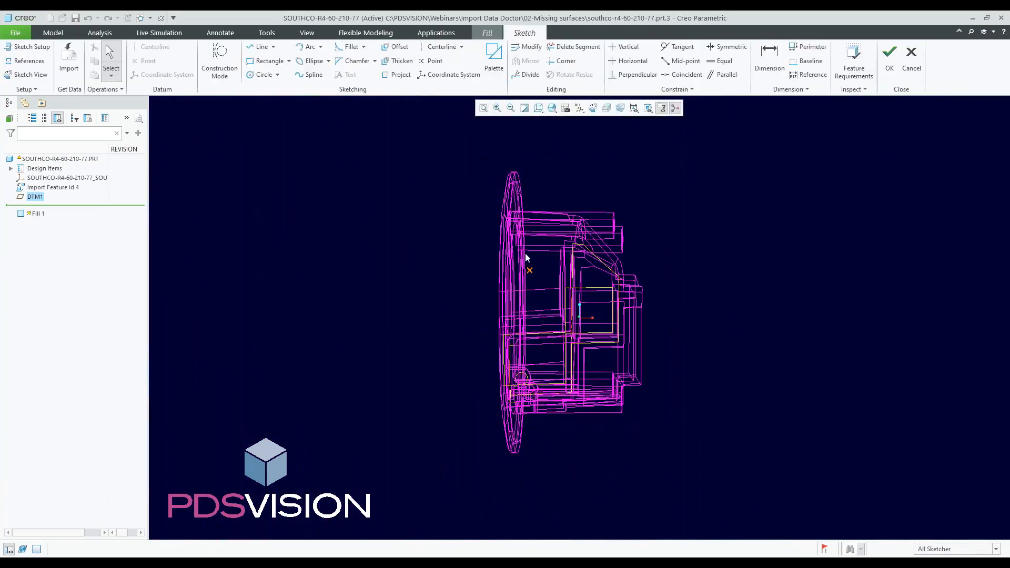
scroll(548, 298, up, 2)
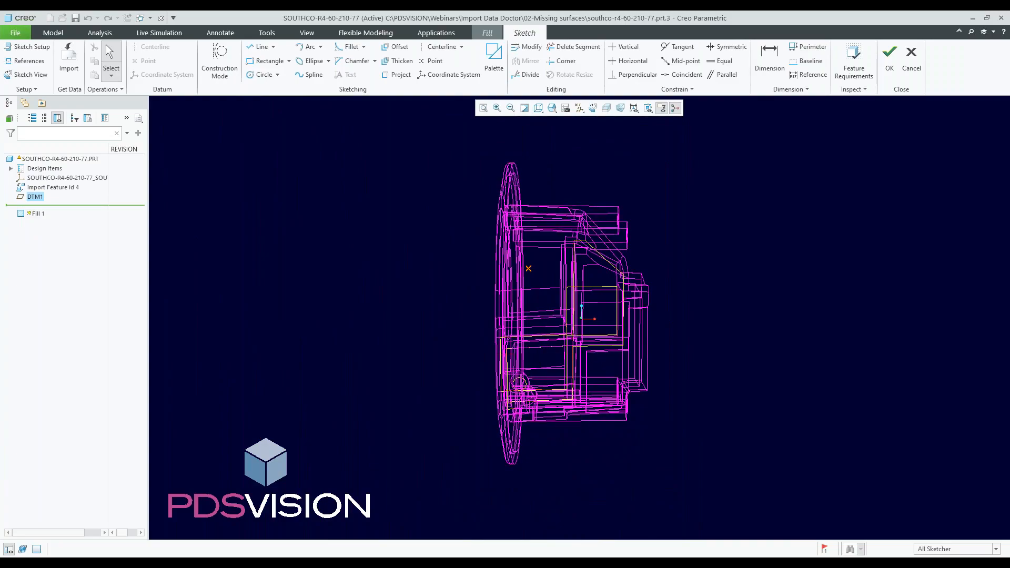
ctrl+middle_drag(573, 323, 410, 352)
scroll(470, 147, up, 8)
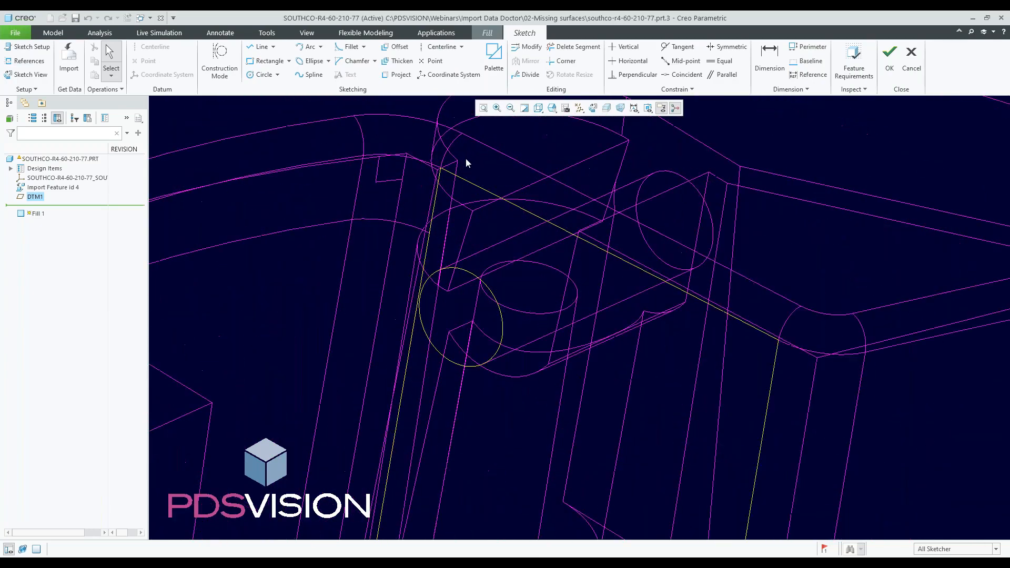
click(396, 74)
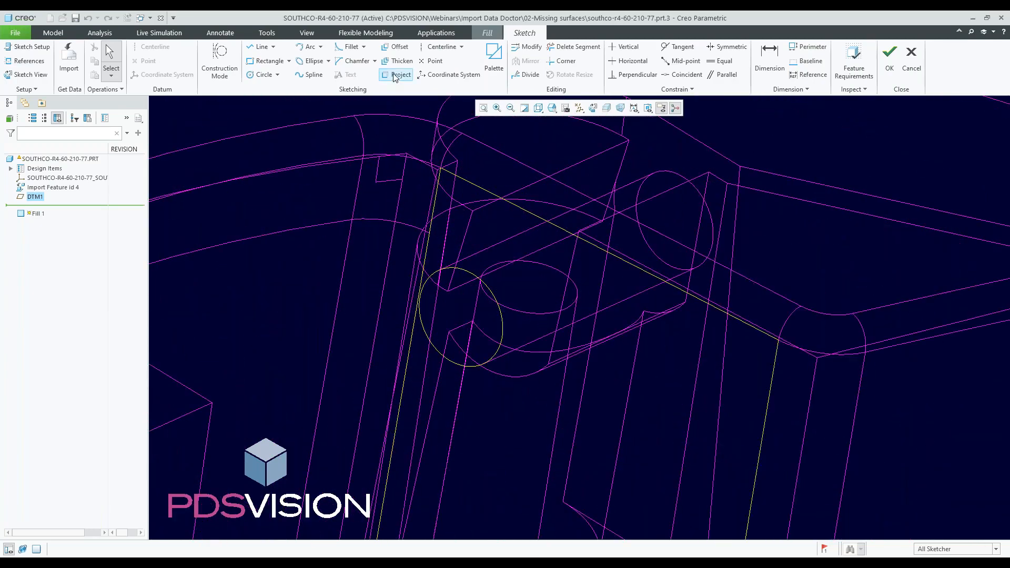
click(459, 181)
click(435, 205)
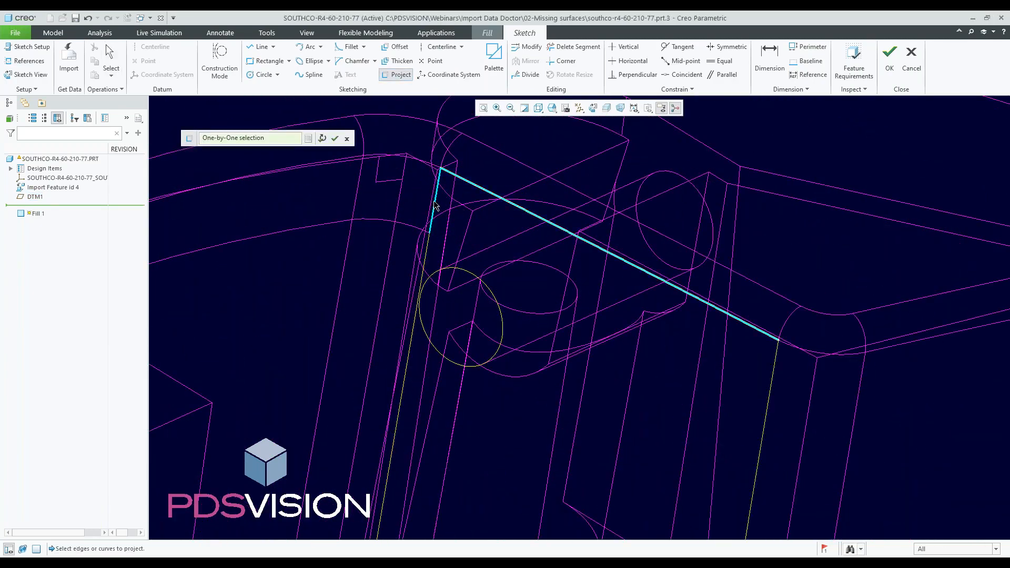
scroll(425, 179, down, 3)
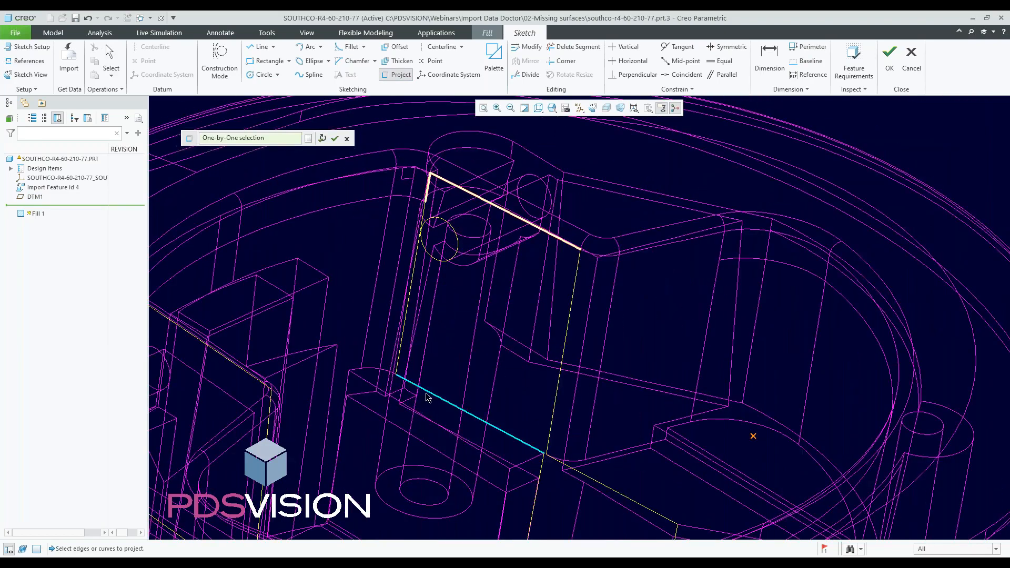
click(425, 397)
click(558, 386)
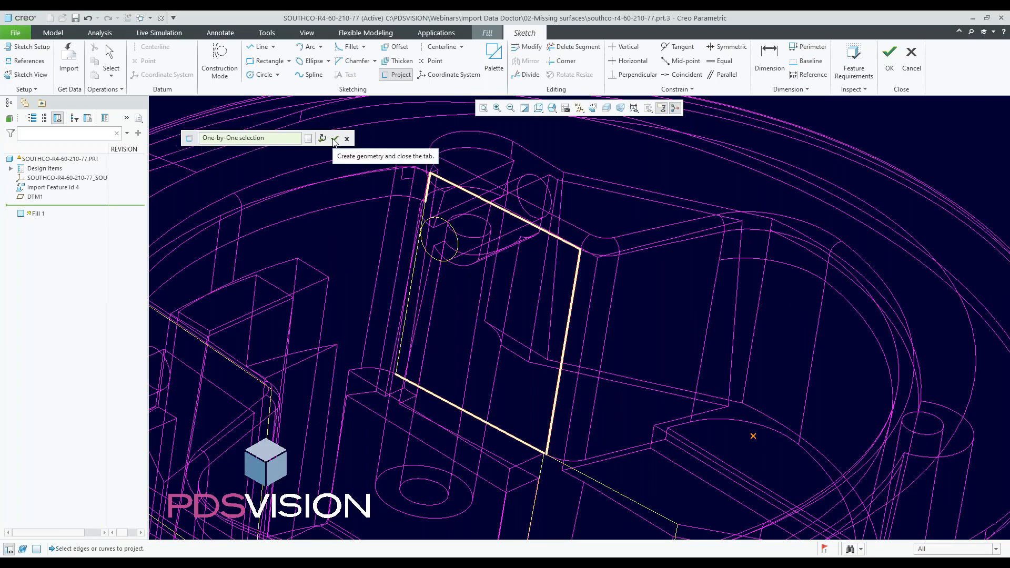
click(335, 139)
- Trim the projected lines at their corners into a closed loop with Corner, then finish the sketch and the Fill surface
click(561, 60)
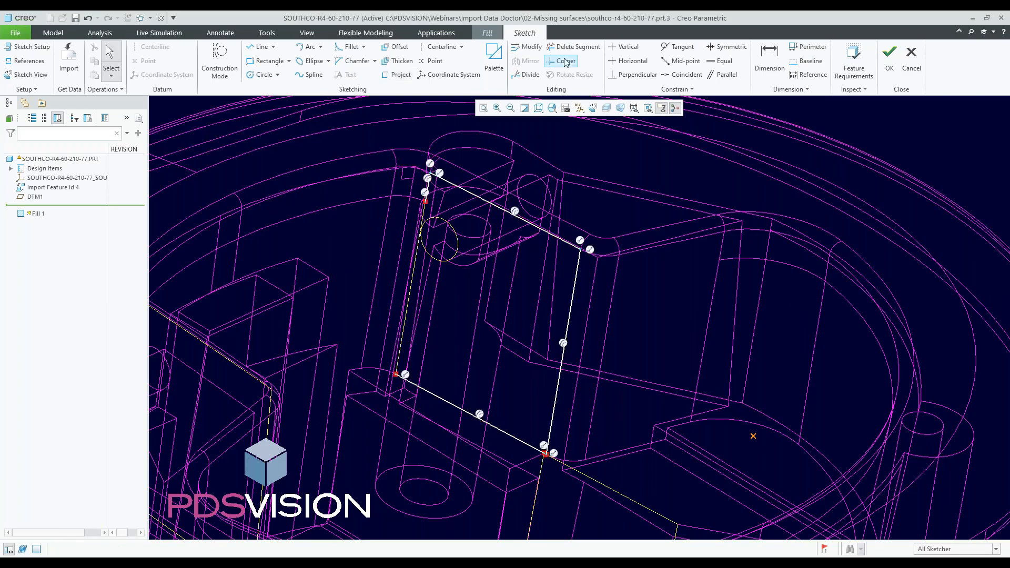
scroll(463, 206, down, 3)
click(393, 170)
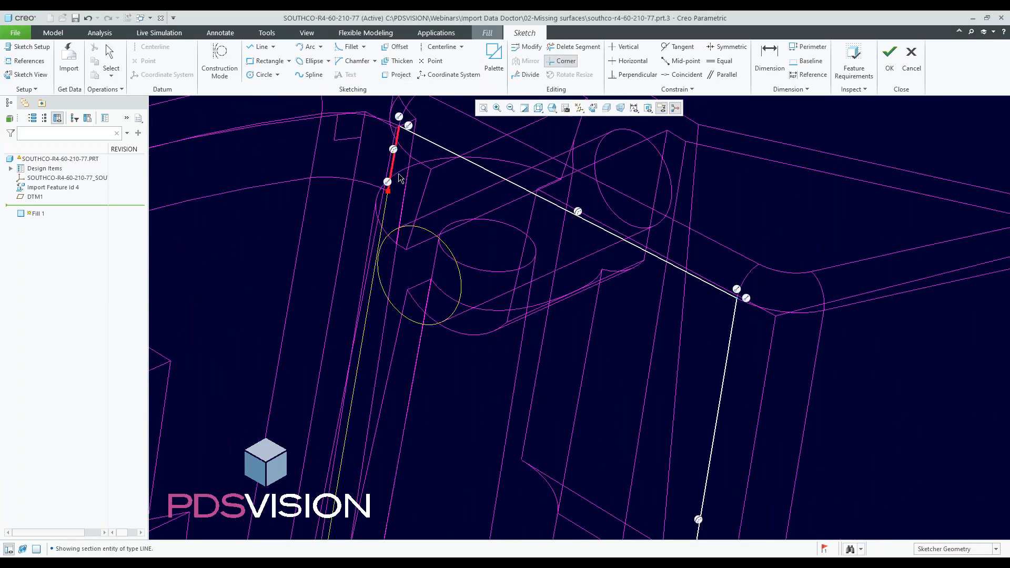
scroll(396, 166, up, 3)
click(378, 355)
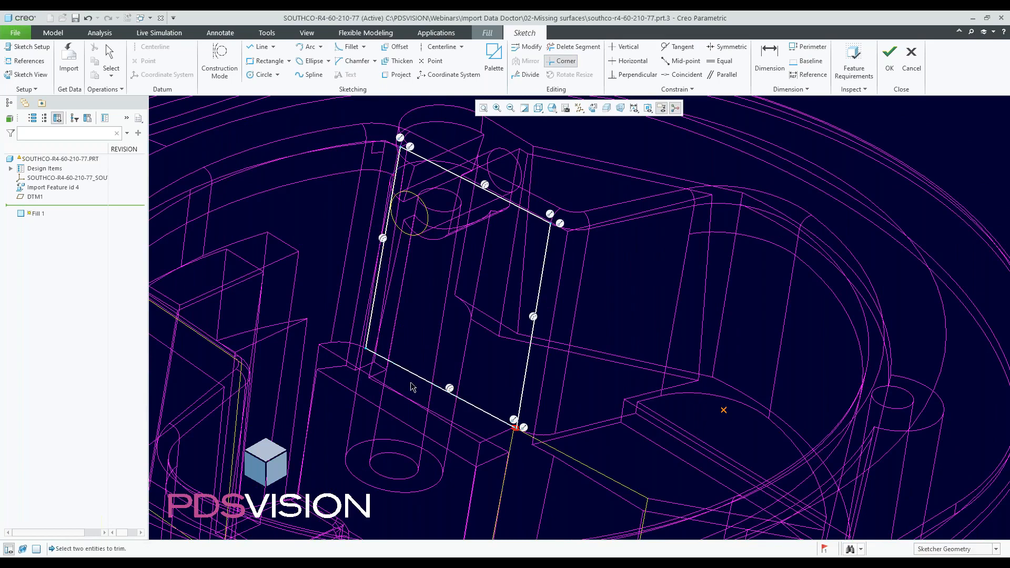
click(485, 410)
click(525, 392)
click(890, 60)
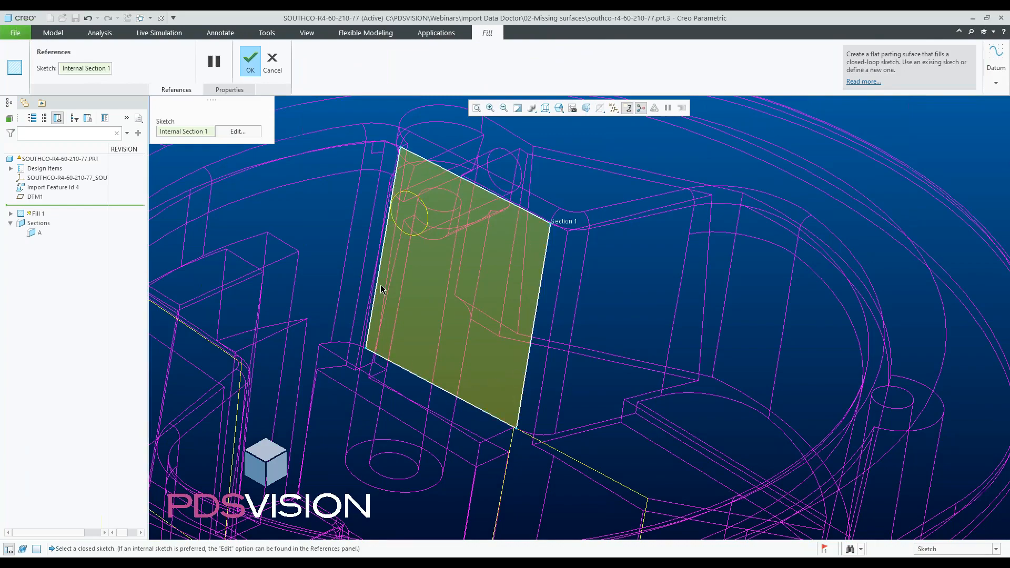
click(250, 60)
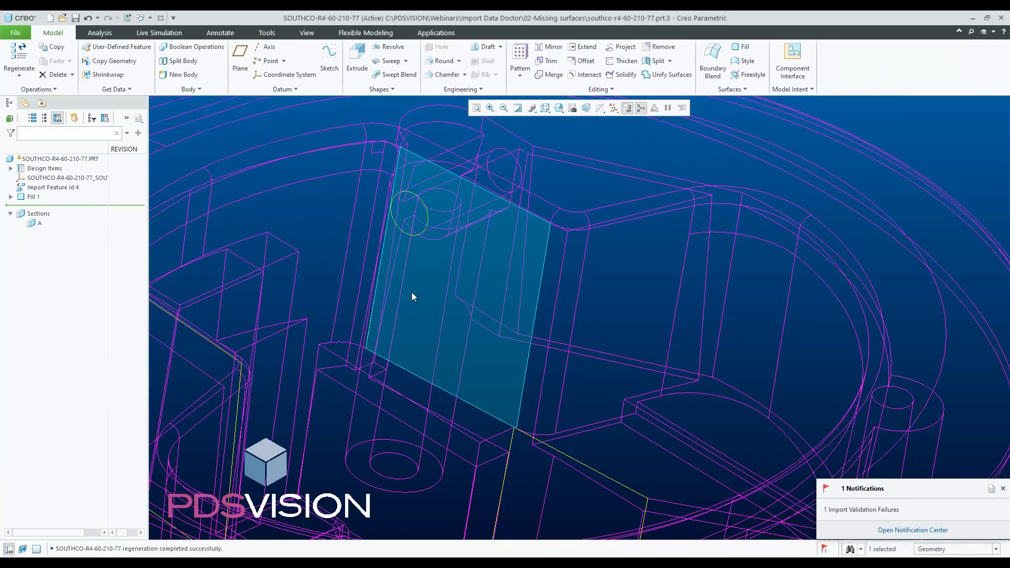
- Merge the fill quilt with the import feature's quilt
click(412, 293)
scroll(371, 191, up, 2)
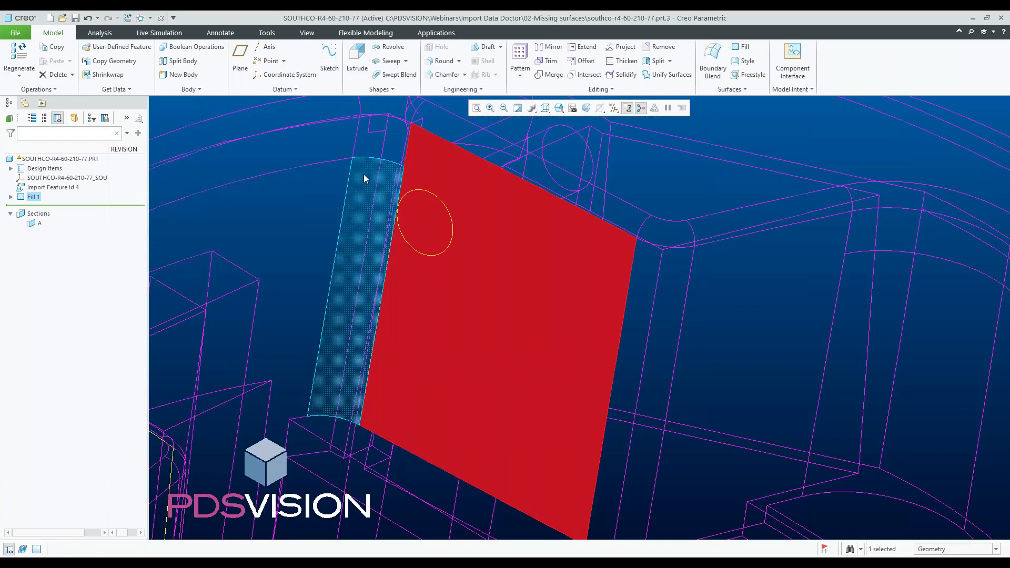
ctrl+click(364, 176)
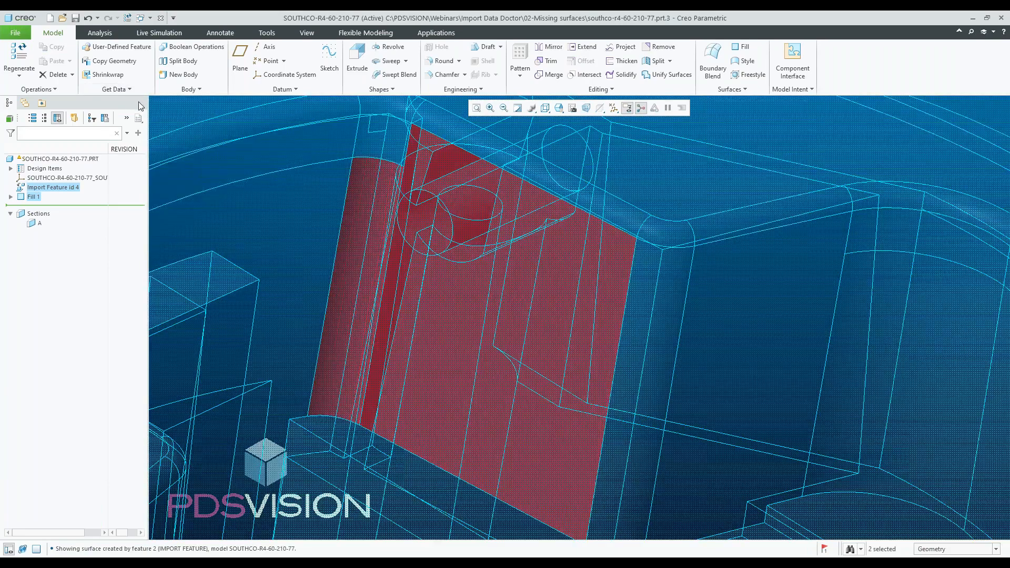
right_click(431, 231)
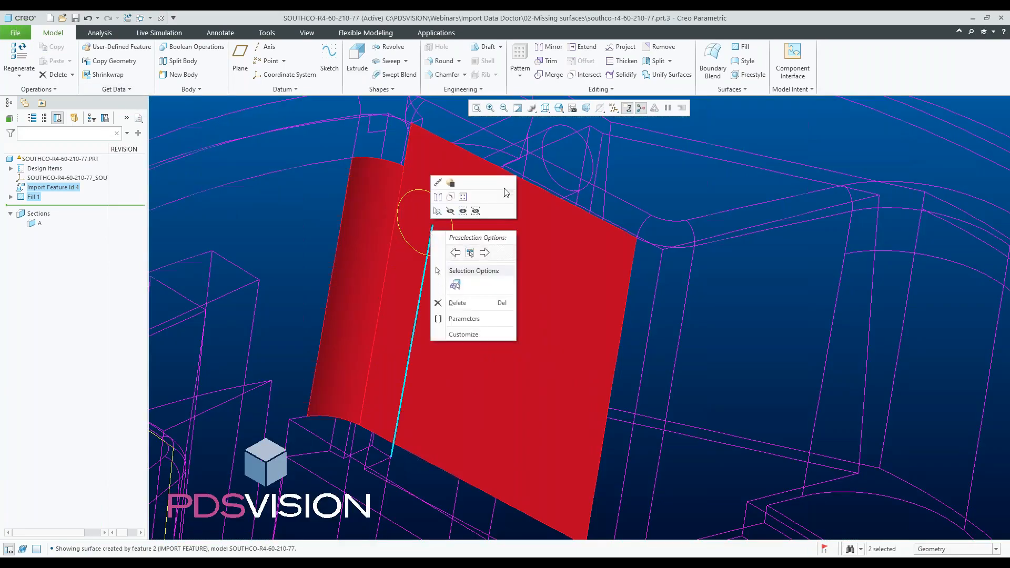
click(552, 77)
click(552, 76)
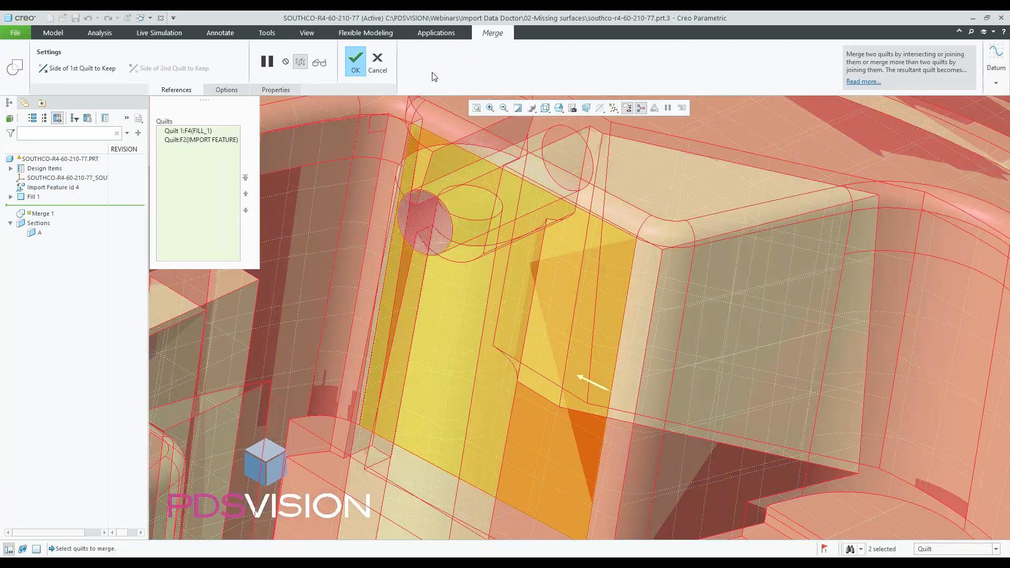
click(321, 62)
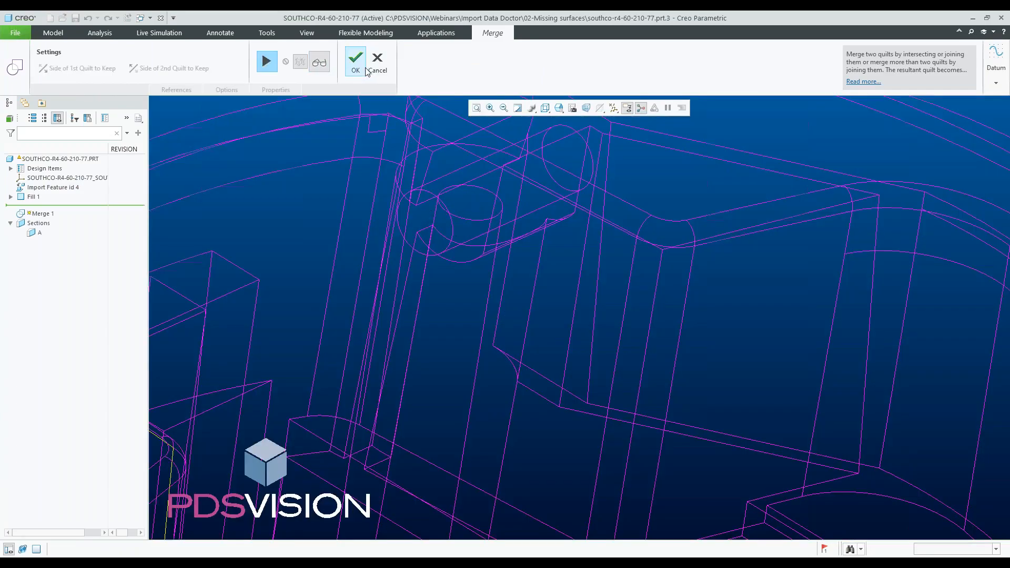
click(357, 63)
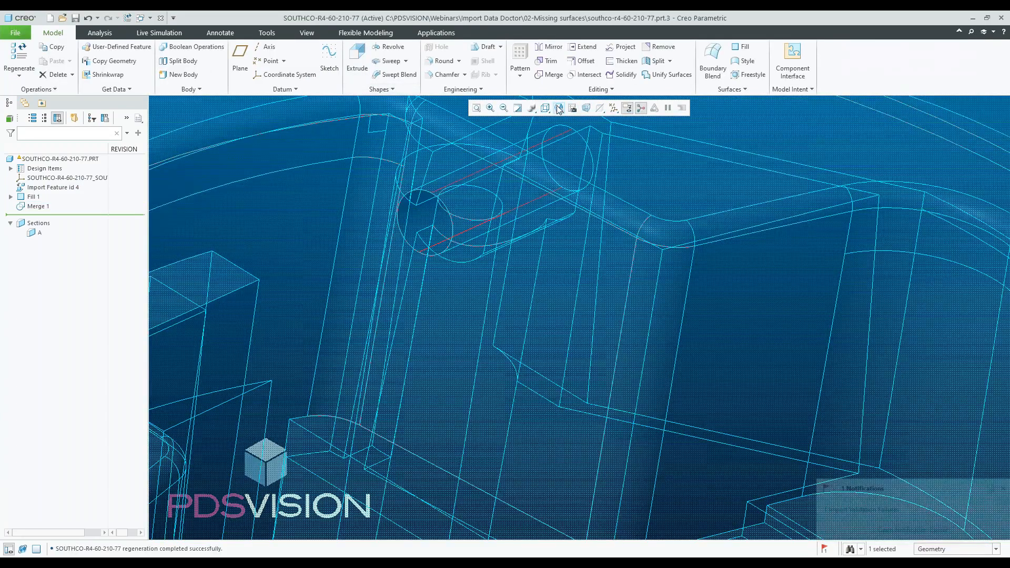
- Switch to shaded with edges display and inspect the filled wall beside the boss
click(548, 108)
click(574, 132)
scroll(447, 269, down, 5)
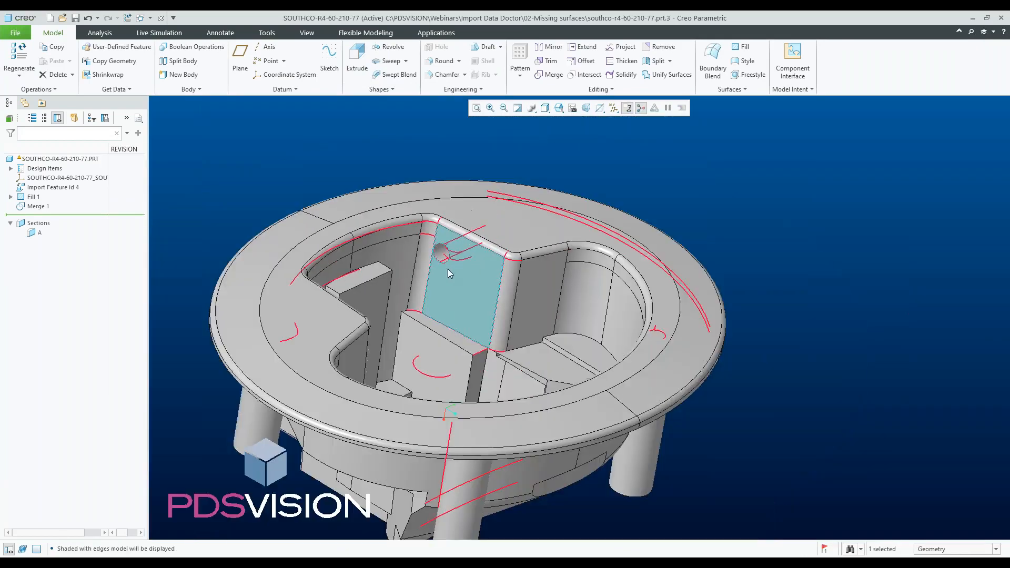
click(688, 158)
scroll(481, 278, up, 3)
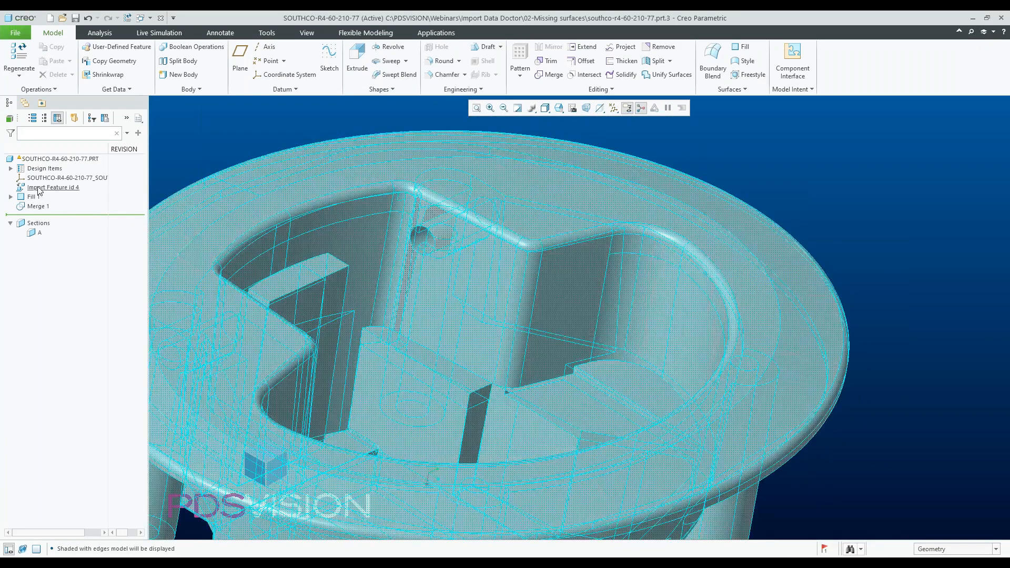
- Collapse the import feature, Fill 1 and Merge 1 into a single feature, keeping all related features
click(53, 187)
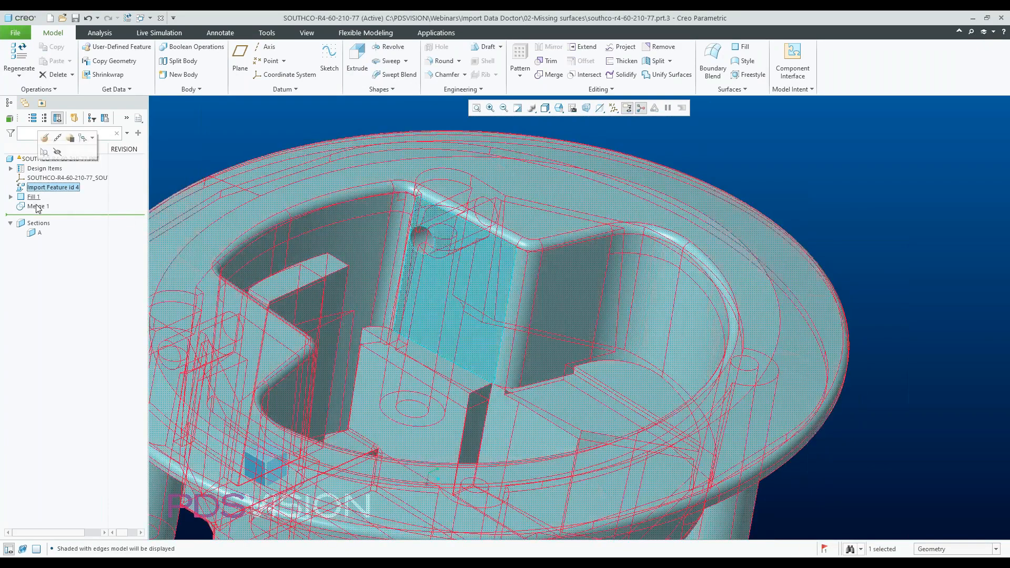
shift+click(37, 206)
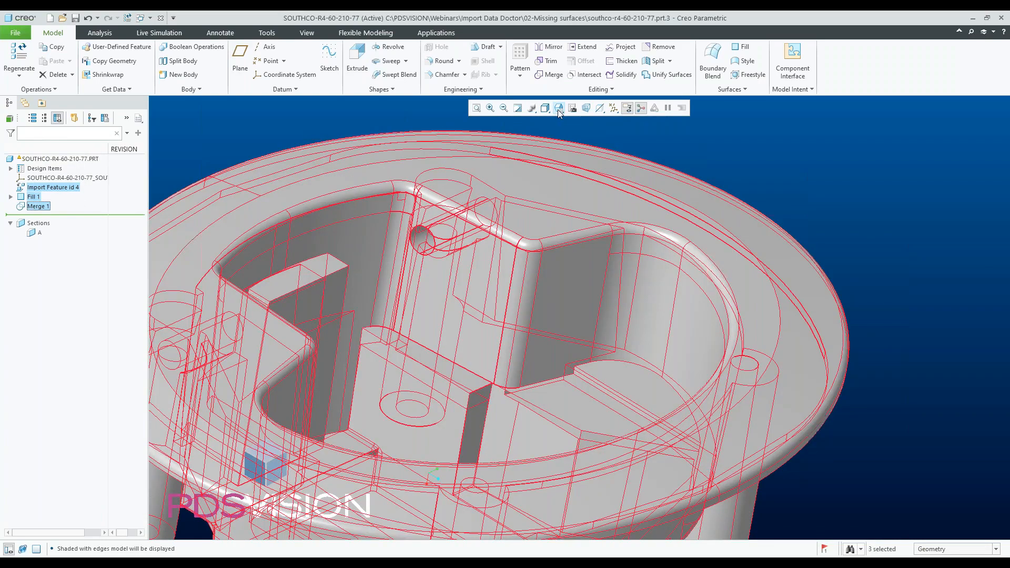
click(600, 89)
click(534, 137)
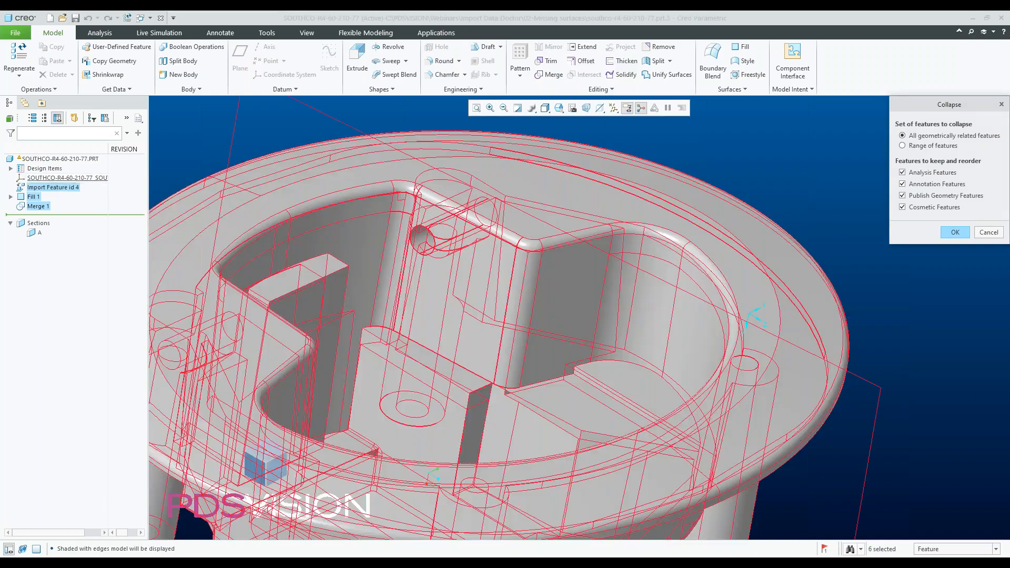
click(952, 233)
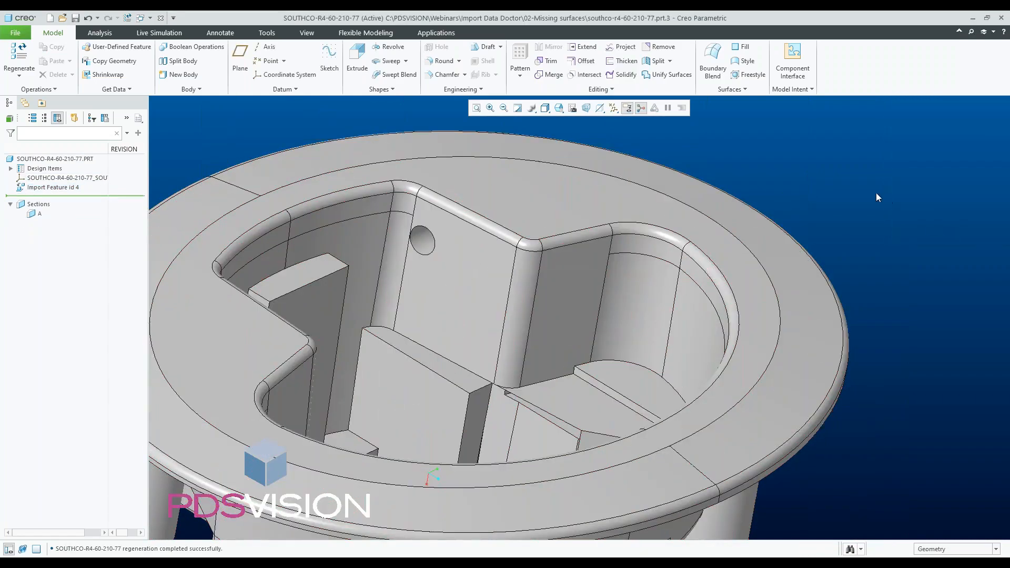
- Orbit and zoom around the part to inspect the repaired solid
scroll(479, 279, down, 3)
middle_drag(480, 278, 444, 291)
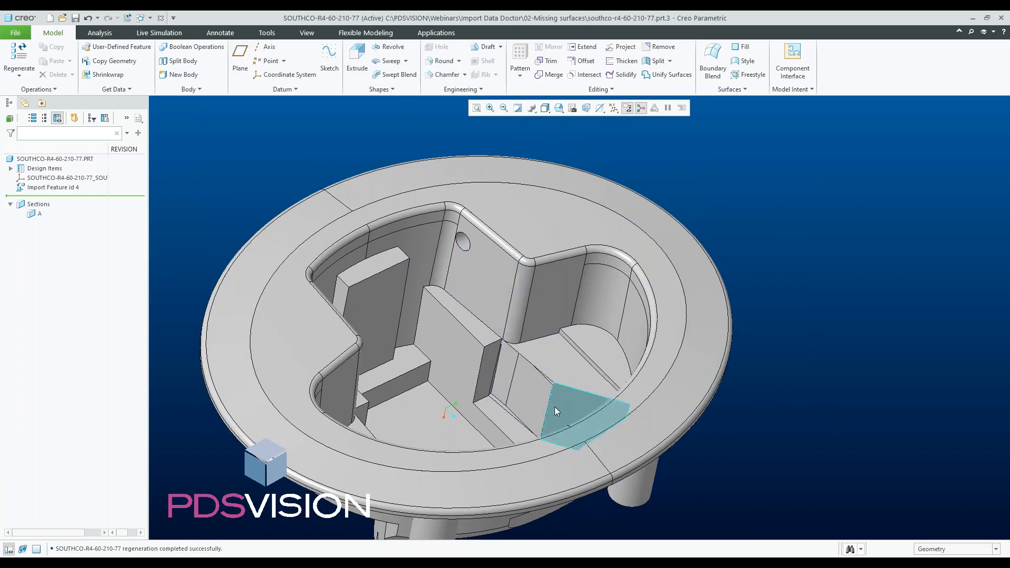
scroll(532, 372, up, 5)
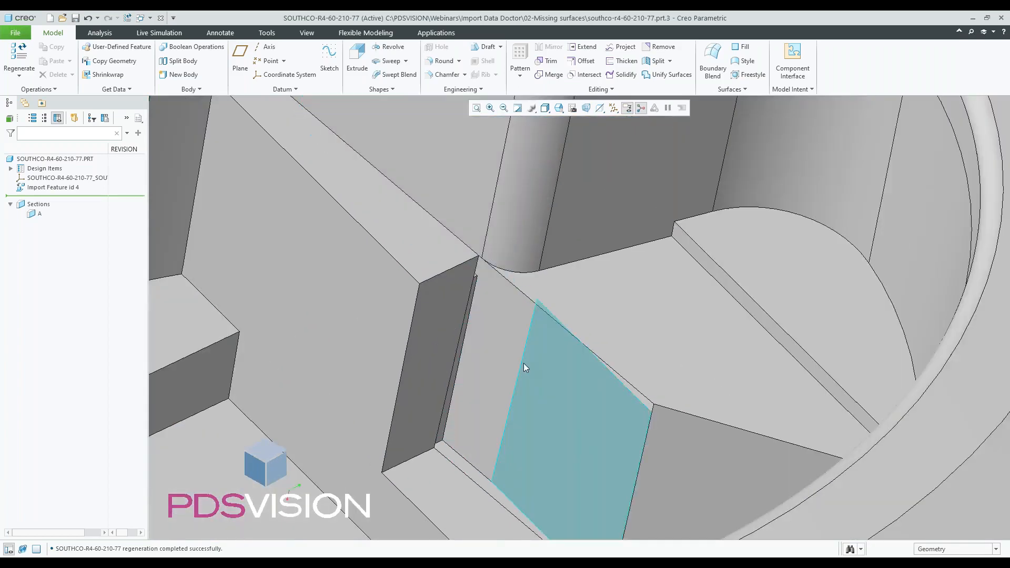
scroll(466, 347, down, 5)
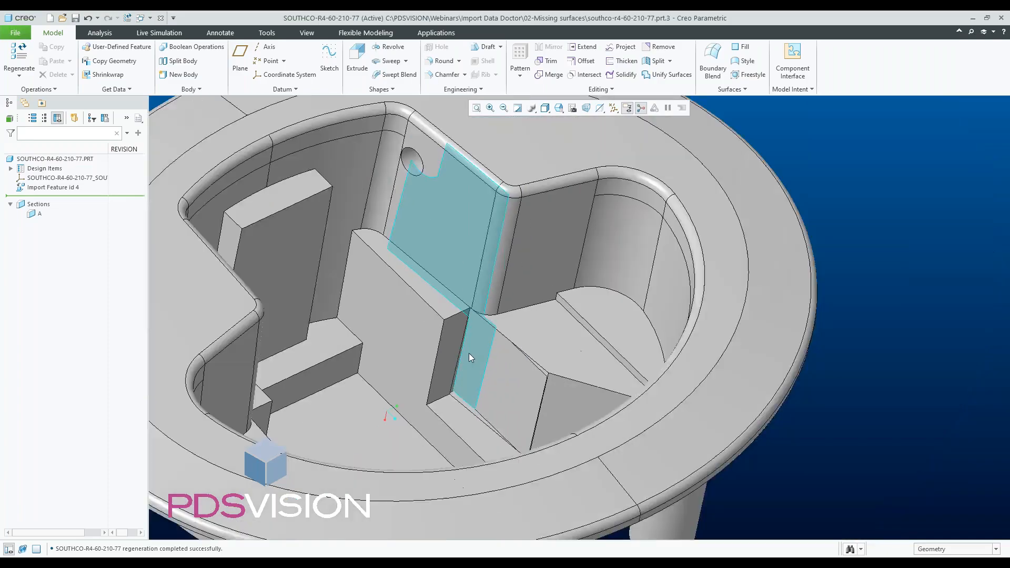
middle_drag(386, 411, 307, 397)
scroll(306, 379, down, 5)
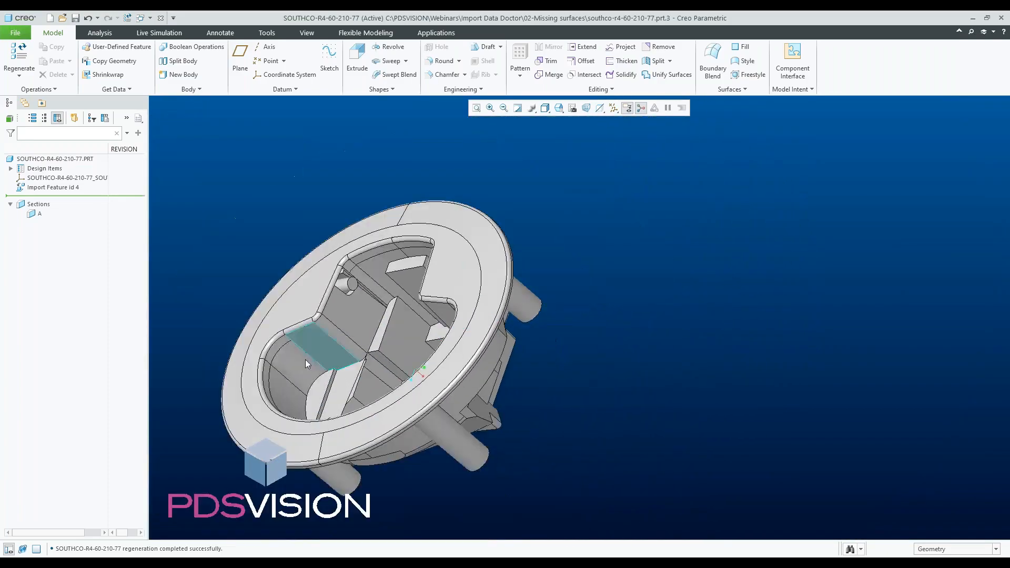
scroll(353, 313, up, 4)
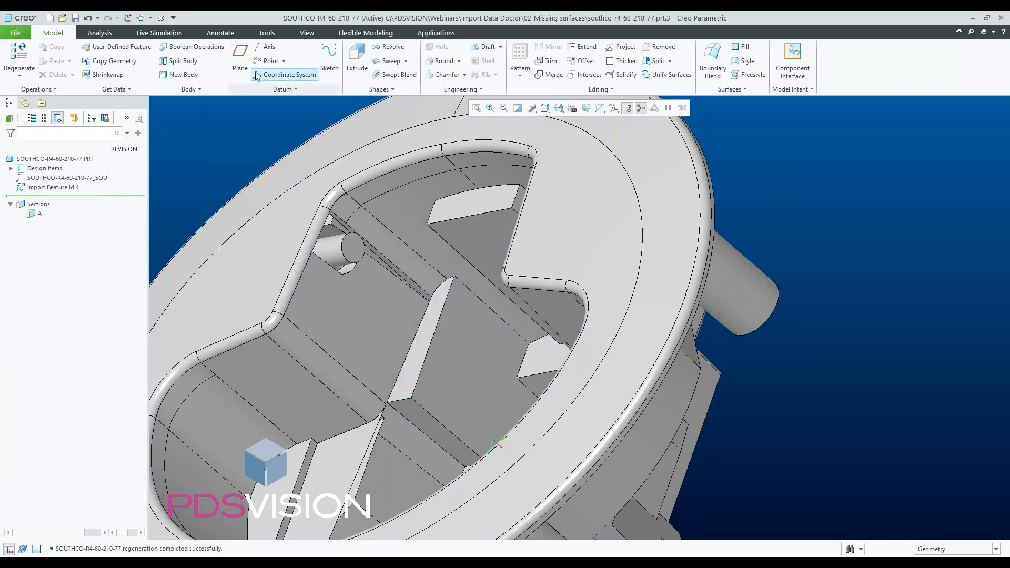
- Switch to the CL100G_SIMPLE part window and display the model in wireframe
click(161, 19)
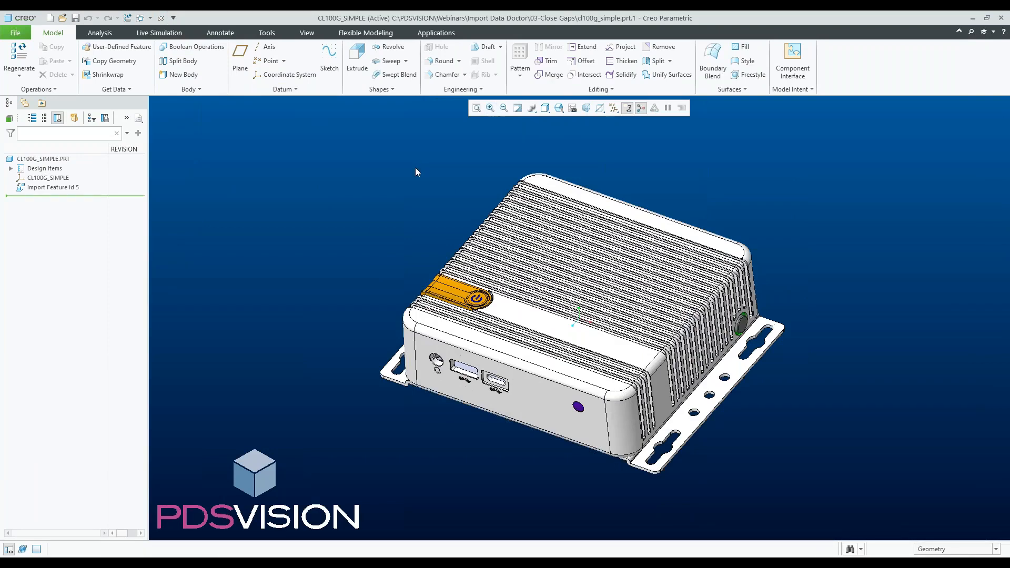
click(546, 109)
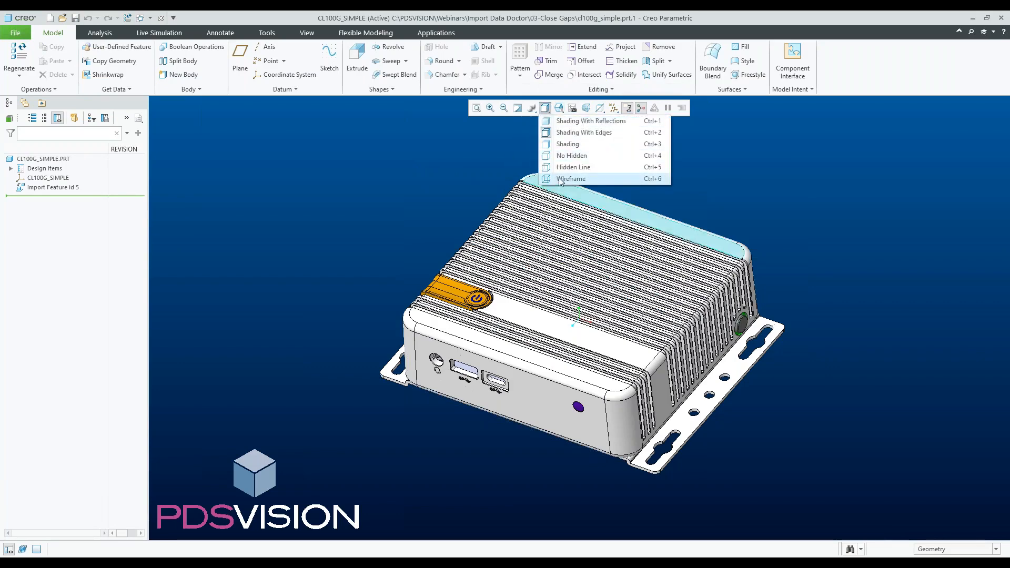
click(560, 180)
- Zoom into the housing's lower front edges to examine the imported geometry for gaps
scroll(430, 410, down, 3)
scroll(404, 400, up, 1)
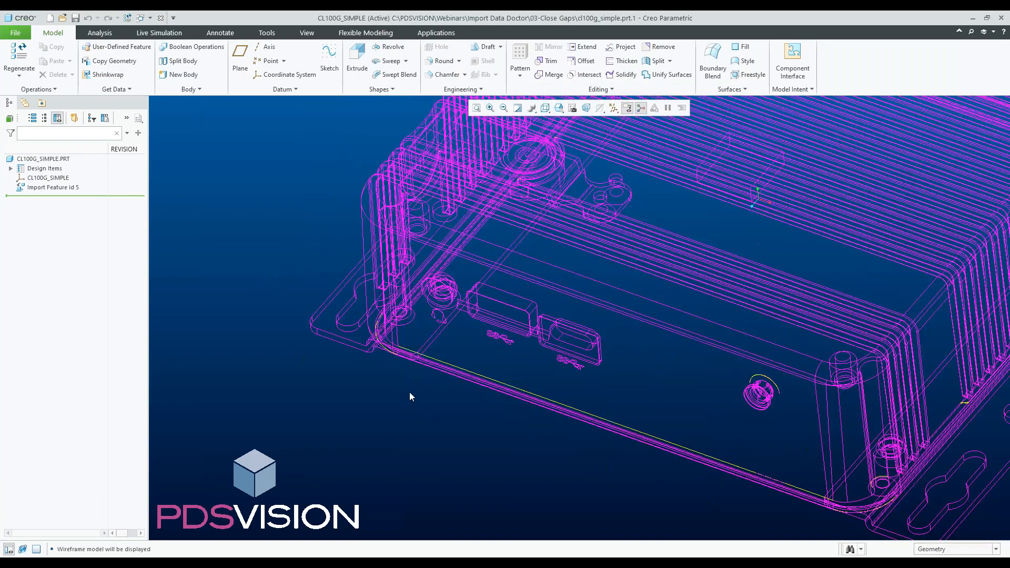
middle_drag(410, 393, 438, 390)
scroll(409, 381, down, 3)
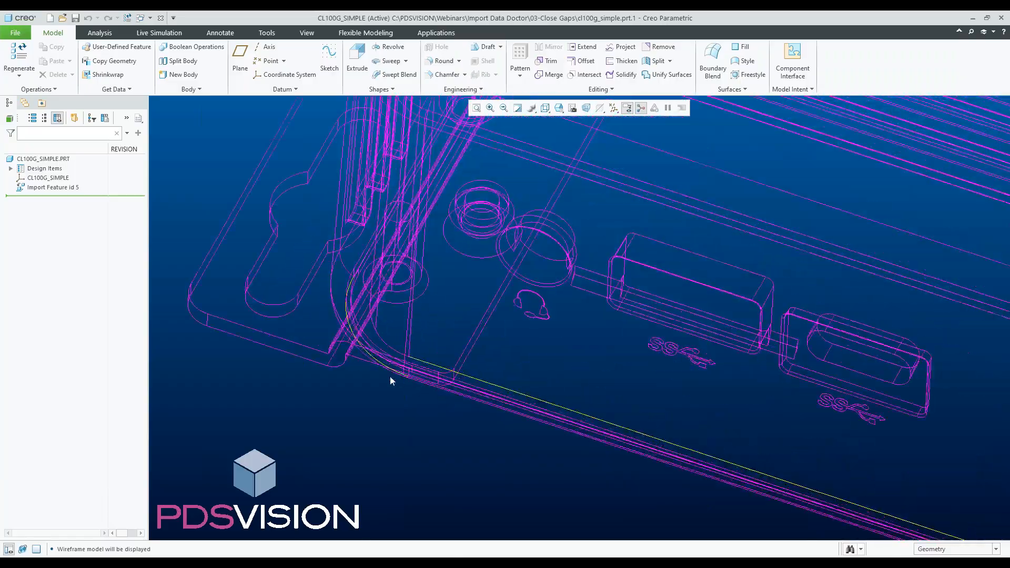
scroll(358, 396, up, 3)
scroll(521, 205, down, 5)
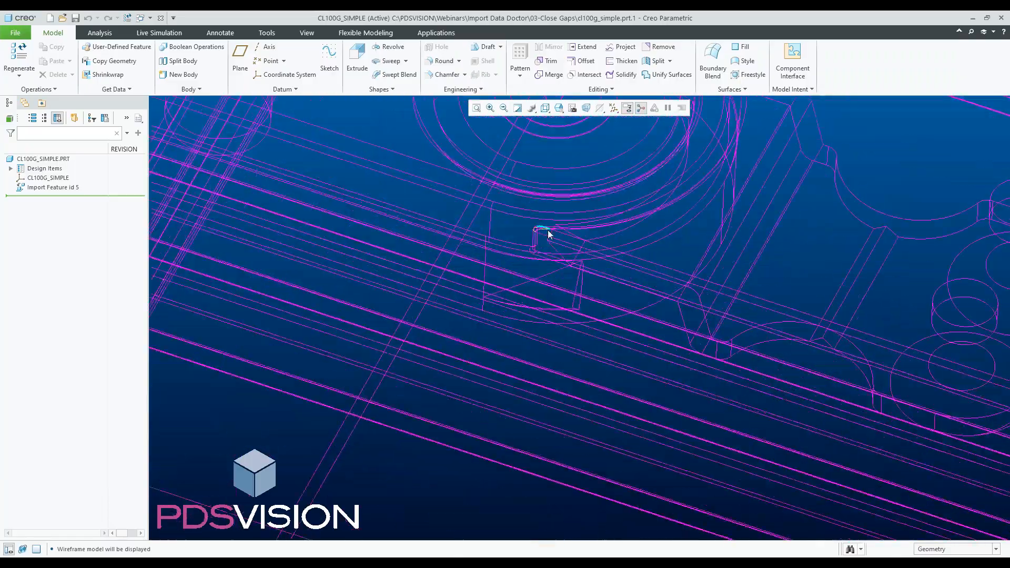
- Edit the import feature's definition and open it in Import Data Doctor
scroll(544, 232, up, 2)
scroll(616, 293, up, 5)
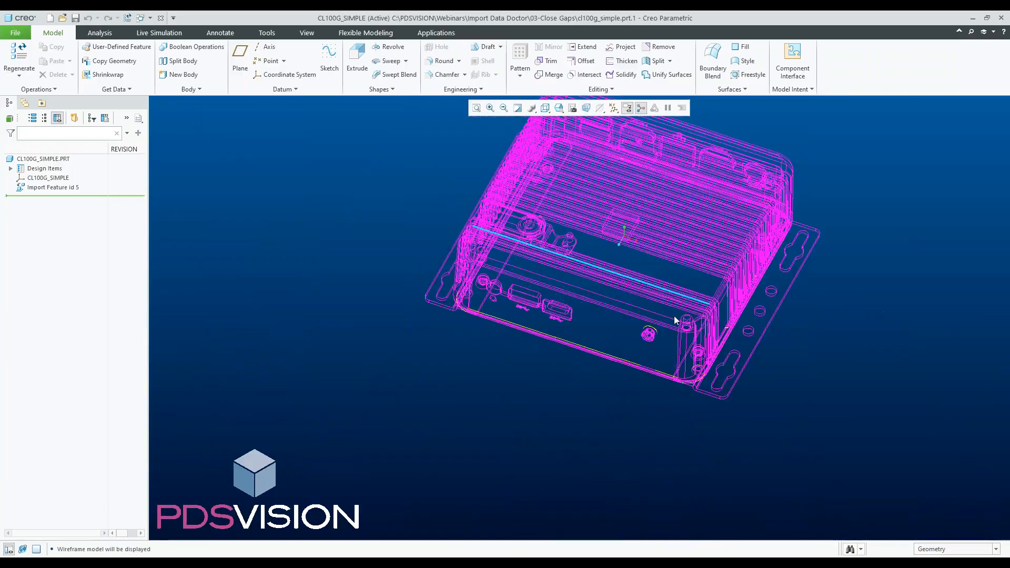
scroll(674, 315, down, 5)
scroll(847, 363, down, 3)
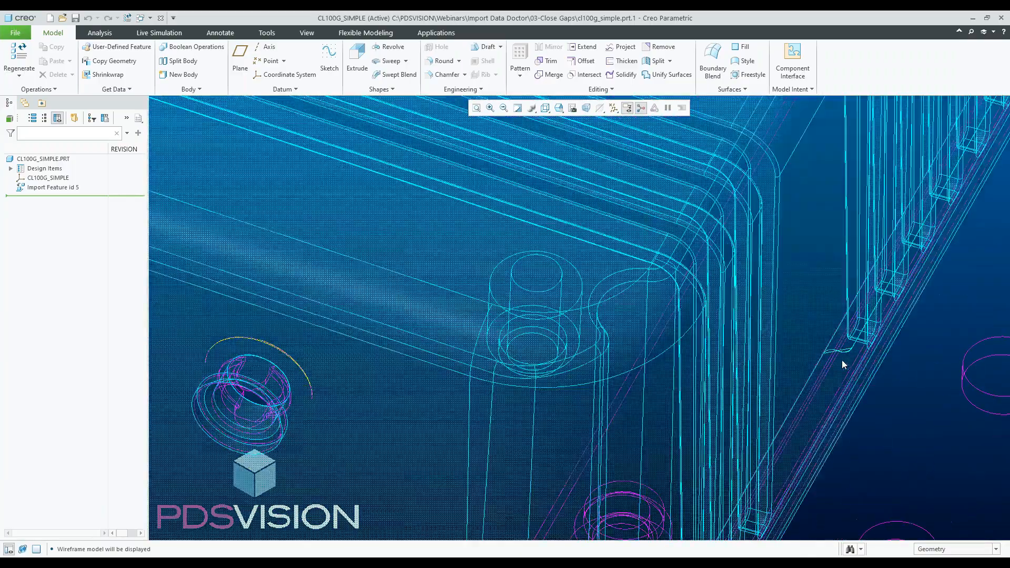
scroll(835, 353, up, 3)
scroll(835, 359, up, 3)
scroll(625, 363, down, 2)
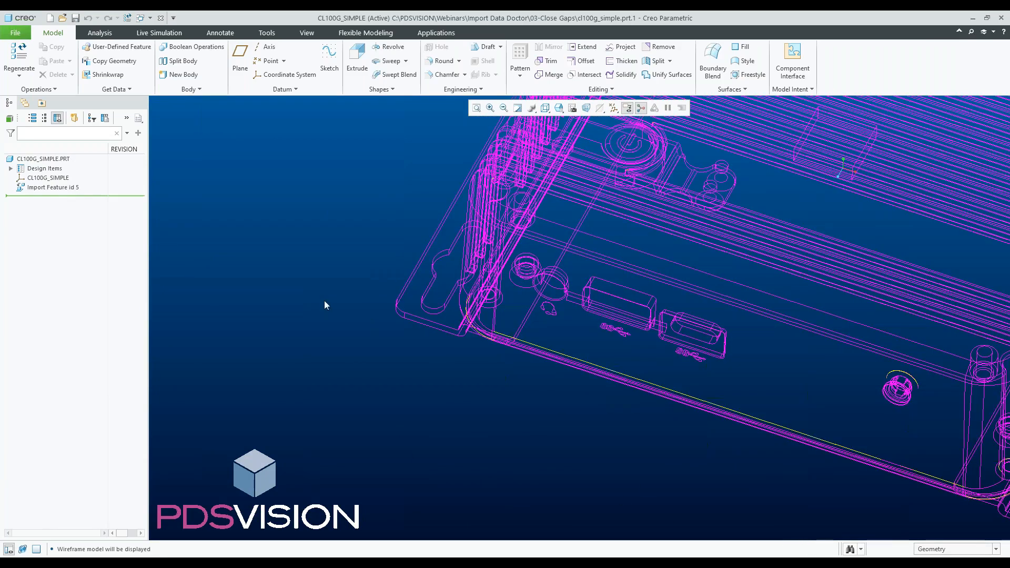
click(47, 187)
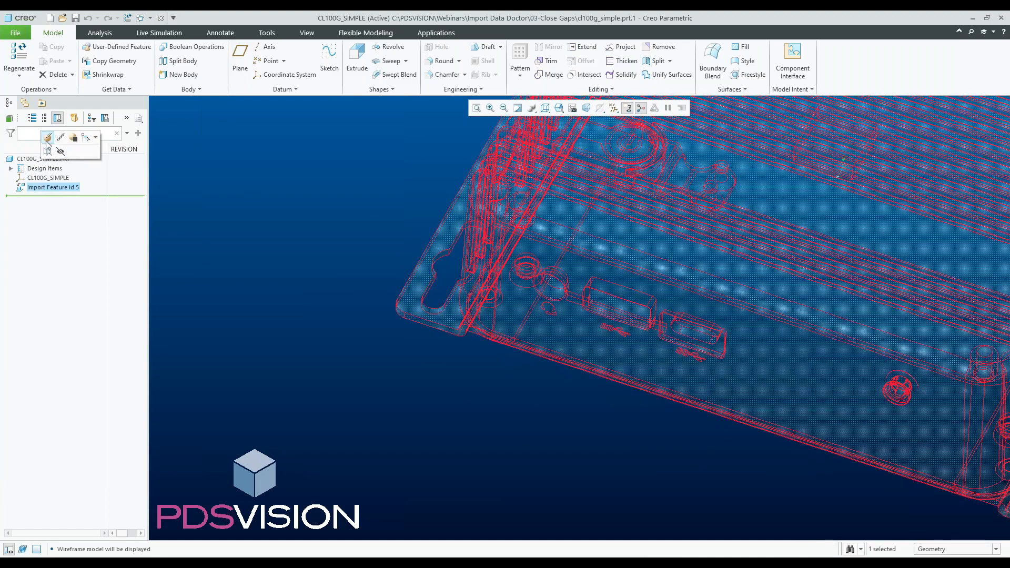
click(46, 141)
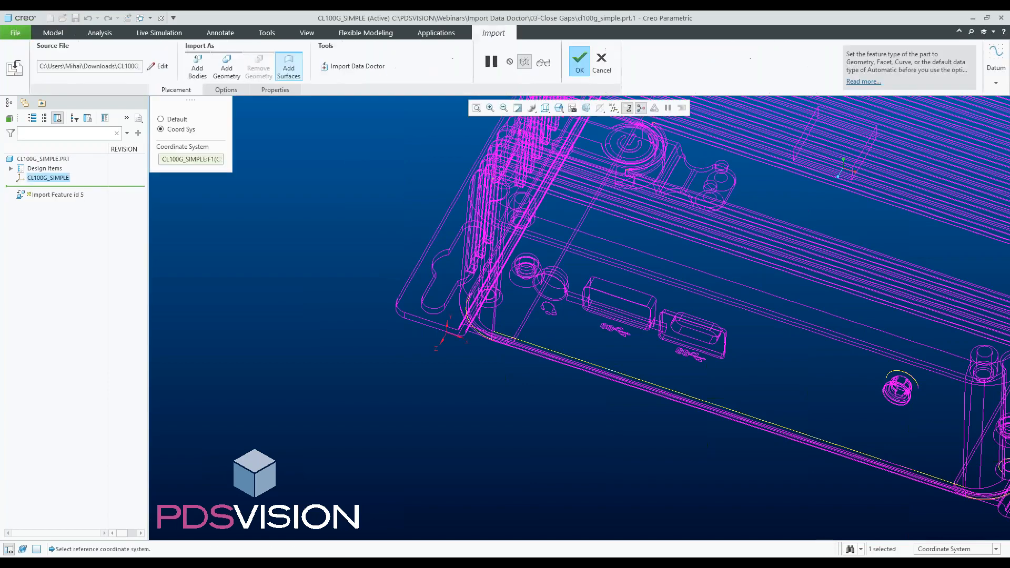
click(351, 68)
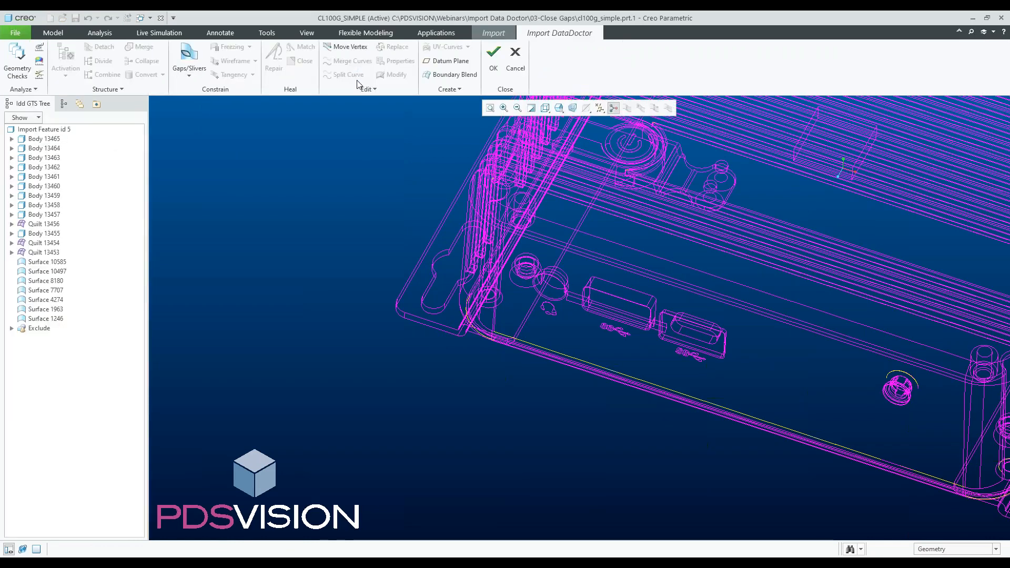
- Define a gap between the two one-sided edges at the housing's rounded lower front corner and close it
click(189, 56)
scroll(476, 348, up, 8)
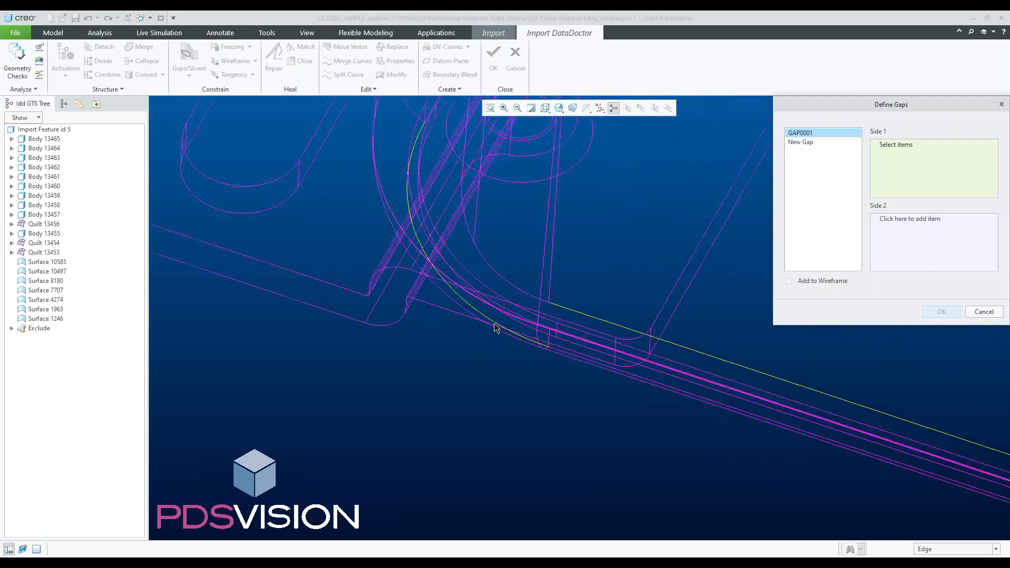
scroll(436, 286, up, 3)
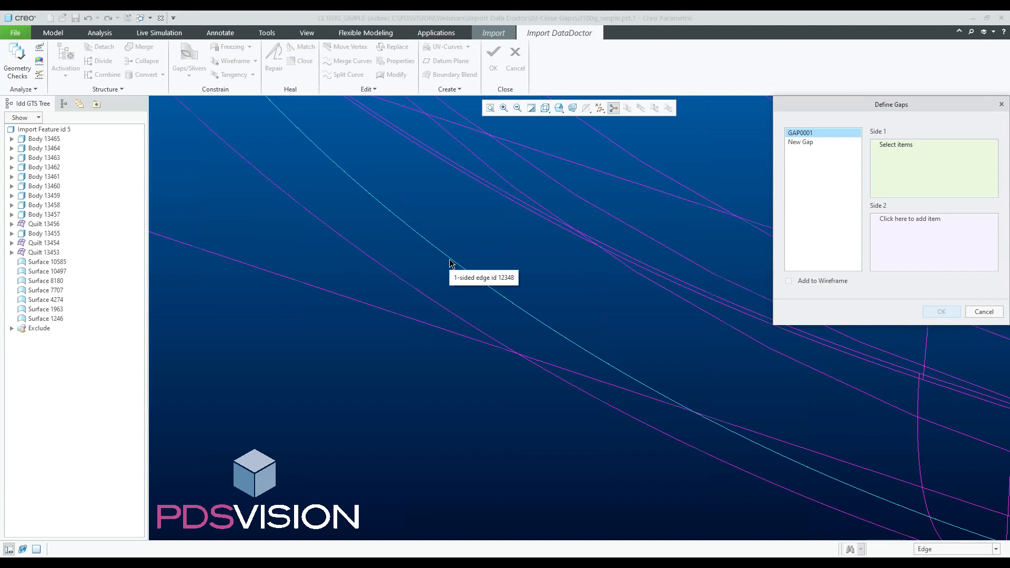
click(452, 262)
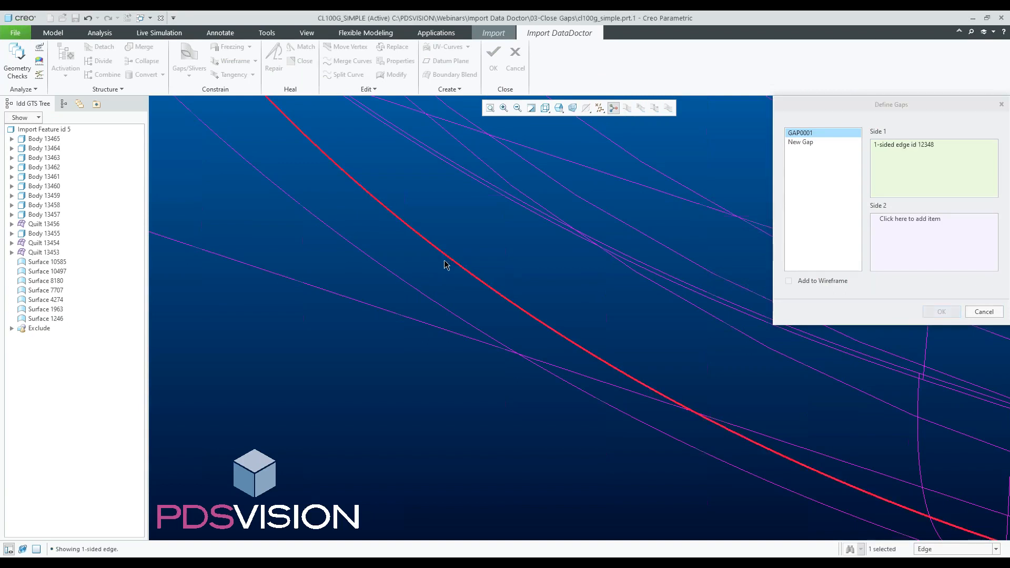
click(898, 228)
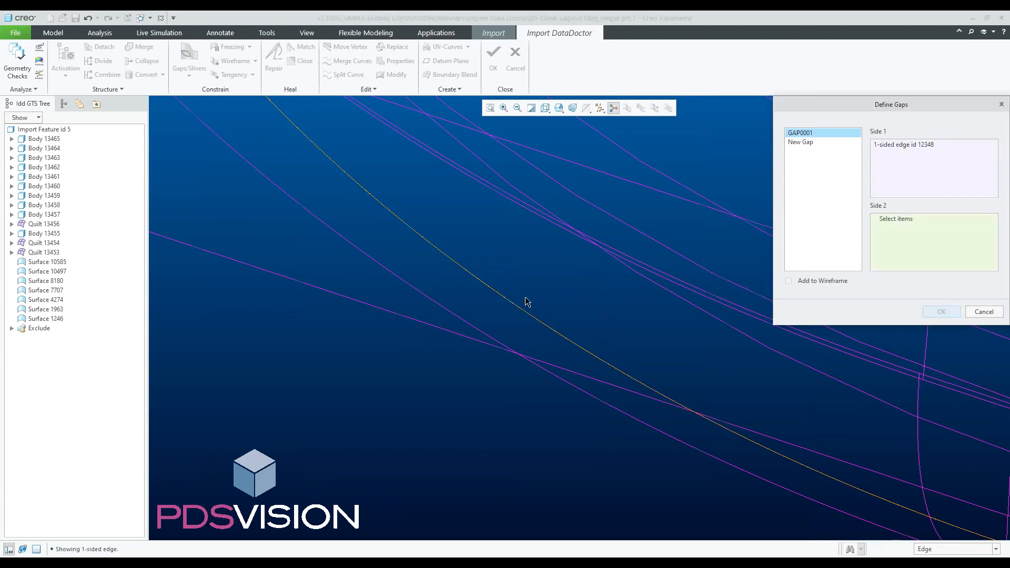
click(489, 294)
scroll(440, 313, down, 2)
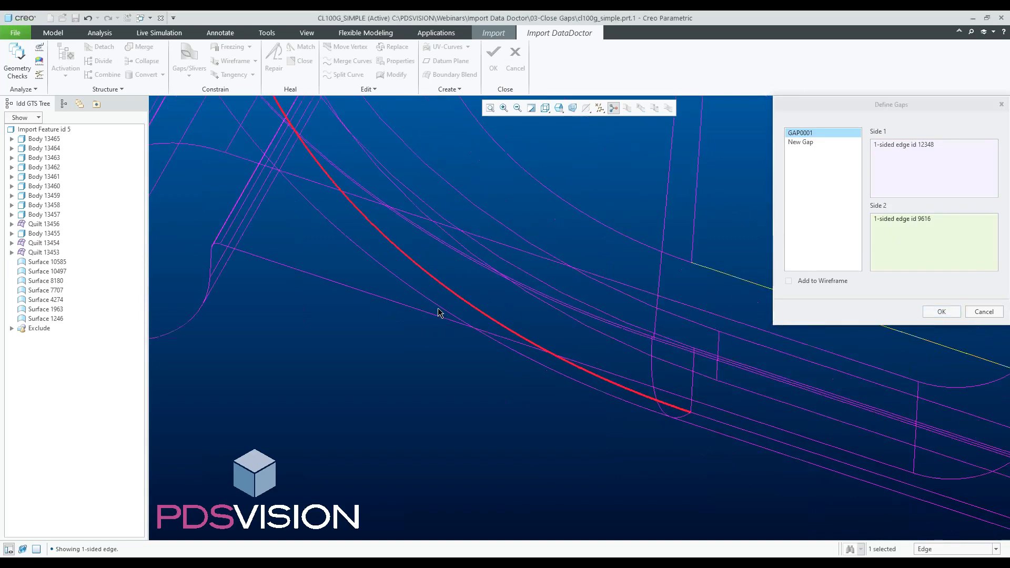
scroll(441, 314, down, 2)
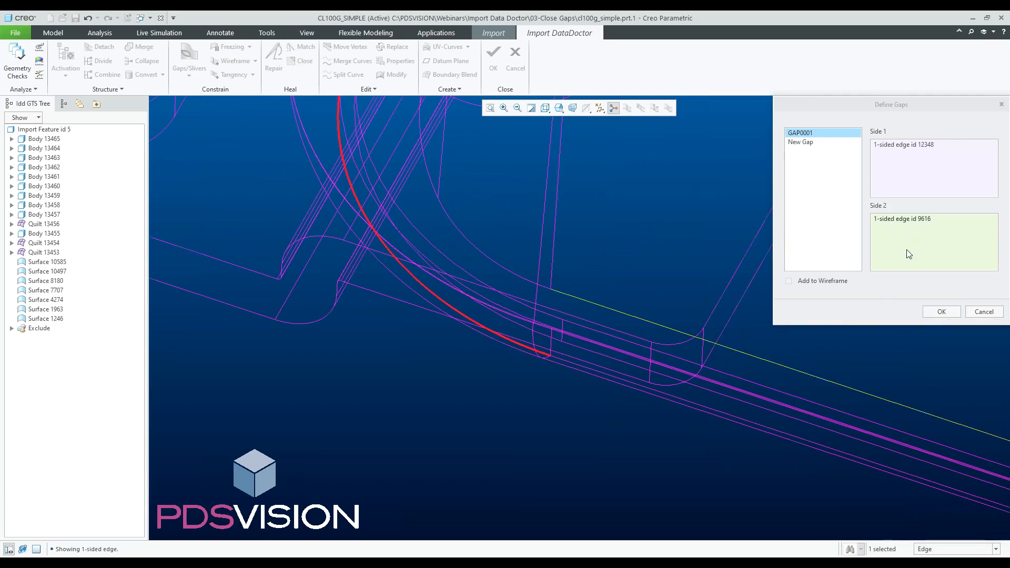
click(938, 312)
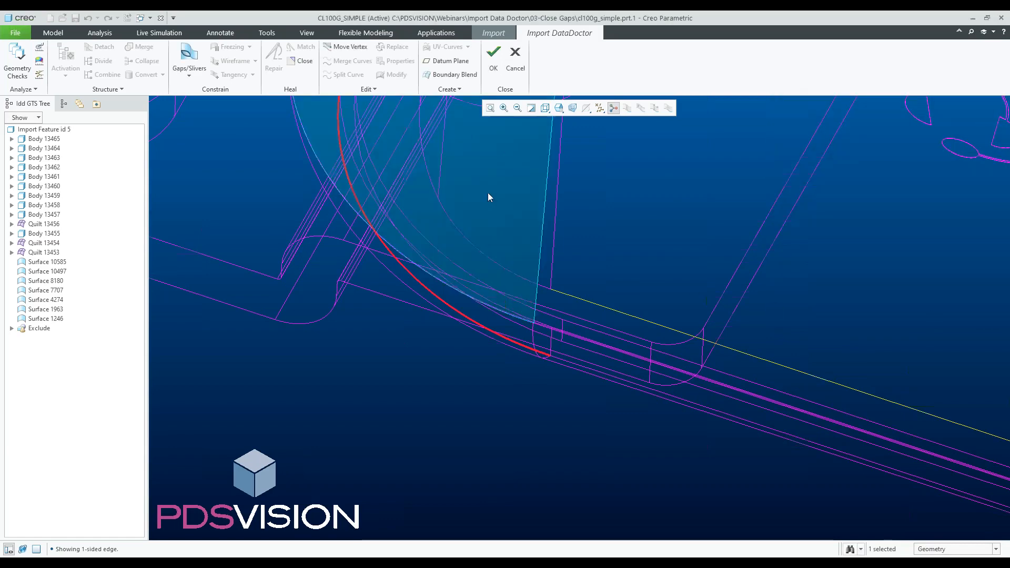
click(305, 63)
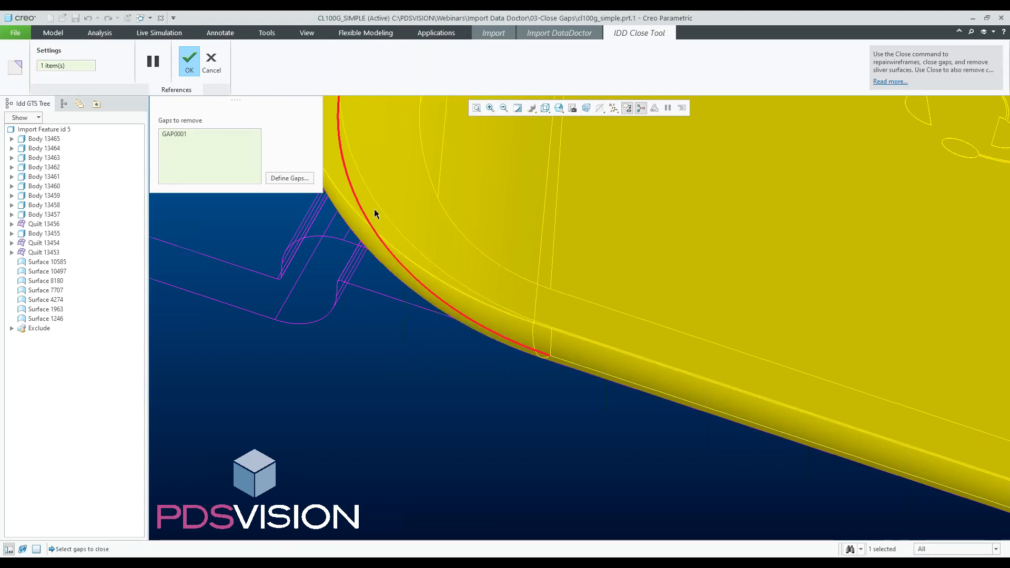
click(191, 61)
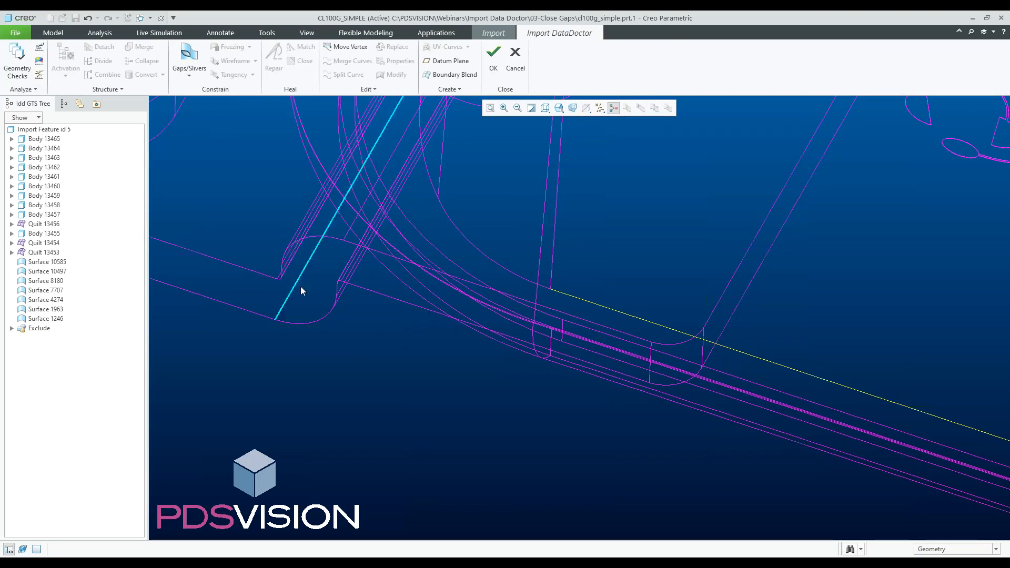
- Define a gap between the one-sided edges along the housing's straight lower front edge and close it
scroll(305, 285, up, 5)
scroll(369, 297, down, 4)
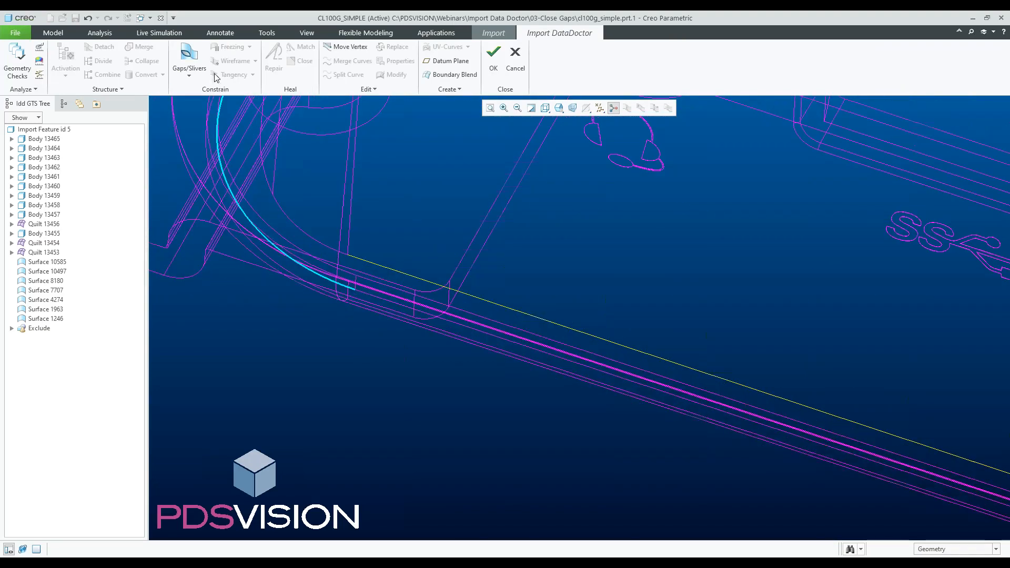
click(189, 62)
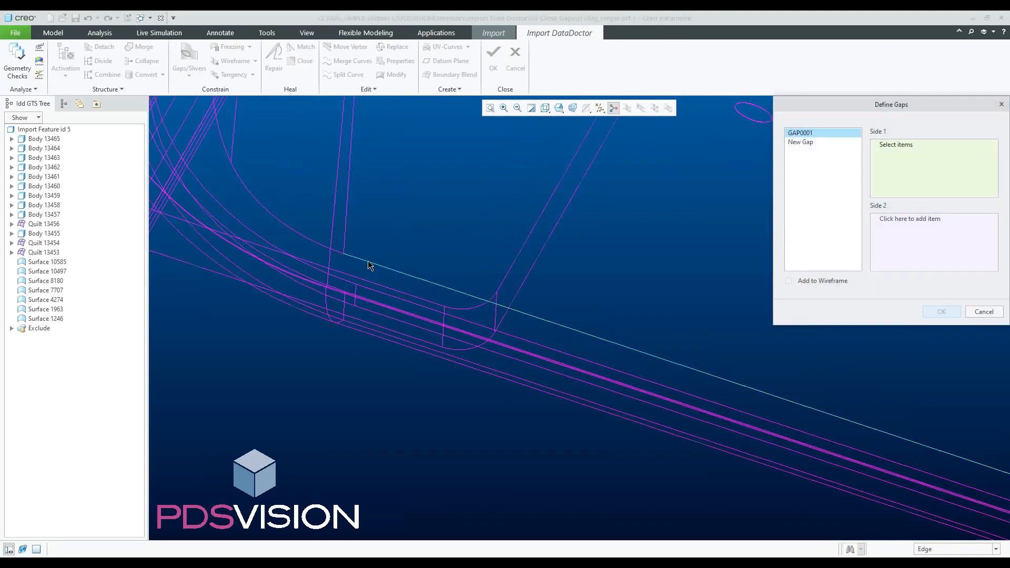
click(370, 266)
click(937, 233)
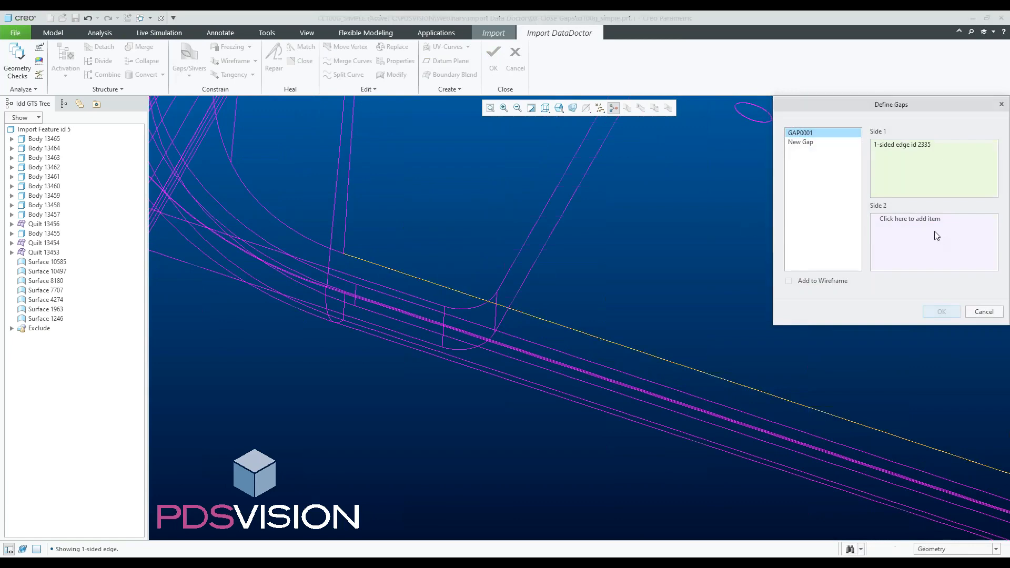
click(424, 286)
click(941, 312)
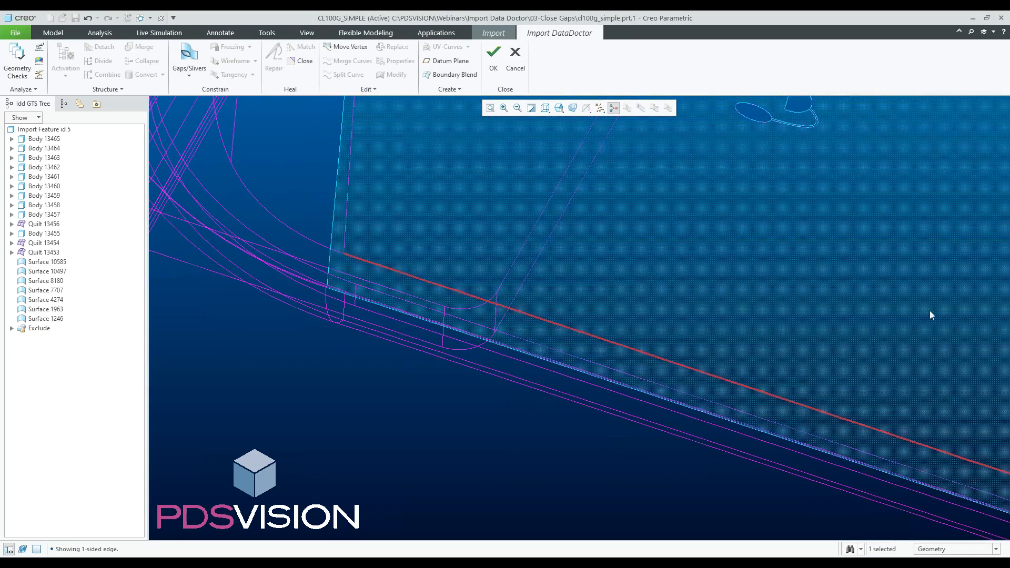
click(304, 61)
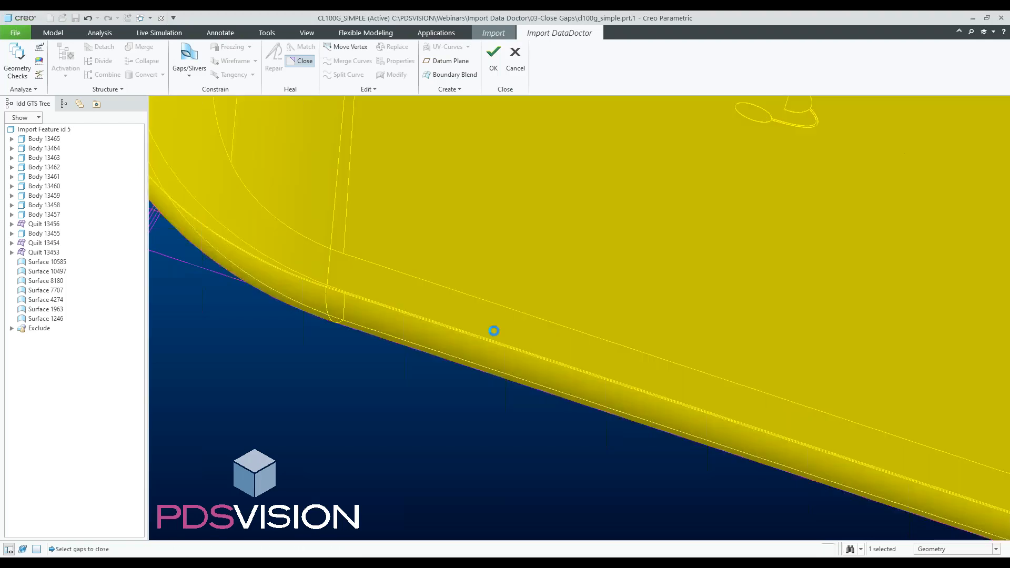
click(494, 55)
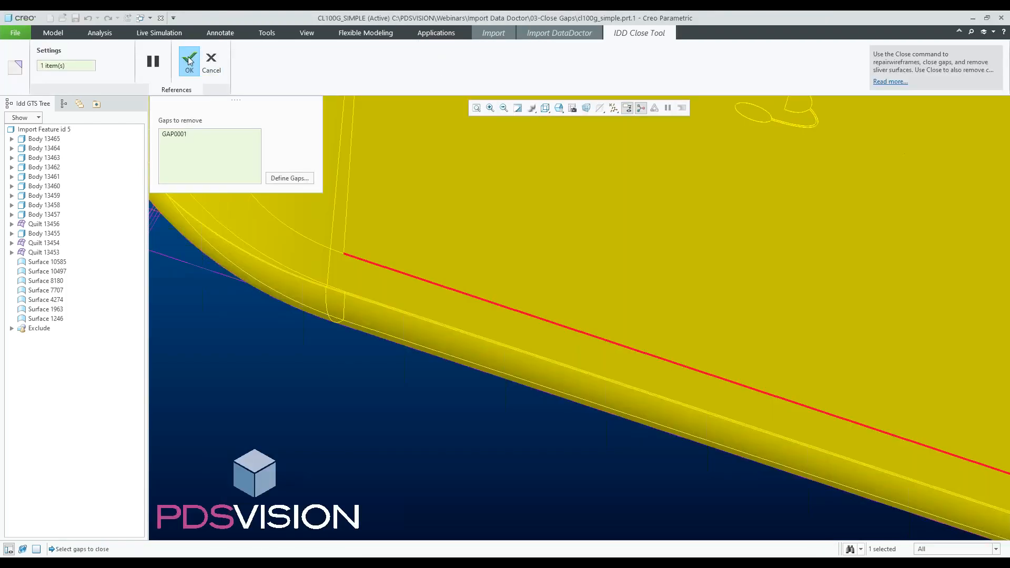
click(190, 60)
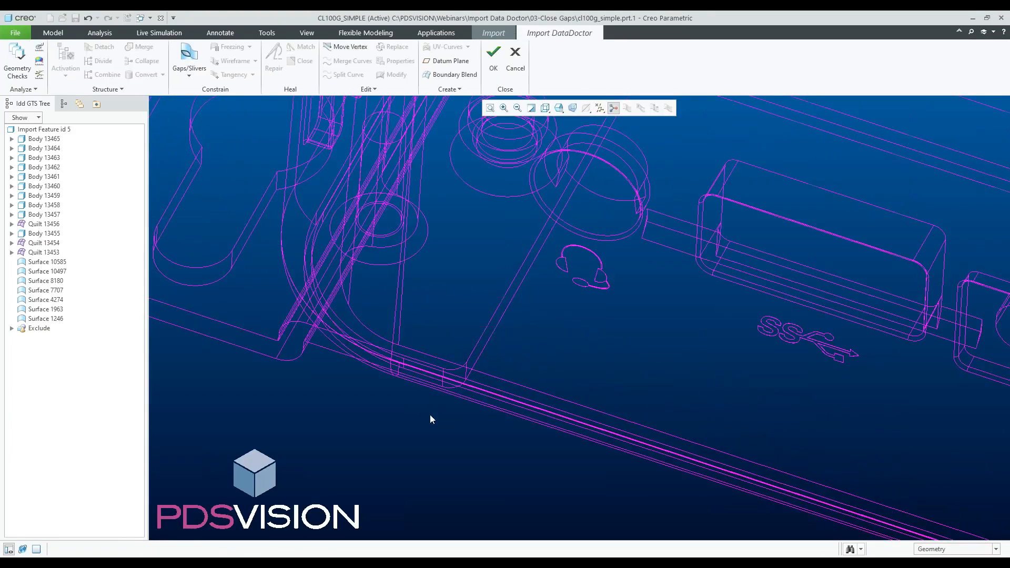
- Accept the Data Doctor repairs and finish the import feature with Import As set to geometry
scroll(430, 419, down, 5)
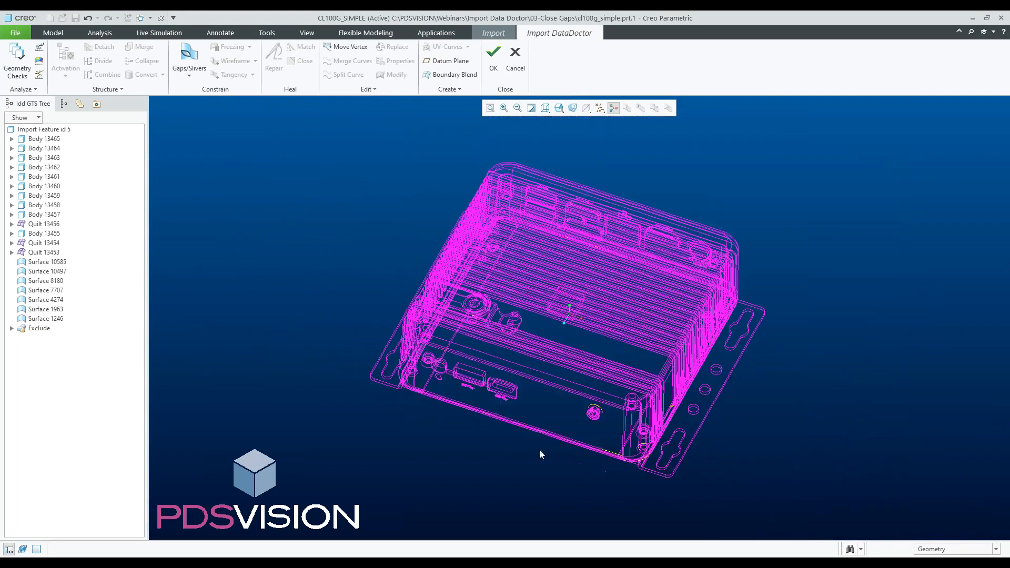
scroll(538, 449, up, 2)
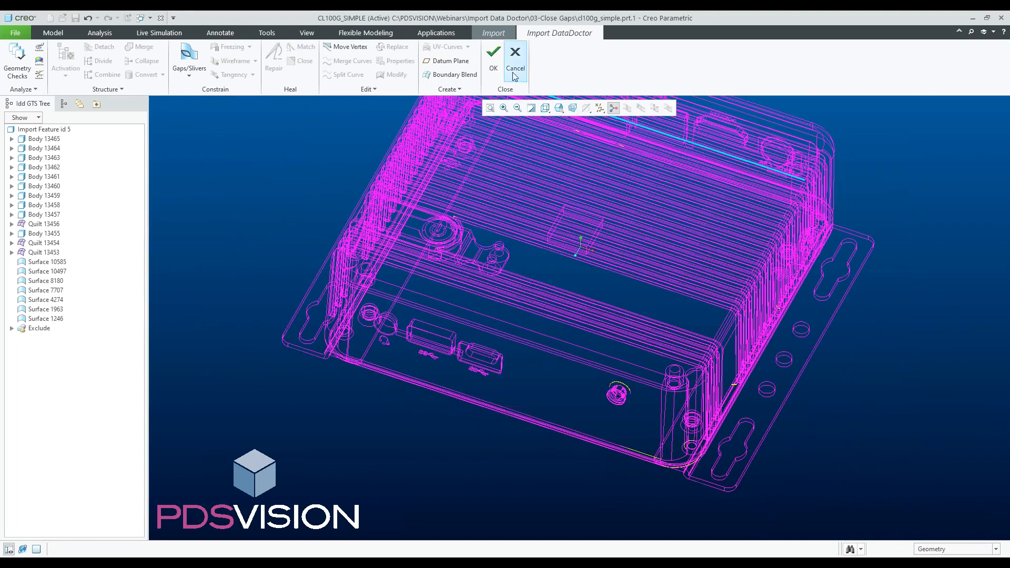
click(493, 62)
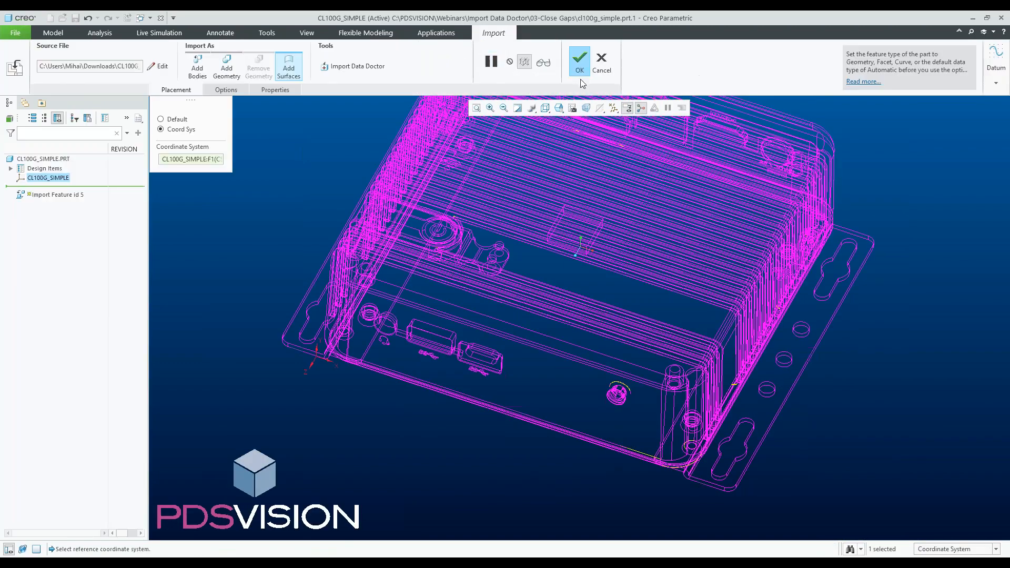
click(227, 66)
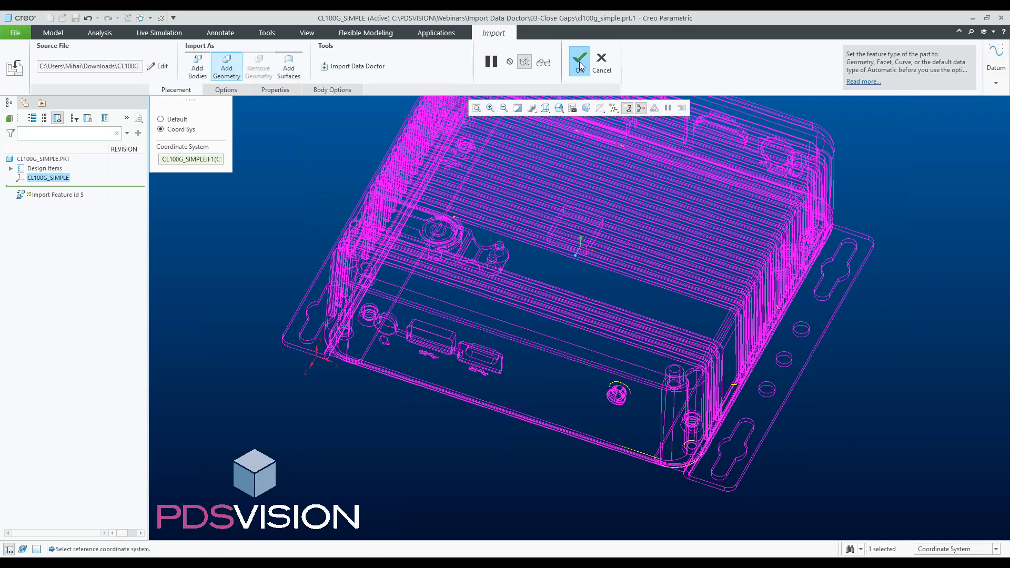
click(580, 61)
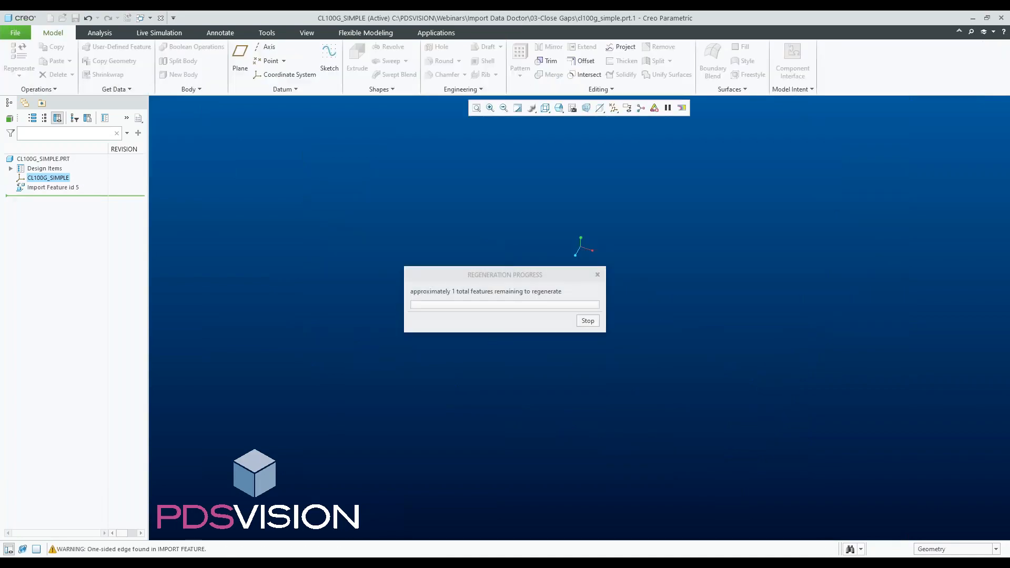
- Display the repaired CL100G_SIMPLE part as shaded with edges
click(415, 195)
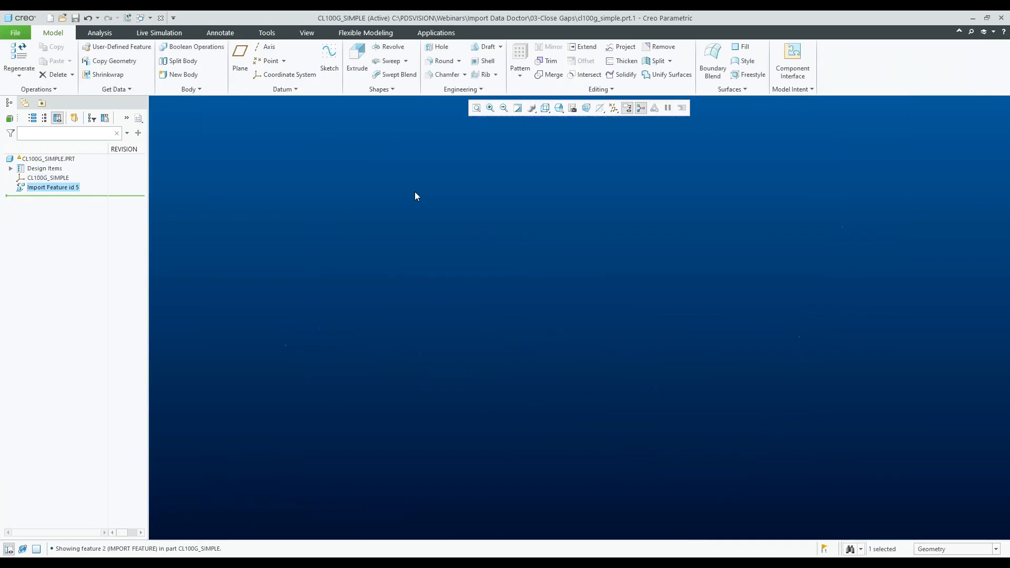
click(253, 212)
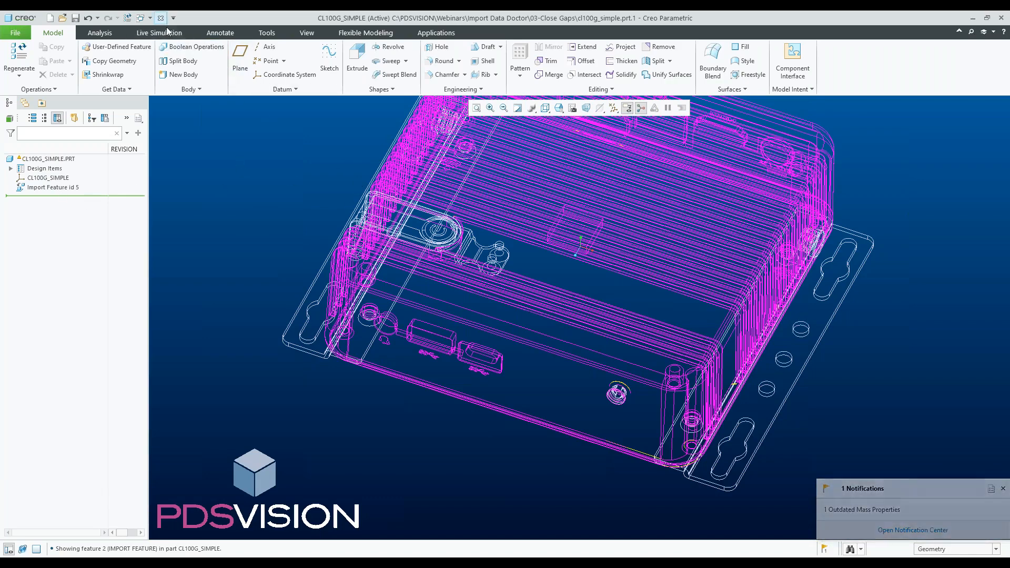
click(545, 107)
click(568, 135)
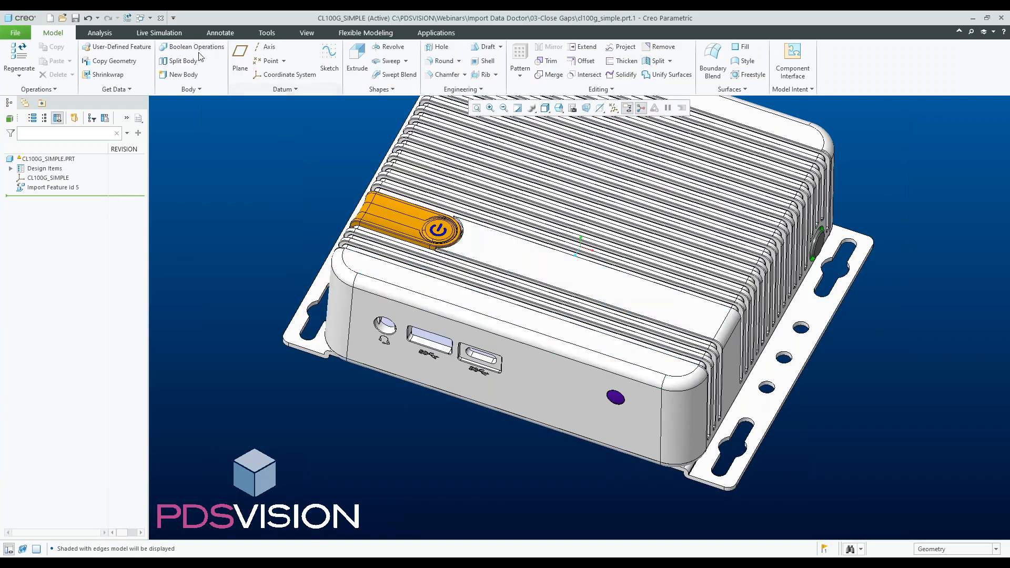
- Switch to the E20-0003 part window, orbit the model and display it in wireframe
click(161, 18)
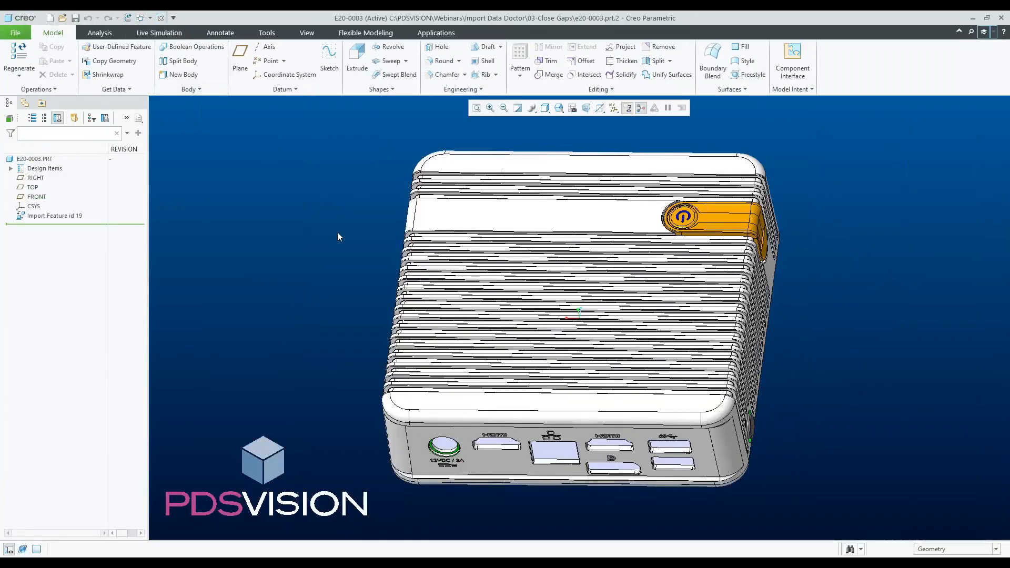
middle_drag(441, 259, 266, 223)
scroll(349, 232, up, 2)
scroll(389, 305, down, 2)
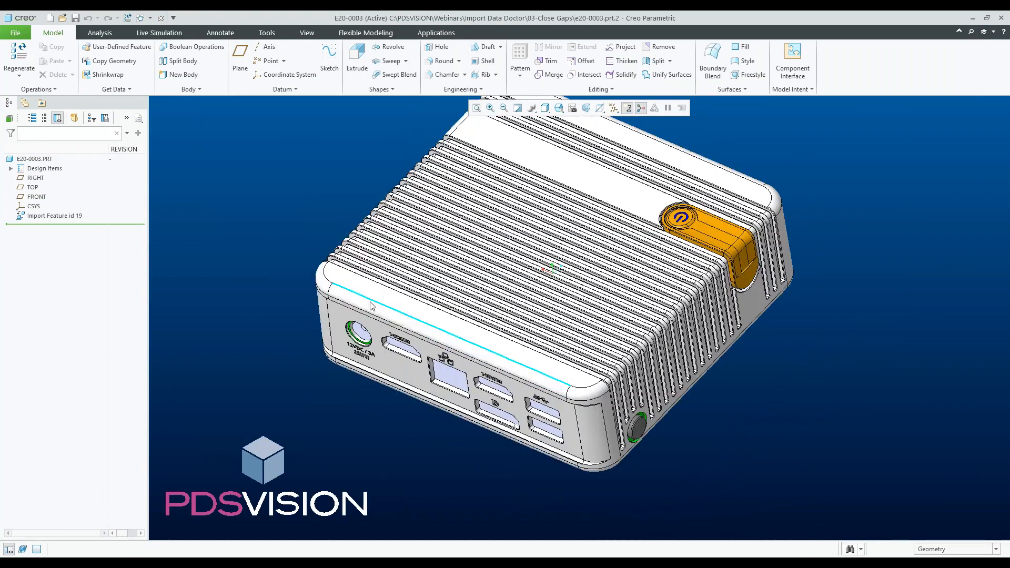
click(546, 108)
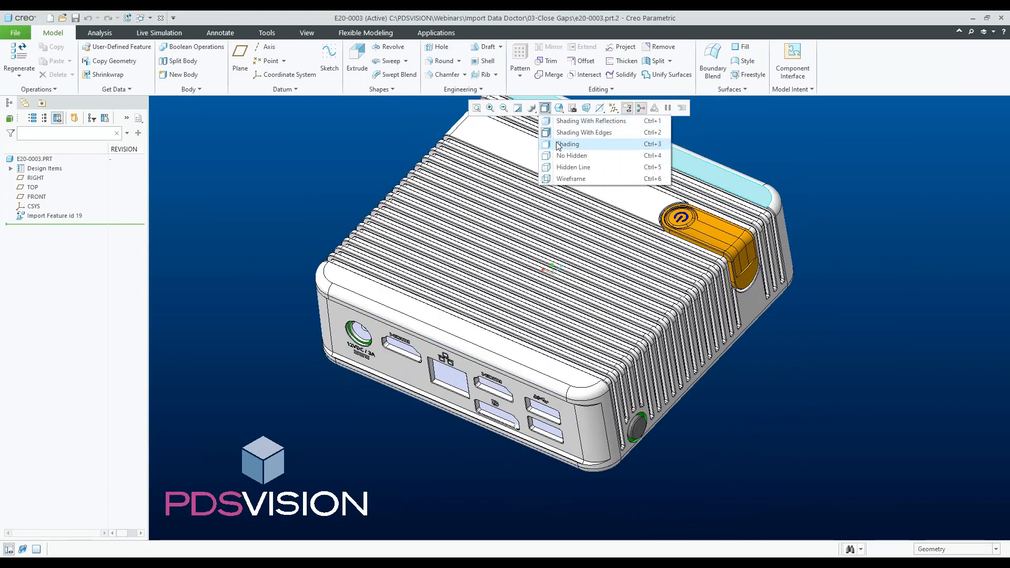
click(564, 179)
mouse_move(270, 274)
middle_down()
mouse_move(305, 277)
mouse_move(277, 266)
mouse_move(269, 286)
mouse_move(278, 274)
middle_up()
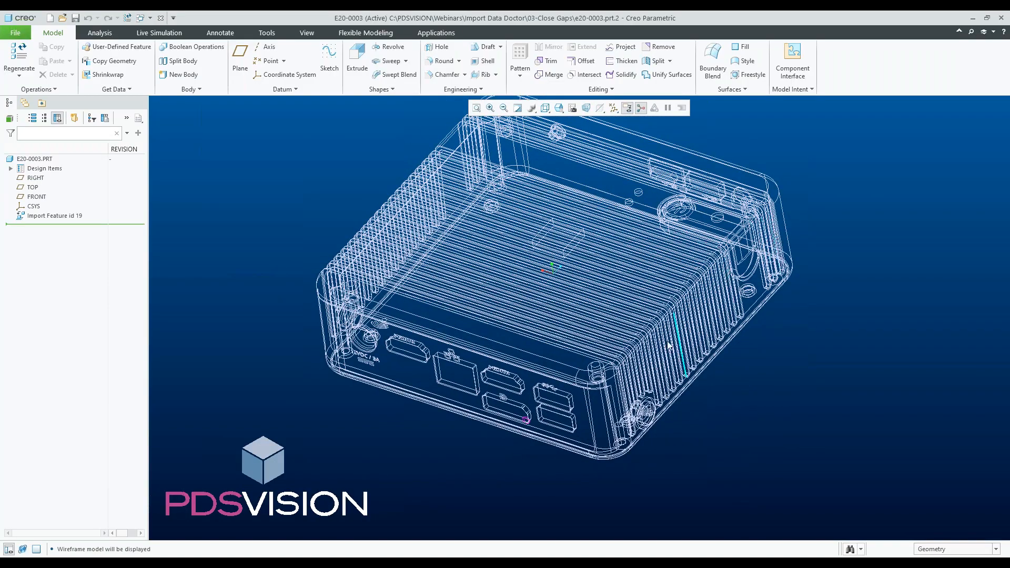
- Display the E20-0003 part as shaded with edges
click(545, 108)
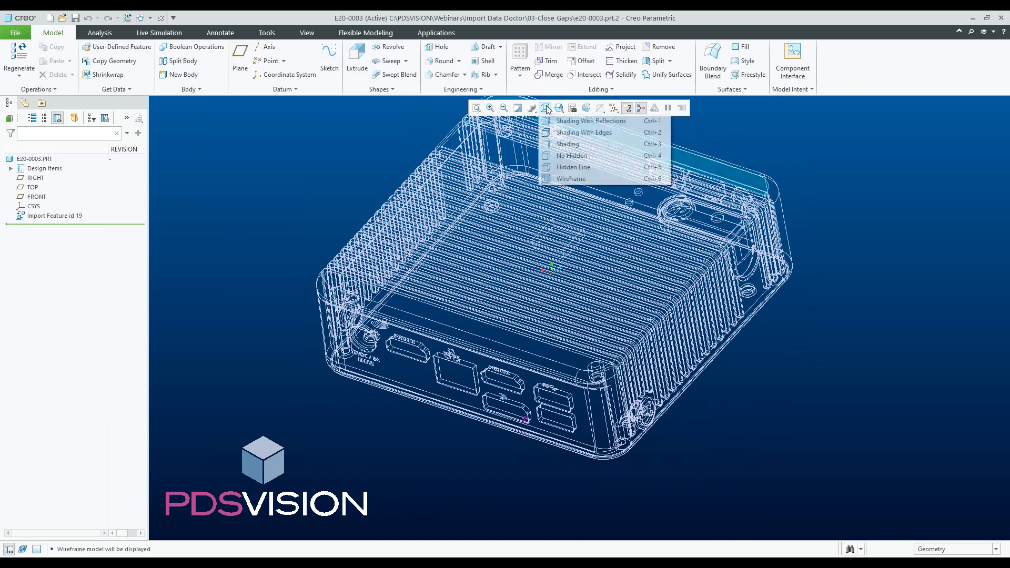
click(563, 131)
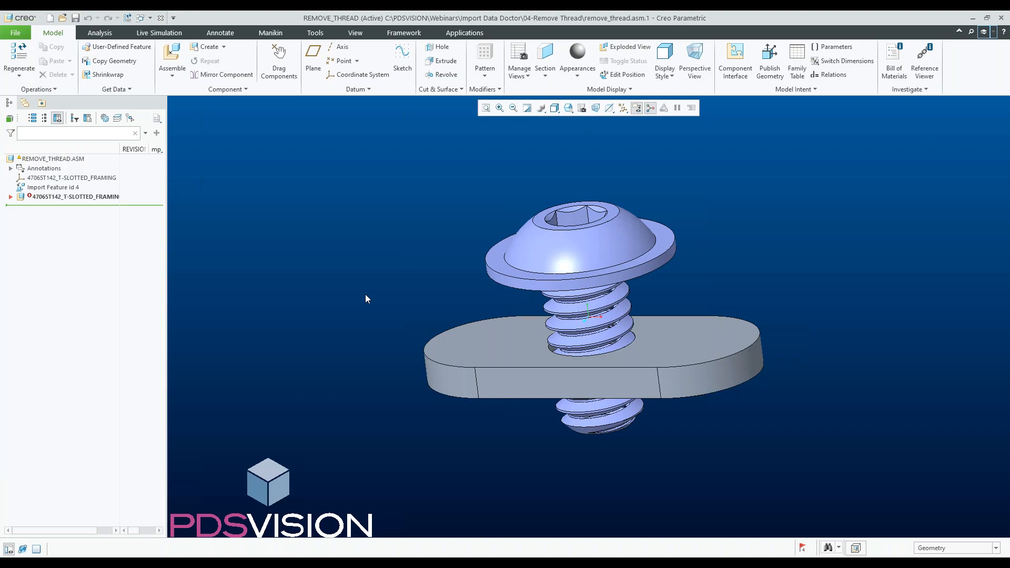
- Expand the screw subassembly in the REMOVE_THREAD assembly and open the CUT-EXTRUDE3 part
click(11, 197)
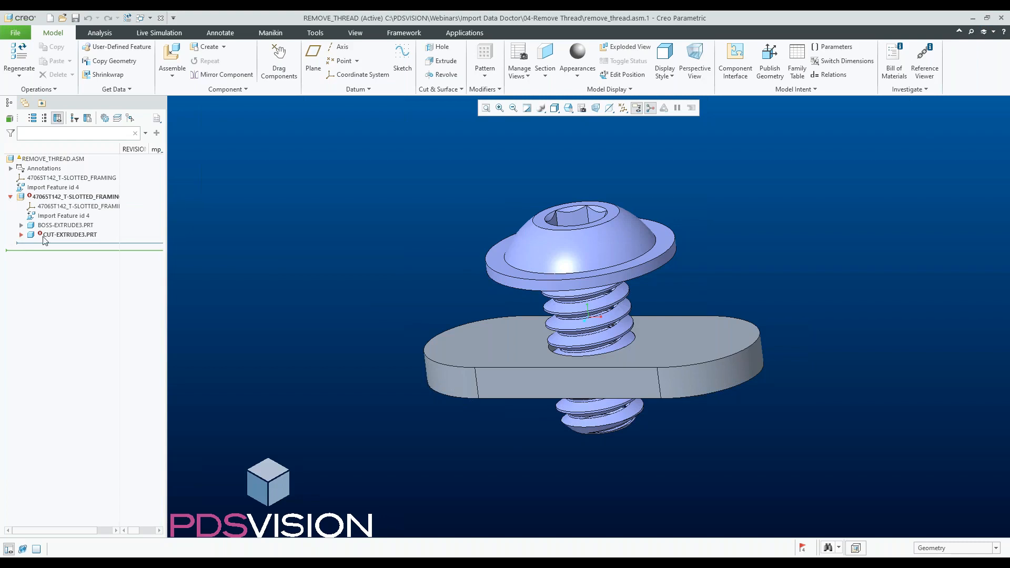
click(67, 235)
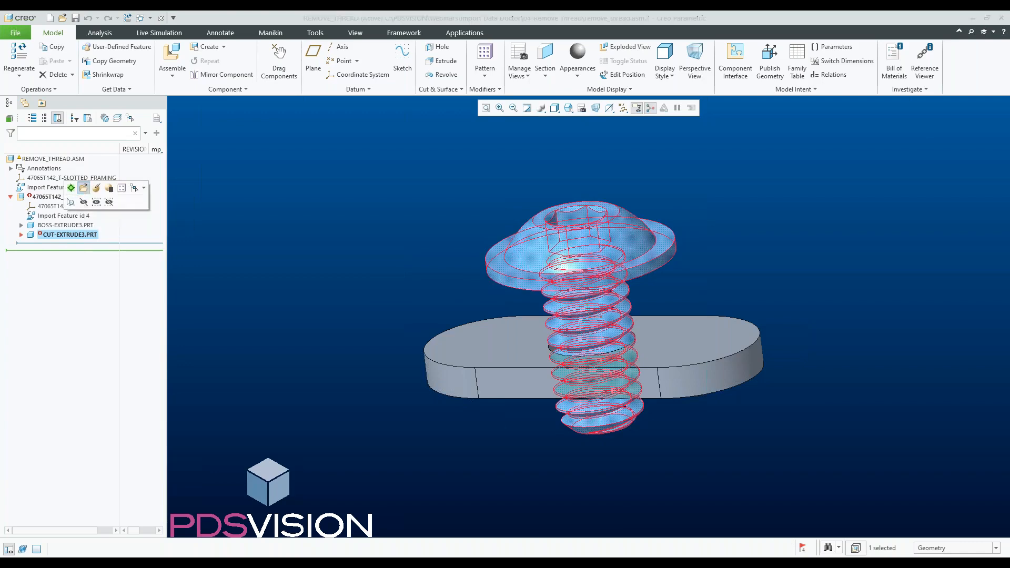
click(84, 188)
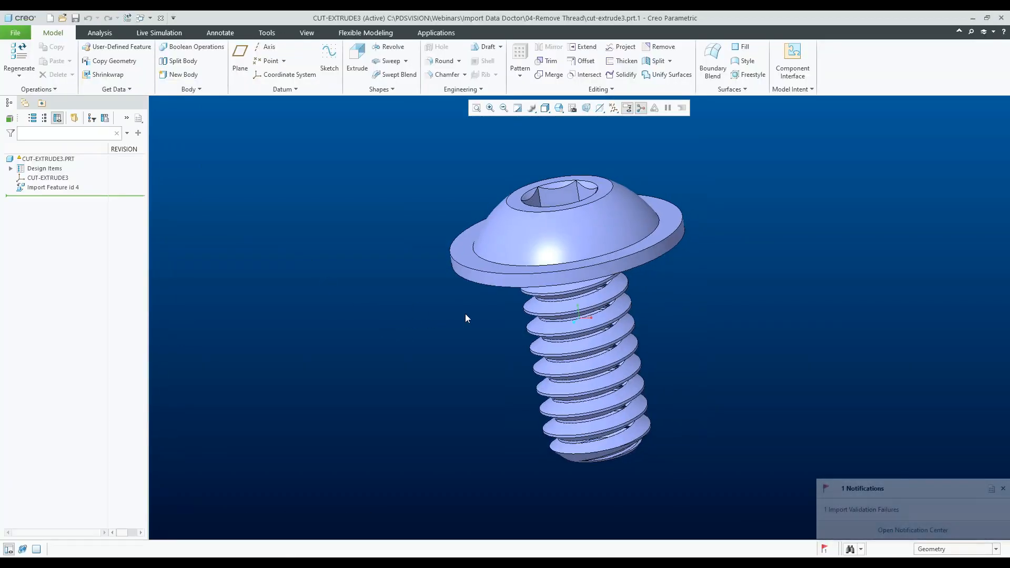
- Open the CUT-EXTRUDE3 import feature in Import Data Doctor
middle_drag(614, 310, 615, 291)
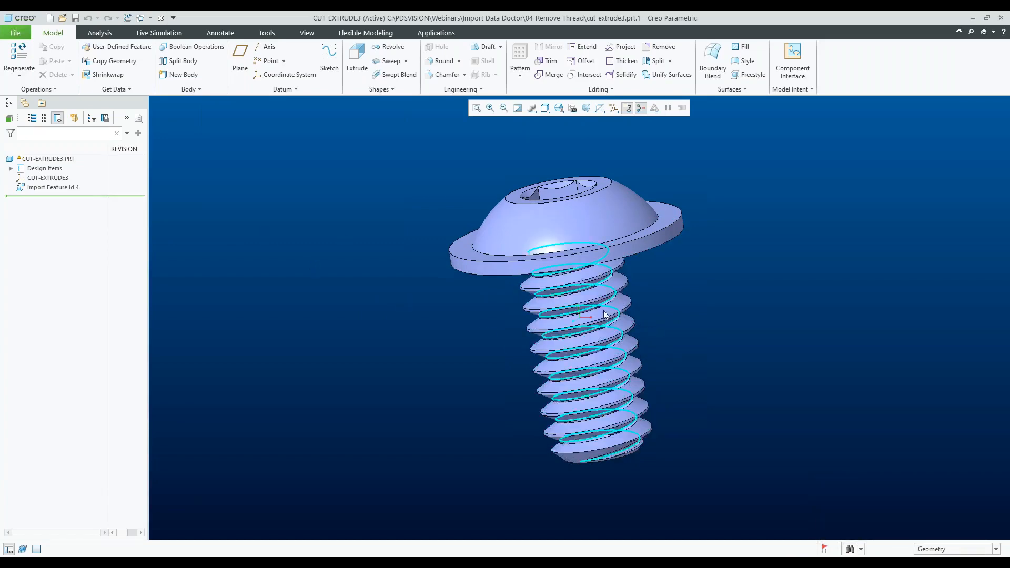
mouse_move(659, 336)
middle_down()
mouse_move(664, 328)
mouse_move(585, 307)
middle_up()
scroll(700, 319, up, 8)
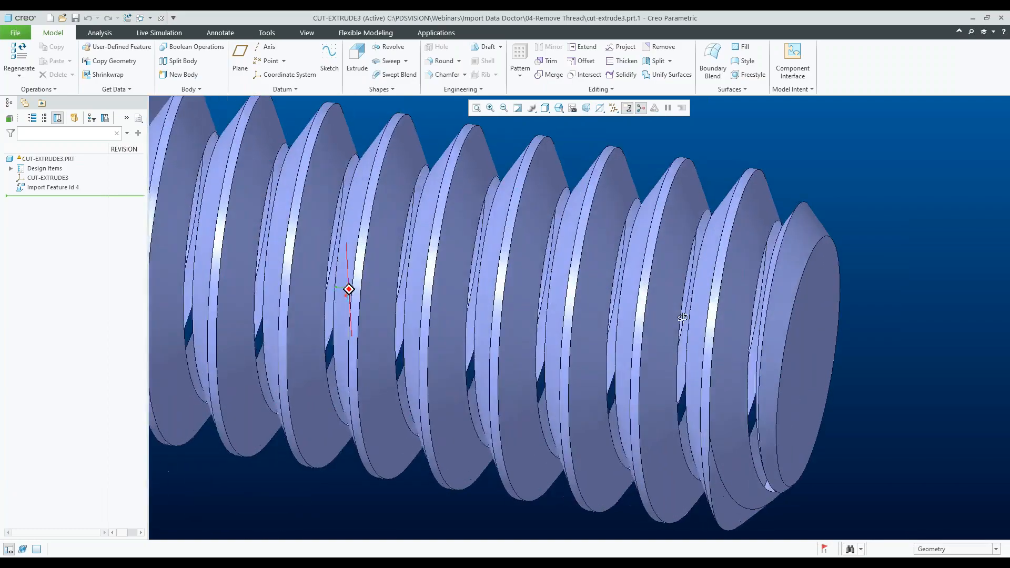
scroll(625, 306, down, 8)
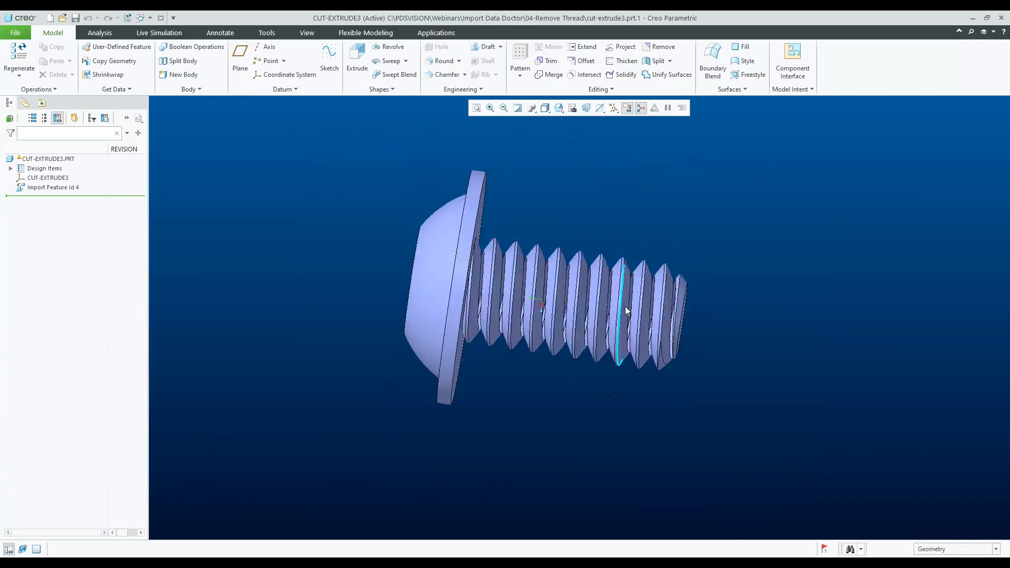
mouse_move(656, 309)
middle_down()
mouse_move(646, 312)
mouse_move(671, 308)
middle_up()
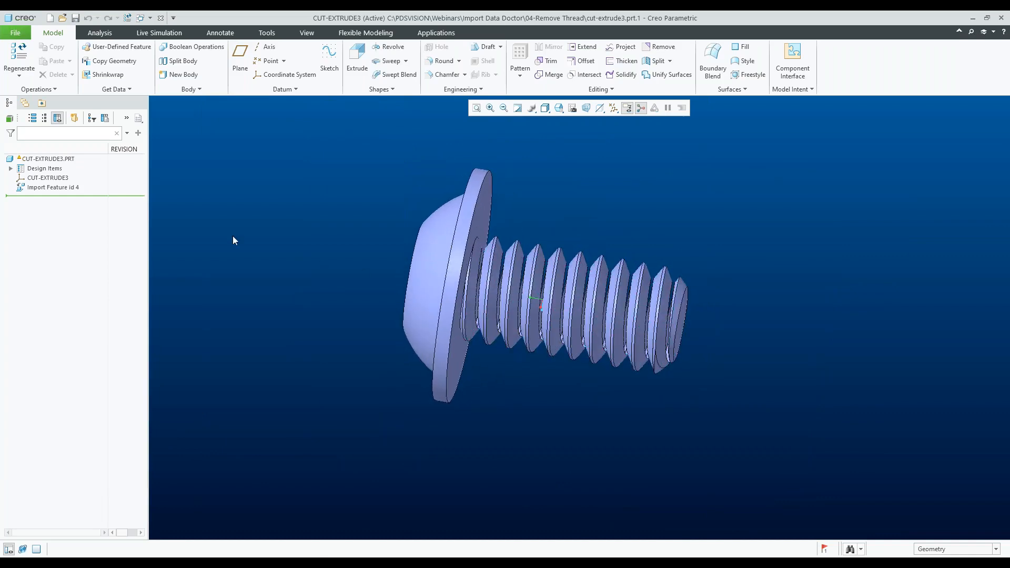
click(59, 186)
click(70, 138)
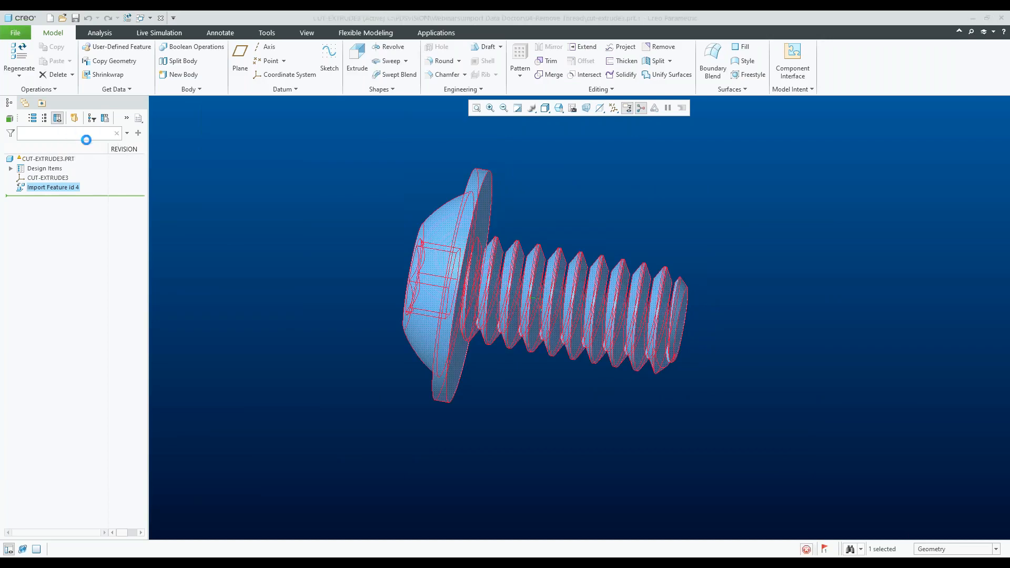
click(353, 66)
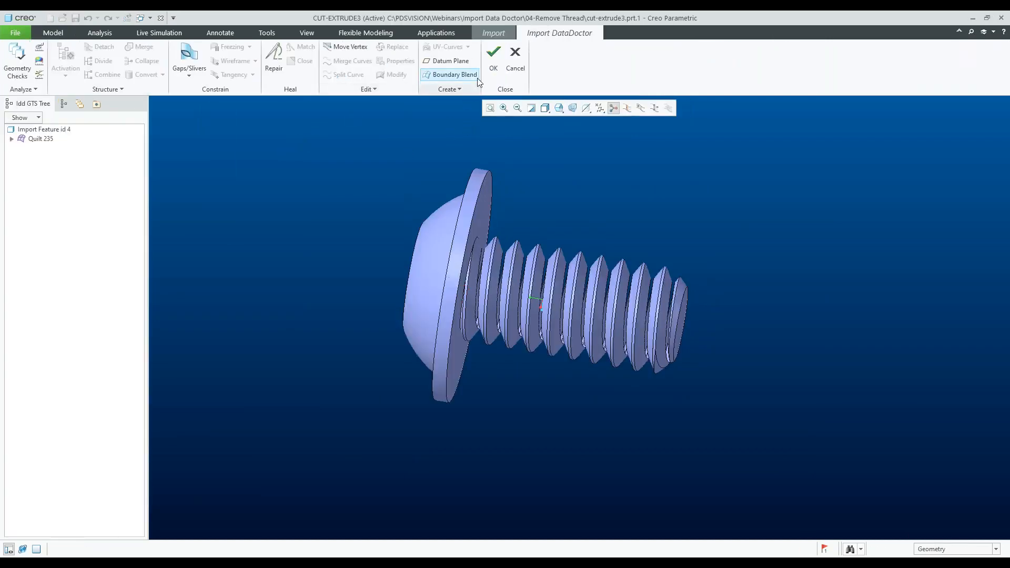
- Filter selection to surfaces and delete the helical thread surfaces of the screw shank
click(936, 548)
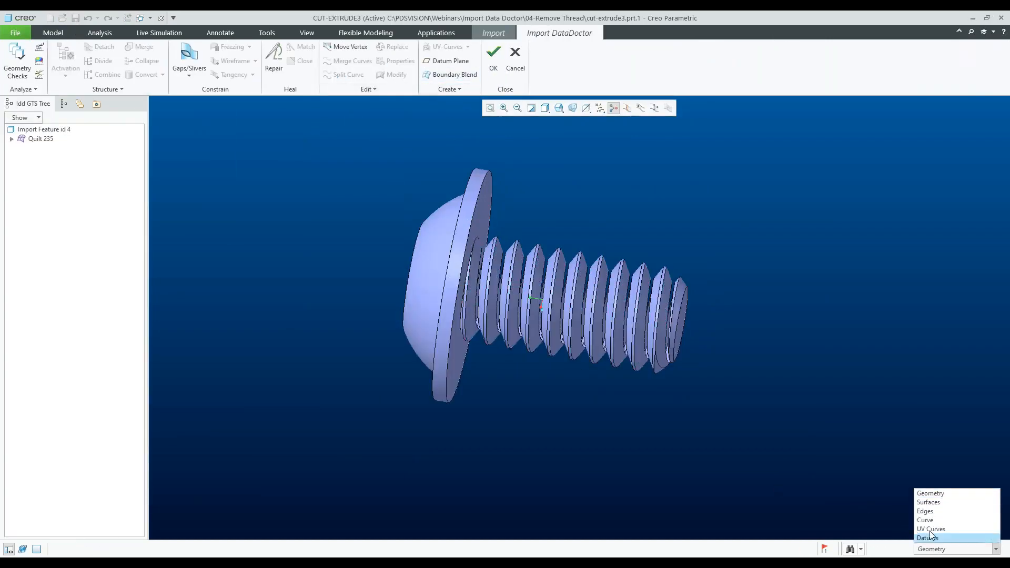
click(929, 503)
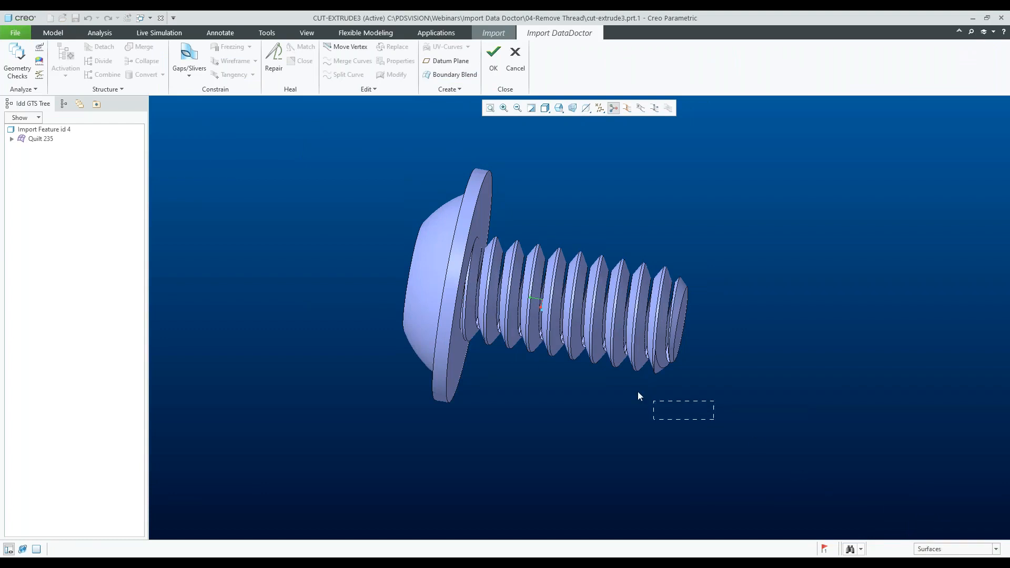
drag(505, 238, 494, 216)
key(Delete)
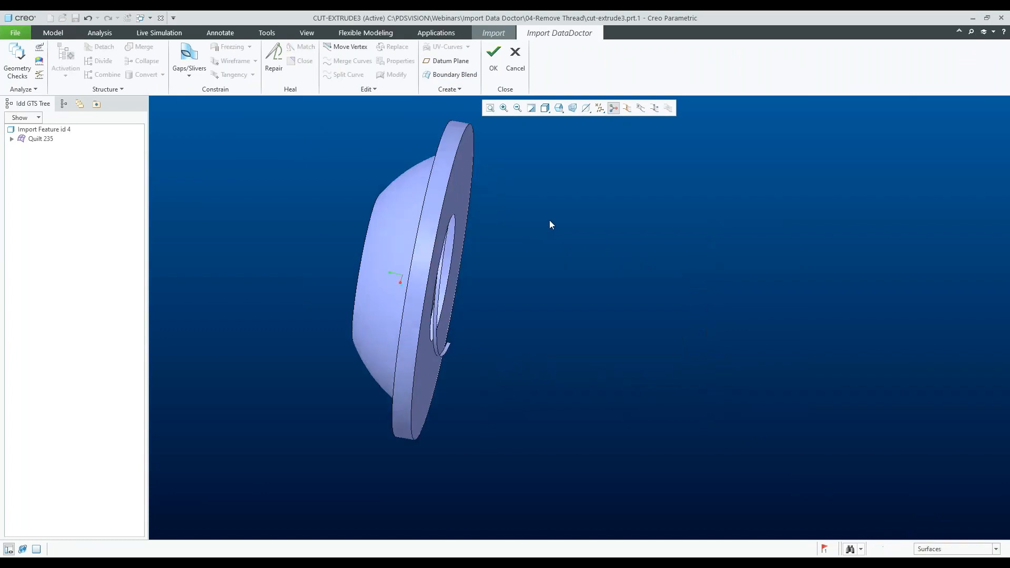
- Delete the remaining thread surface strip next to the screw head
scroll(404, 355, up, 8)
click(434, 340)
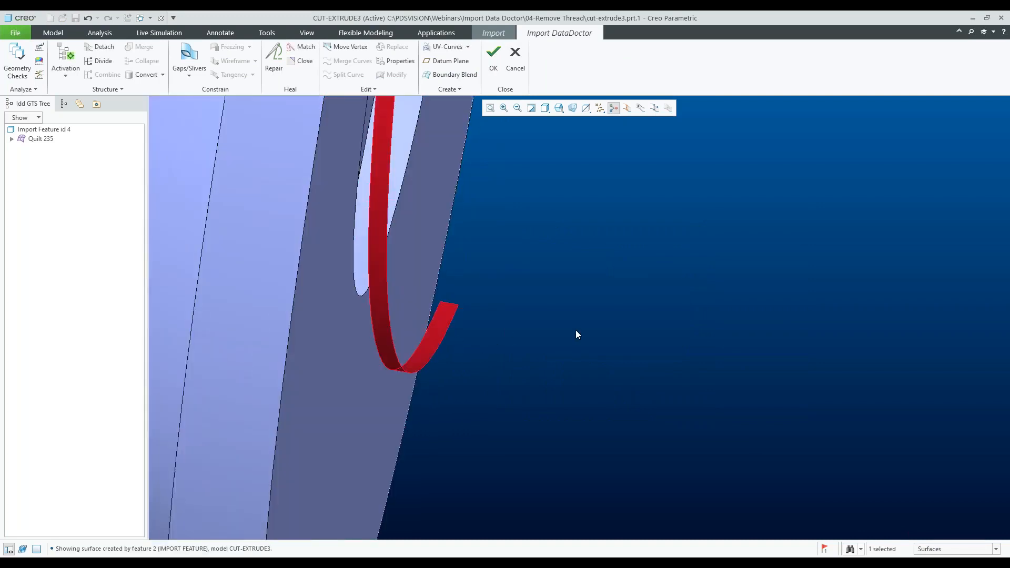
key(Delete)
- Close the opening in the head's underside by selecting its boundary edges with the Close tool
scroll(608, 361, down, 8)
middle_drag(605, 362, 560, 295)
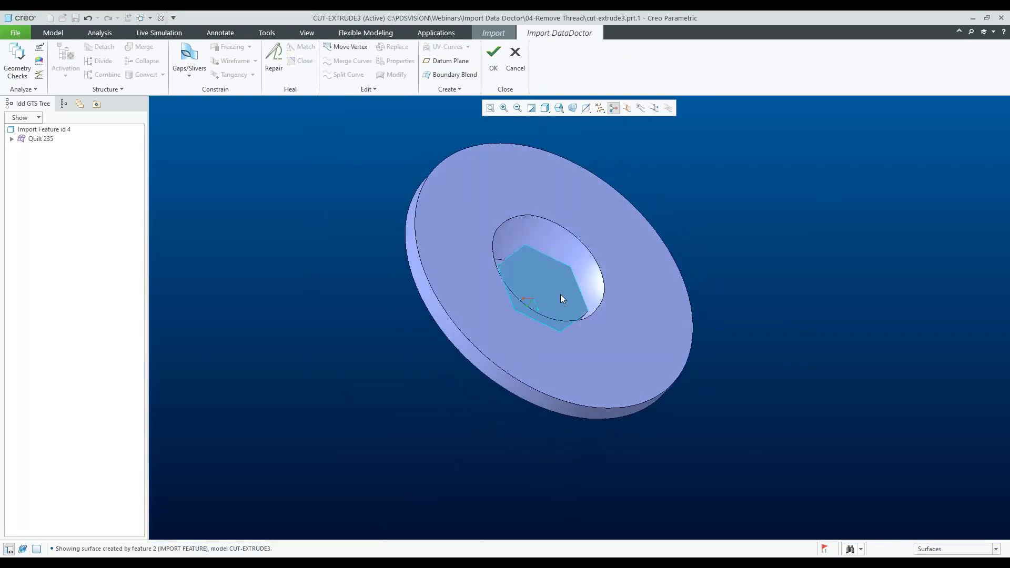
click(945, 551)
click(934, 502)
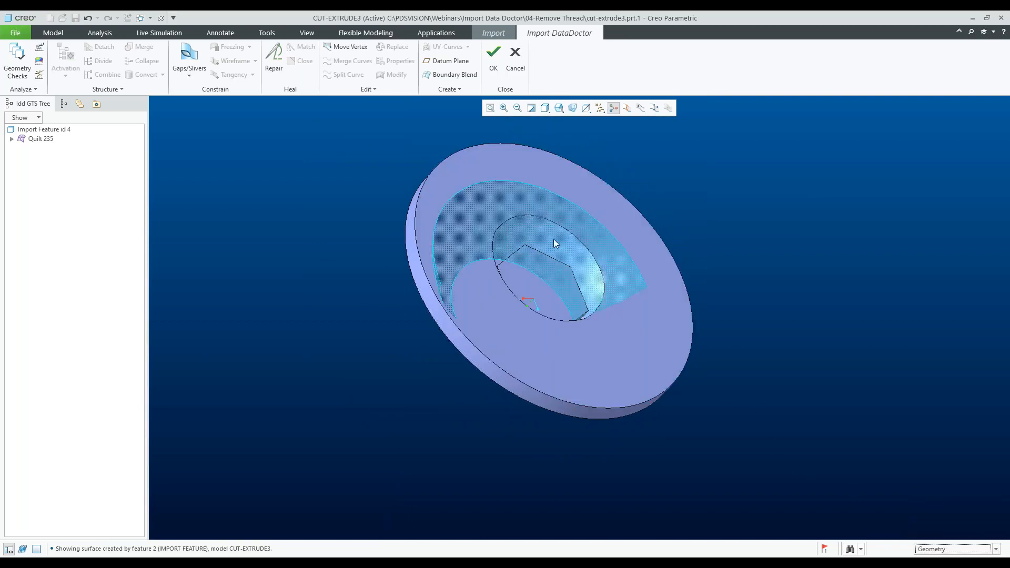
click(539, 217)
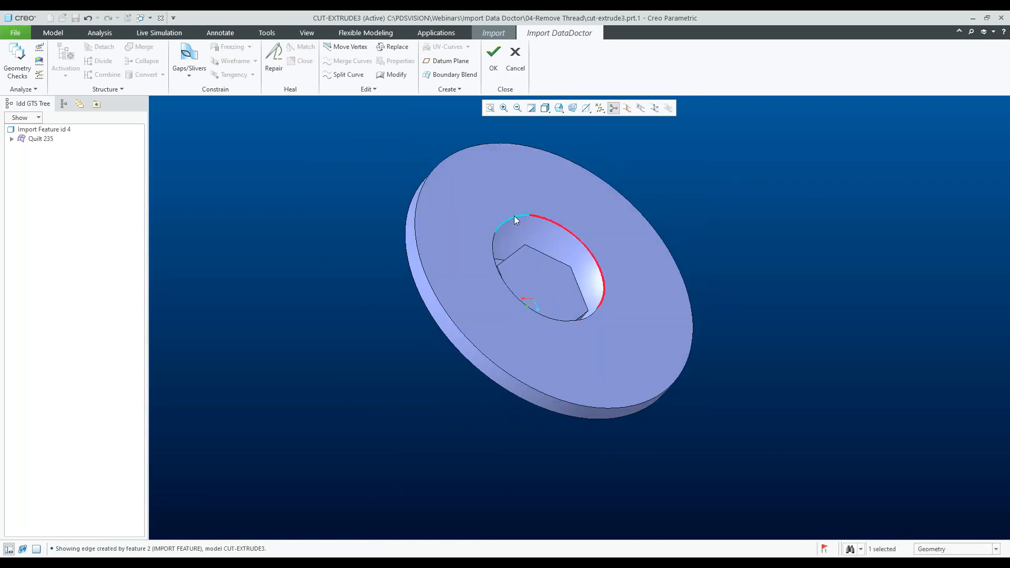
ctrl+click(493, 241)
ctrl+click(584, 318)
click(302, 61)
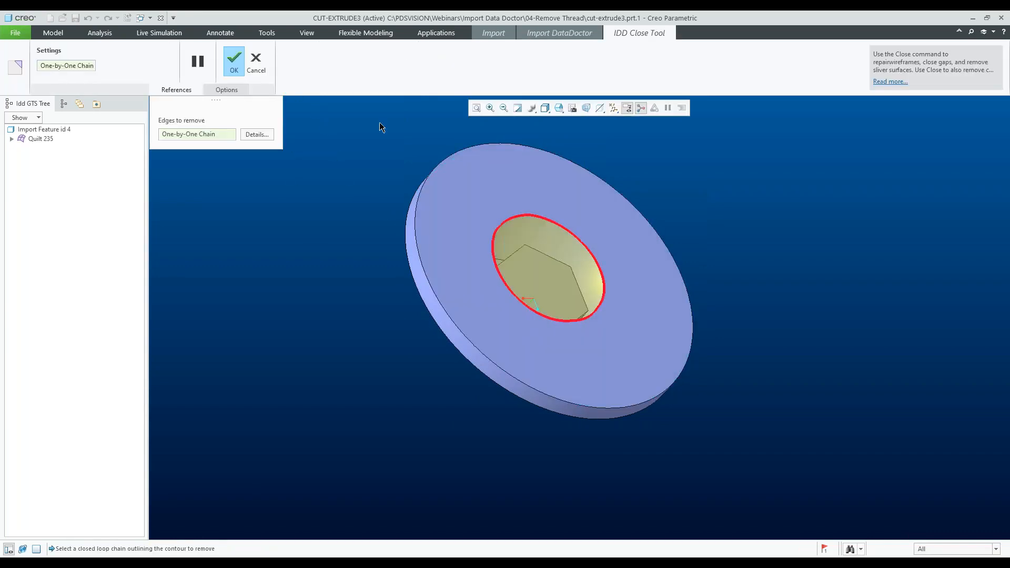
click(234, 61)
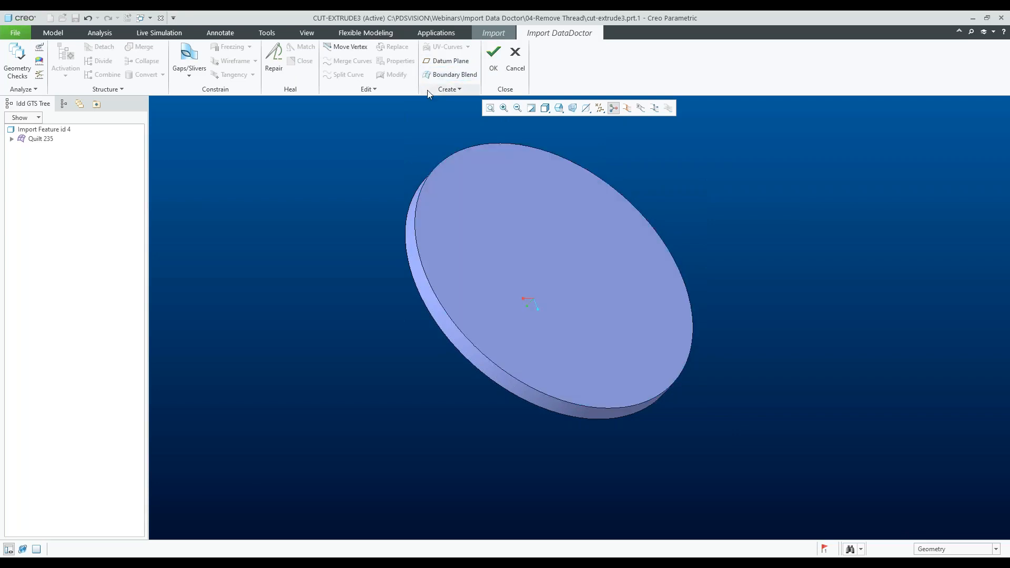
- Accept the Data Doctor repairs and finish the import feature
click(494, 56)
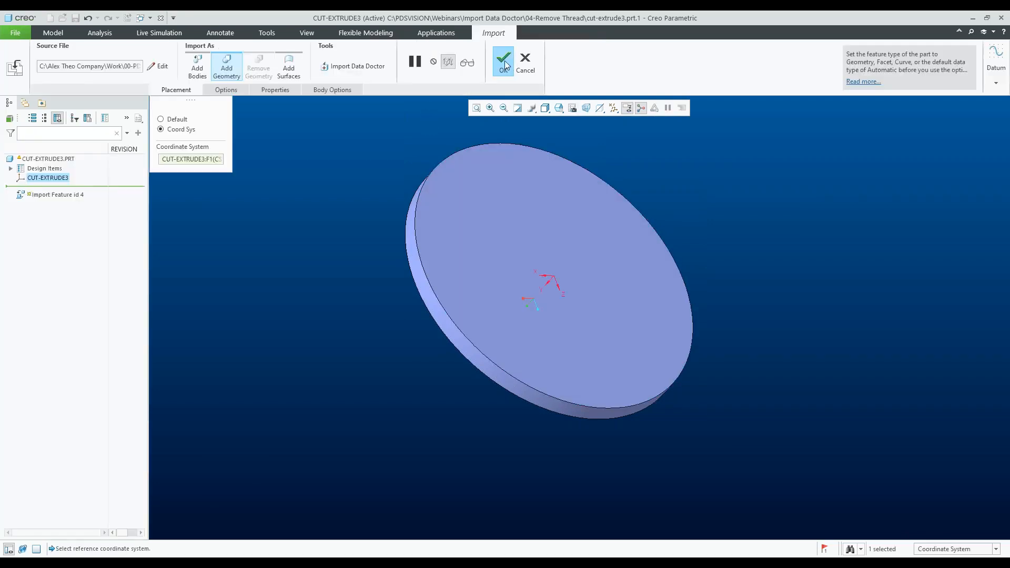
click(504, 61)
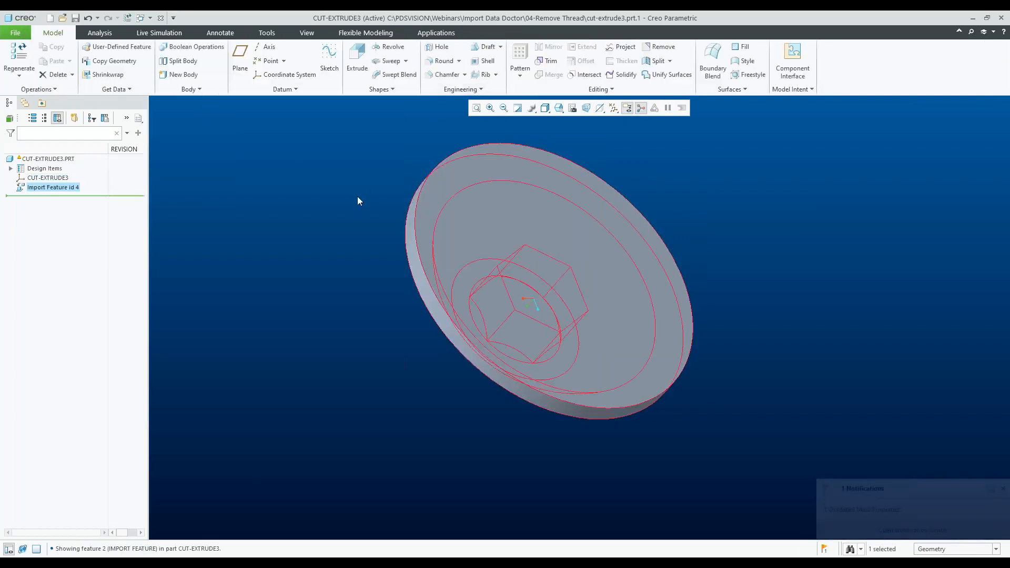
- Start an extrusion on the head's flat underside and sketch a centred circle with 0.25 diameter
click(358, 59)
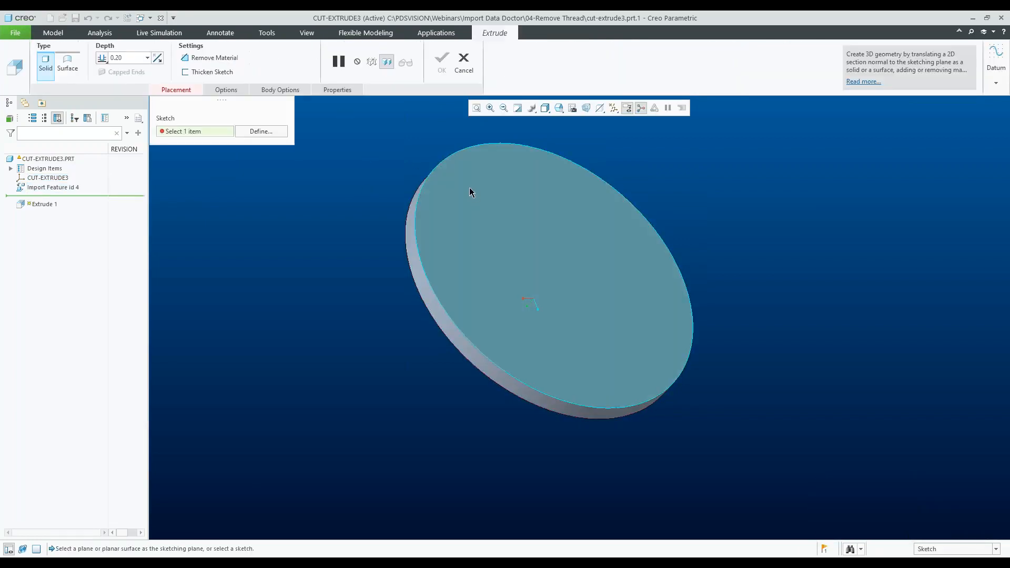
click(469, 187)
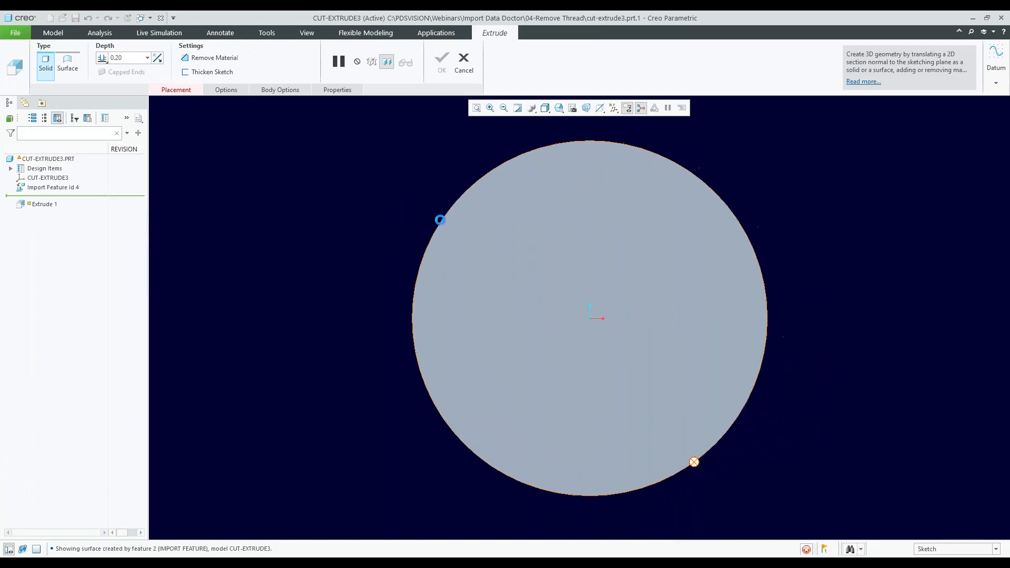
click(260, 74)
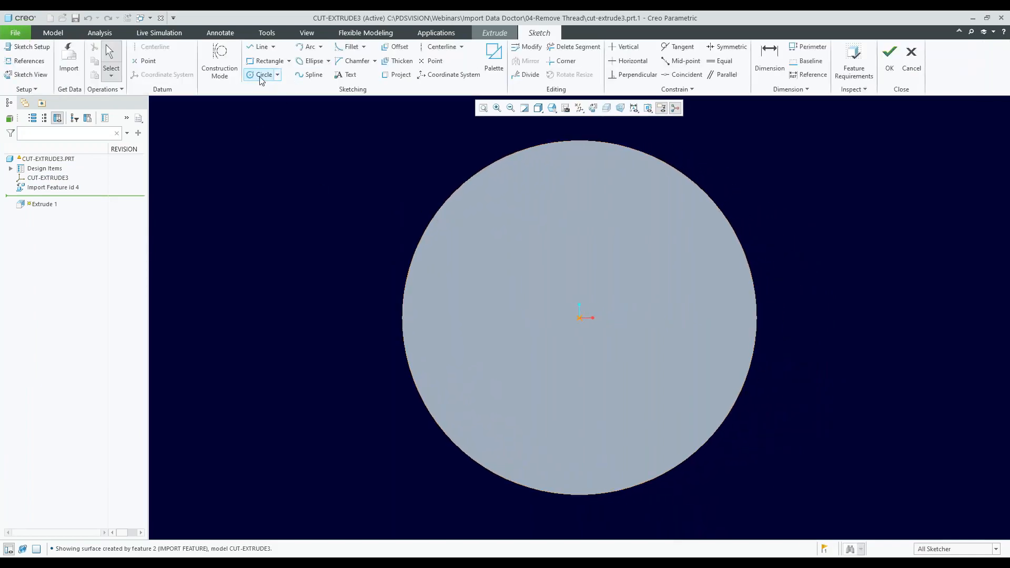
click(580, 318)
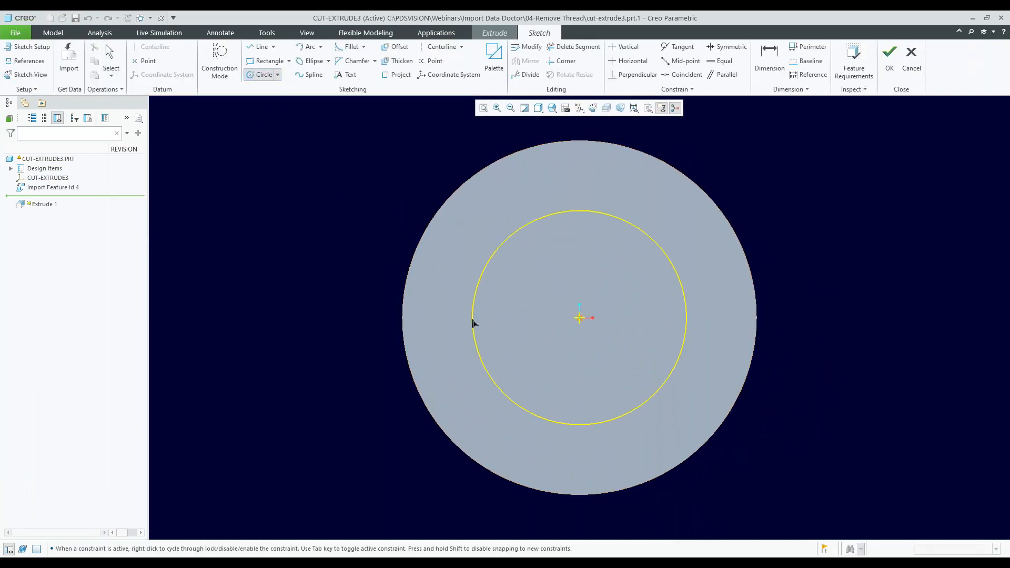
click(472, 322)
middle_click(428, 273)
double_click(453, 215)
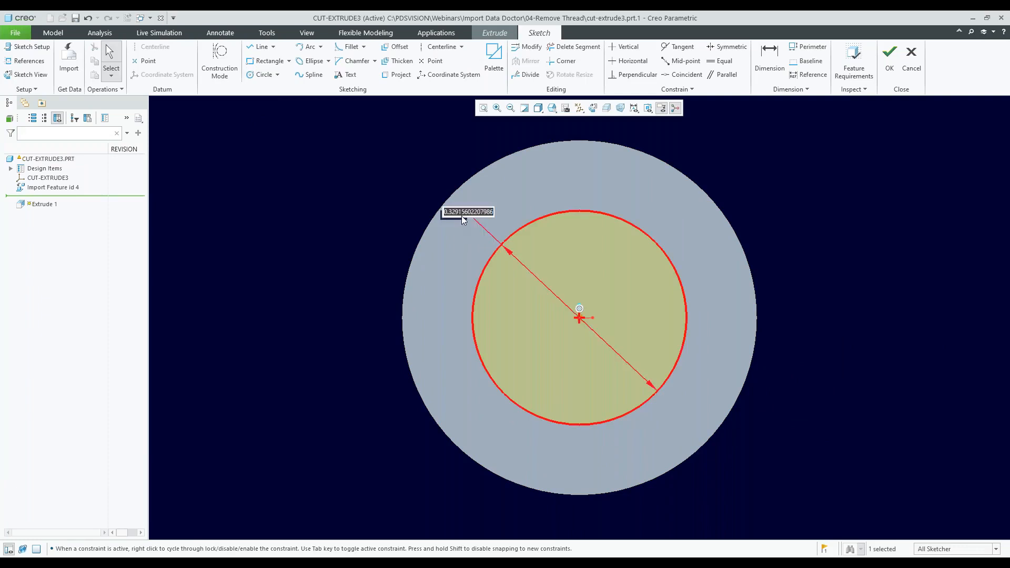
text(.25)
key(Return)
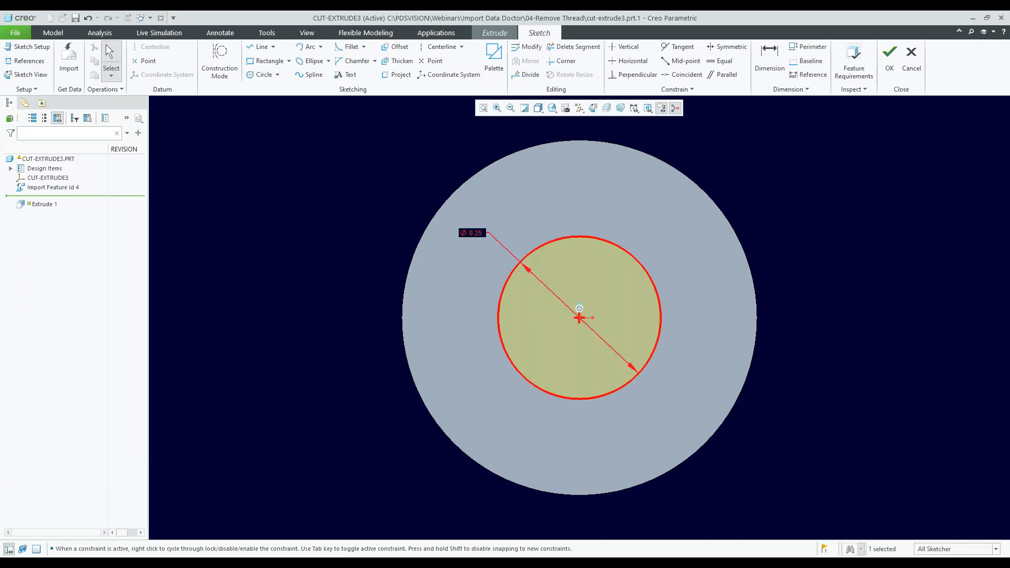
- Extrude the circle 0.50 to form a plain shank
click(889, 56)
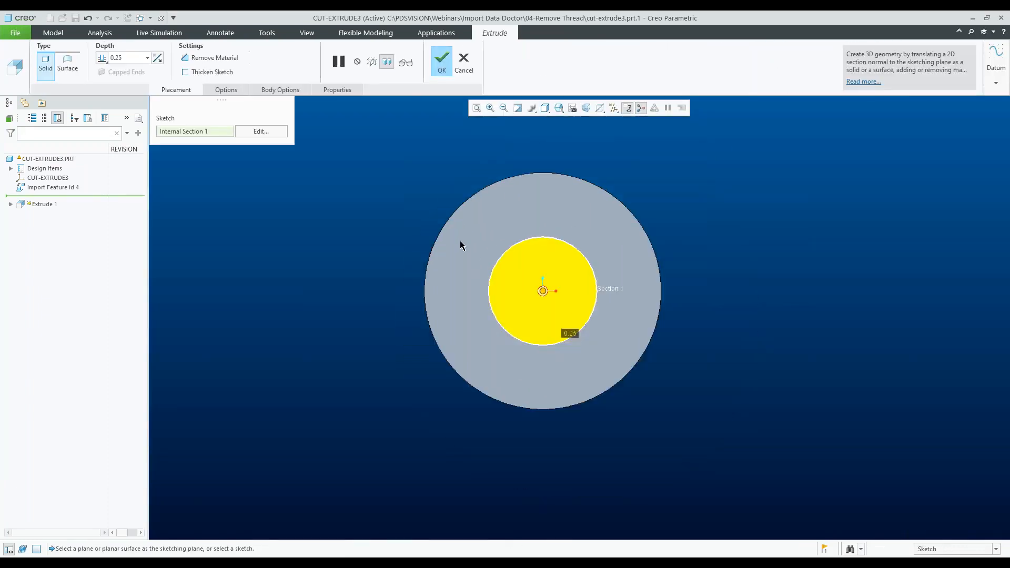
double_click(135, 58)
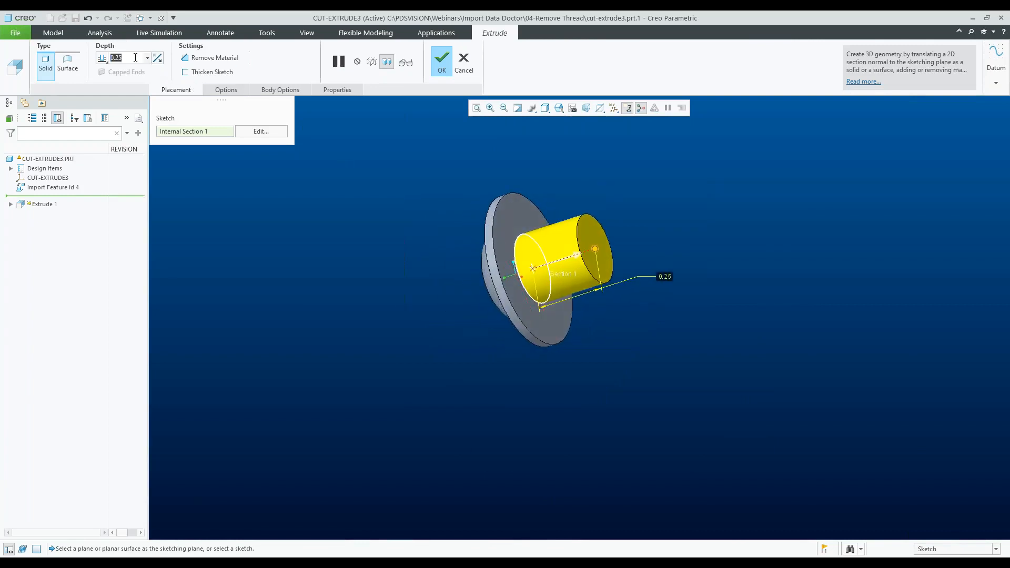
text(0.5)
key(Return)
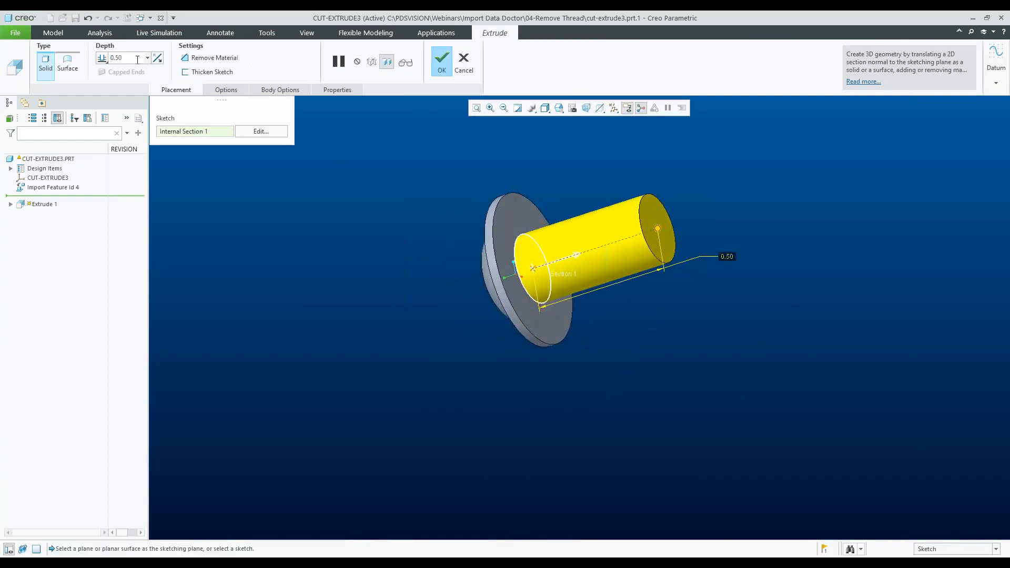
click(442, 61)
- Chamfer the shank's free end edge using the 45 x D scheme with D set to 0.025
scroll(579, 179, up, 5)
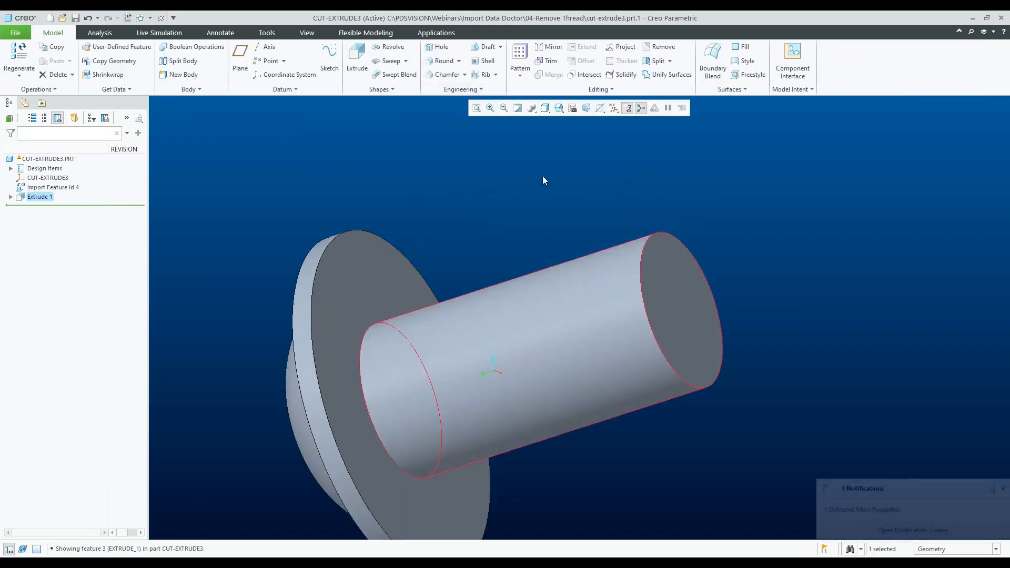
scroll(481, 173, down, 2)
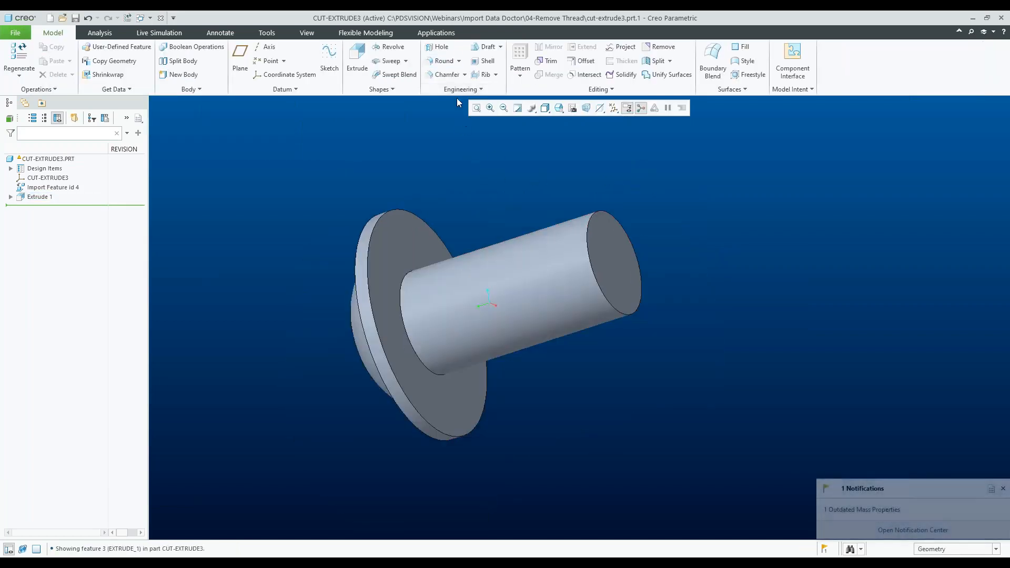
click(444, 74)
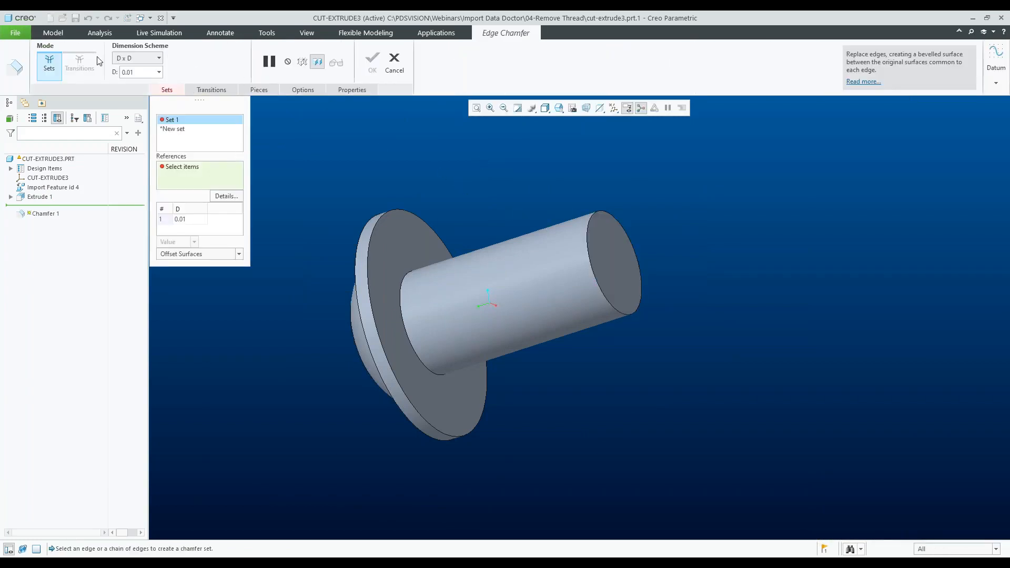
click(124, 59)
click(131, 94)
click(591, 221)
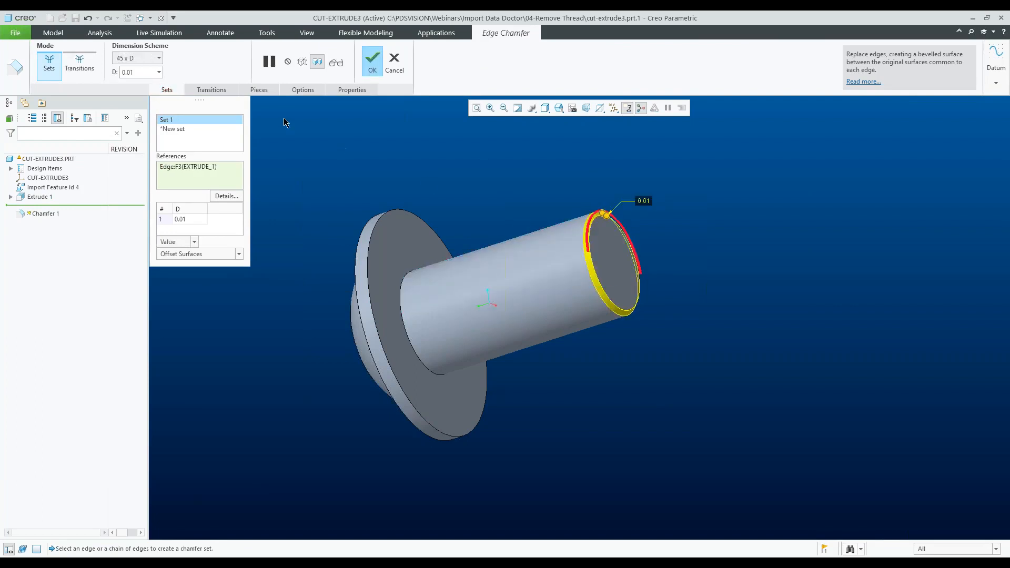
click(143, 70)
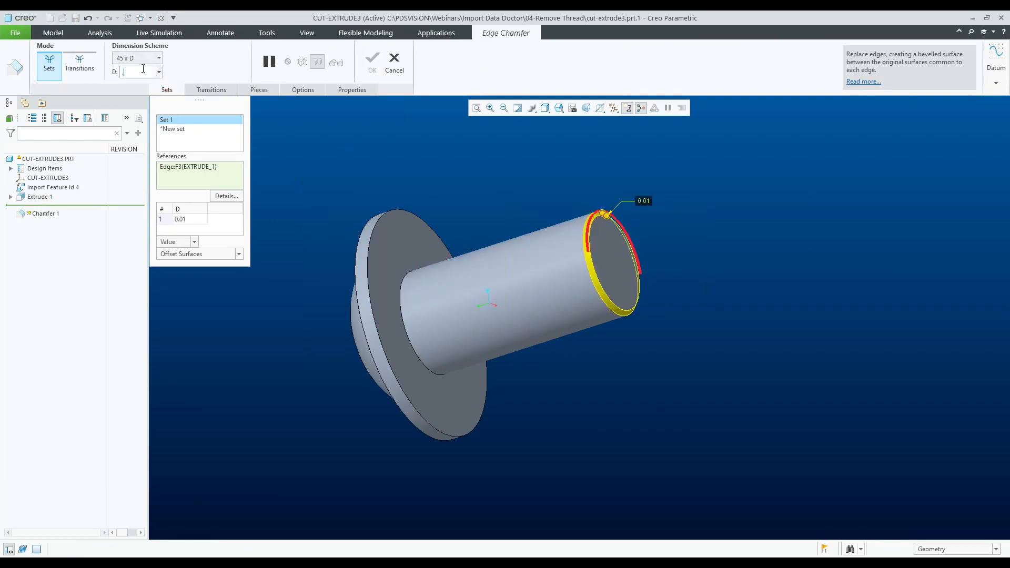
text(0.025)
key(Return)
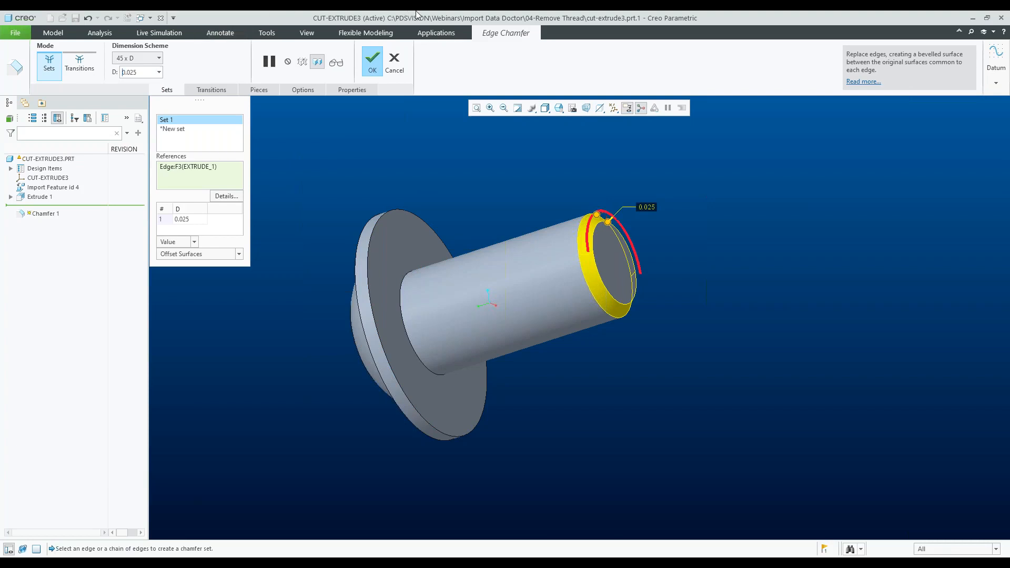
click(372, 62)
- Collapse the import feature, Extrude 1 and Chamfer 1 into a single feature
click(488, 168)
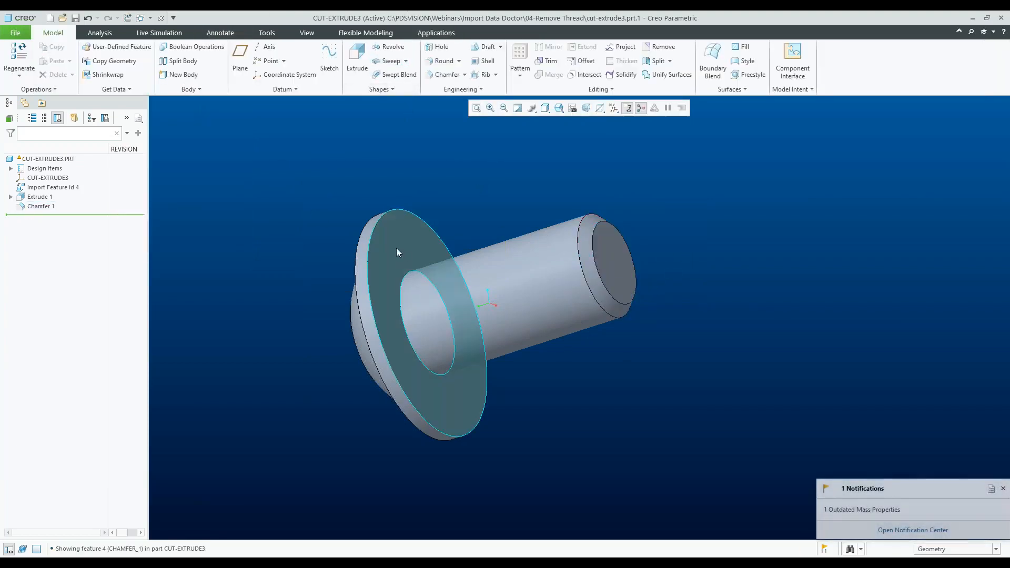
click(40, 197)
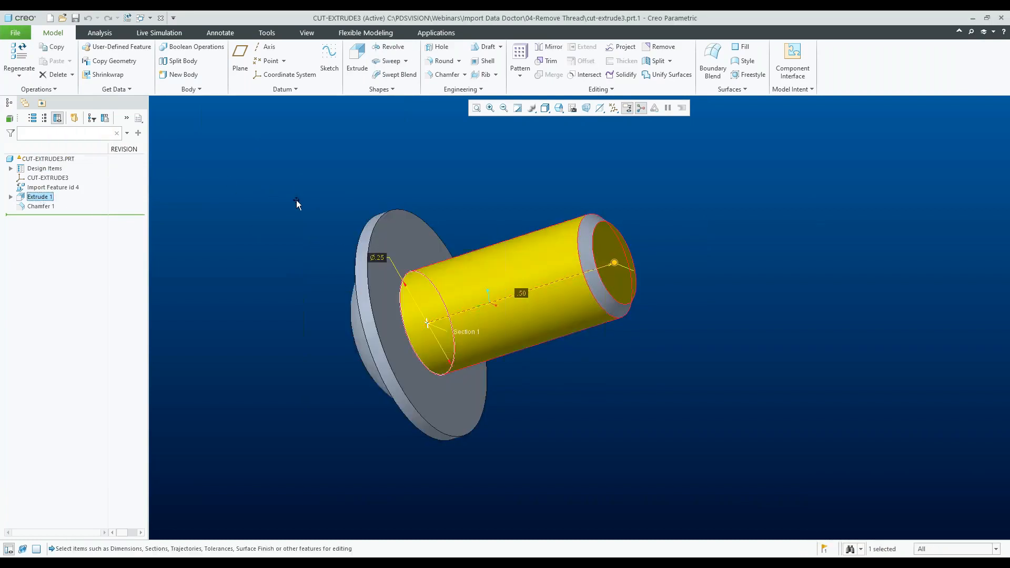
click(48, 188)
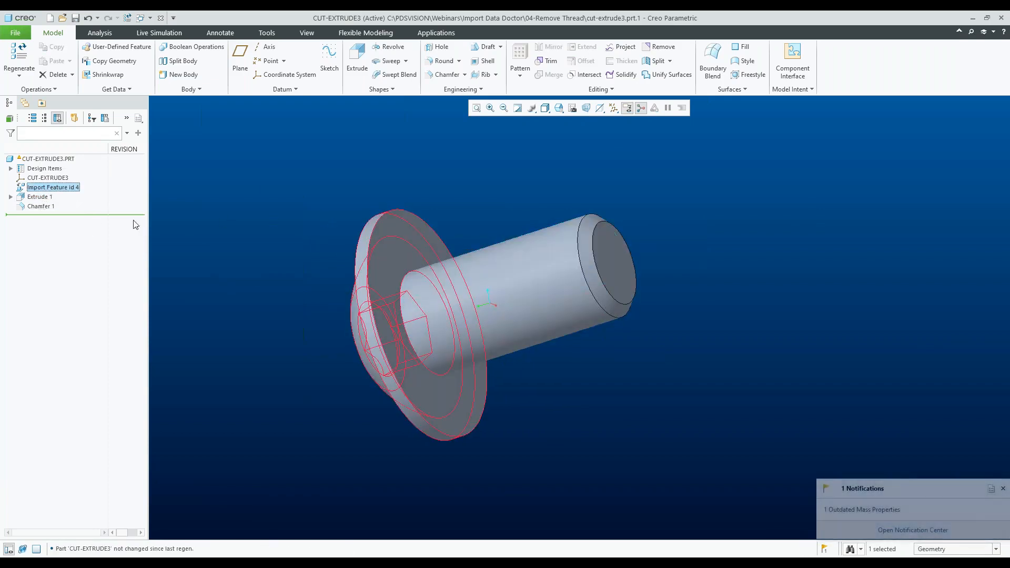
shift+click(41, 206)
click(598, 90)
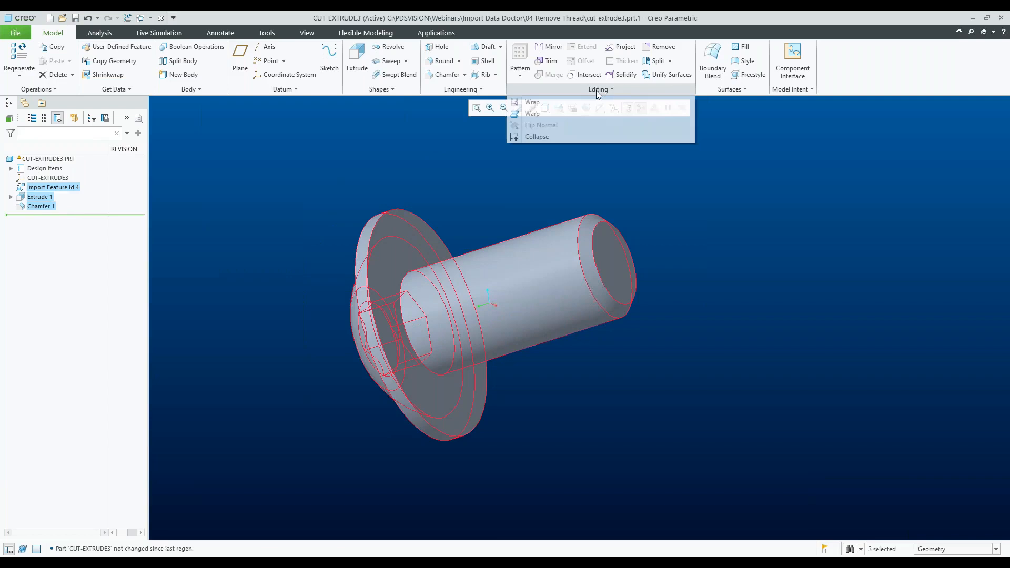
click(537, 137)
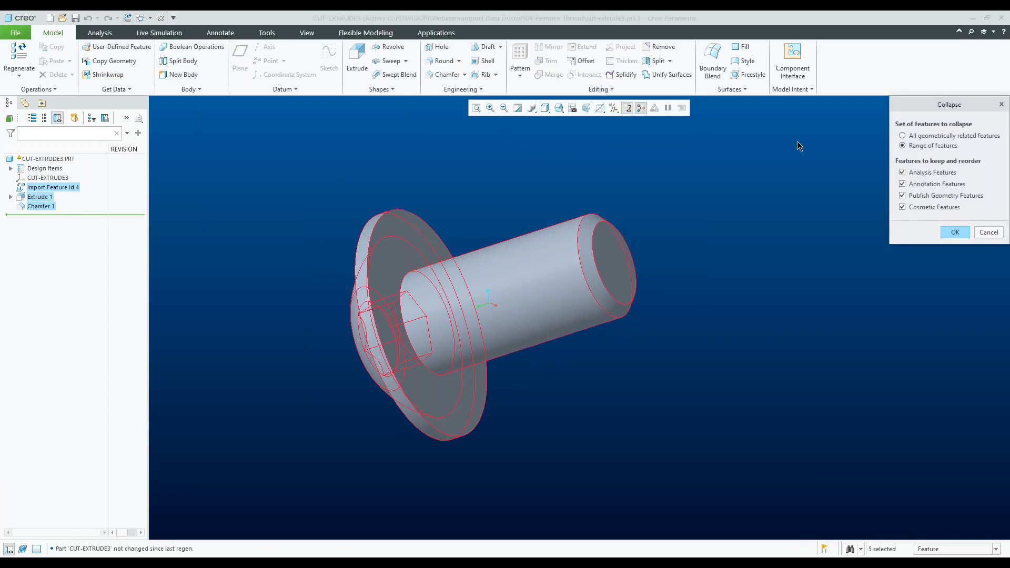
click(952, 232)
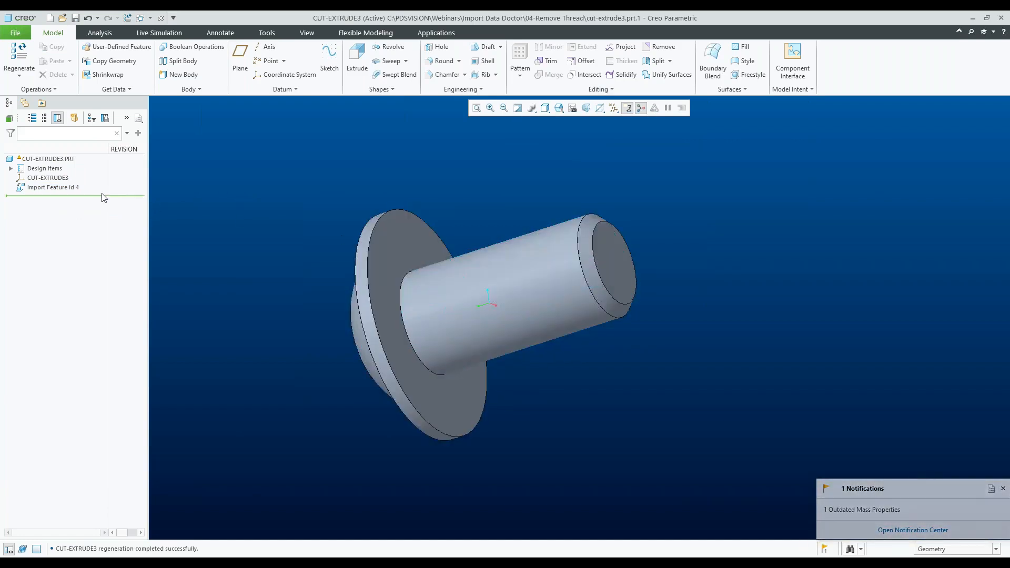
- Switch to the REMOVE_THREAD.ASM window and inspect the repaired screw in the assembly
click(56, 187)
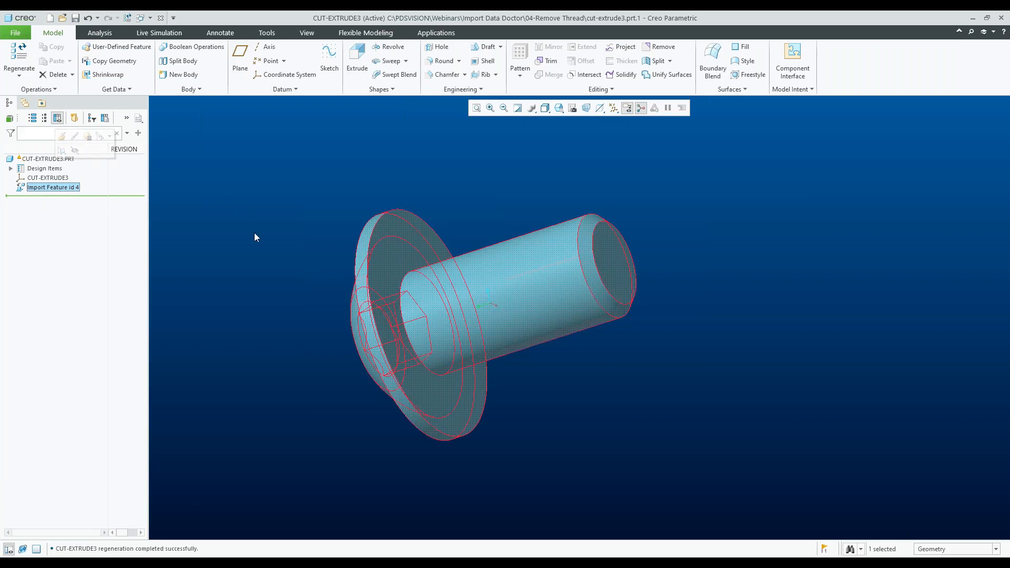
click(295, 260)
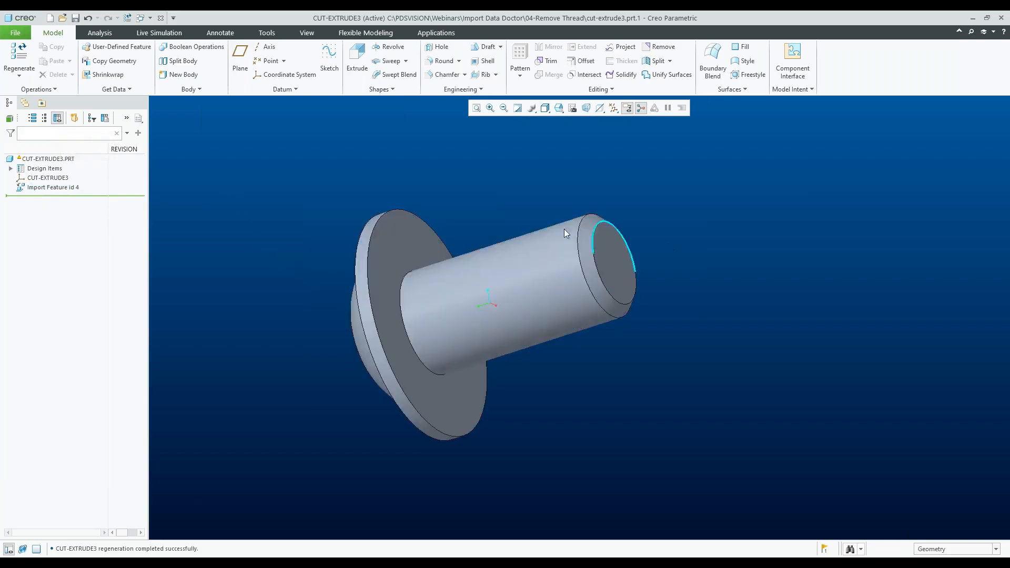
click(150, 17)
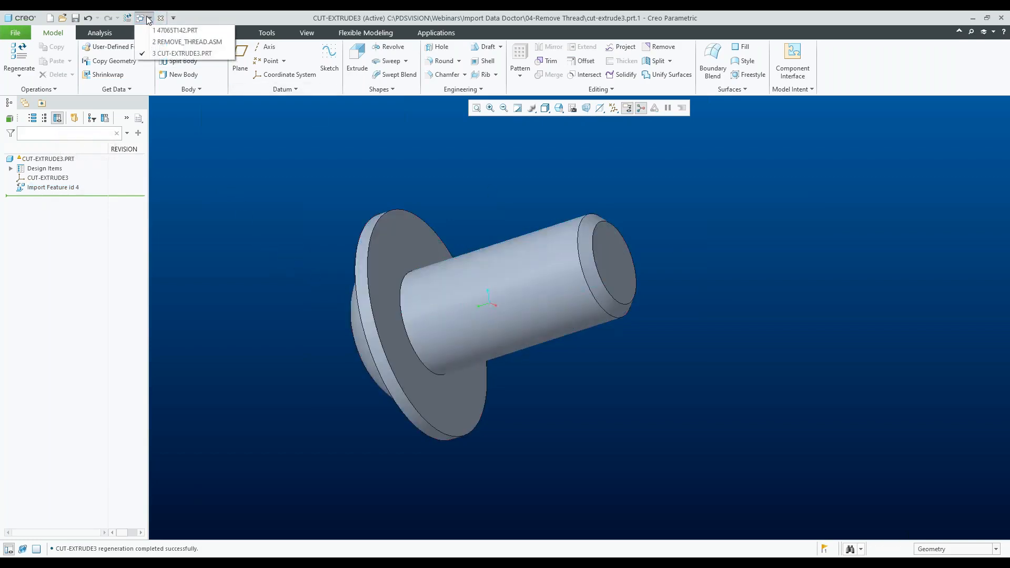
click(167, 43)
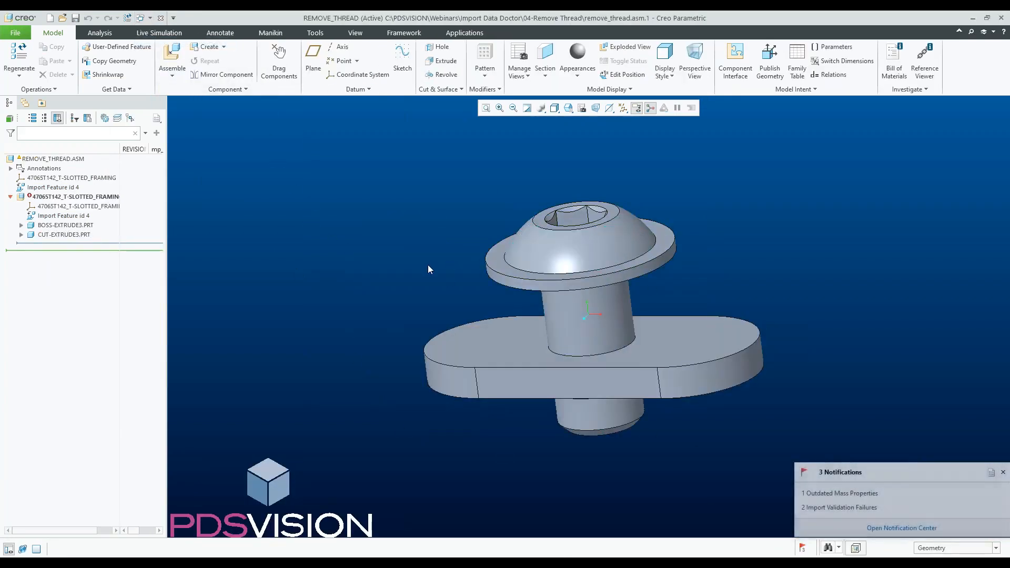
scroll(427, 264, down, 4)
scroll(548, 289, up, 2)
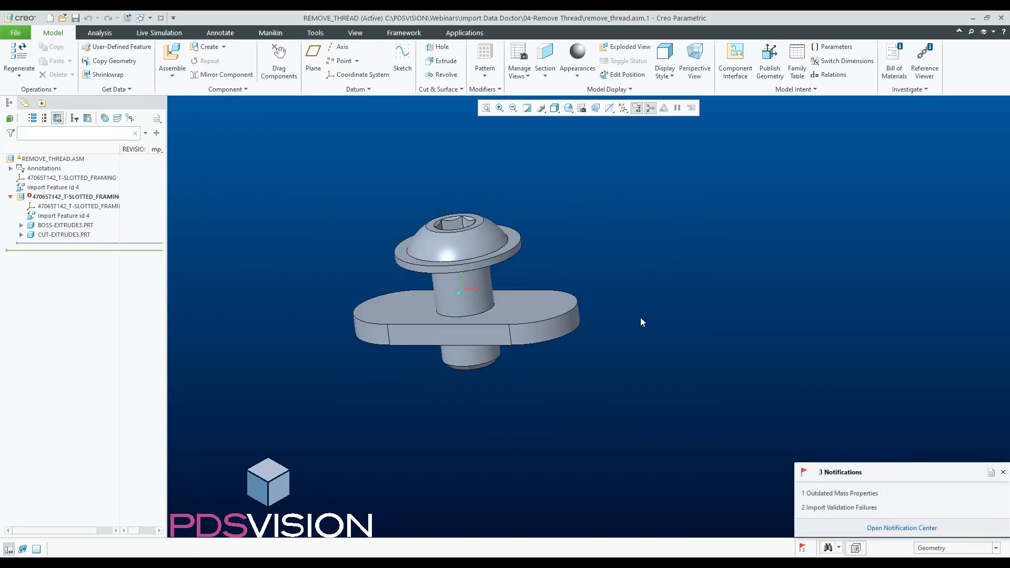
scroll(640, 318, down, 2)
scroll(601, 310, up, 2)
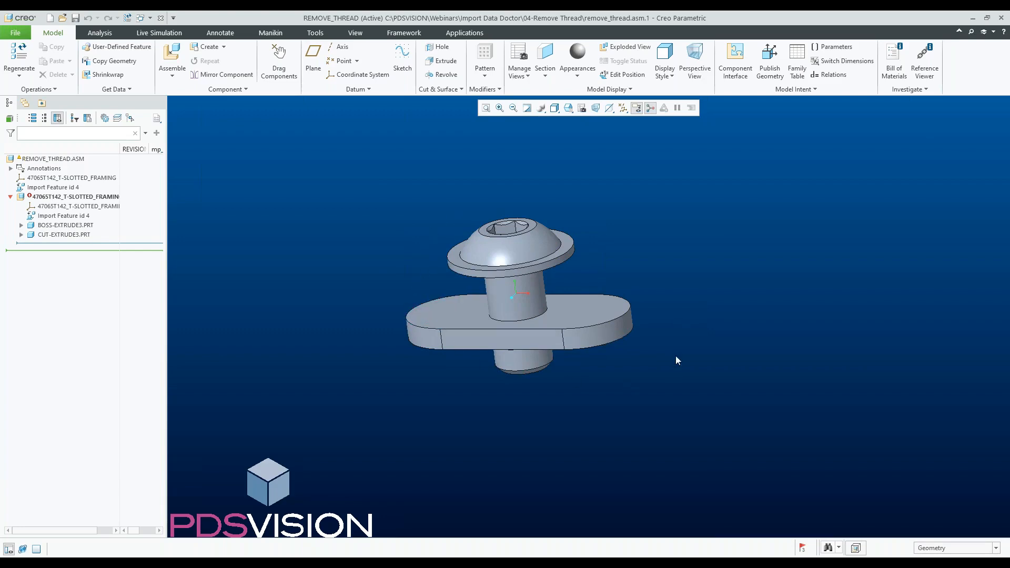
- Switch to the 47065T142 part window and inspect the updated screw geometry
click(160, 18)
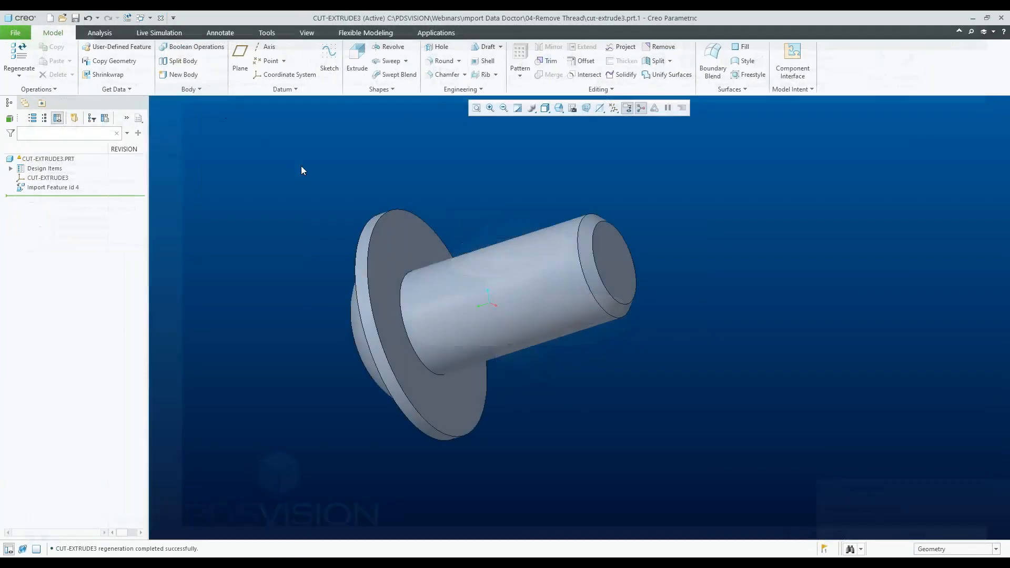
click(161, 19)
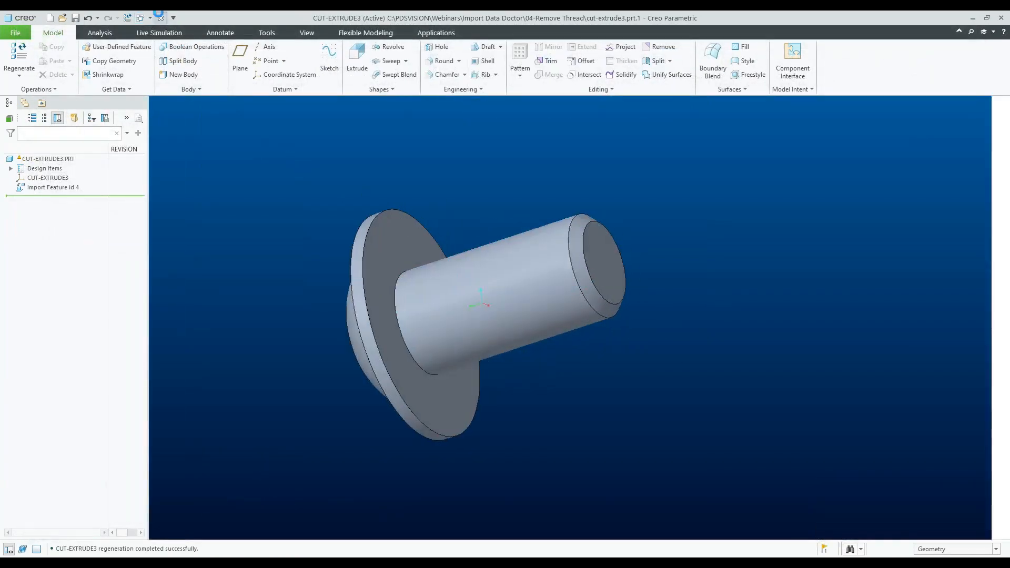
scroll(427, 264, up, 2)
middle_drag(427, 264, 389, 242)
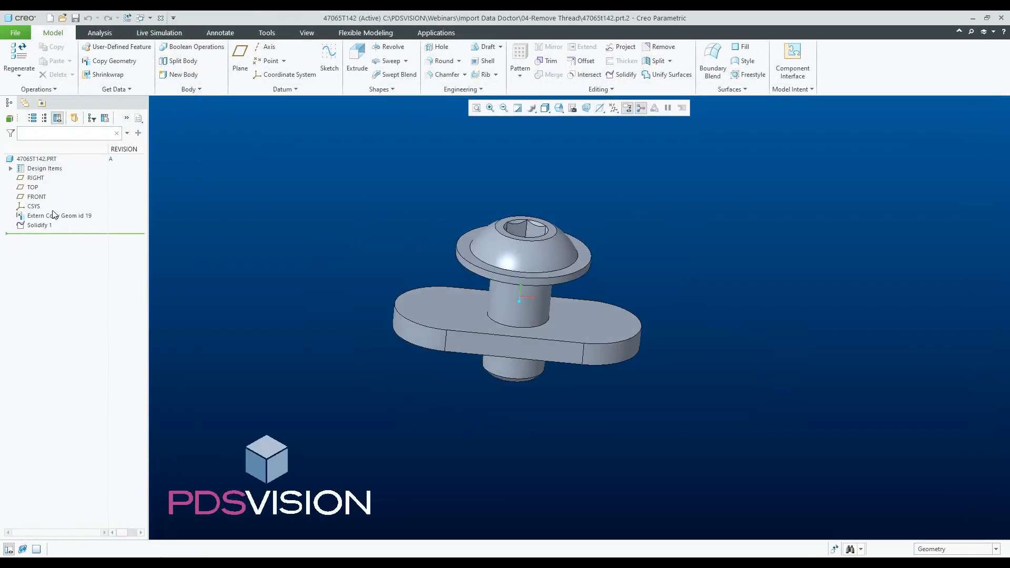
scroll(469, 309, down, 2)
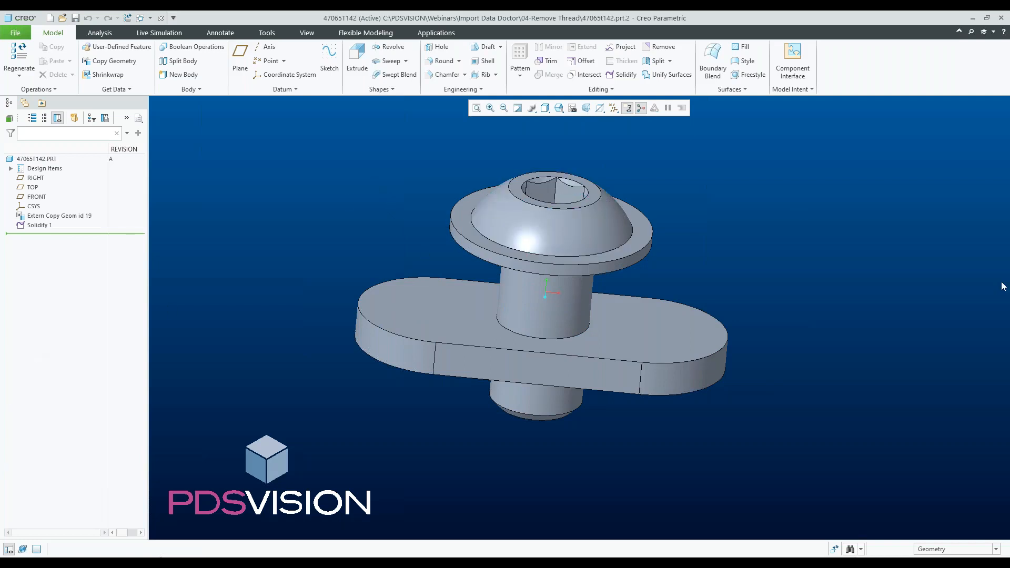
key(alt+Tab)
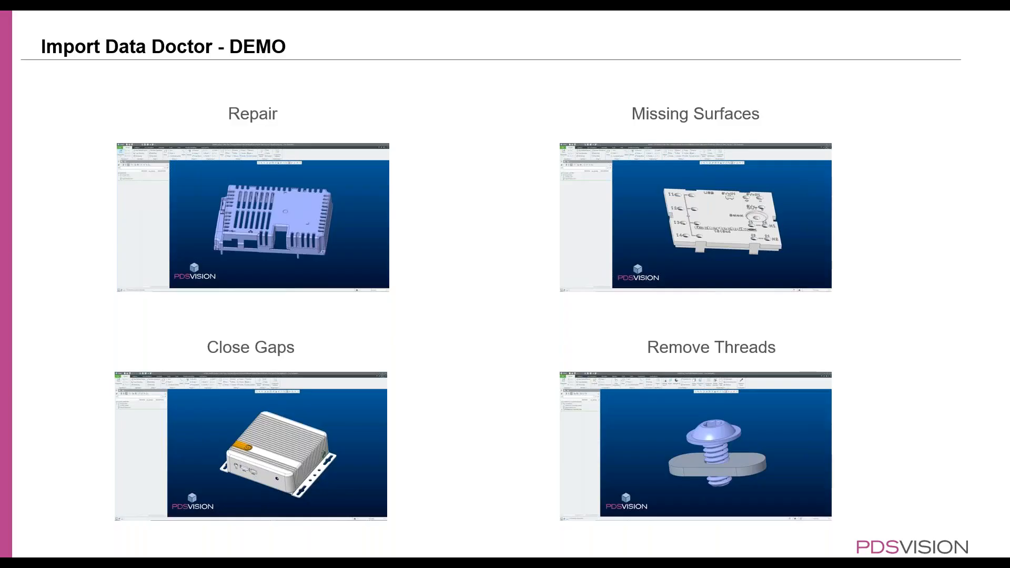
key(Right)
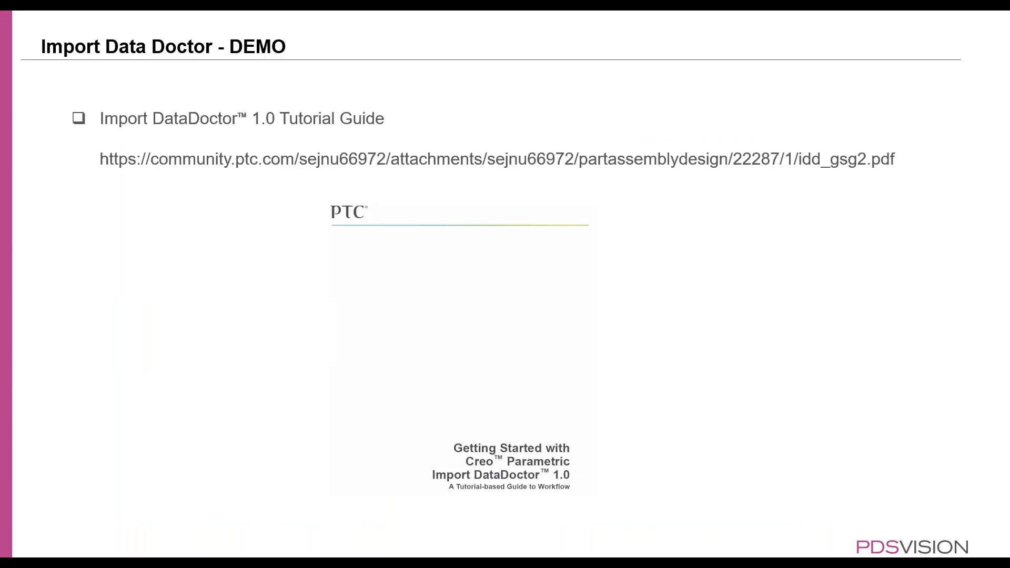